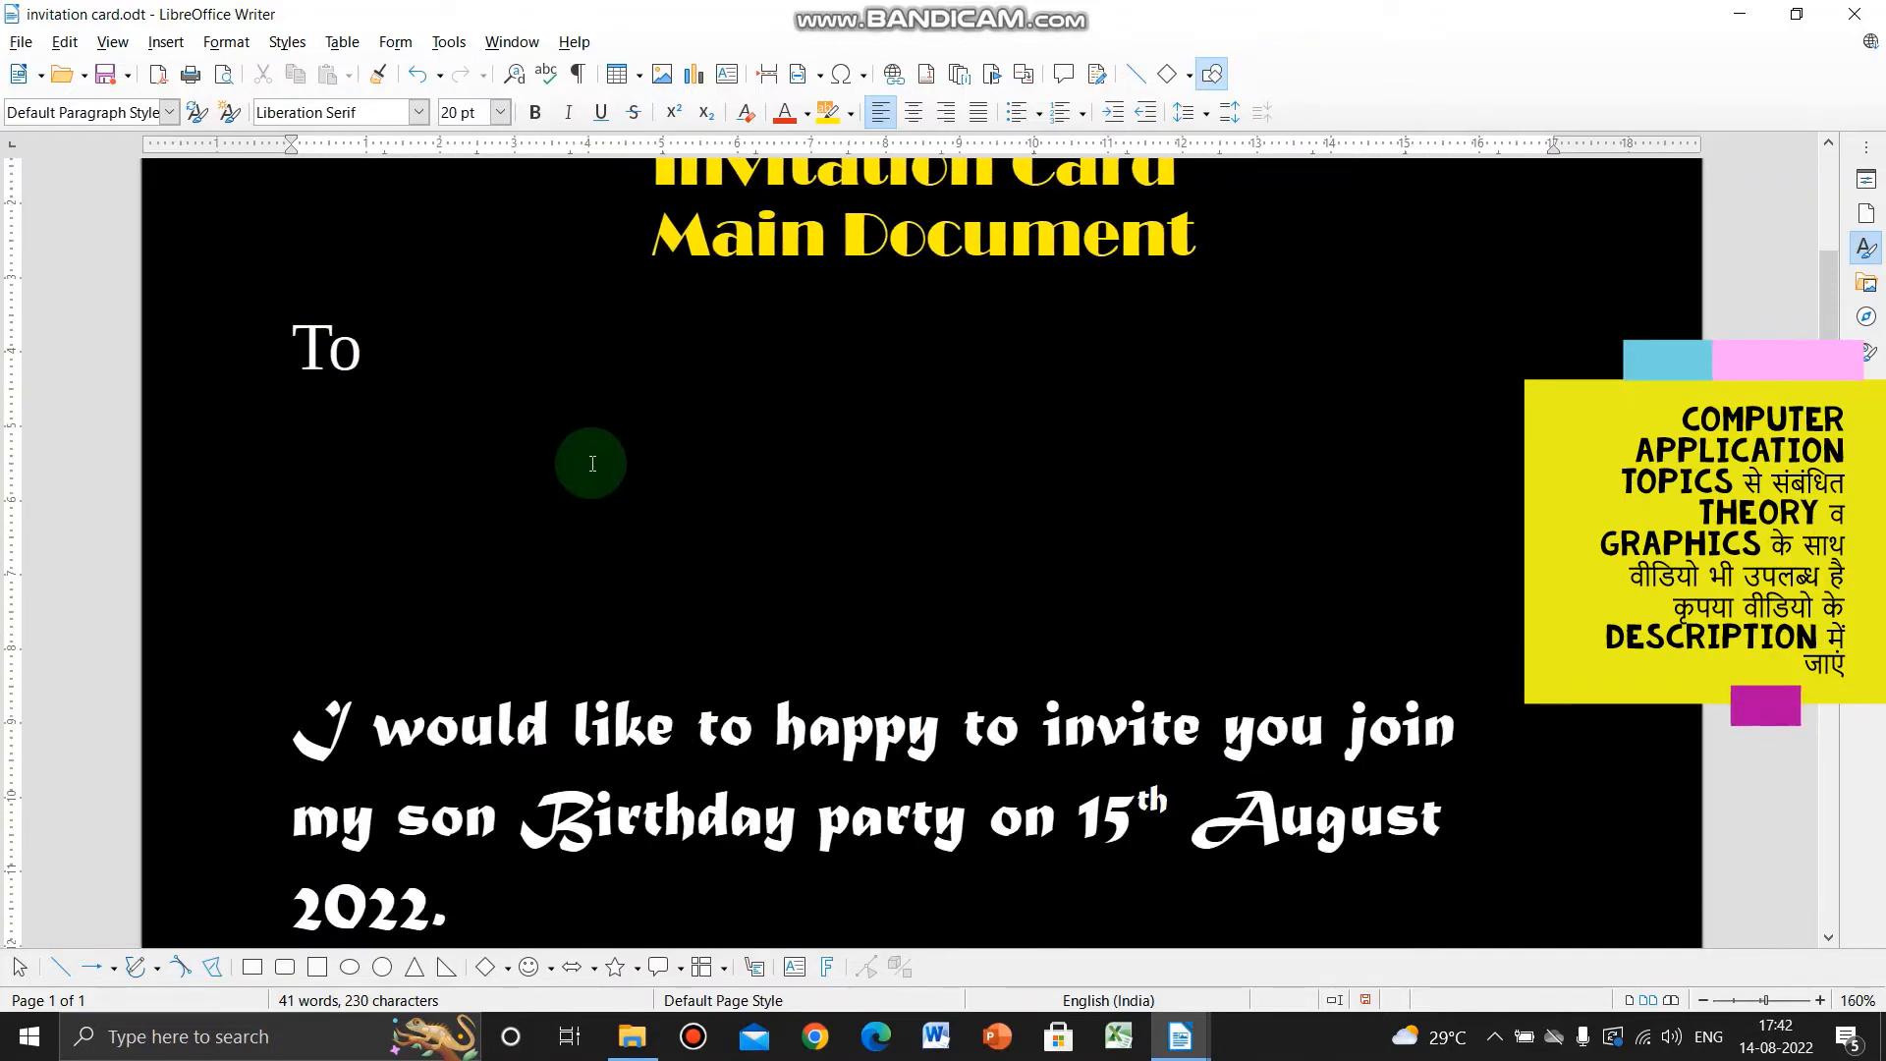
# - Open the Tools menu to reach the Mail Merge Wizard
pyautogui.click(449, 41)
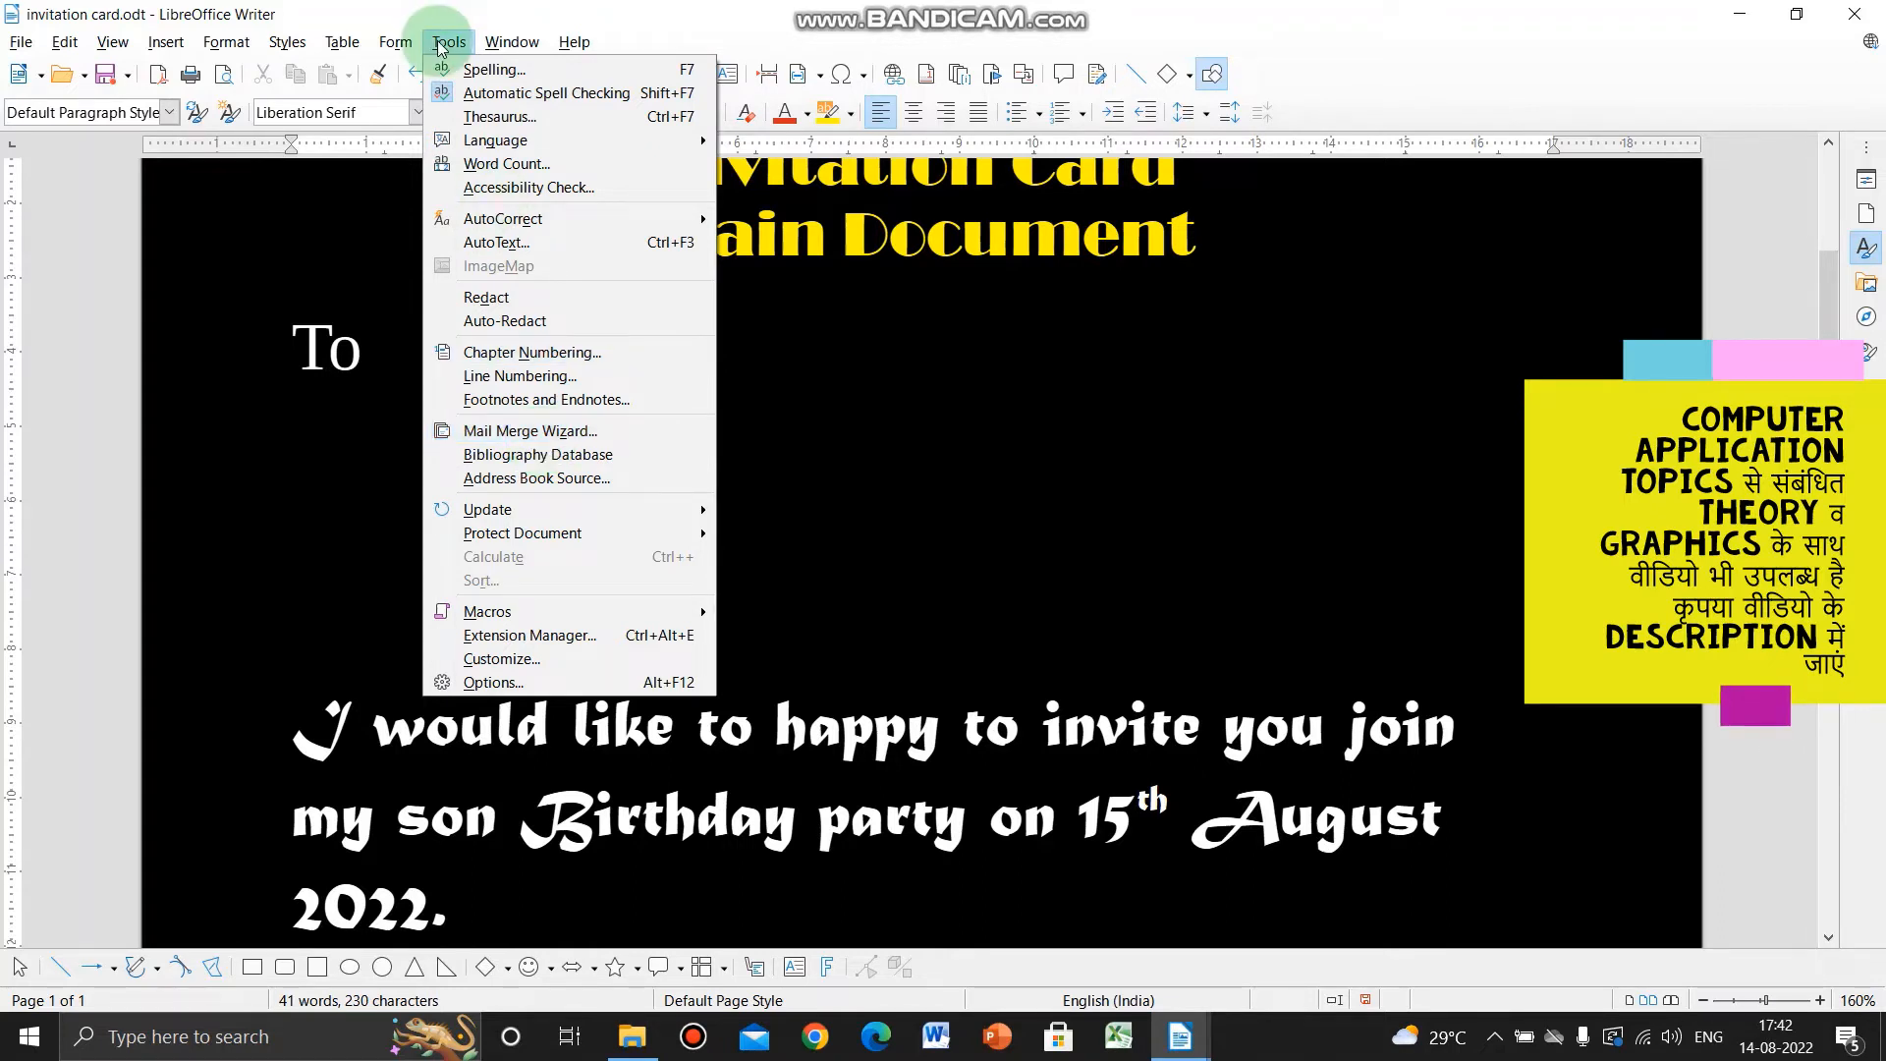
# - Launch the Mail Merge Wizard using the current invitation document and advance to document type
pyautogui.click(565, 433)
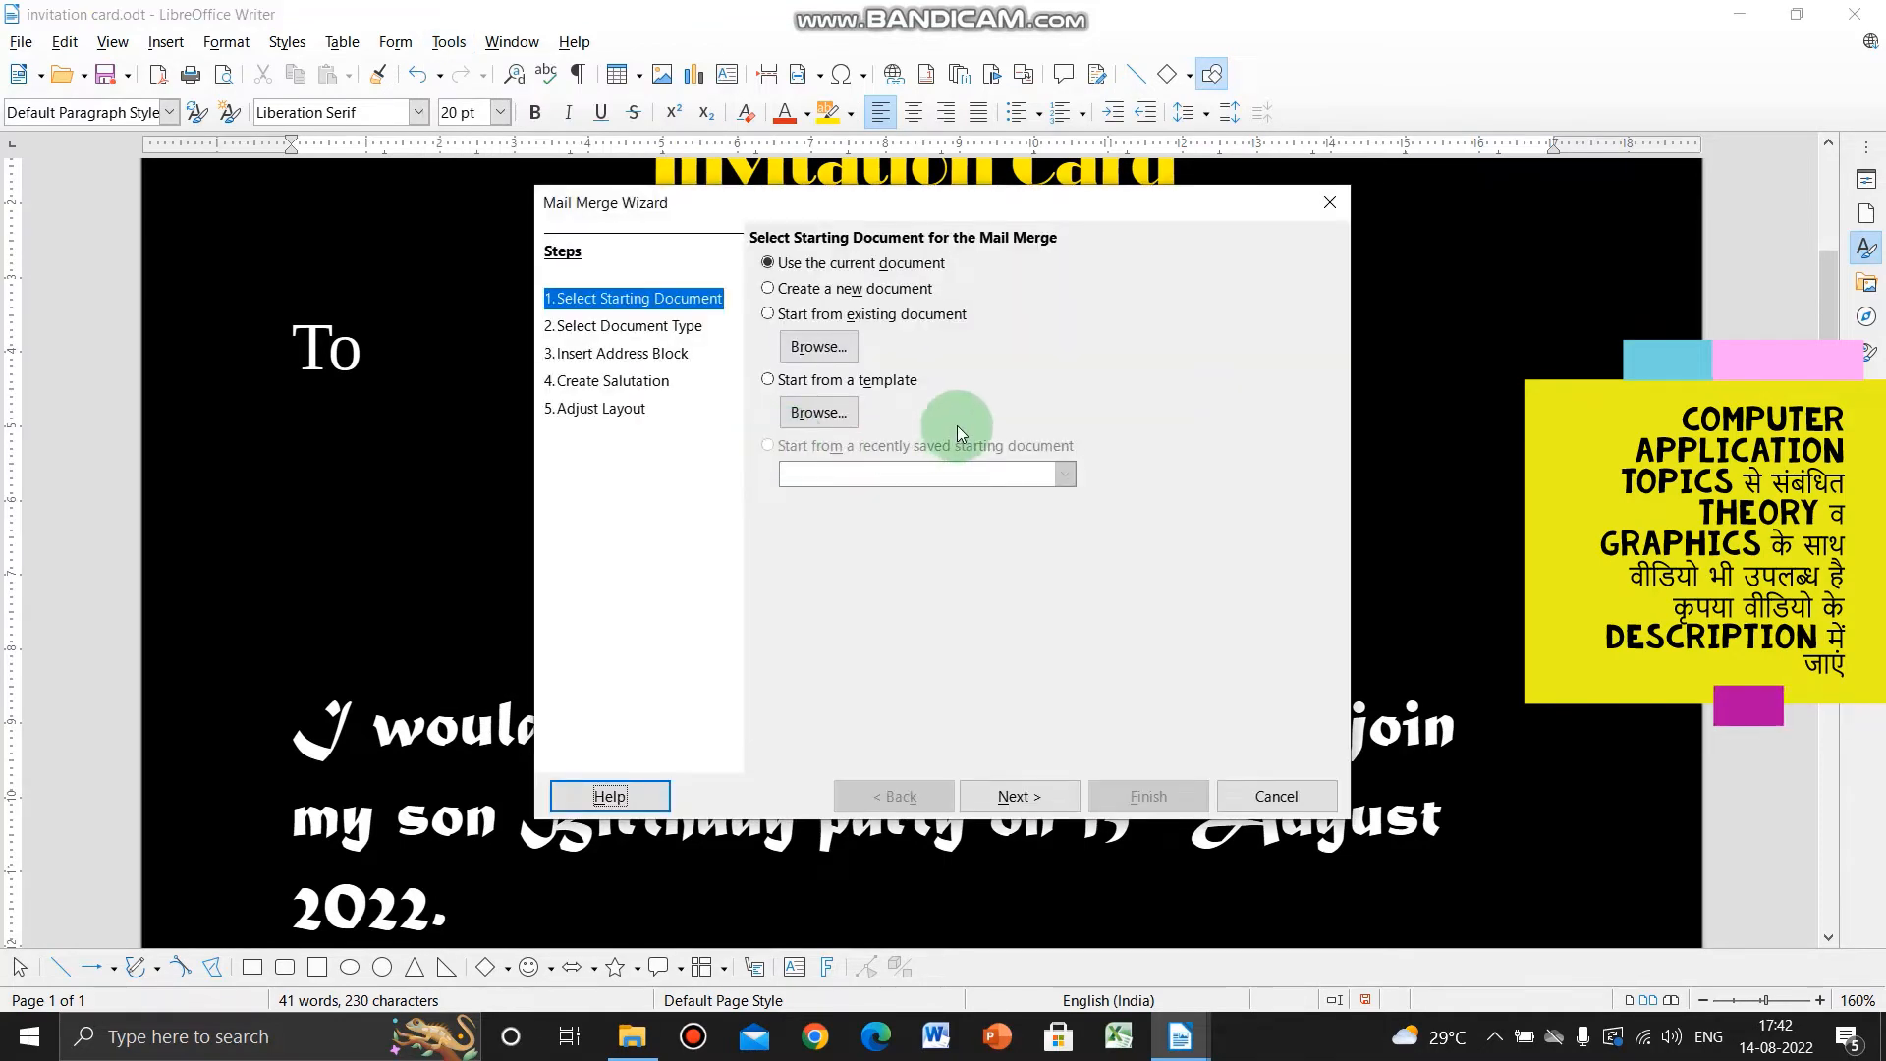
pyautogui.moveTo(1031, 203); pyautogui.dragTo(1200, 241)
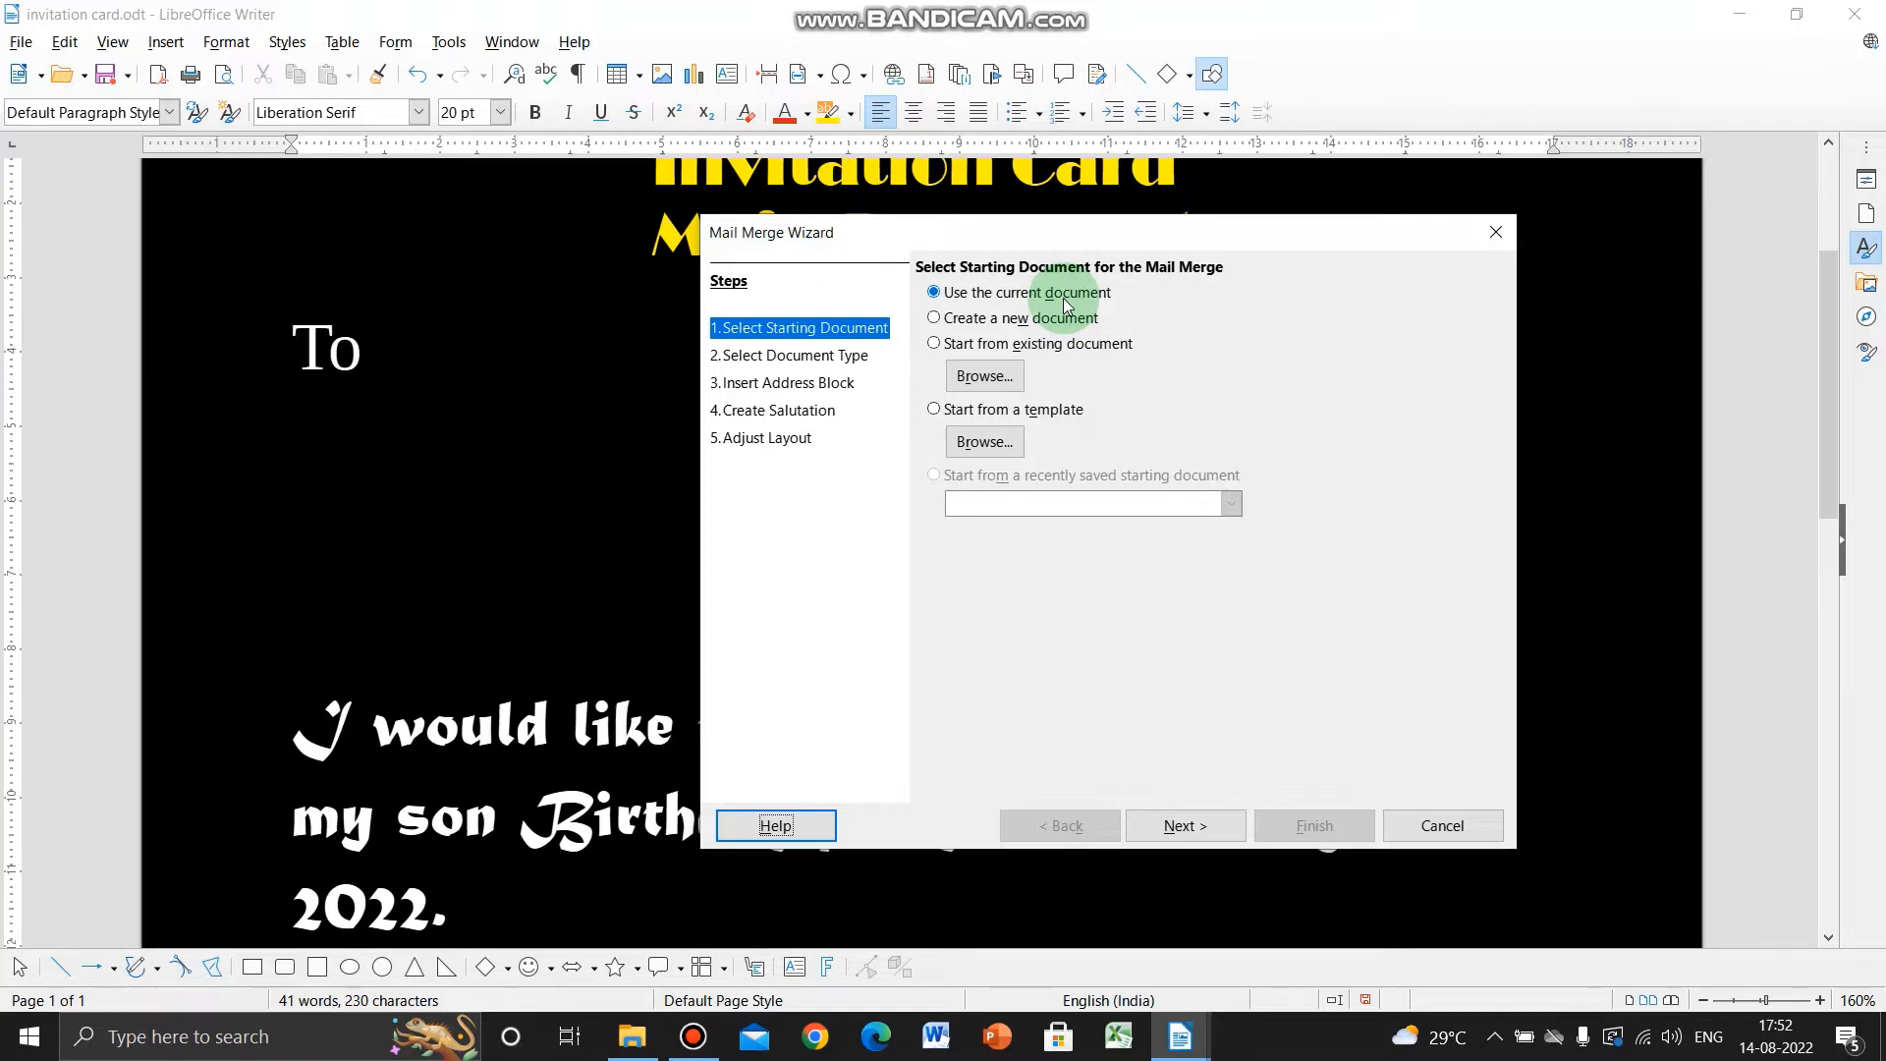
pyautogui.click(990, 348)
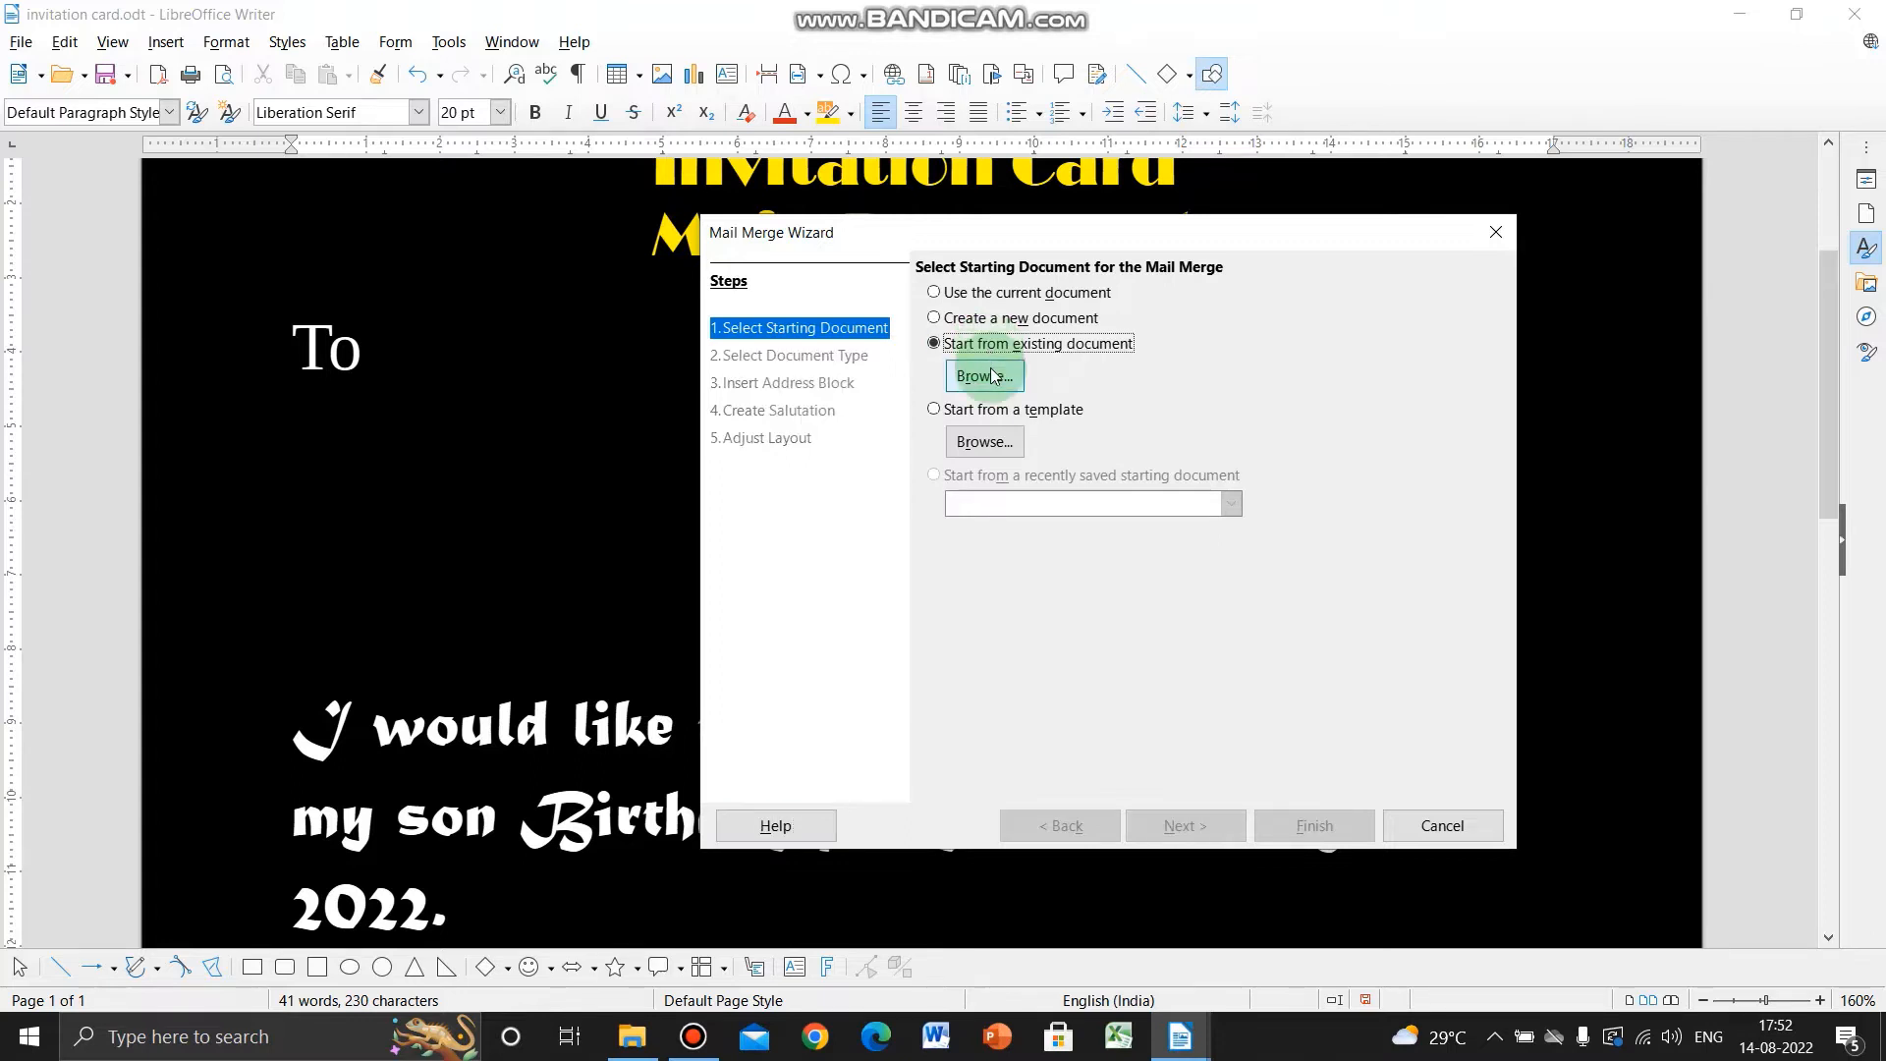
pyautogui.click(936, 412)
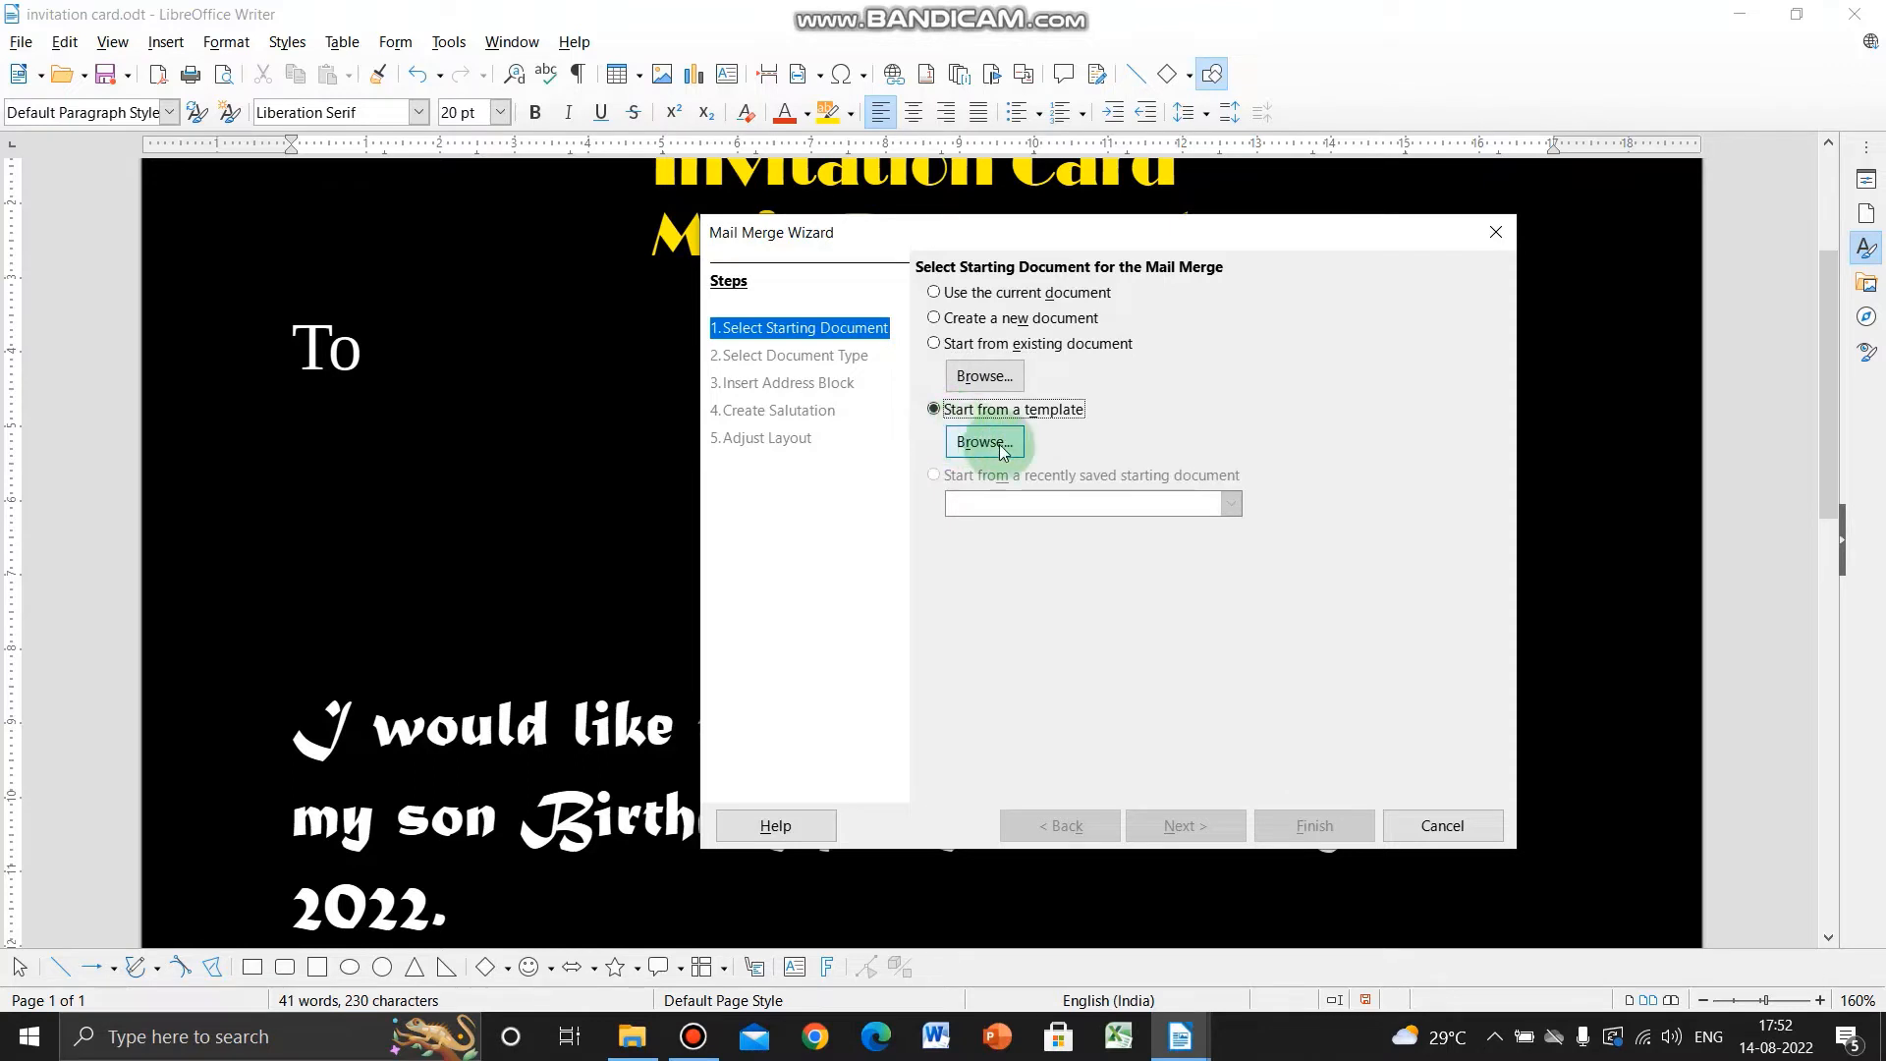
pyautogui.click(953, 294)
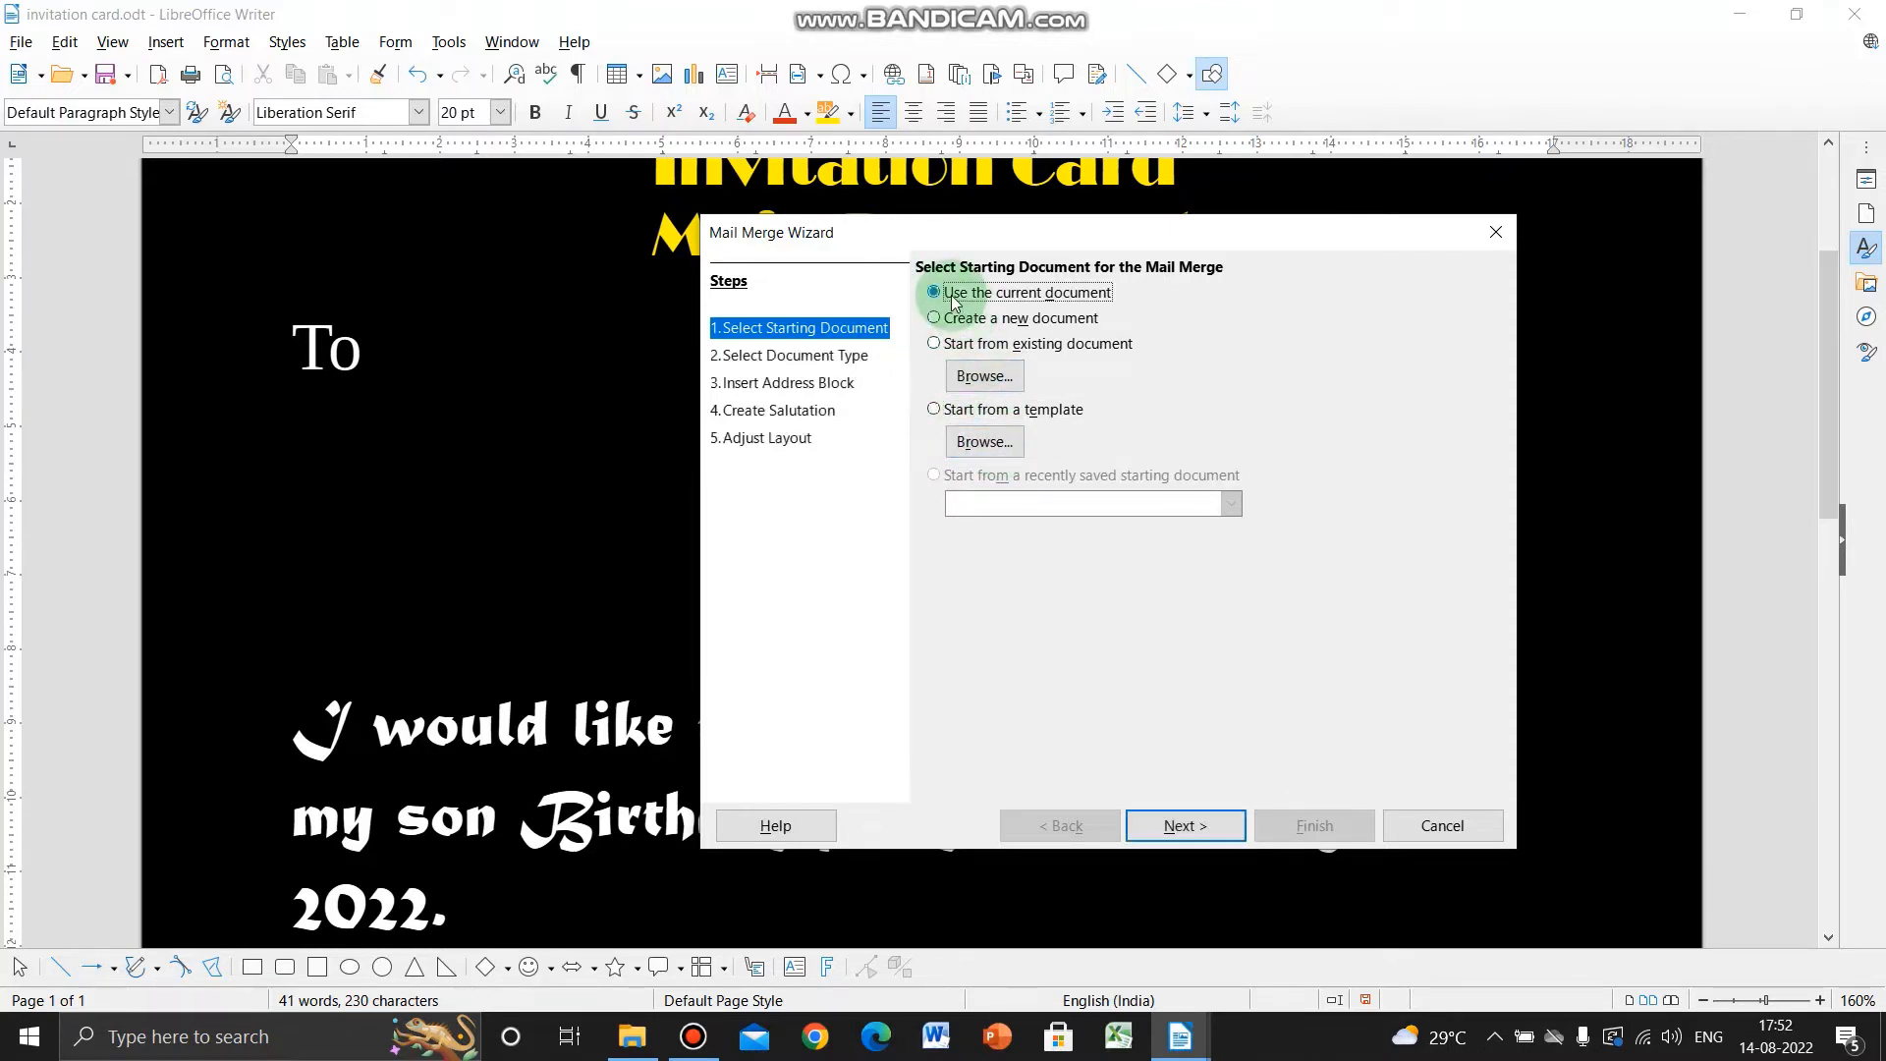
pyautogui.click(1178, 825)
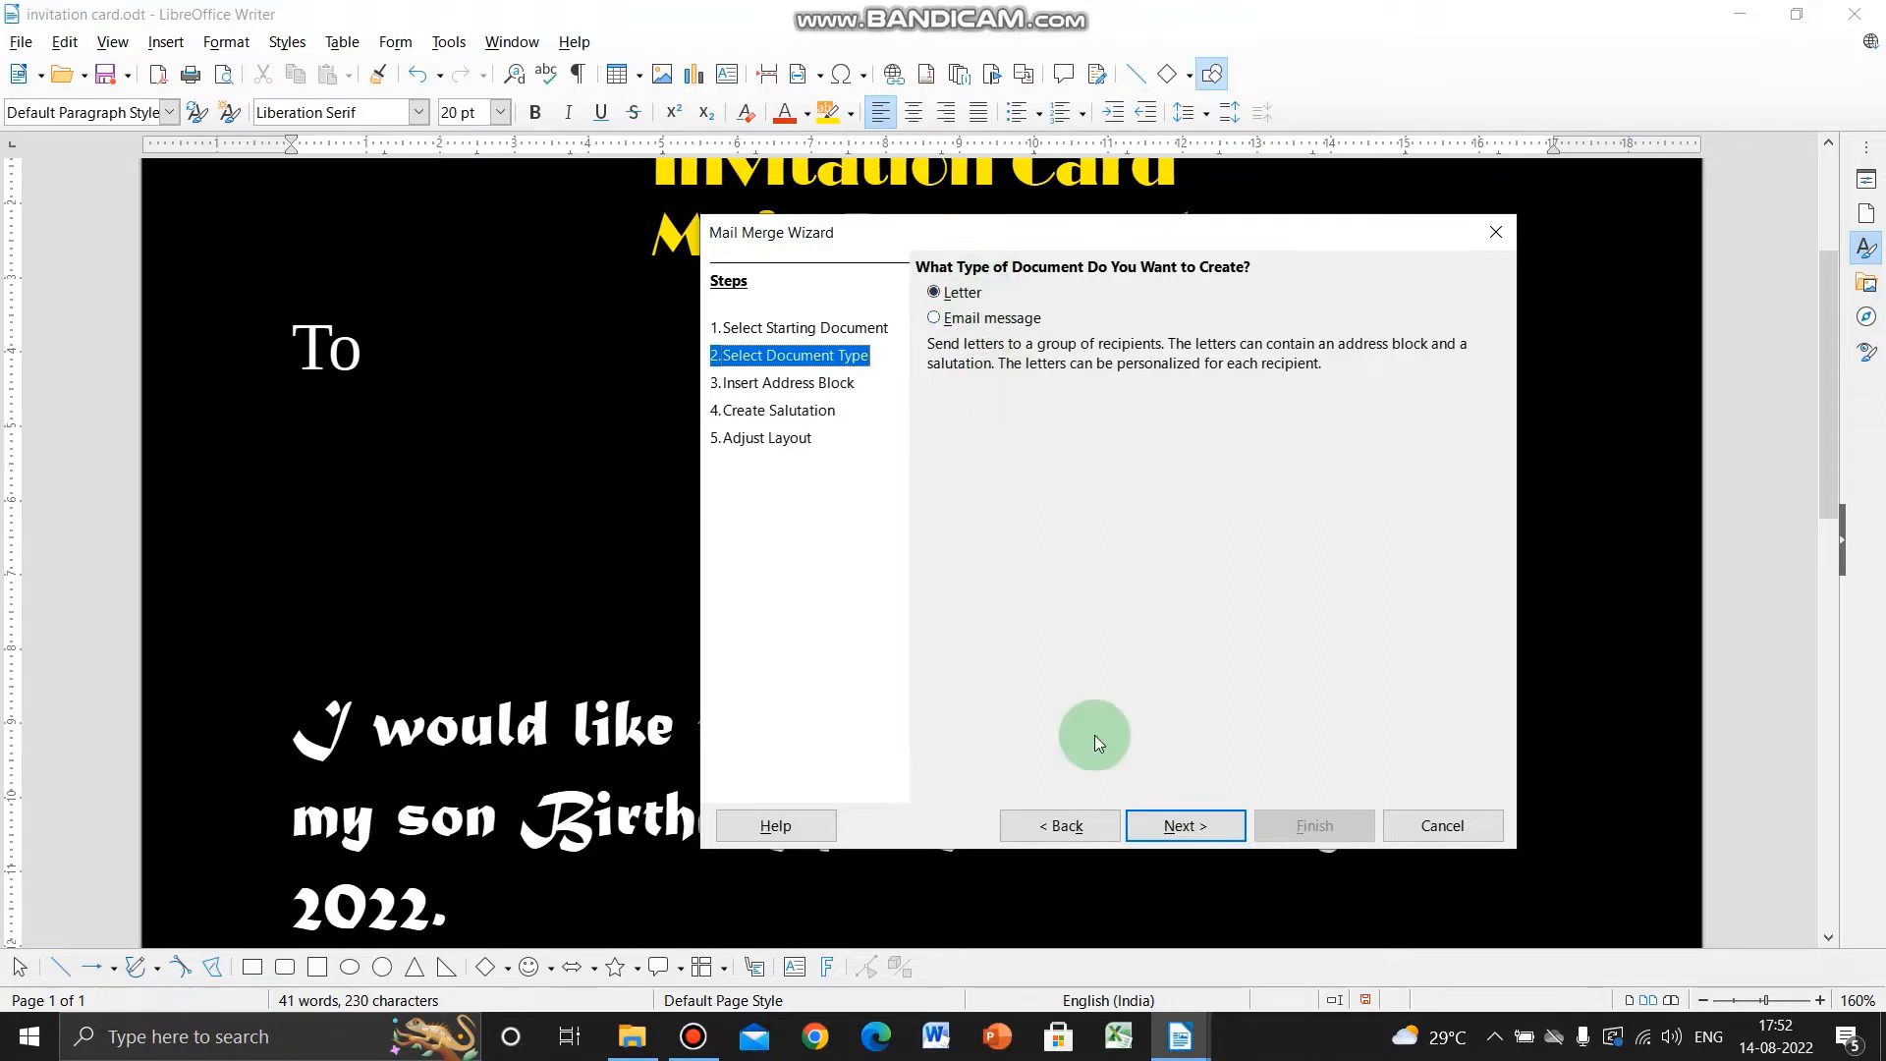
# - Keep Letter as the document type and continue to Insert Address Block
pyautogui.click(1167, 828)
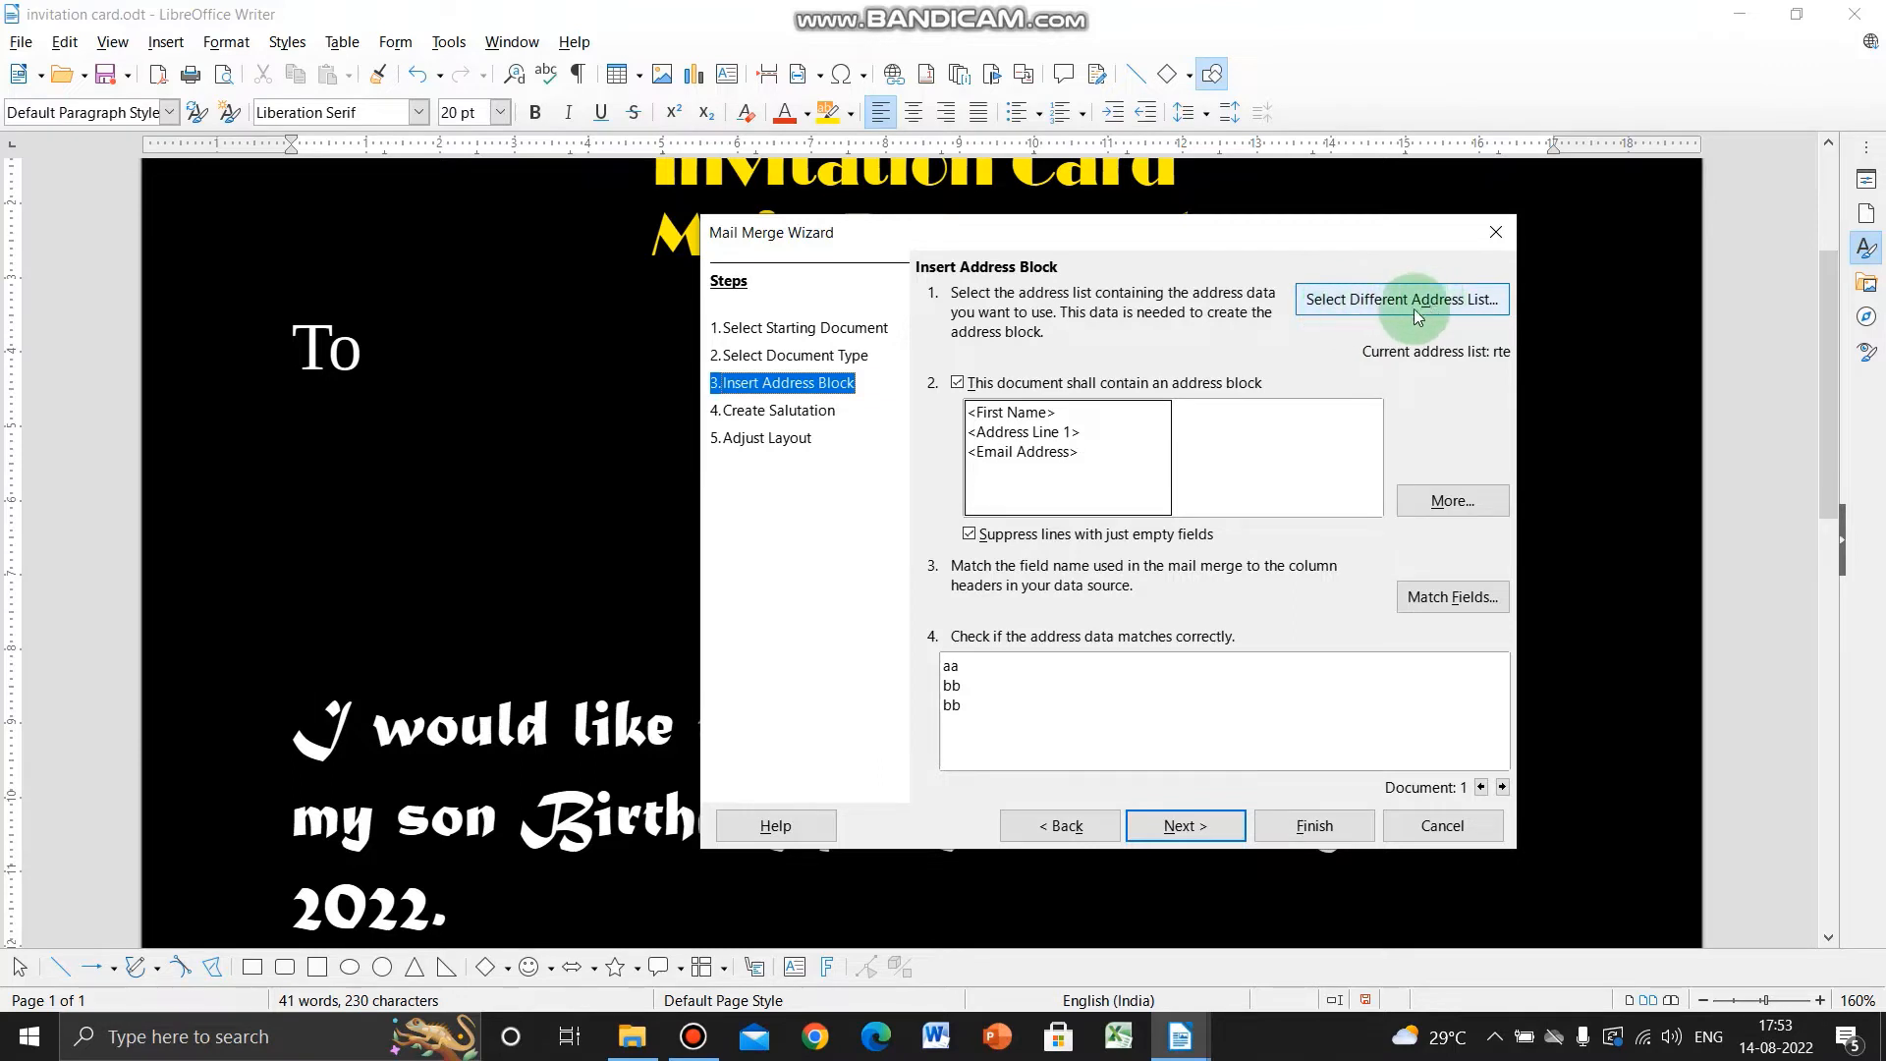
# - Open the address list chooser and select the invite list
pyautogui.click(1371, 311)
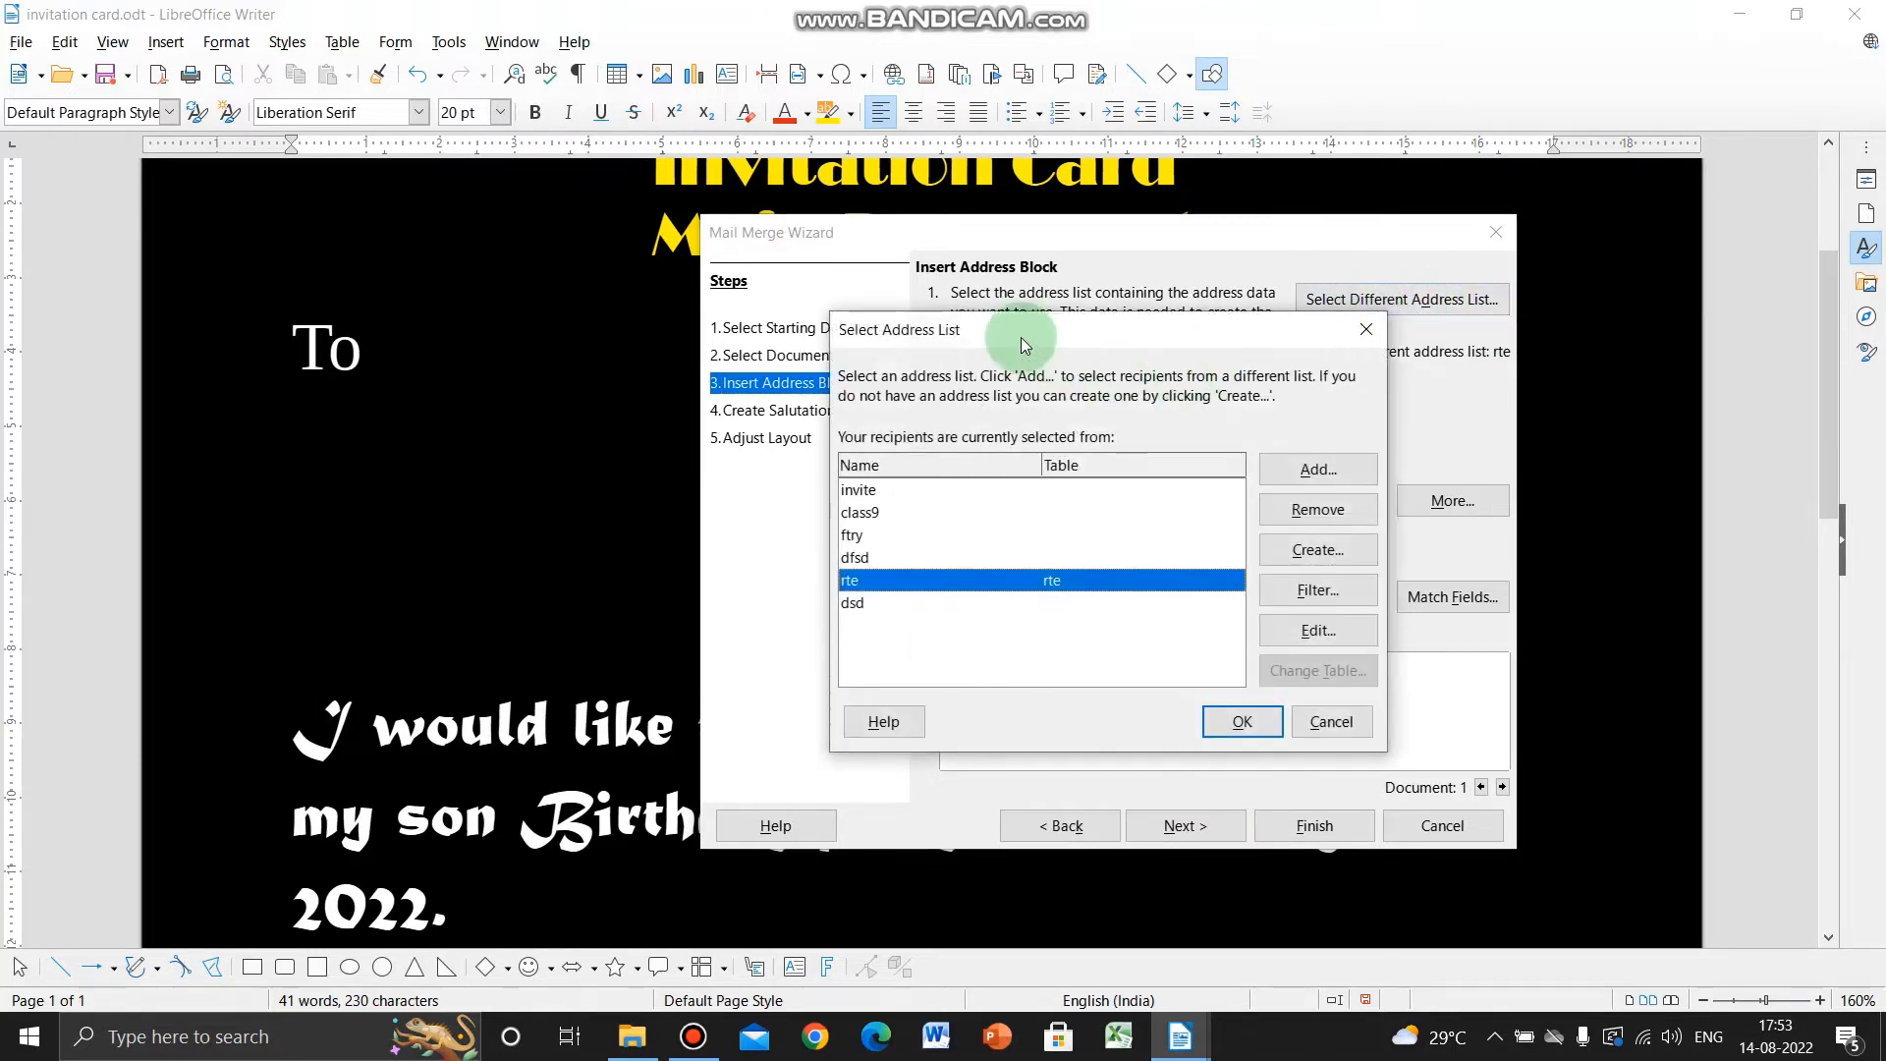
pyautogui.moveTo(998, 326); pyautogui.dragTo(570, 336)
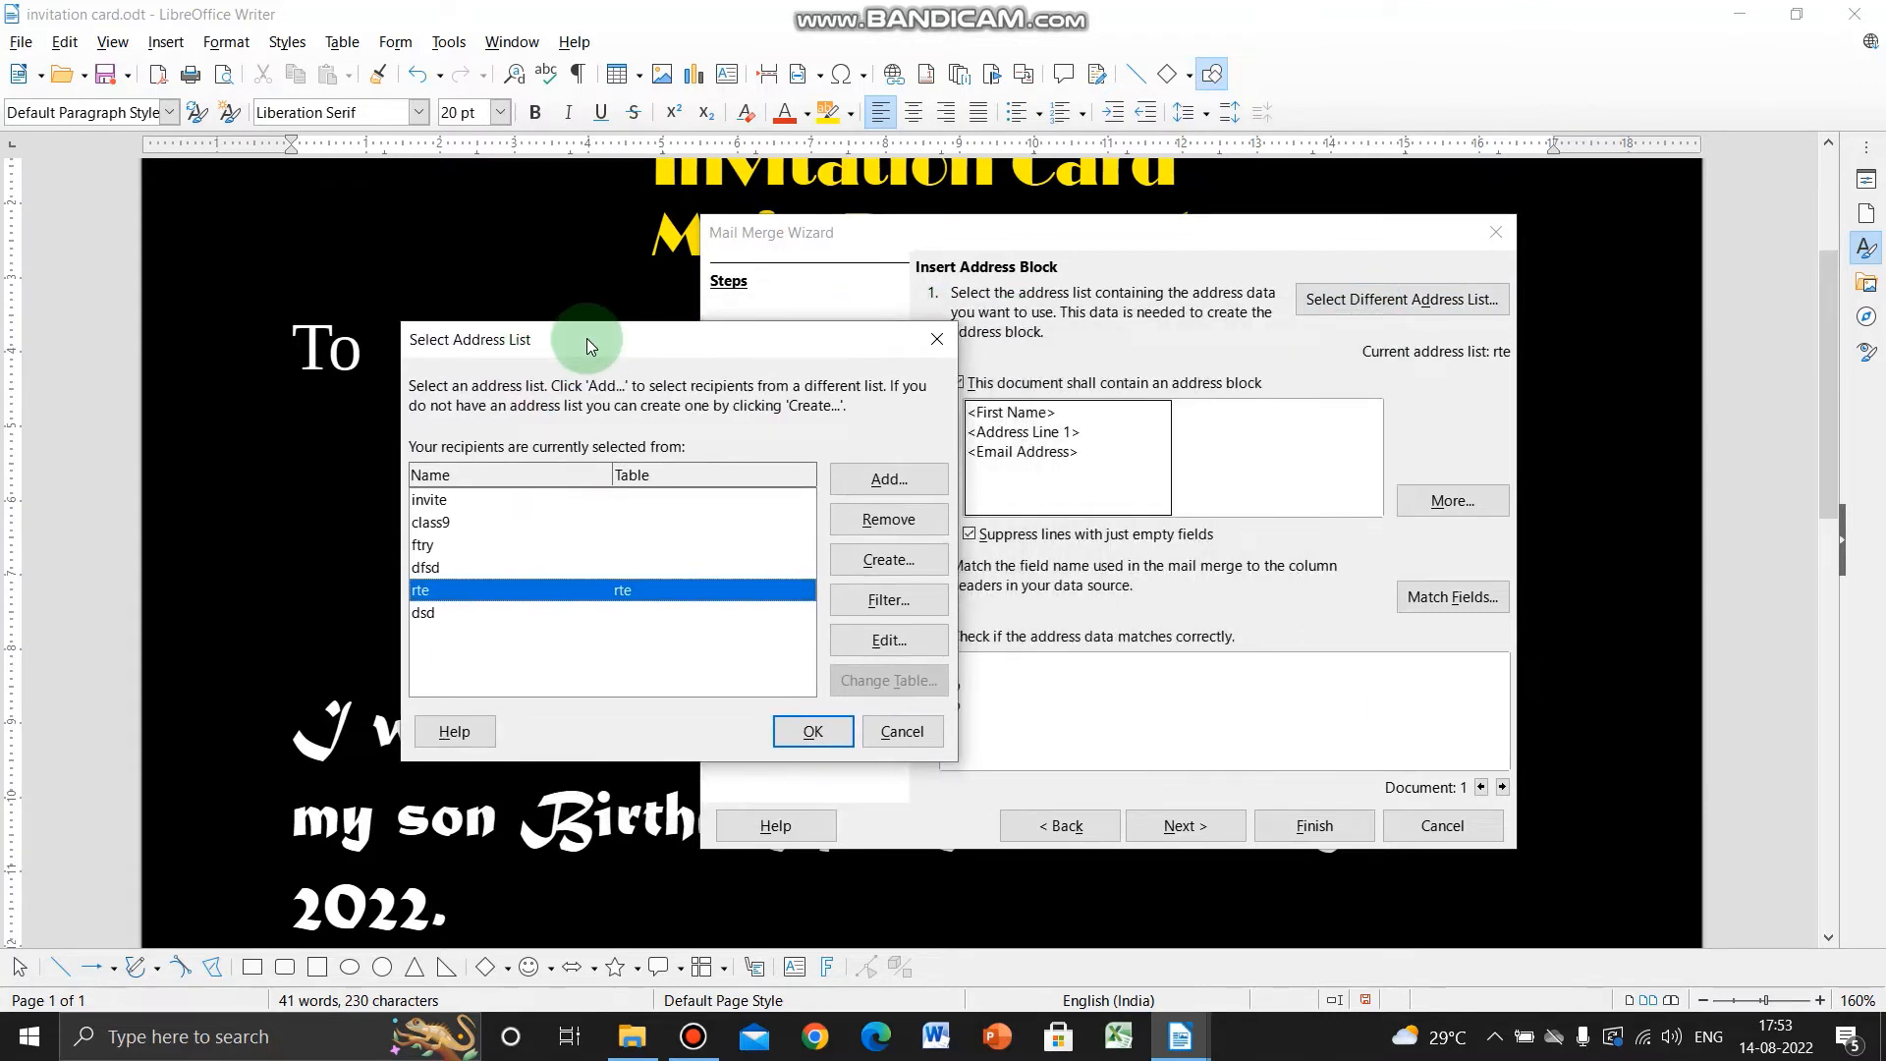
pyautogui.click(426, 502)
pyautogui.click(423, 523)
pyautogui.click(421, 547)
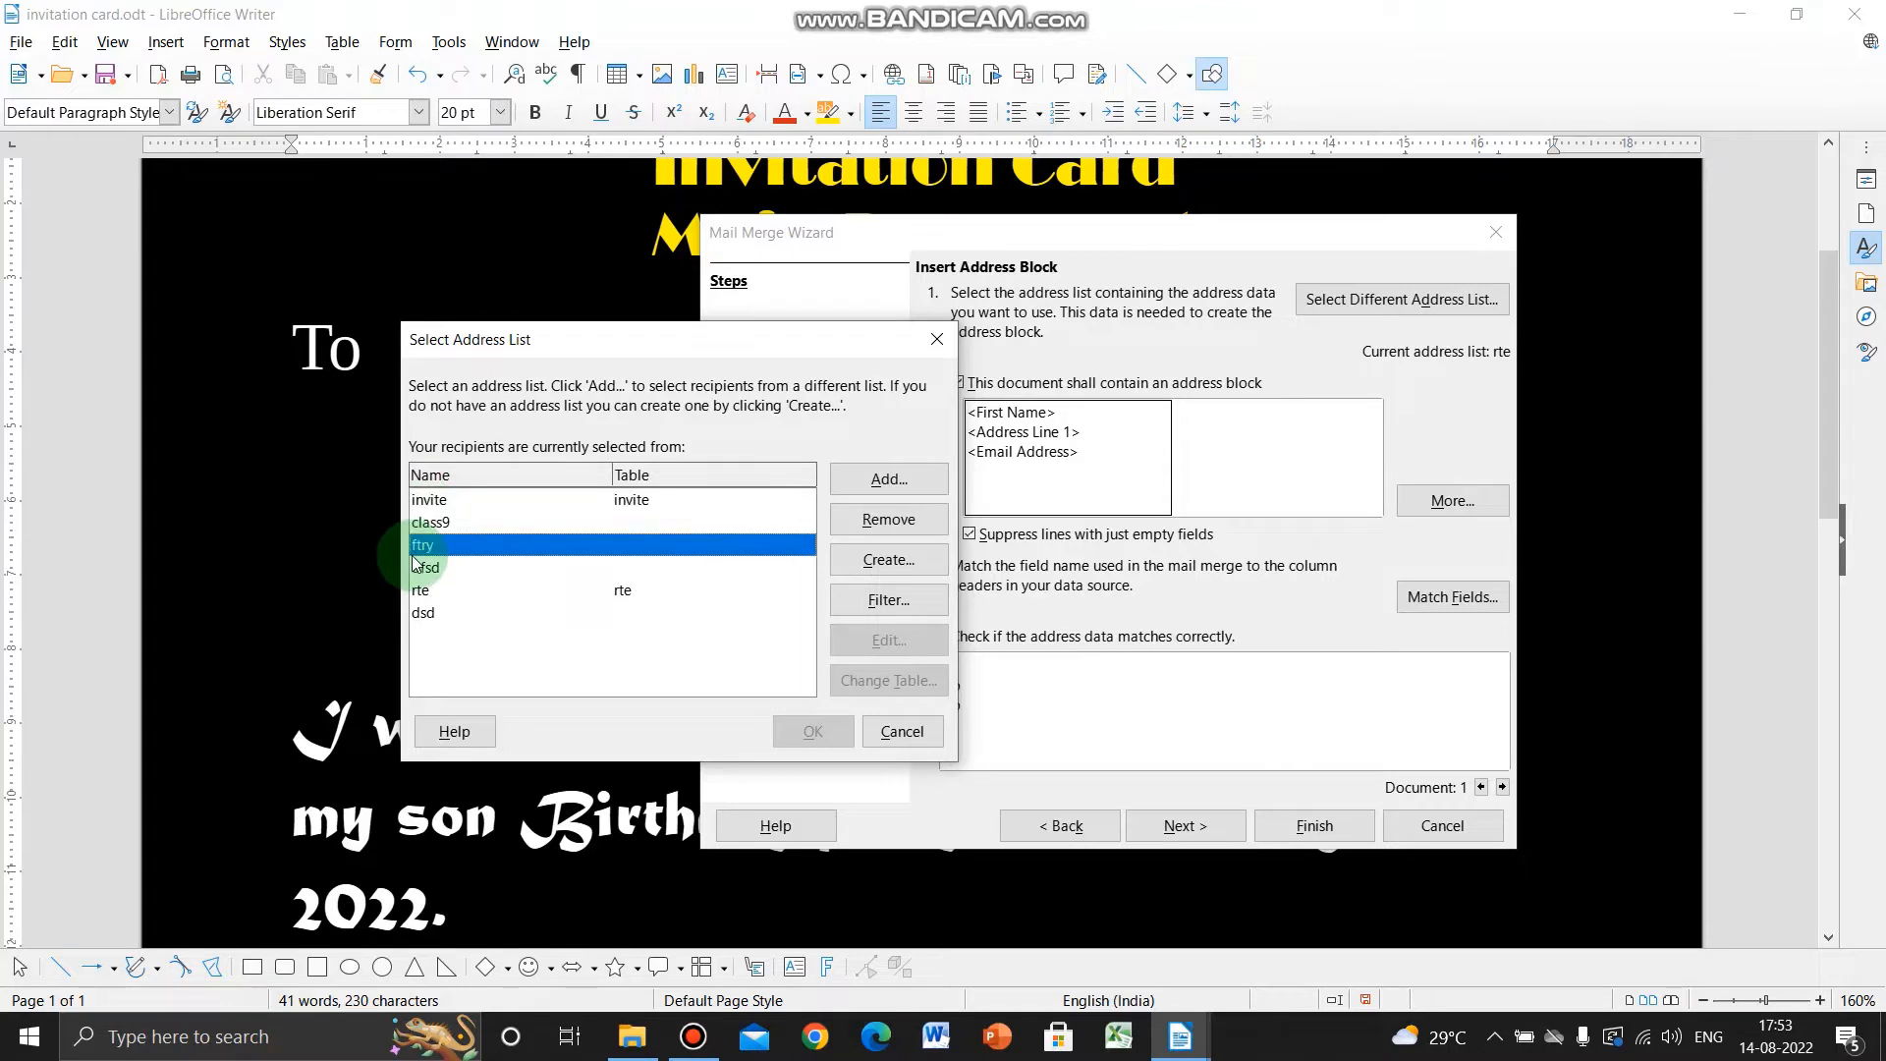
pyautogui.click(420, 588)
pyautogui.click(432, 499)
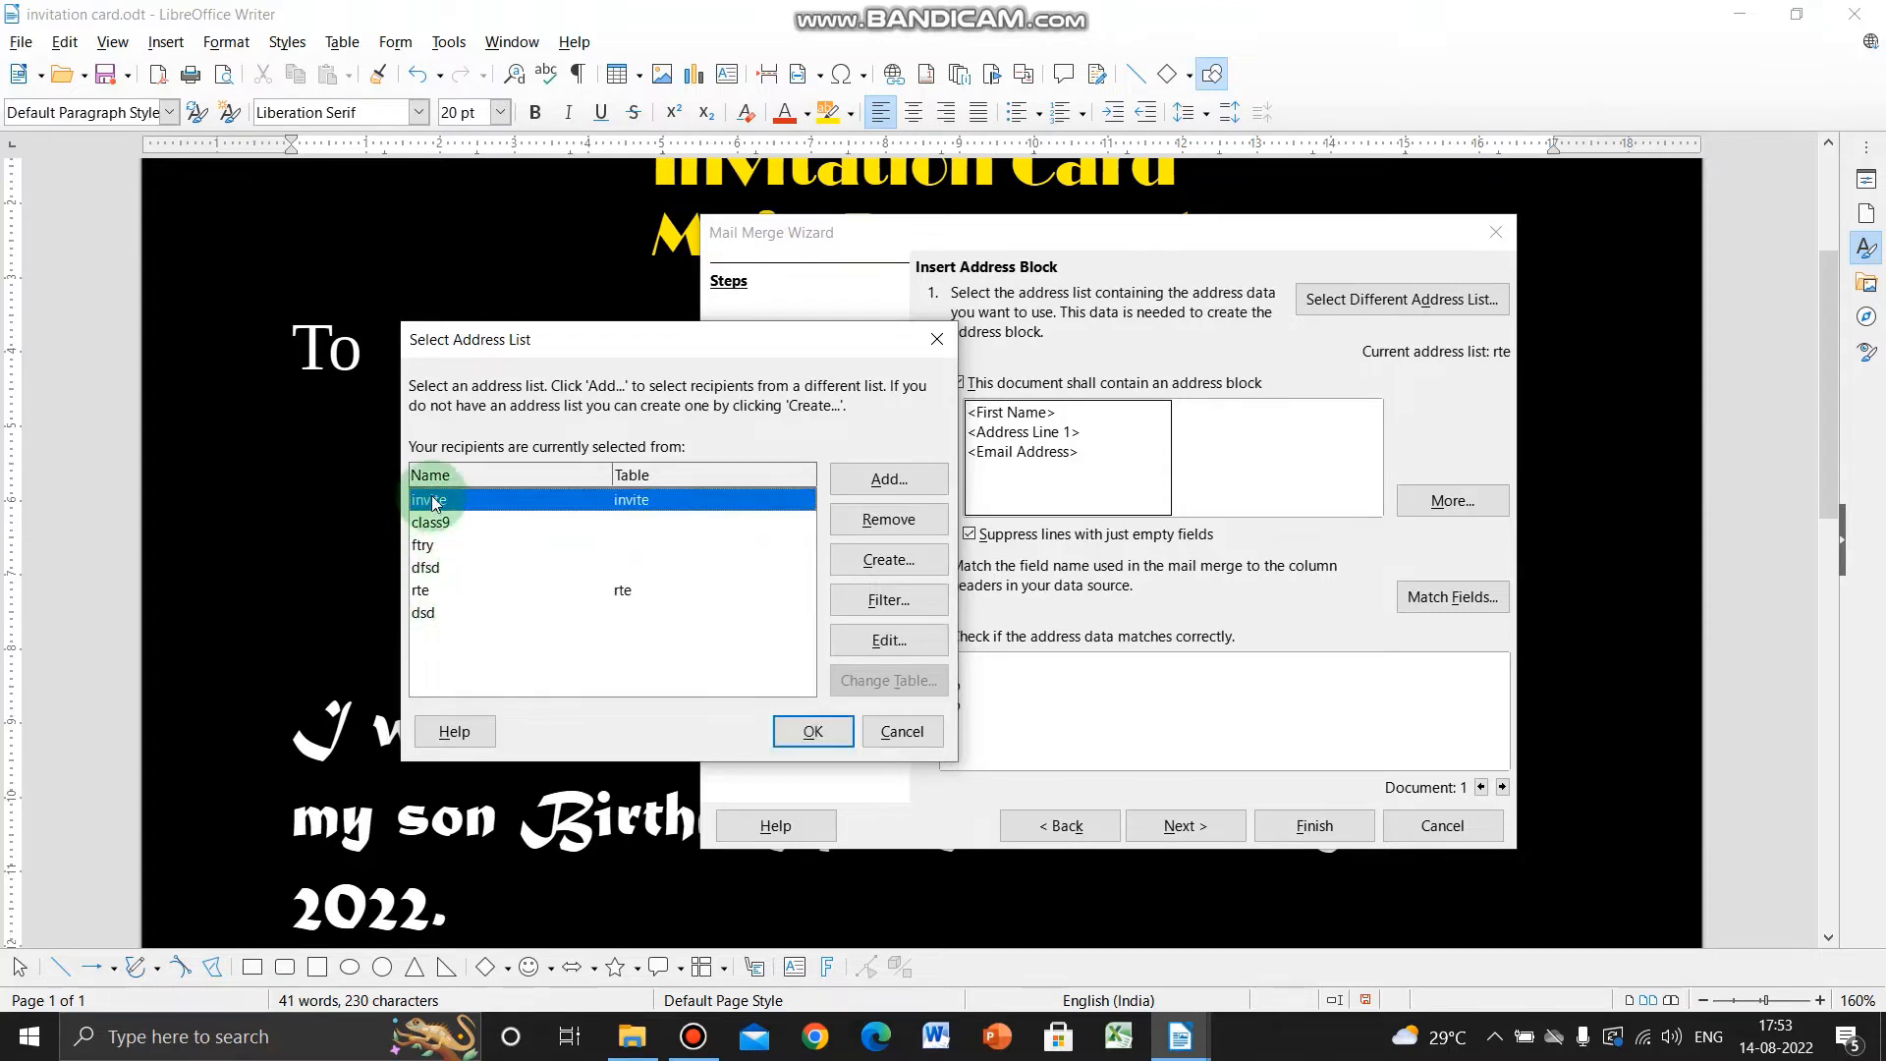
# - Create a new address list and open its Customize field editor
pyautogui.click(877, 560)
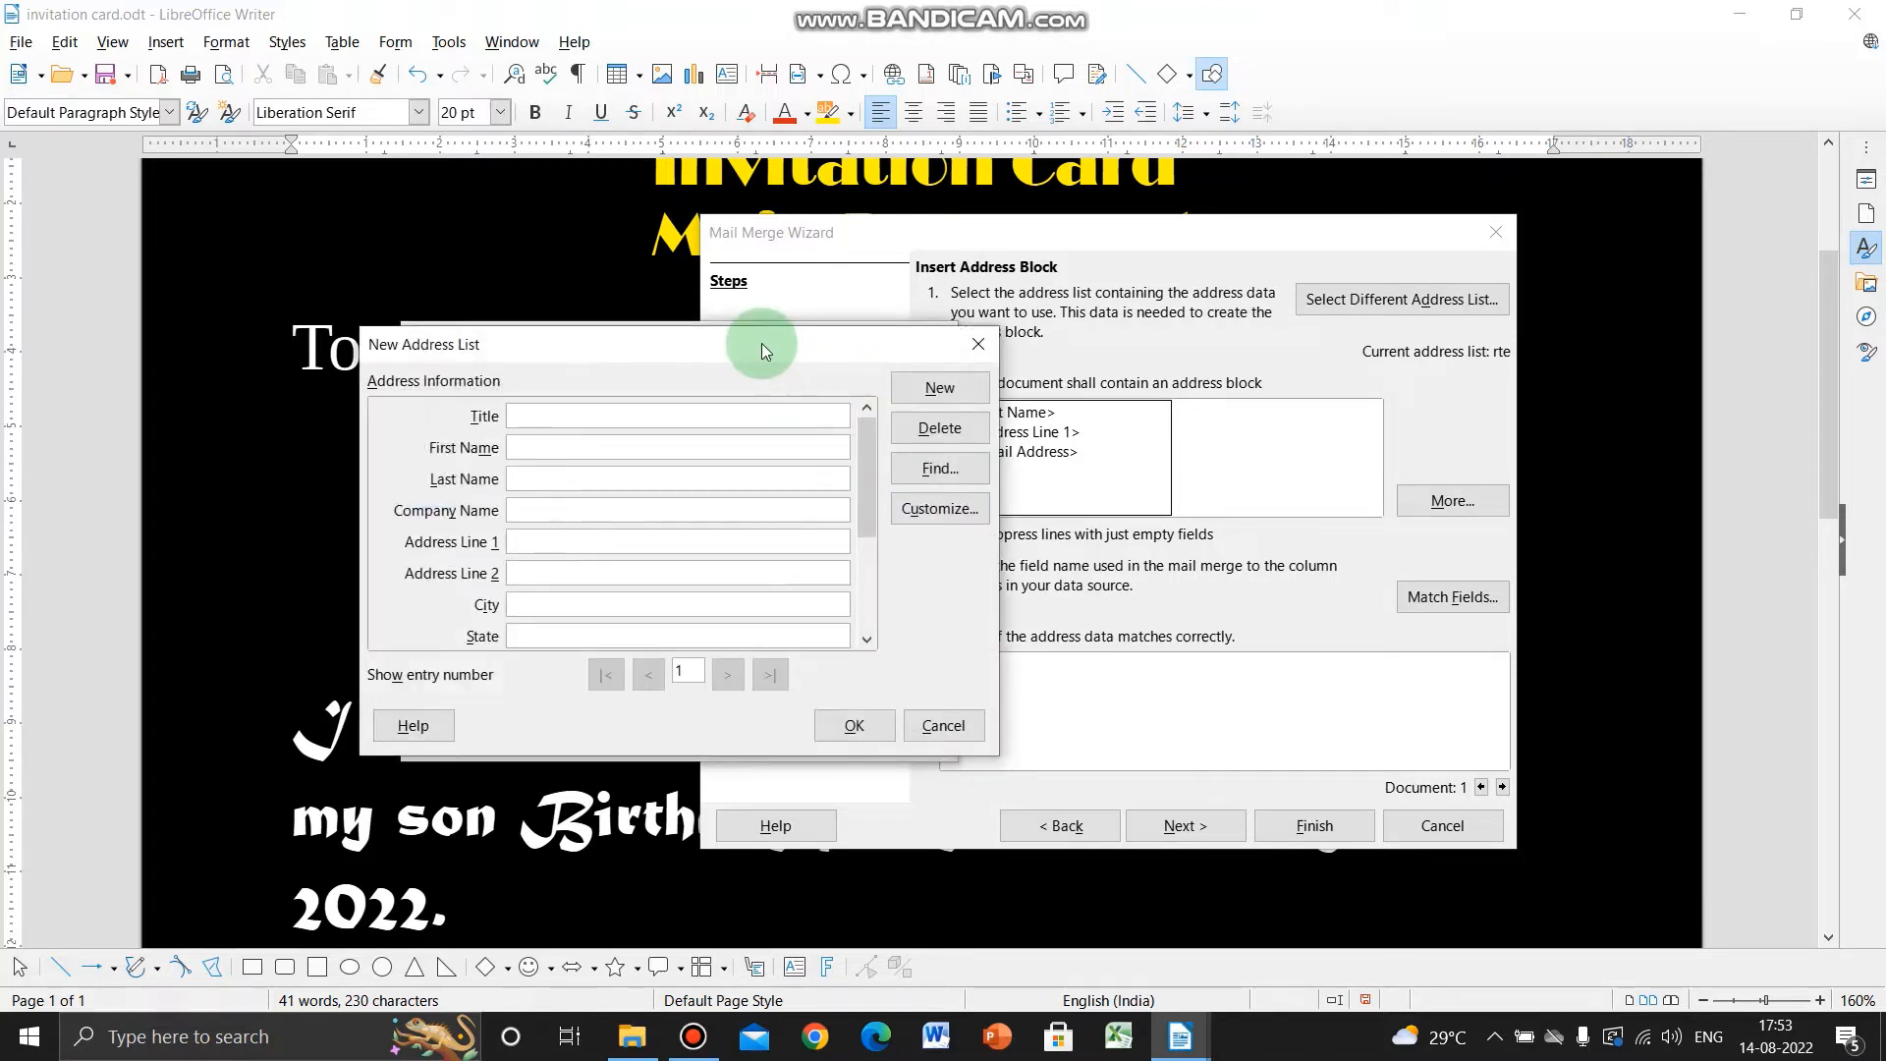
pyautogui.moveTo(762, 344); pyautogui.dragTo(1057, 376)
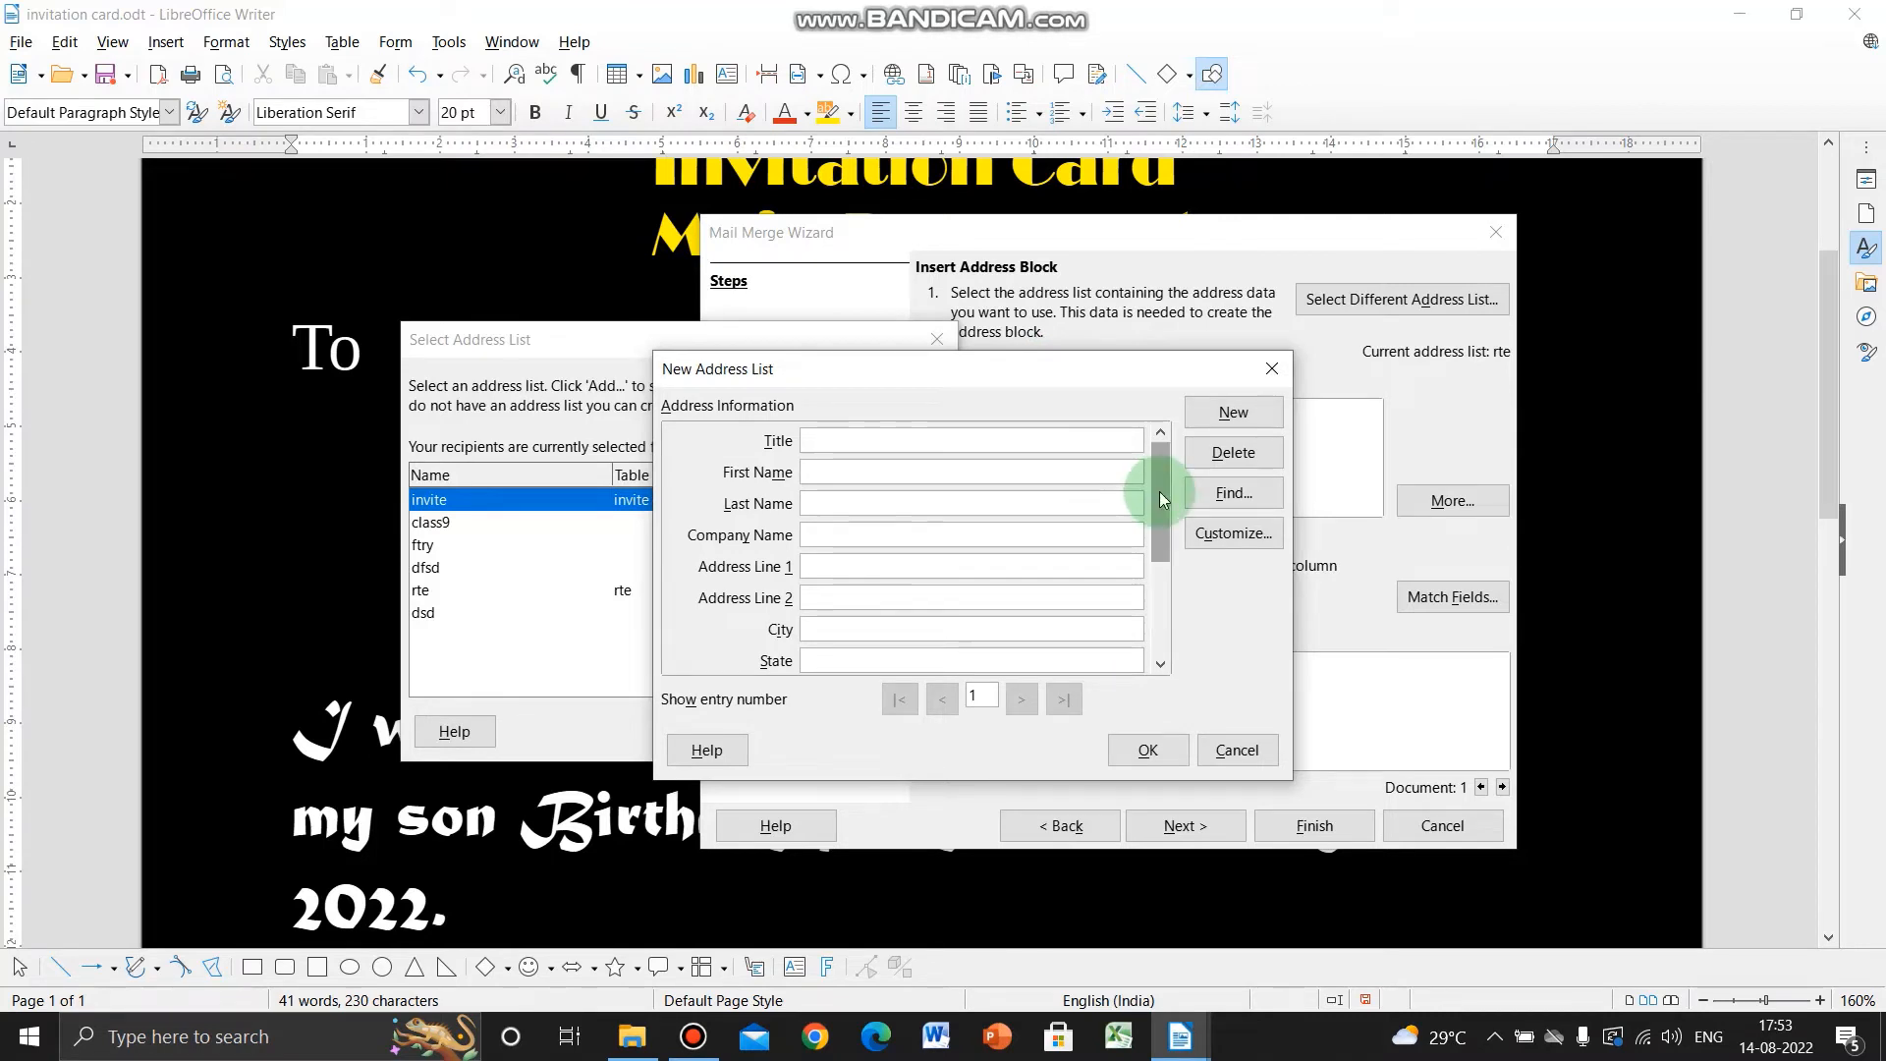
pyautogui.moveTo(1159, 491); pyautogui.dragTo(1162, 452)
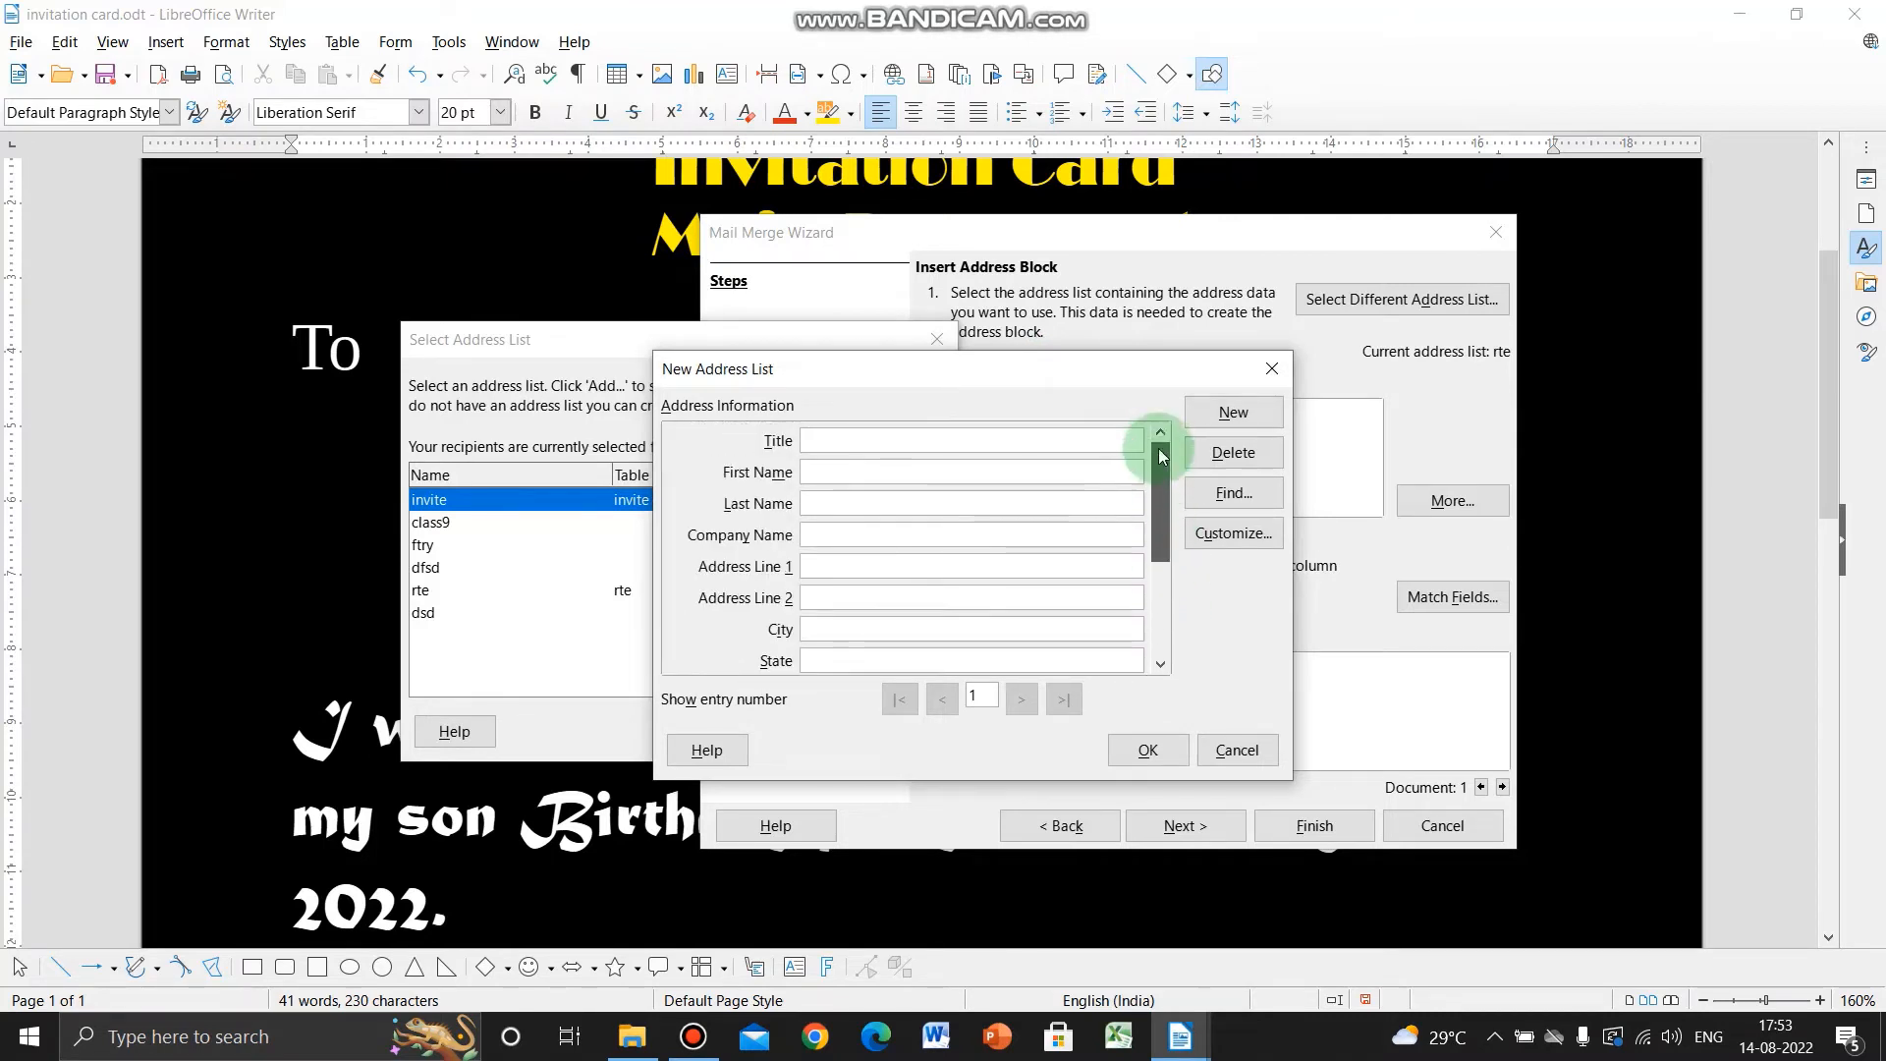
pyautogui.click(856, 441)
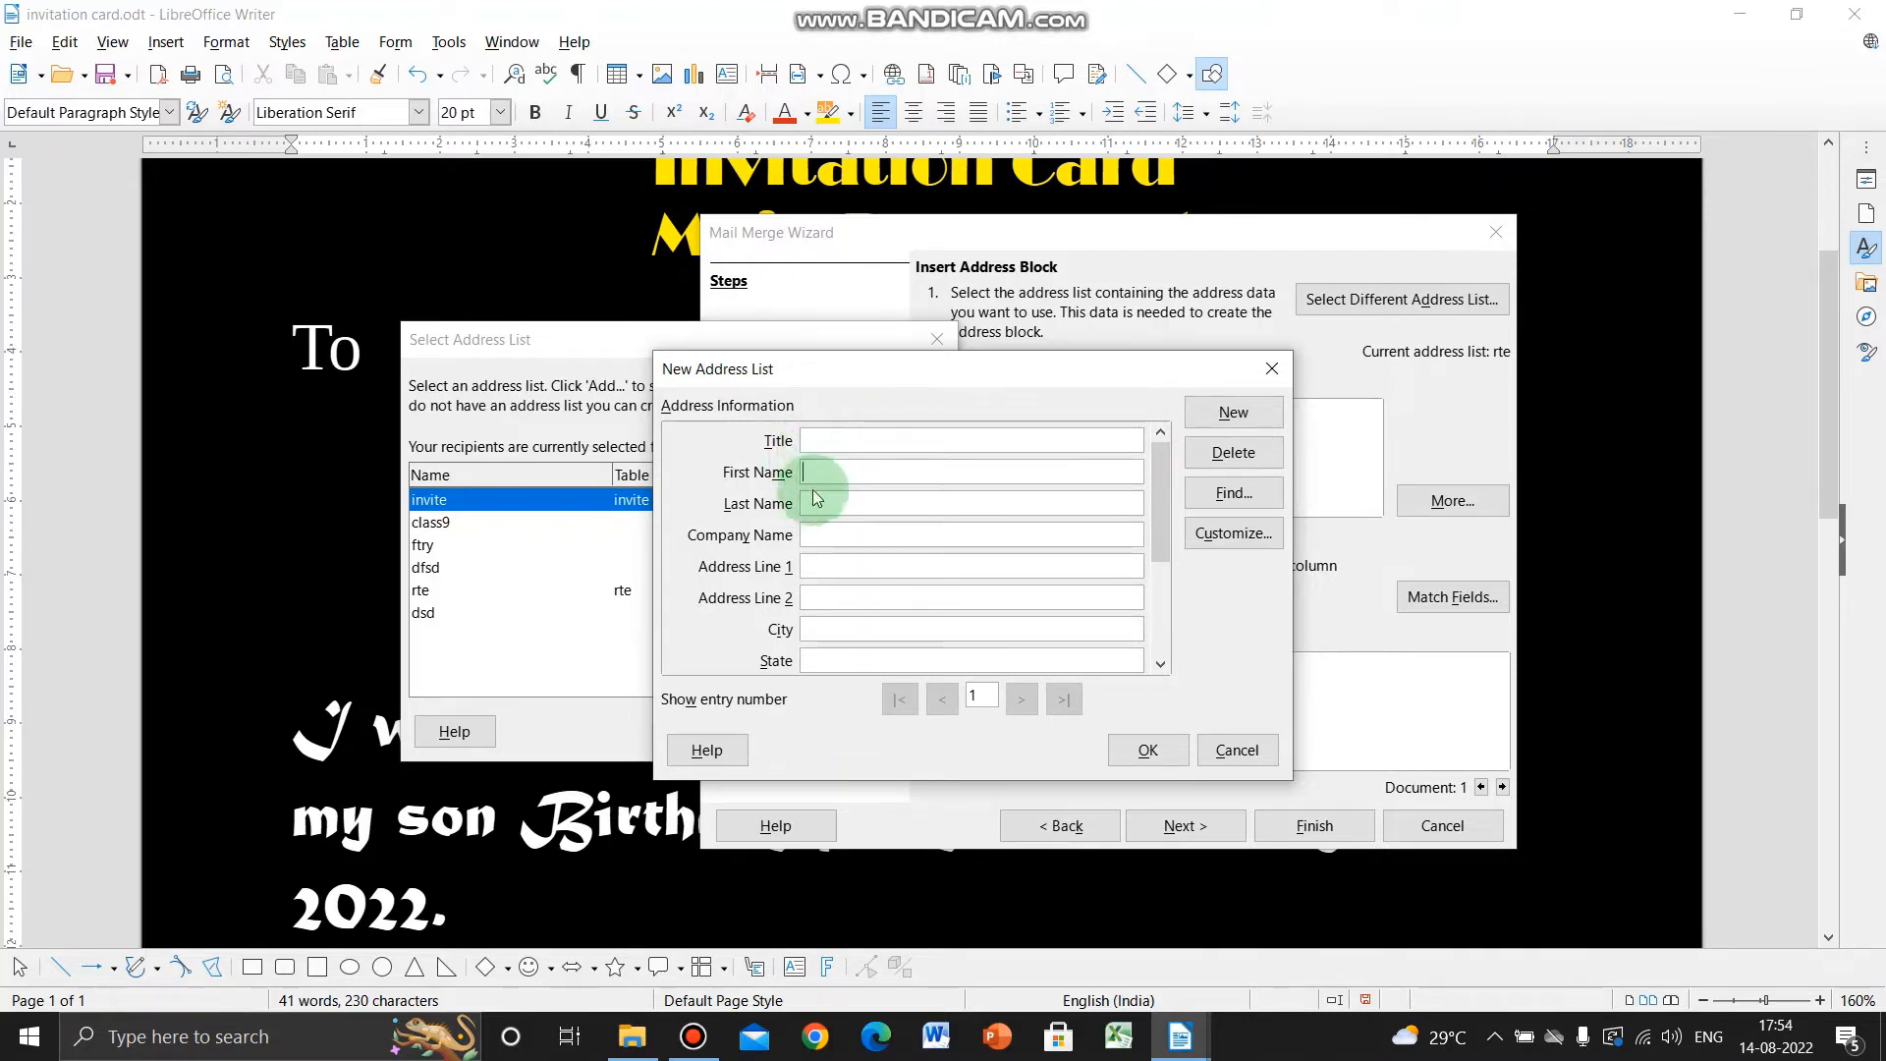
pyautogui.click(830, 542)
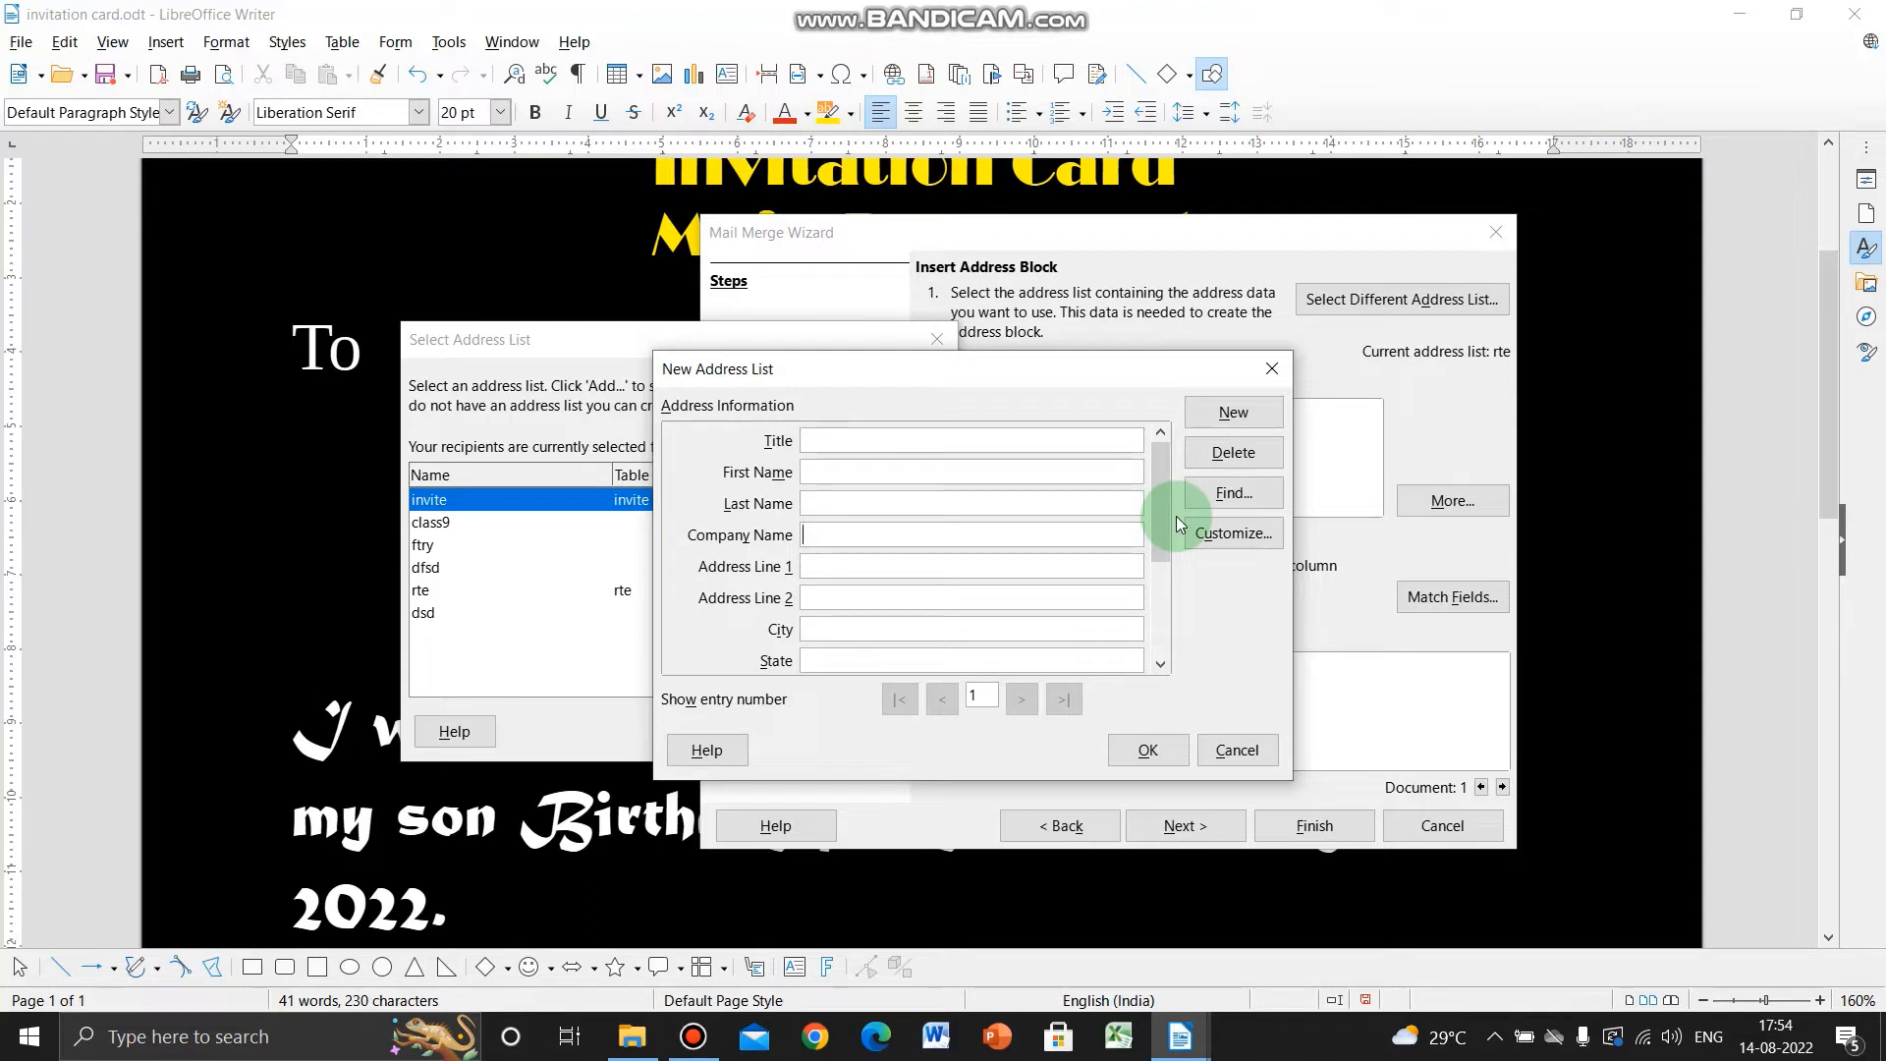
pyautogui.moveTo(1161, 511); pyautogui.dragTo(1138, 414)
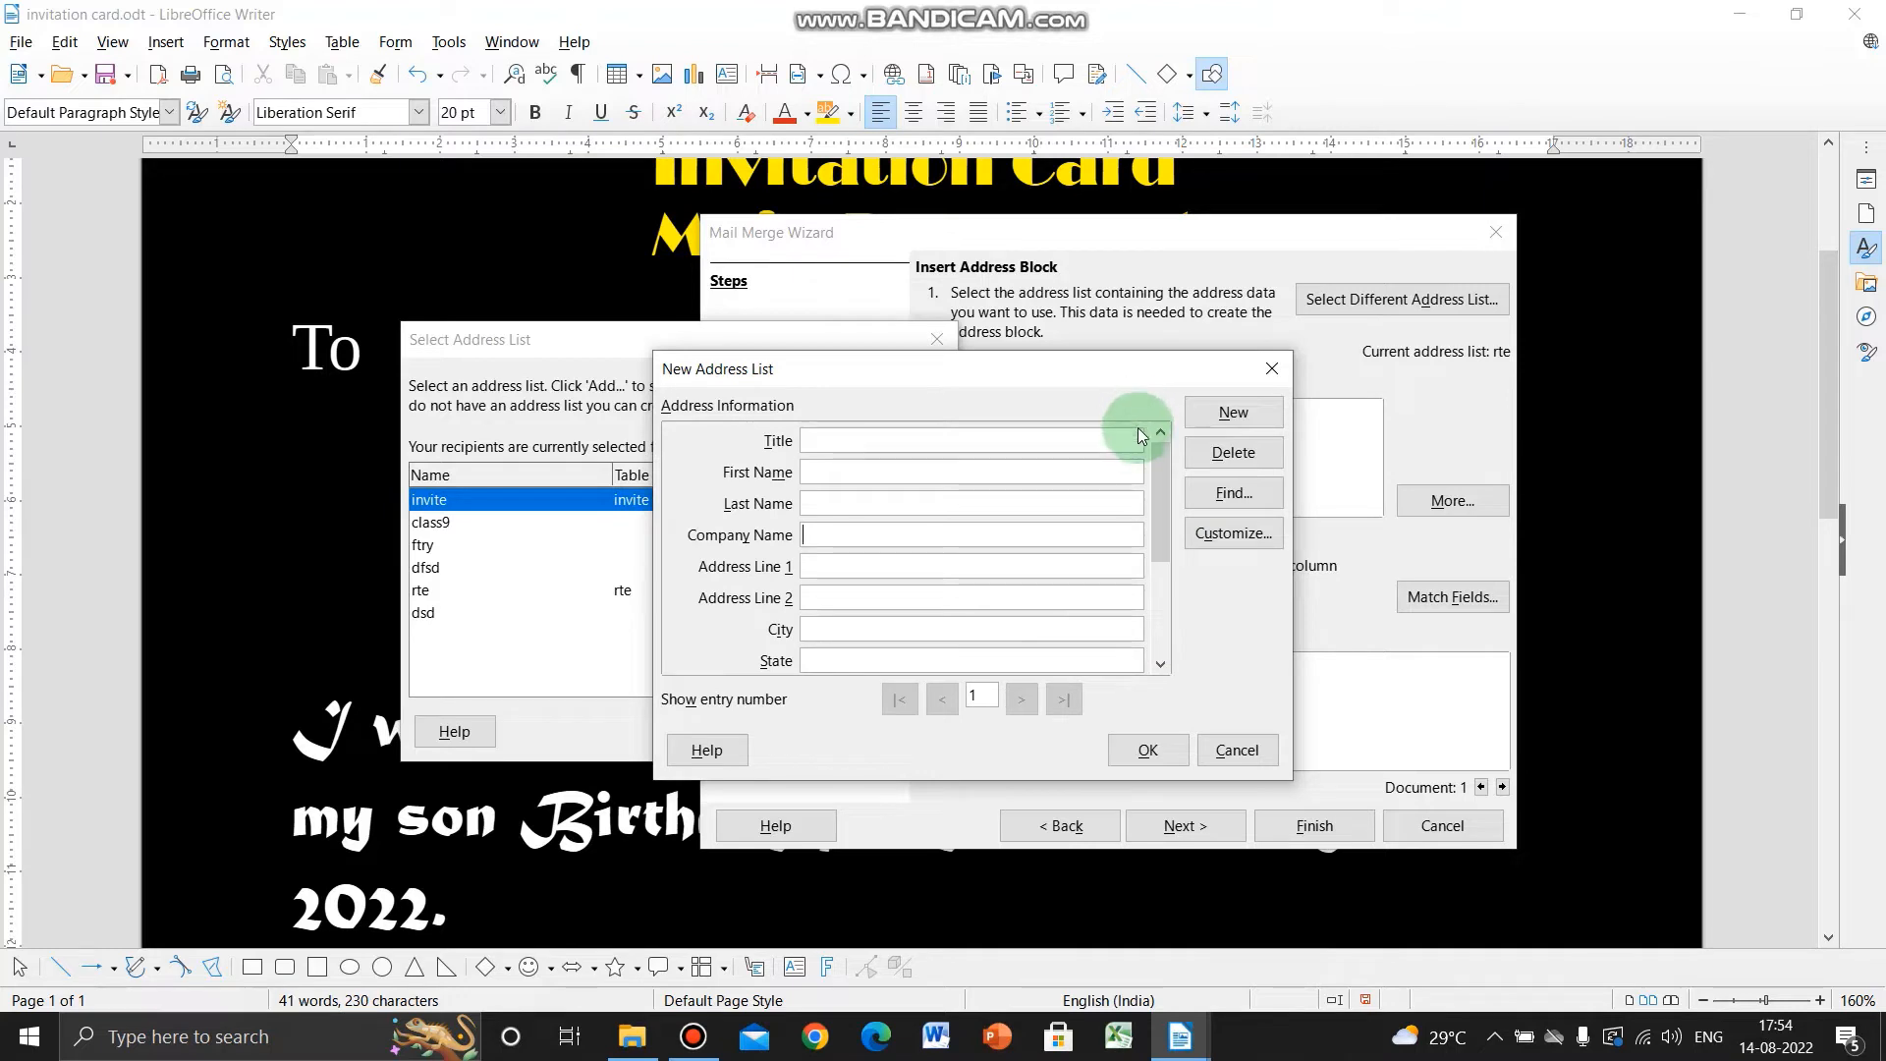
pyautogui.click(1234, 534)
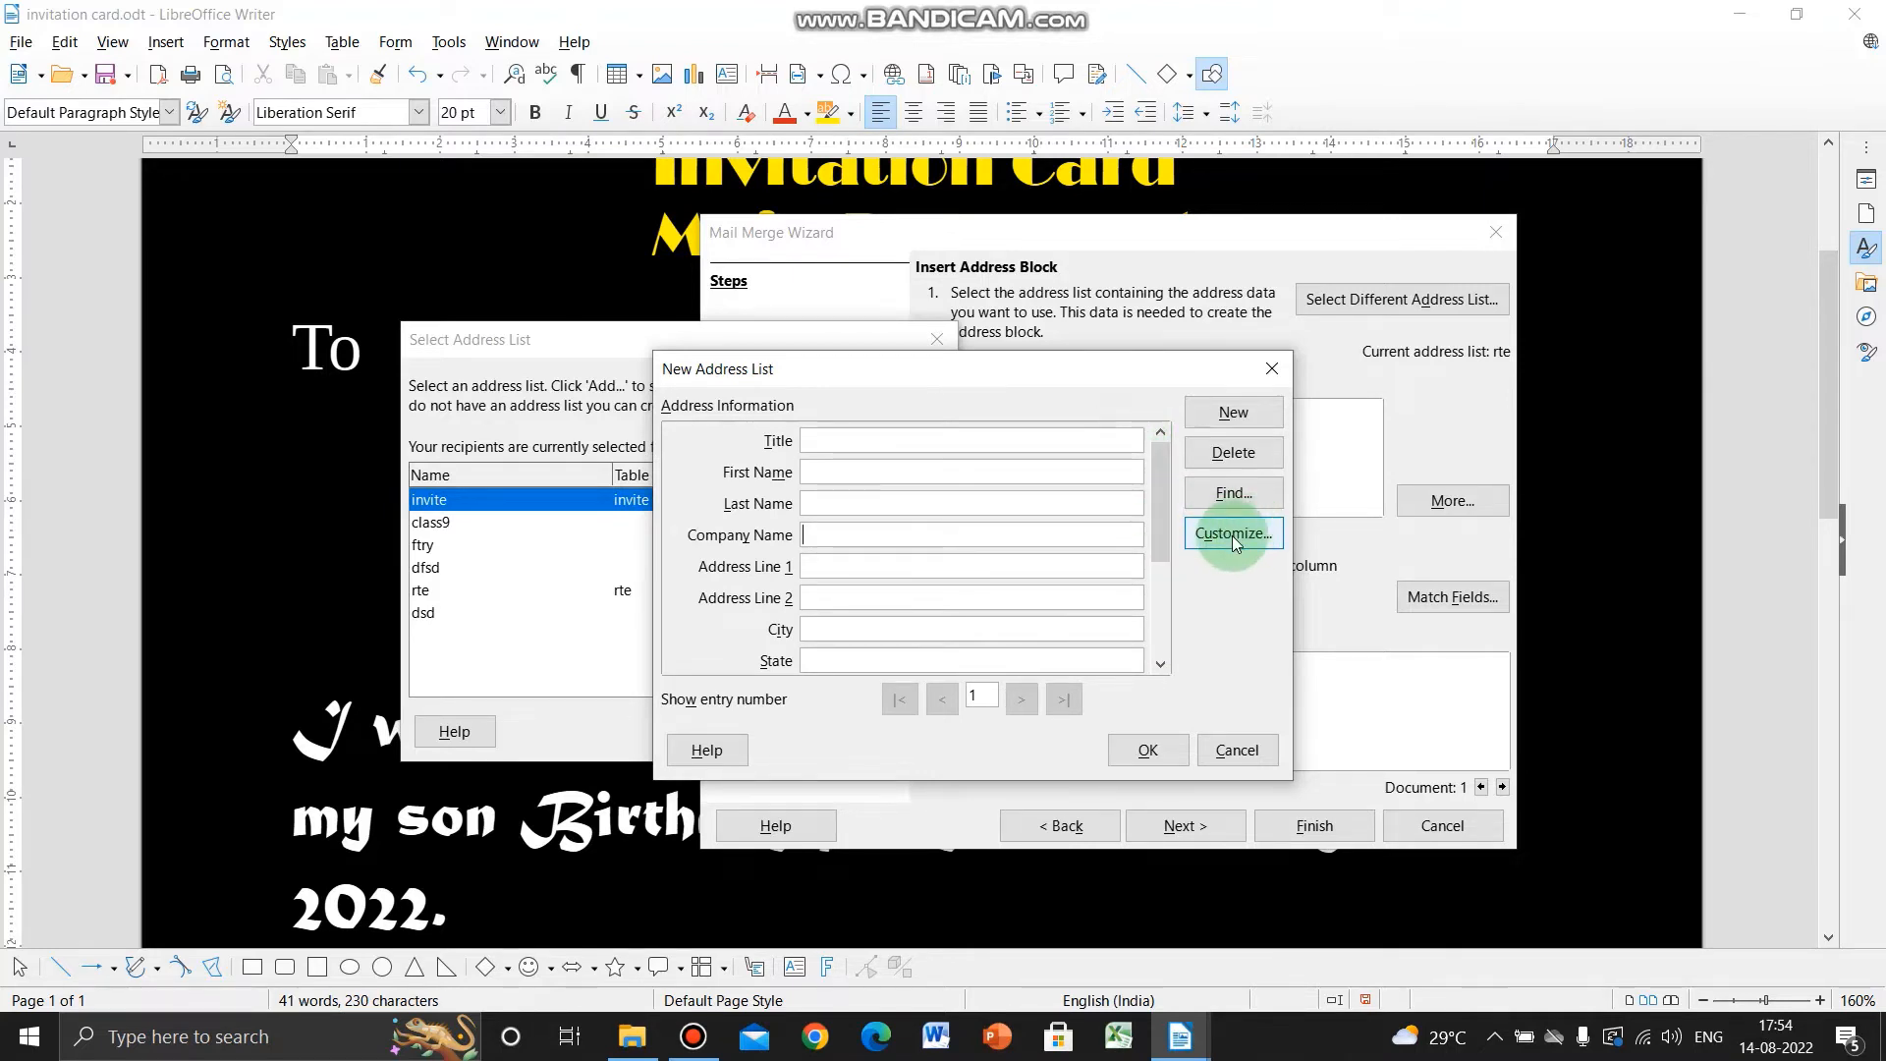
pyautogui.click(1234, 535)
pyautogui.moveTo(945, 361); pyautogui.dragTo(886, 327)
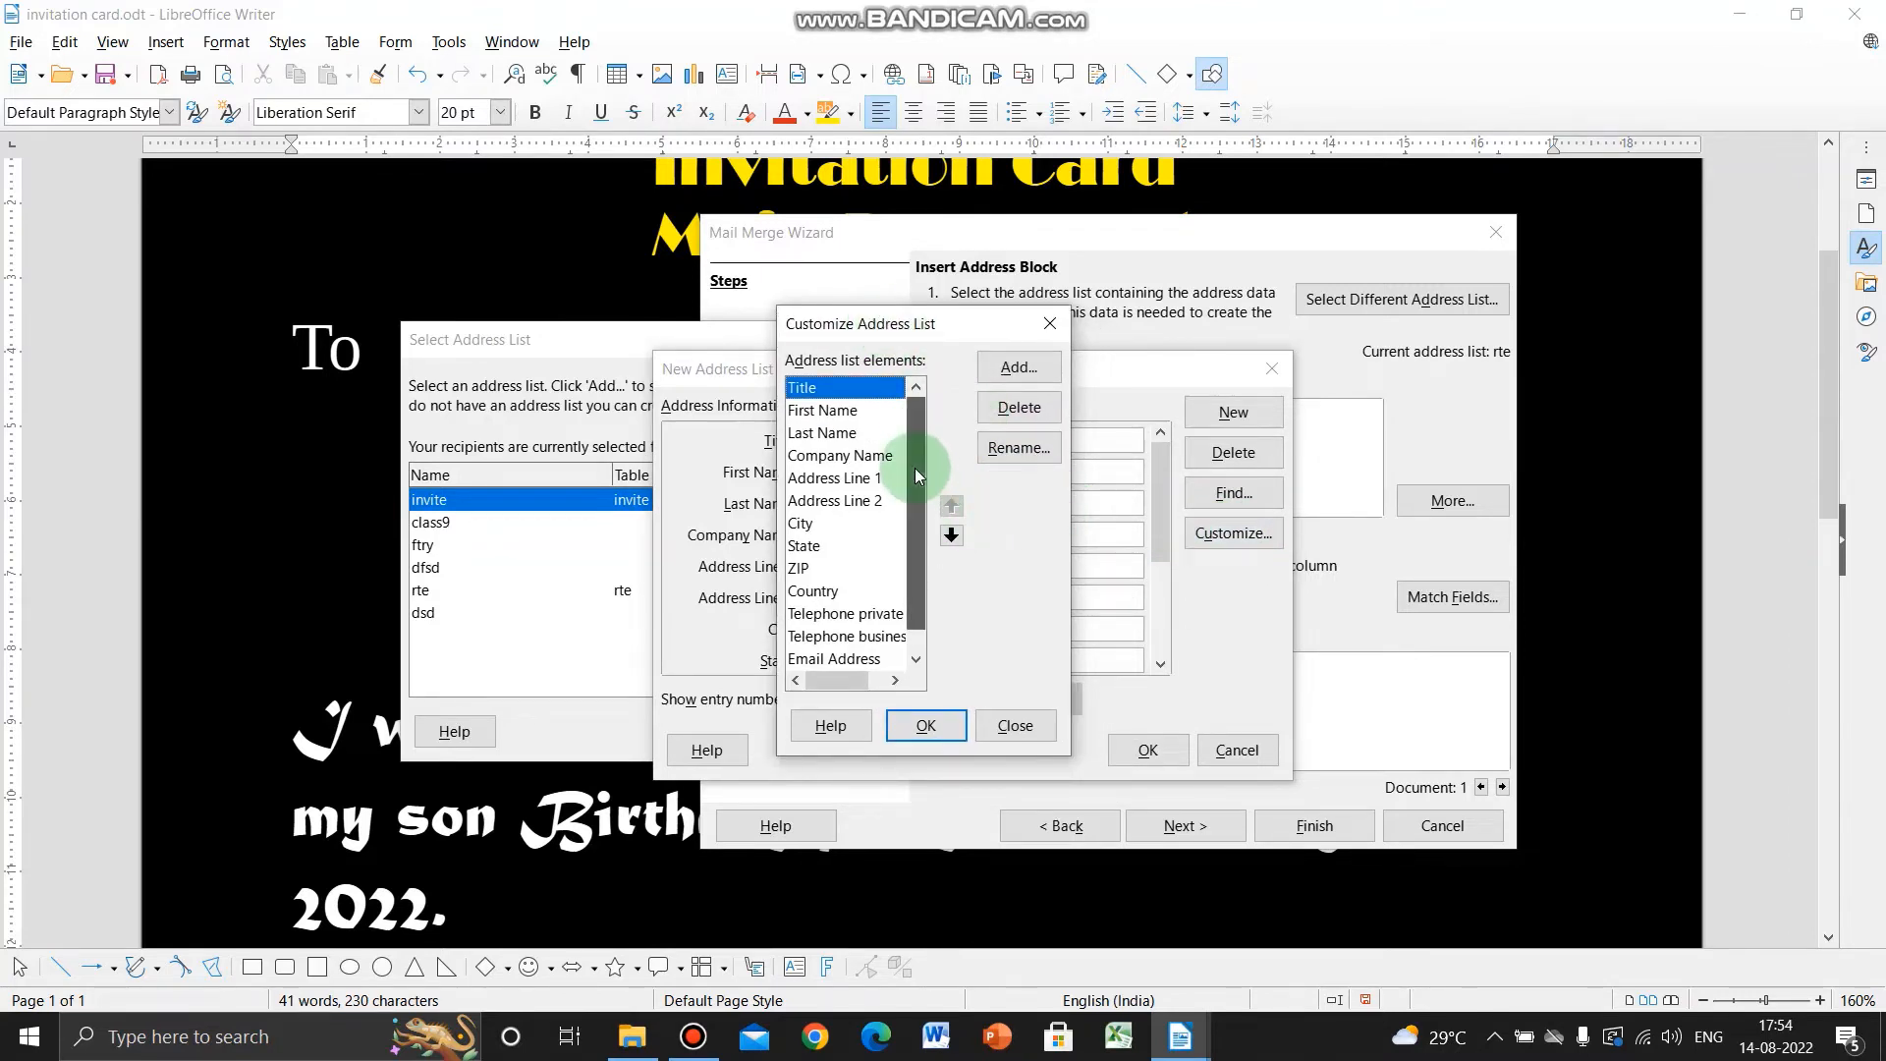
# - Delete the Title, Last Name, Company Name and Address Line 2 fields
pyautogui.moveTo(916, 468); pyautogui.dragTo(923, 546)
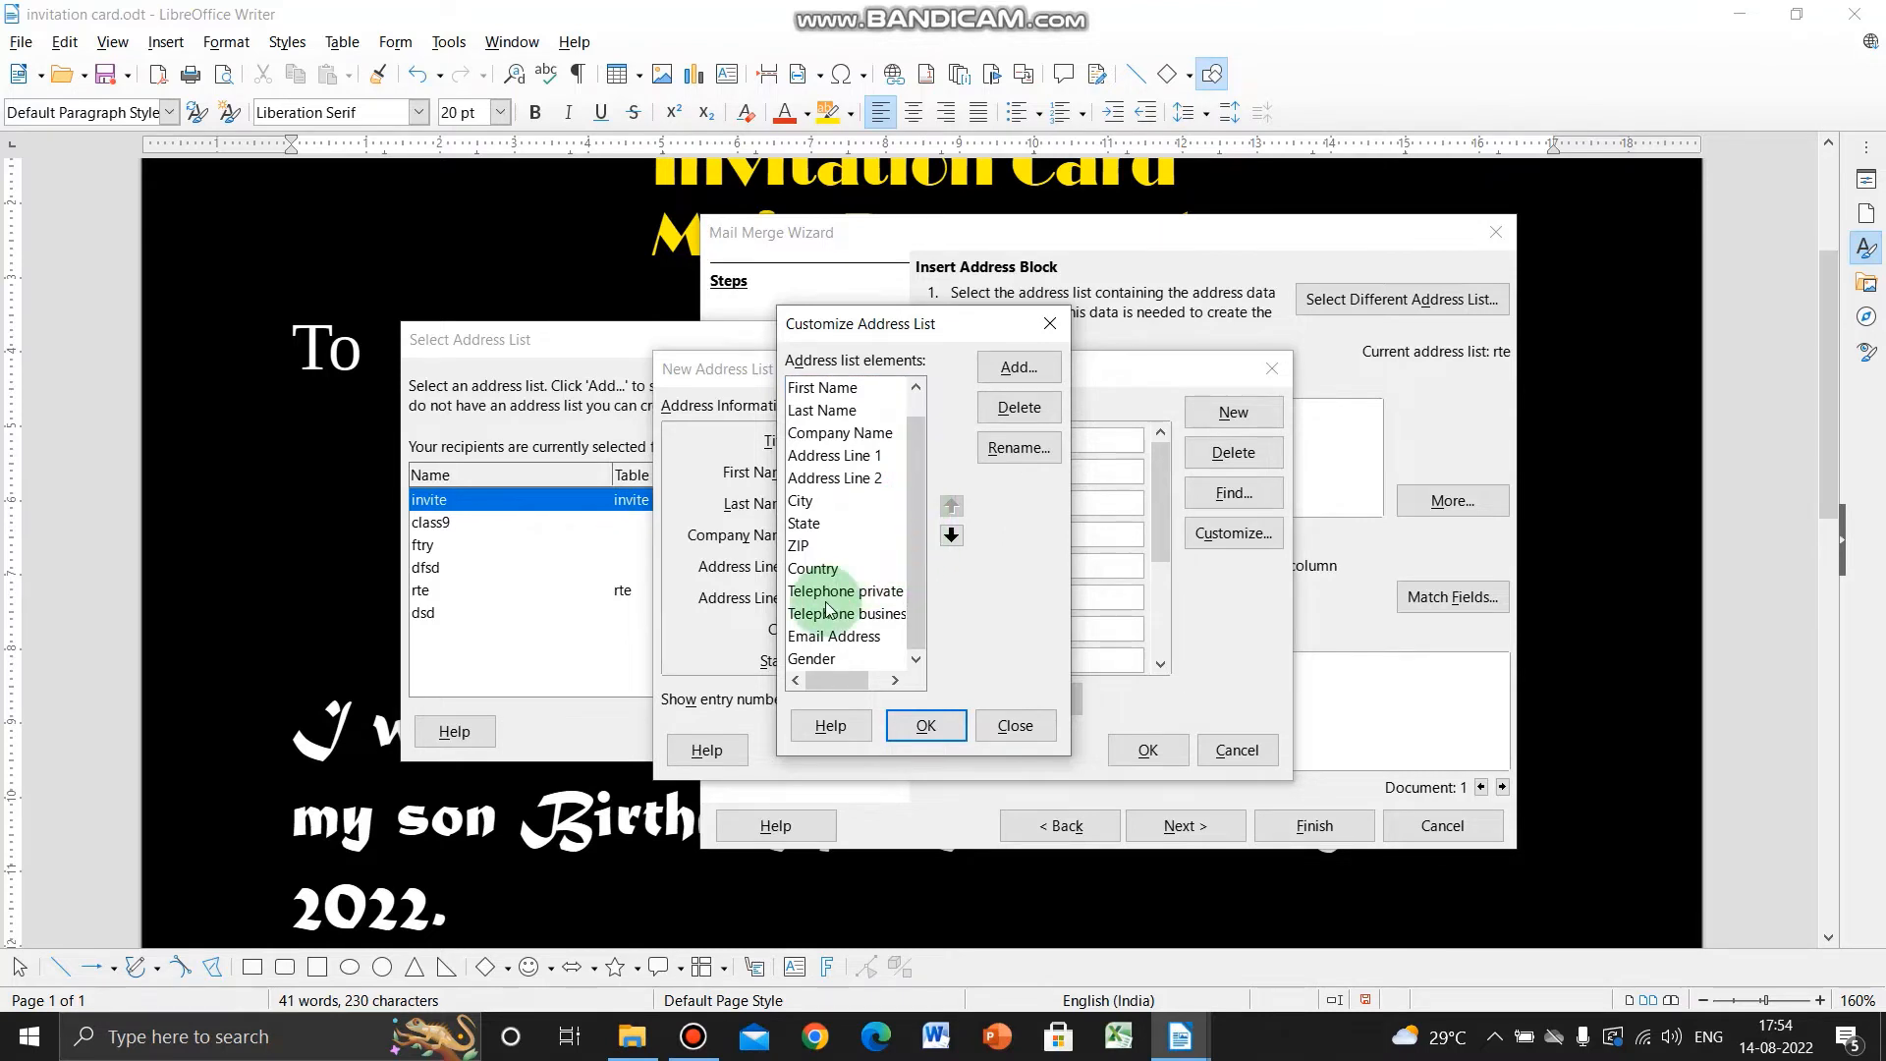
pyautogui.click(833, 418)
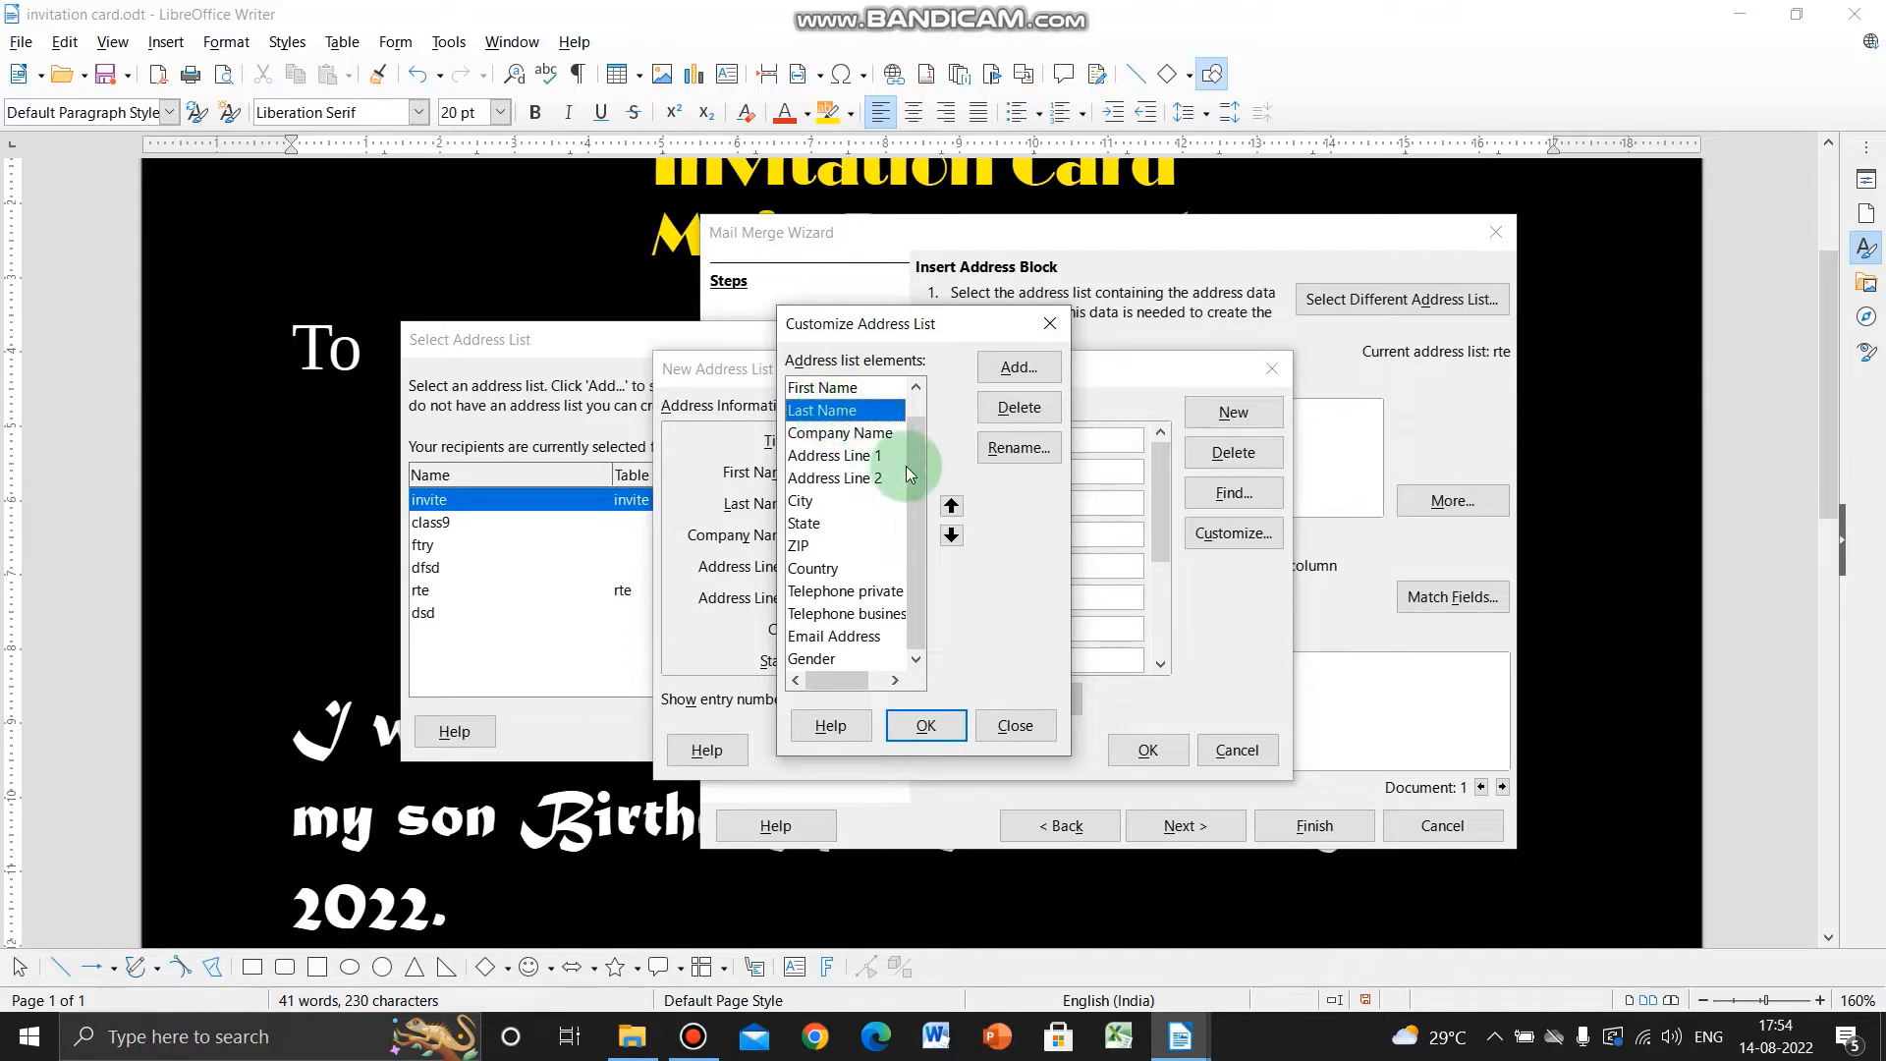
pyautogui.scroll(1, 859, 403)
pyautogui.click(858, 391)
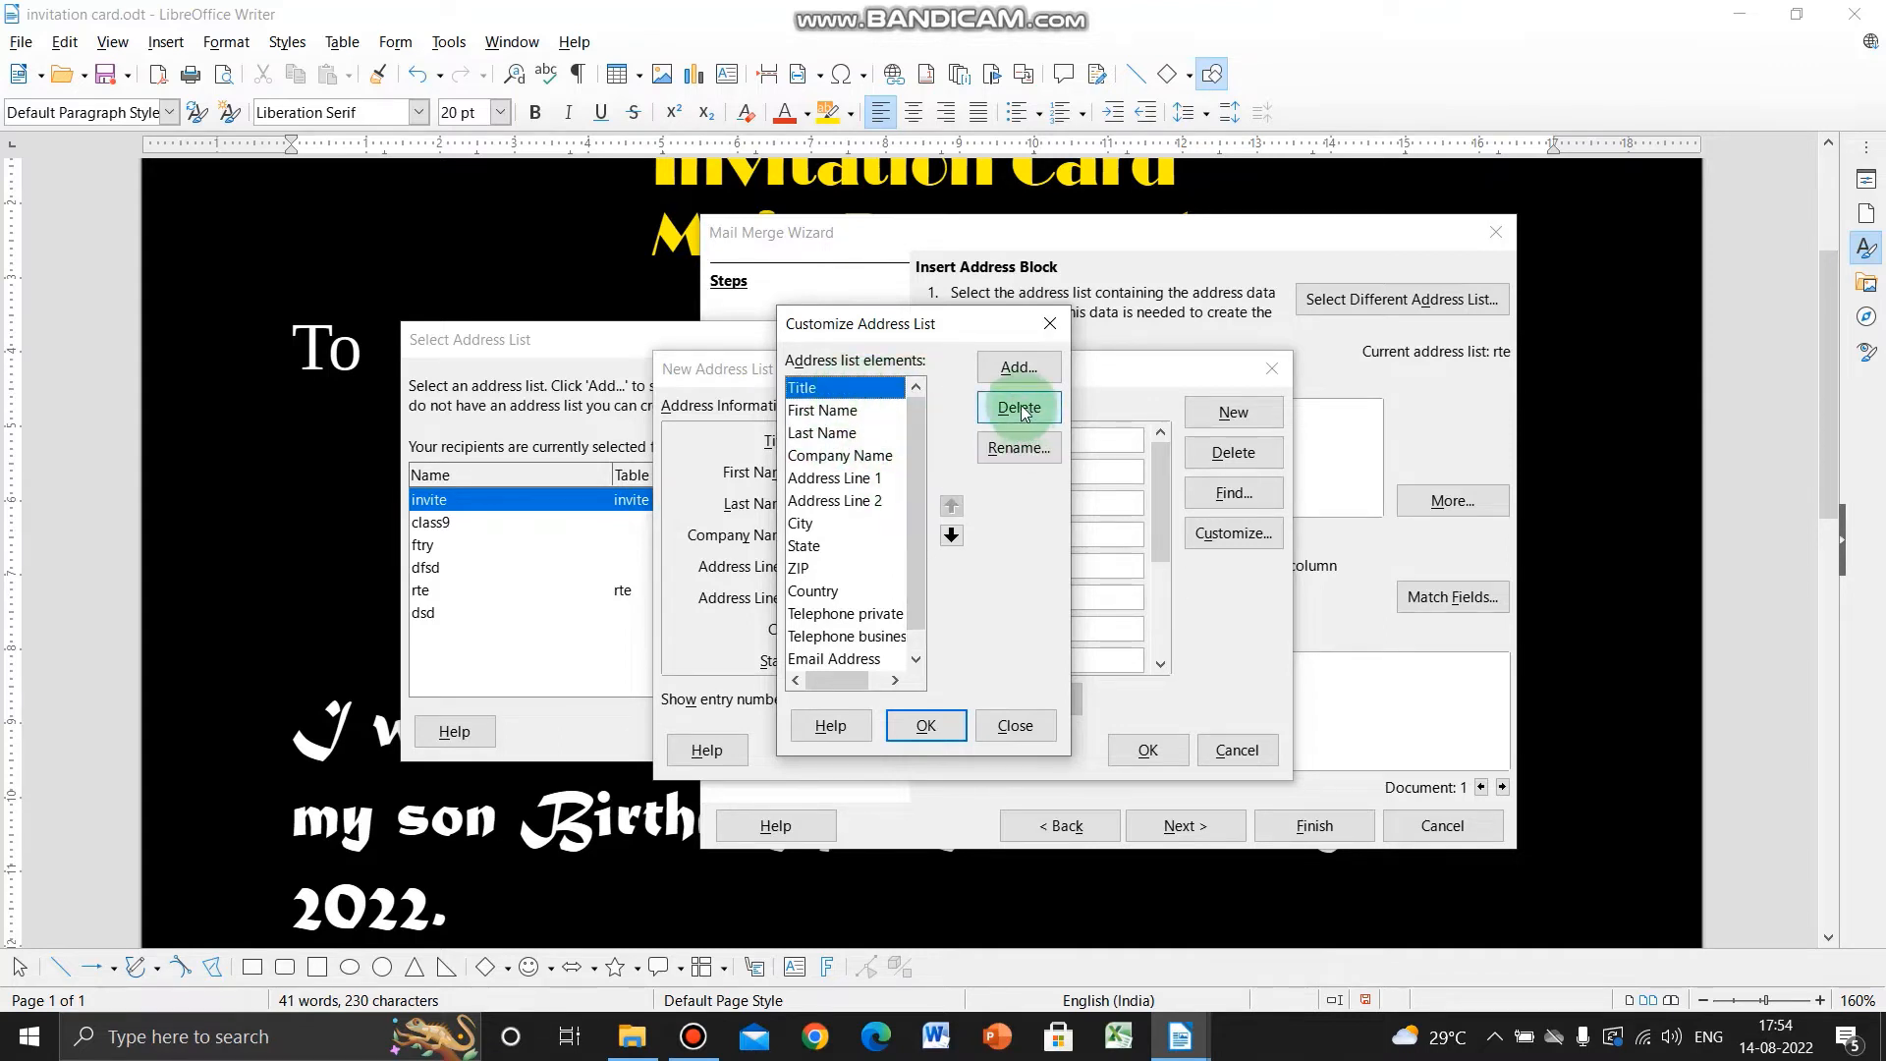
pyautogui.click(1019, 407)
pyautogui.click(835, 410)
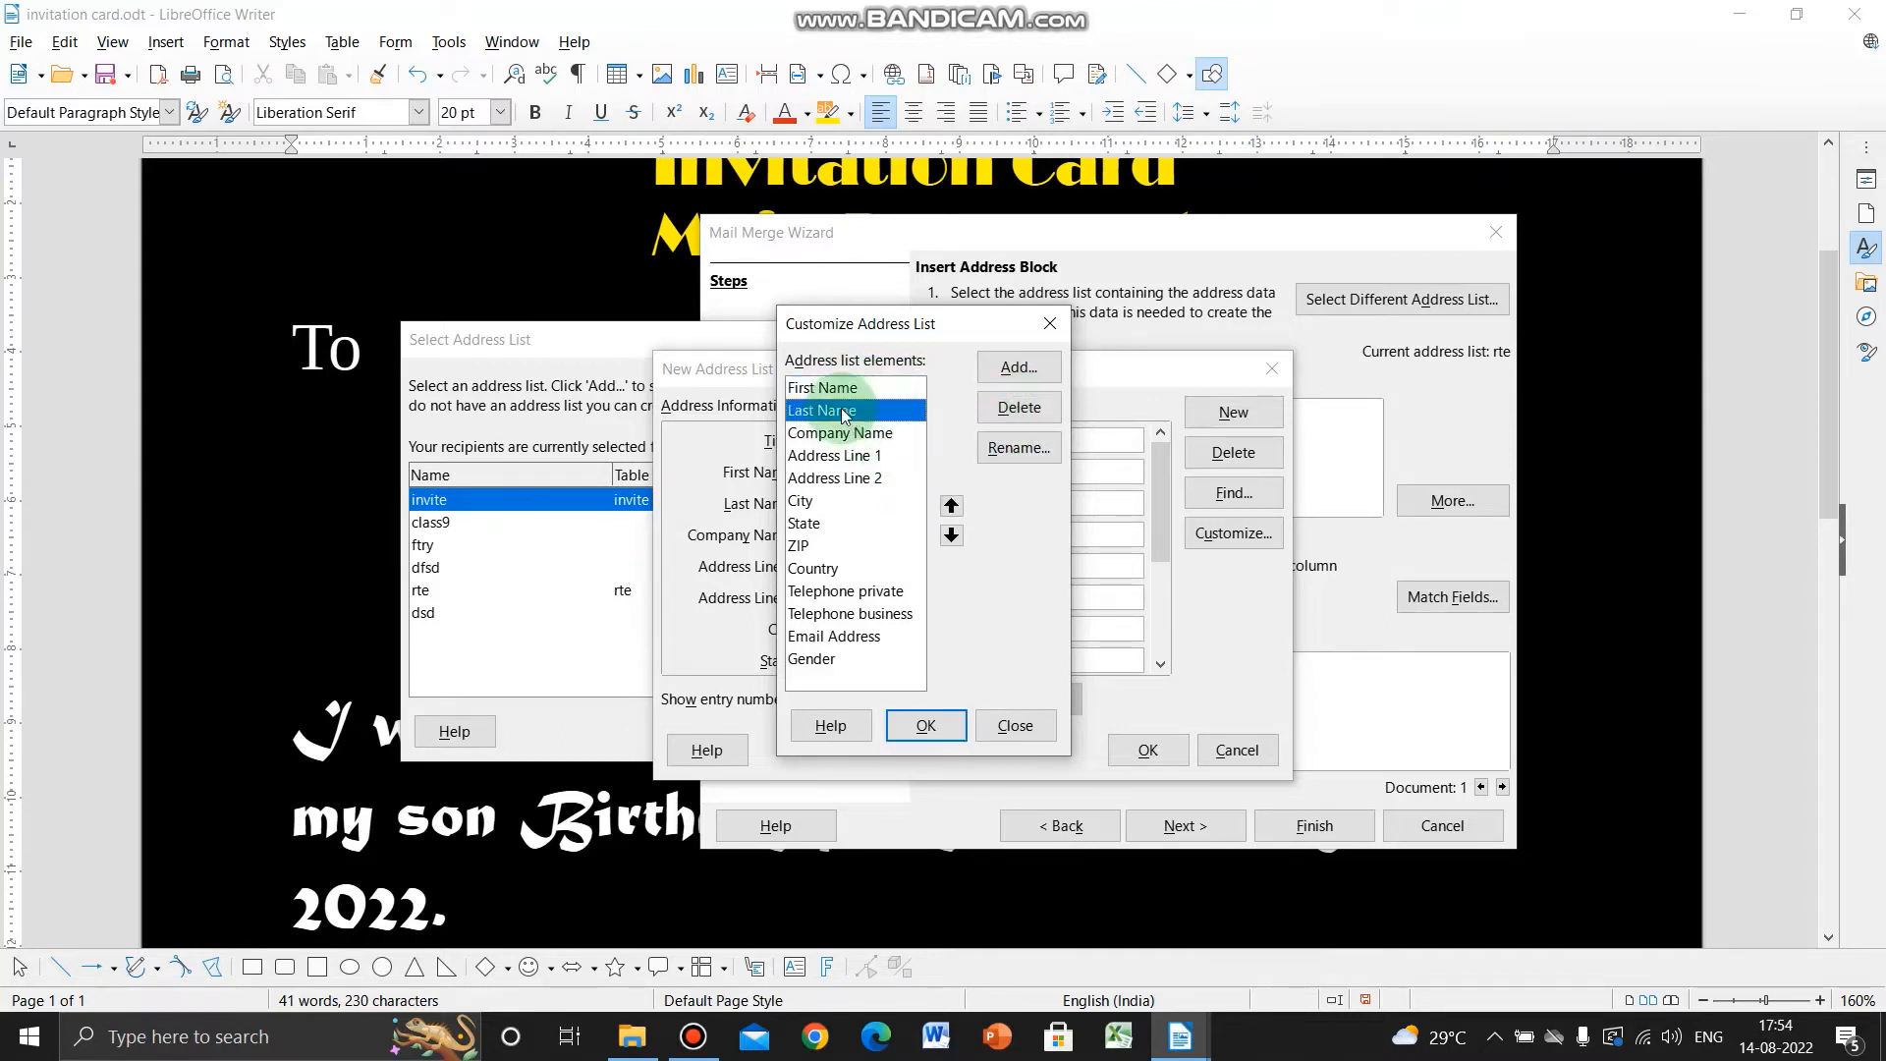
pyautogui.click(994, 411)
pyautogui.click(992, 417)
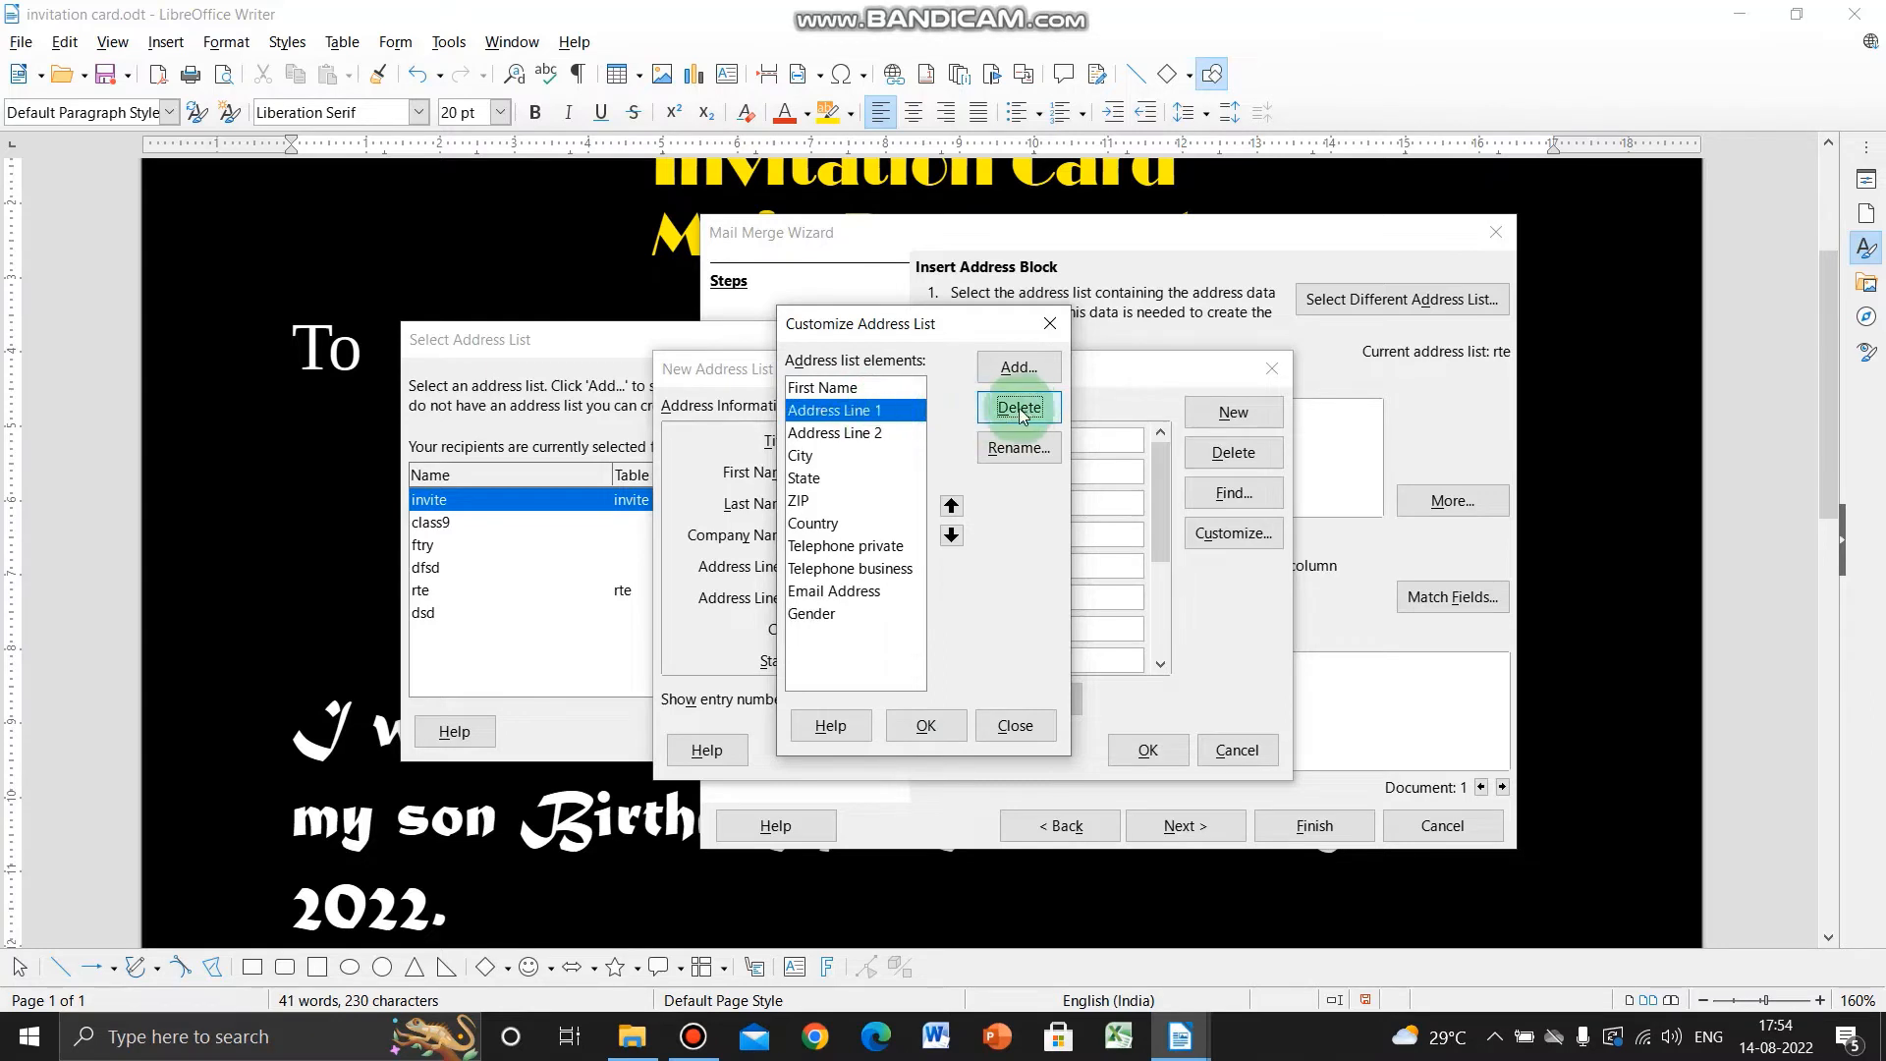
pyautogui.click(860, 436)
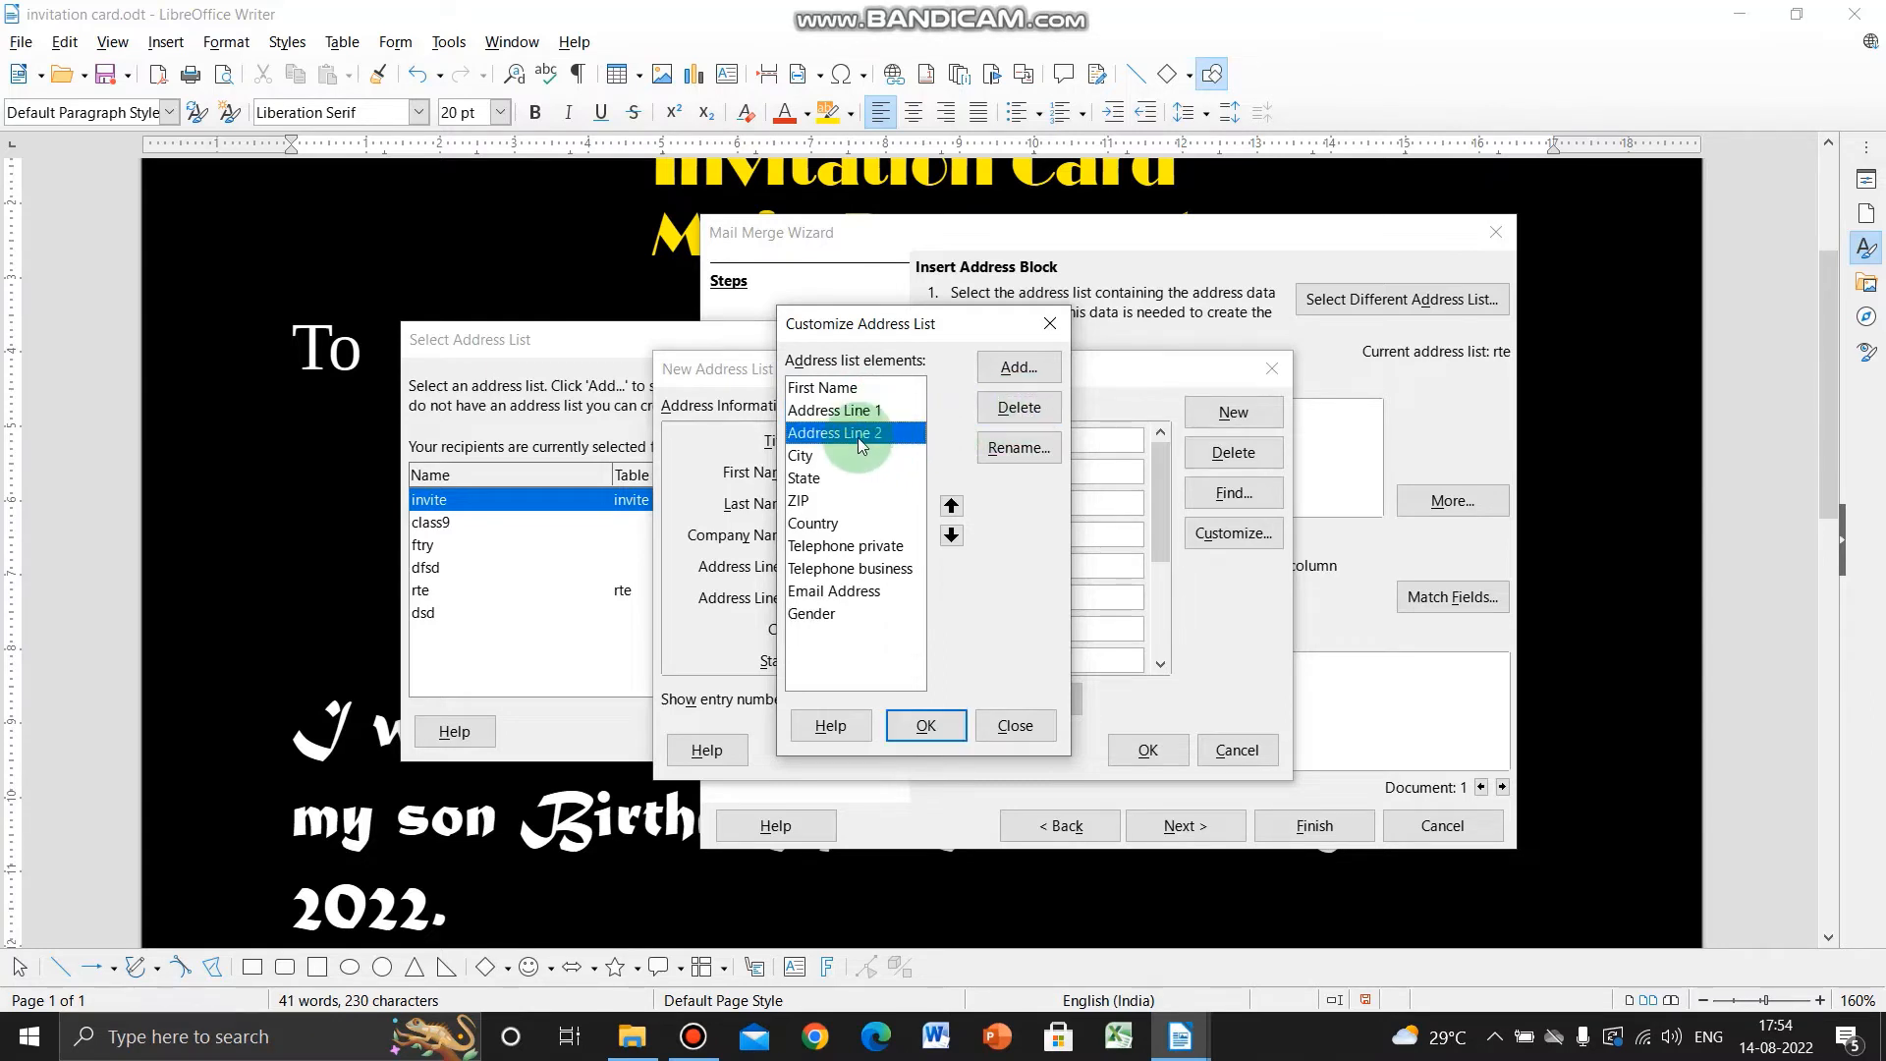
pyautogui.click(1019, 407)
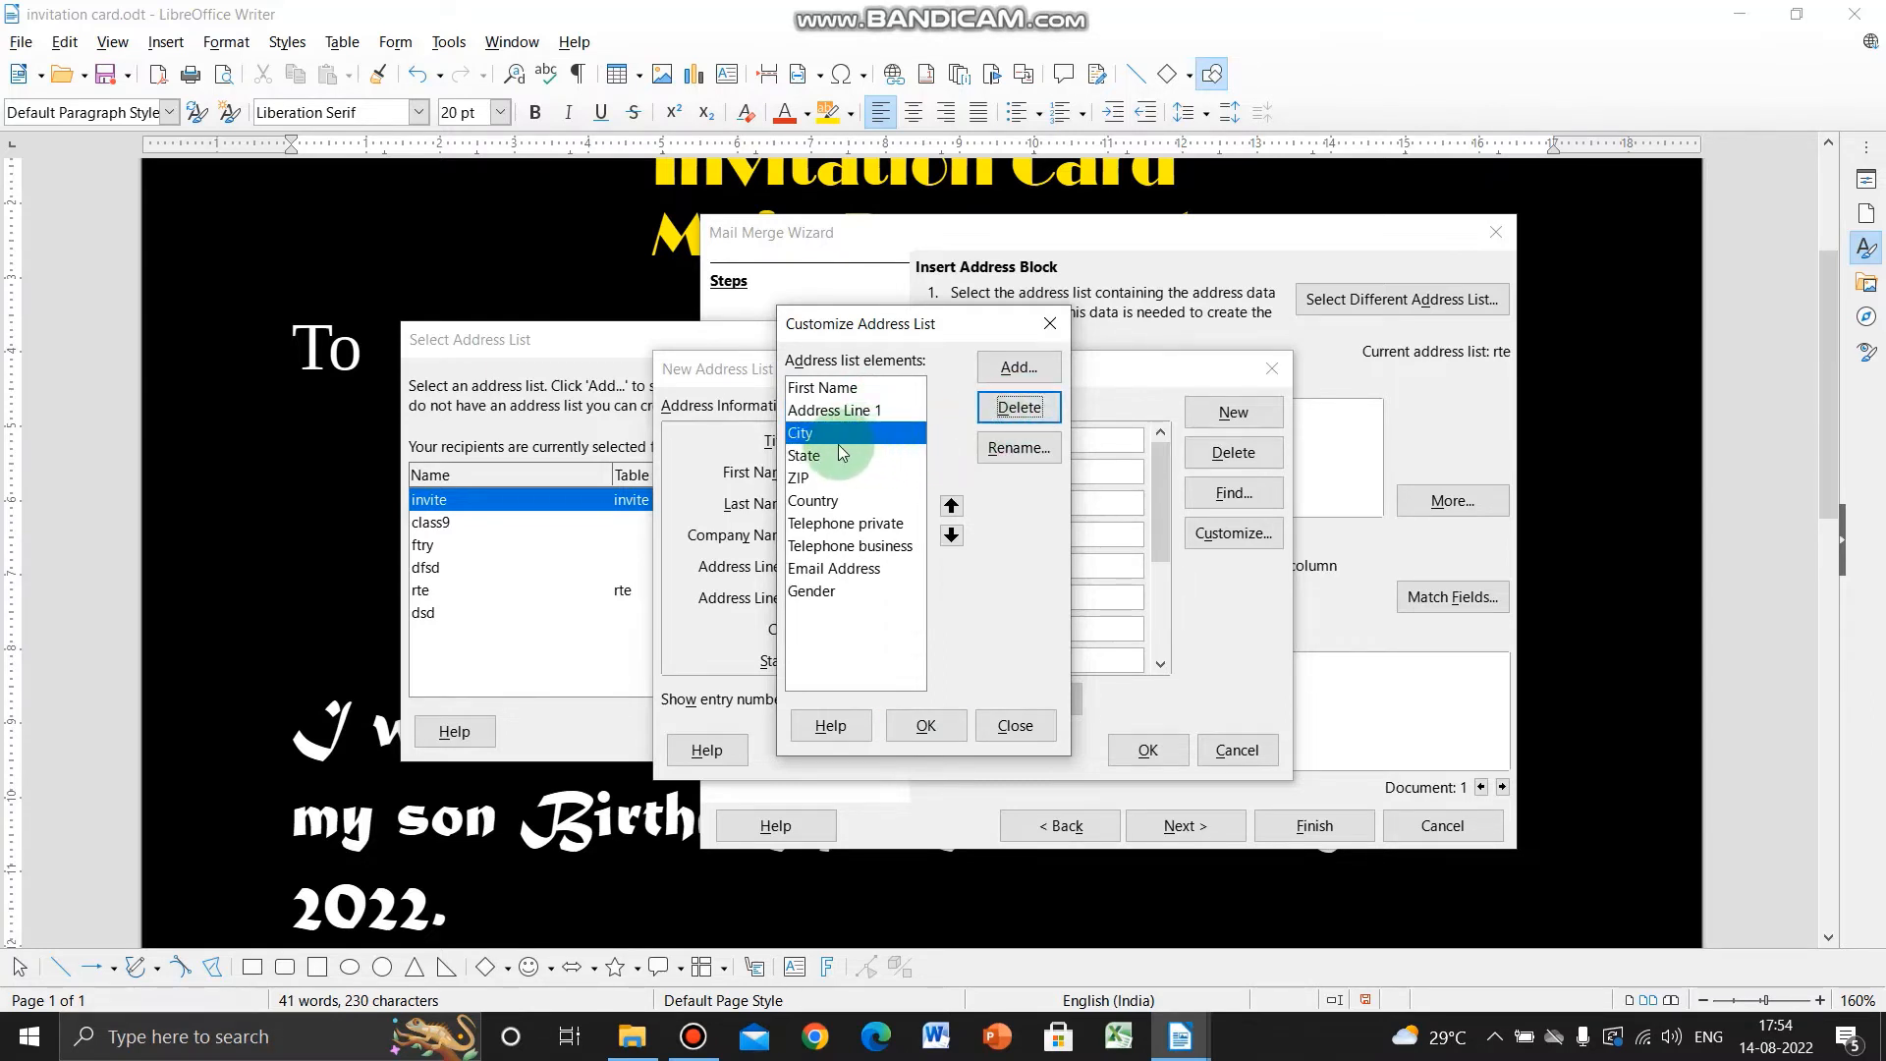
# - Delete City, State, ZIP, Country, Telephone business, Email Address and Gender fields
pyautogui.click(1037, 417)
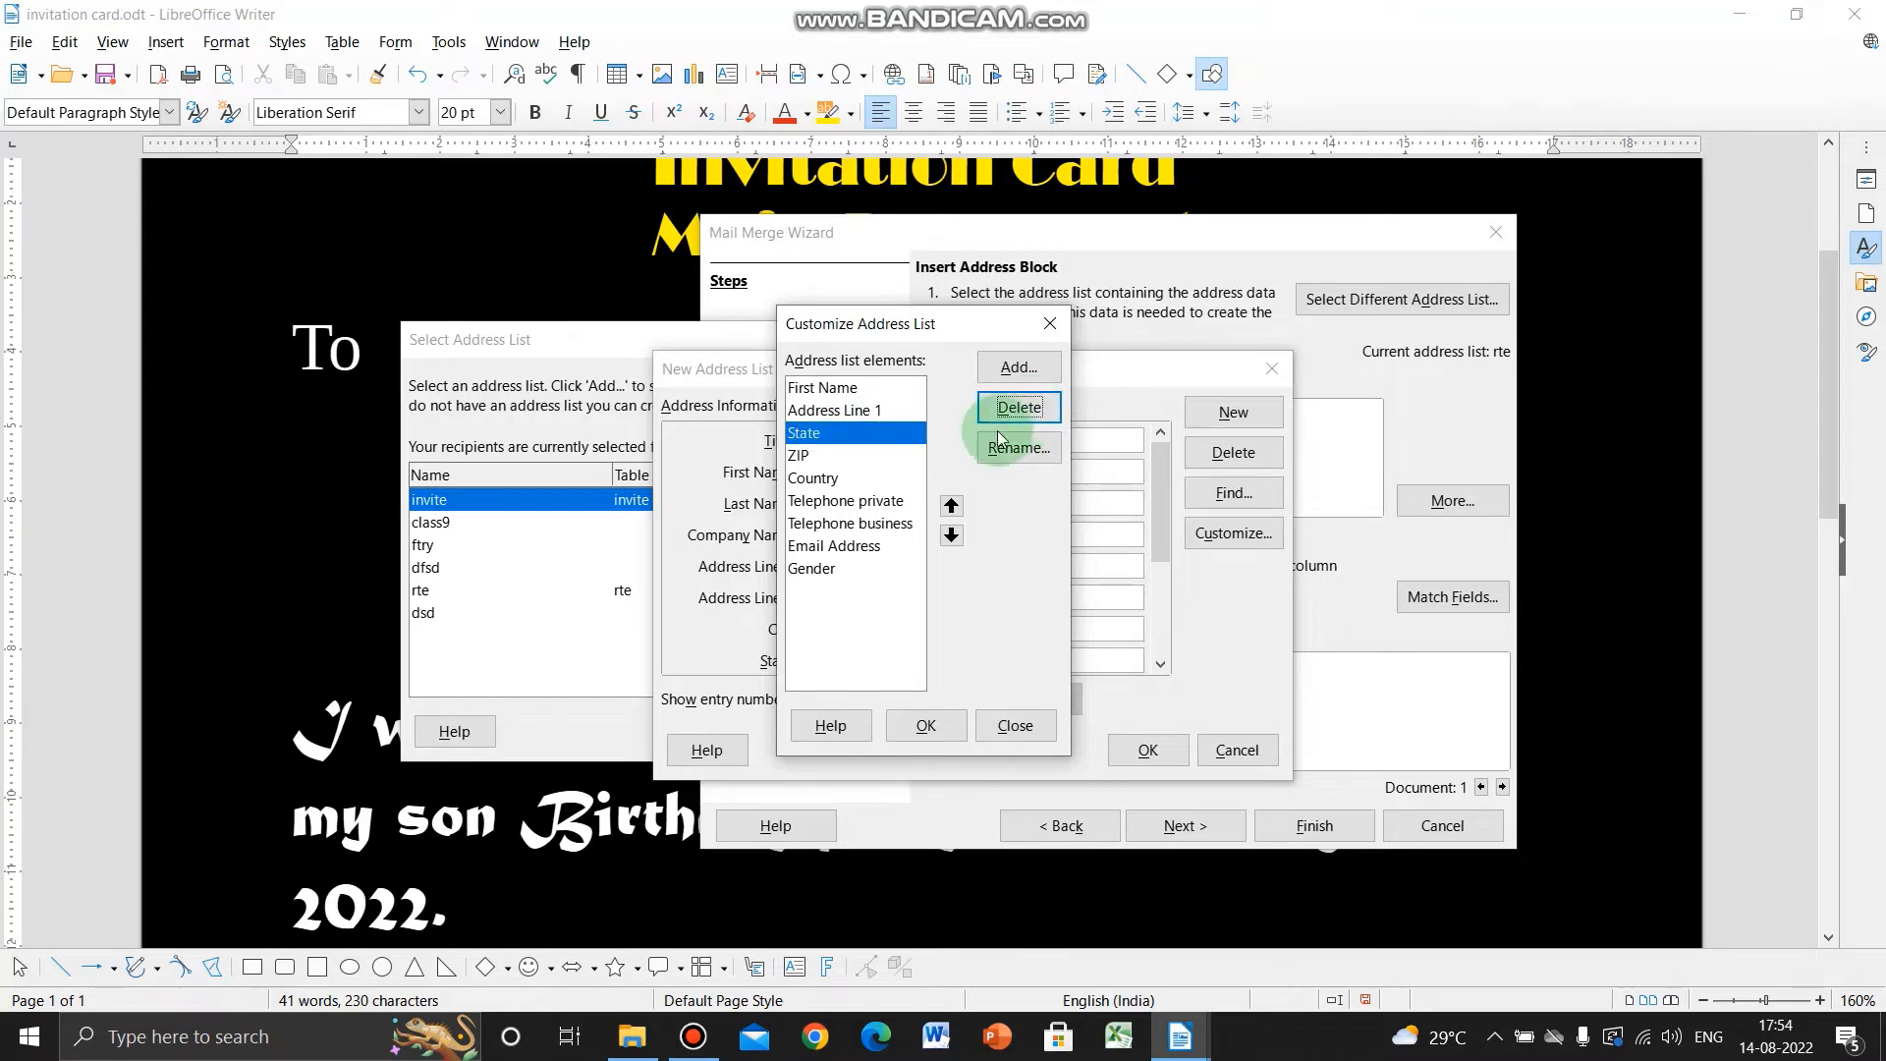
pyautogui.click(994, 413)
pyautogui.click(1007, 408)
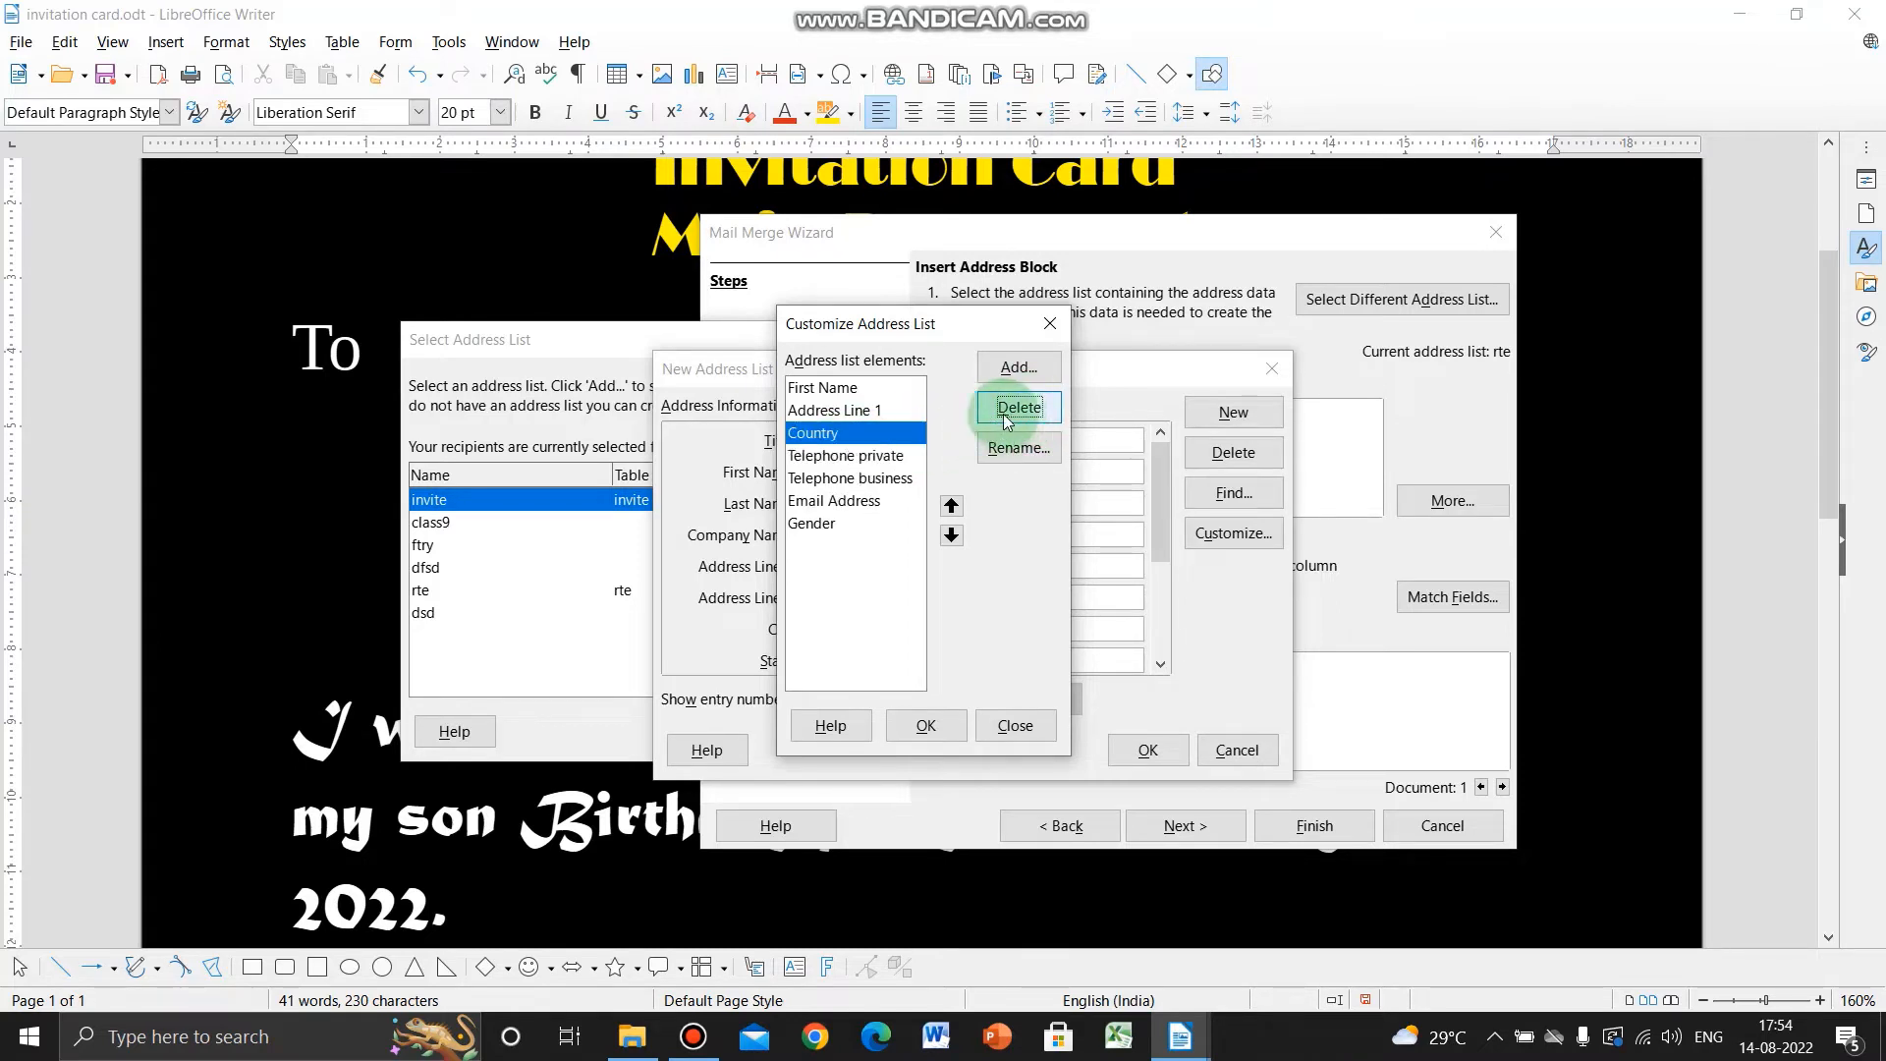
pyautogui.click(1039, 412)
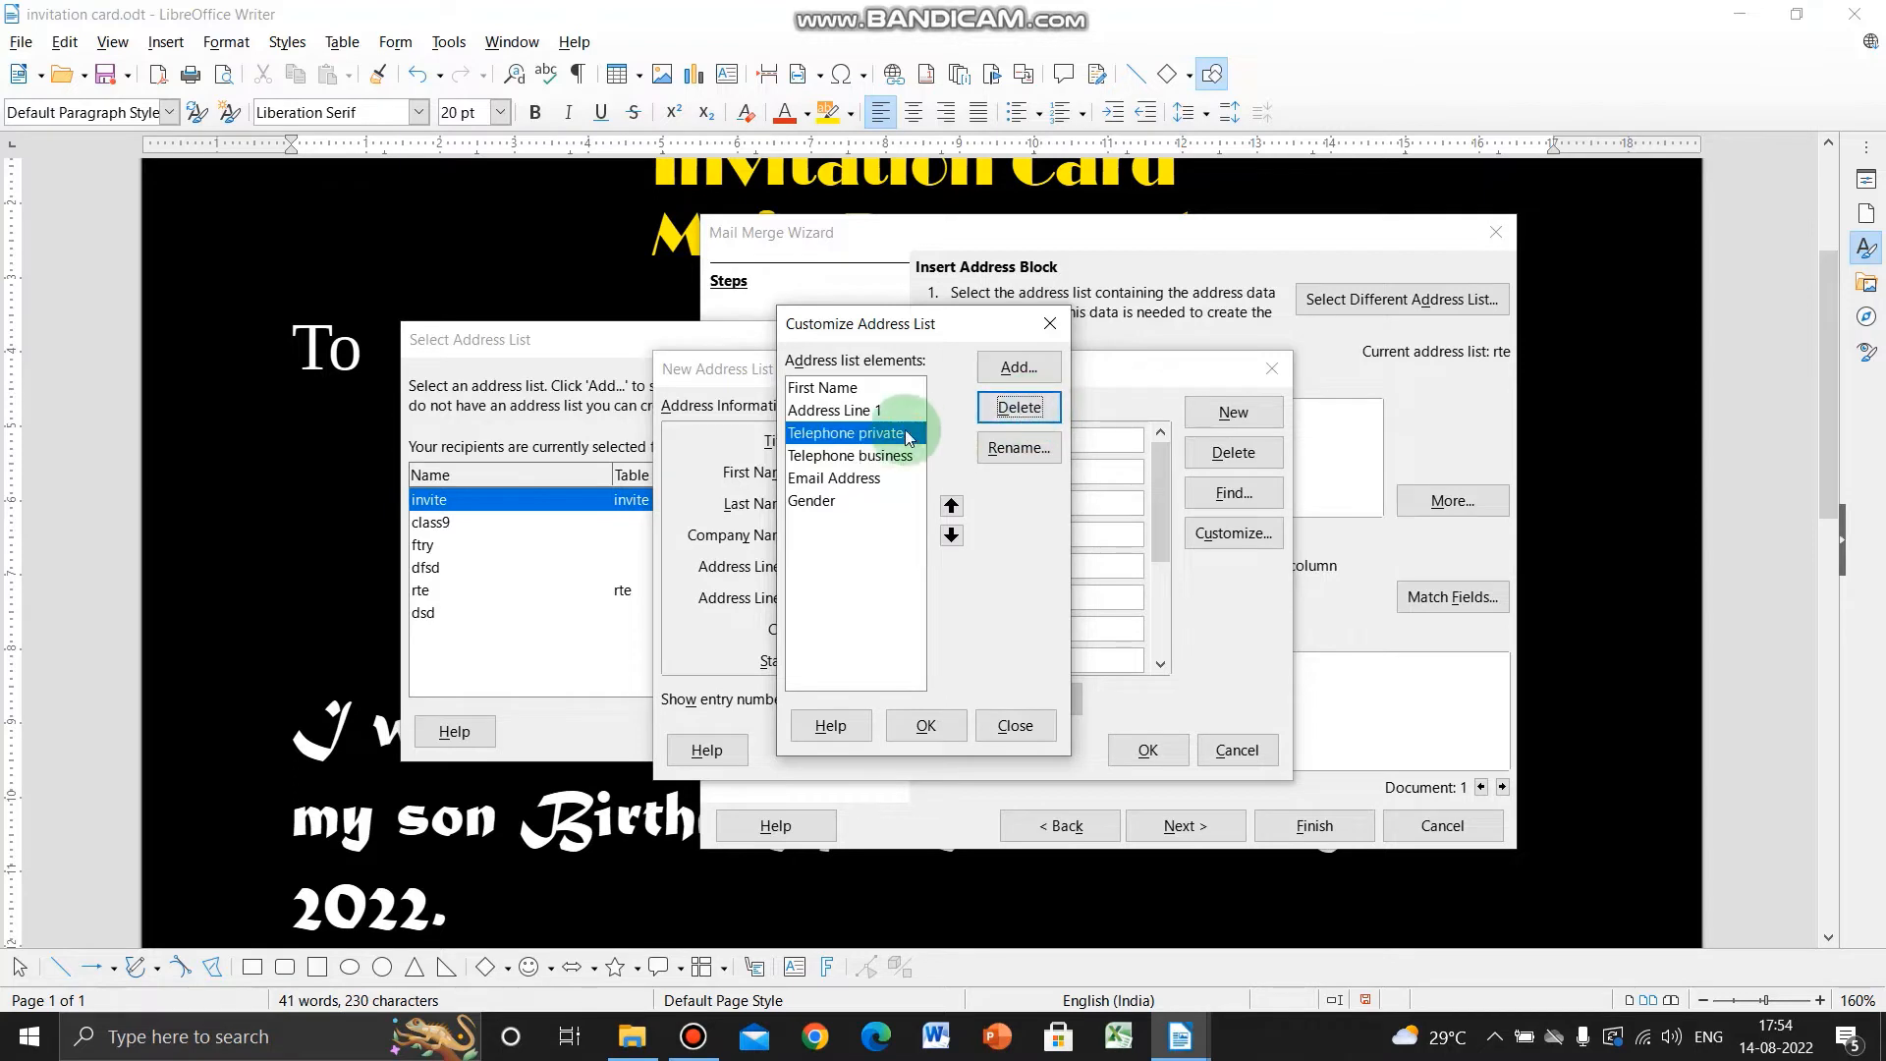
pyautogui.click(887, 437)
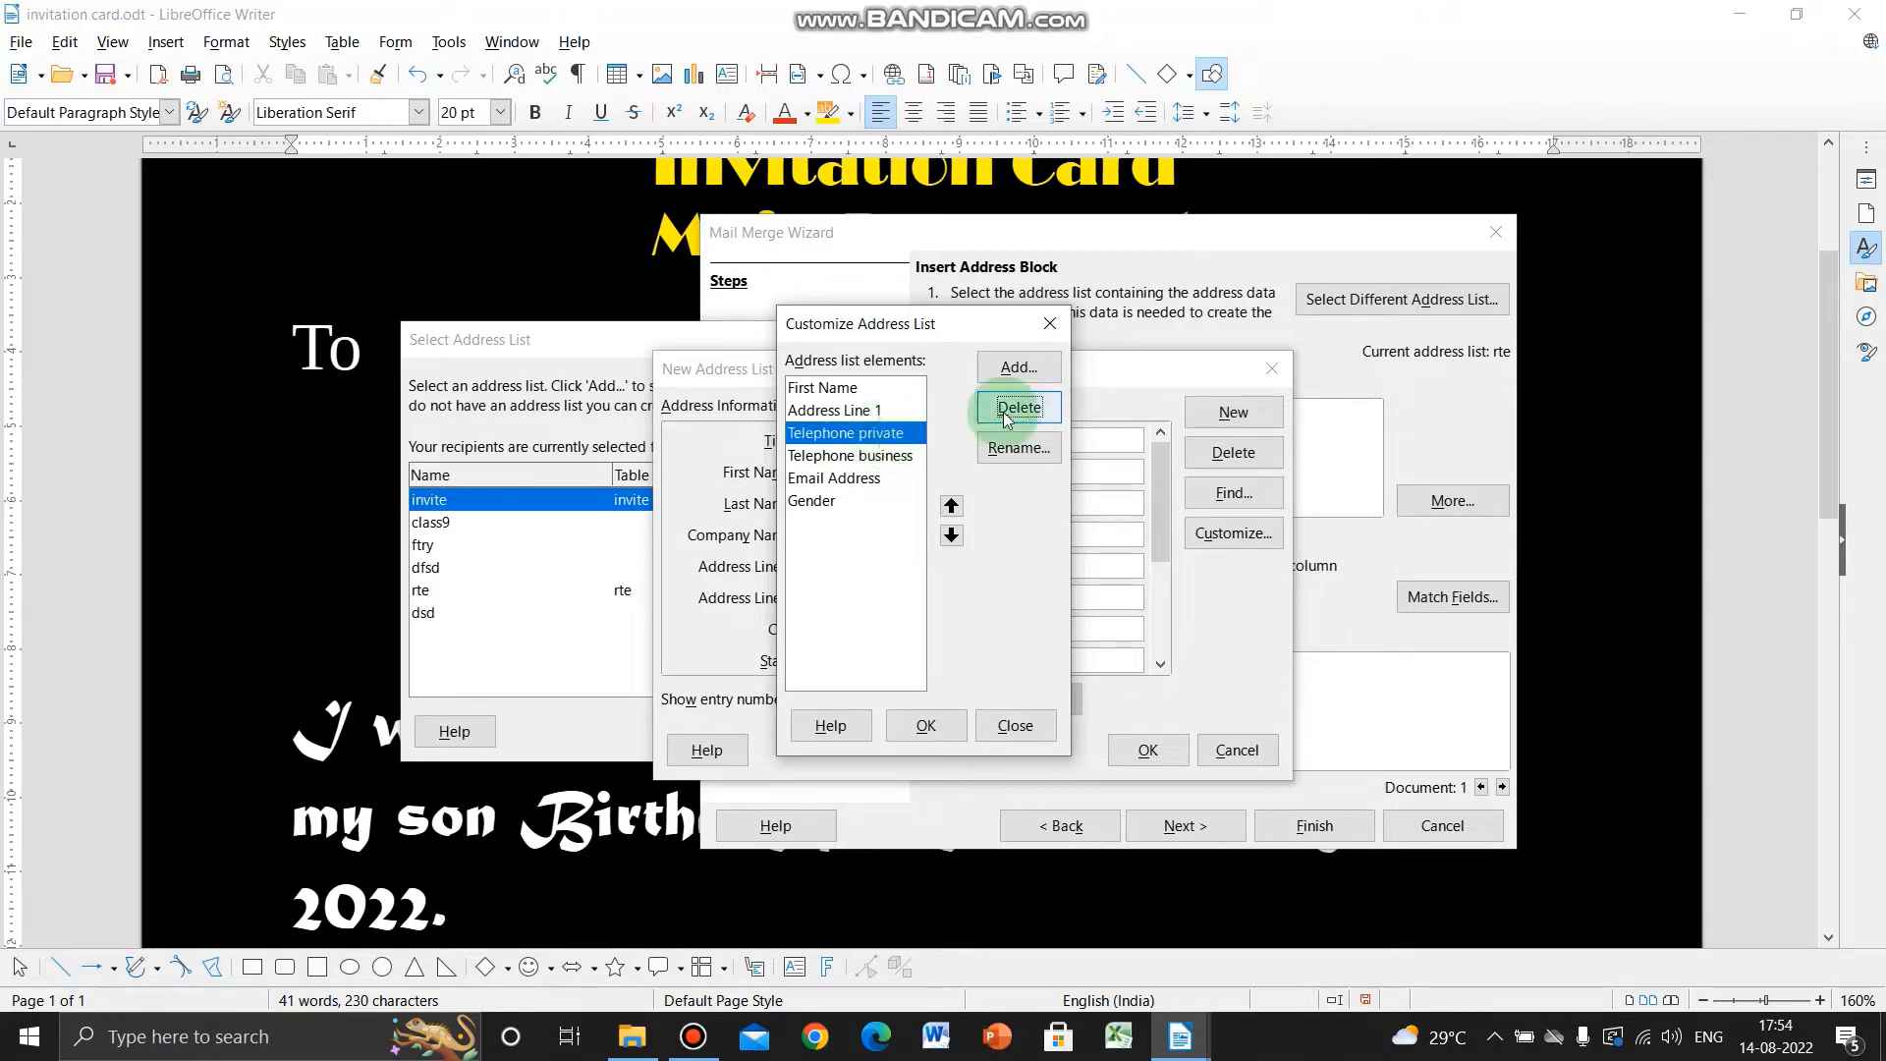
pyautogui.click(911, 458)
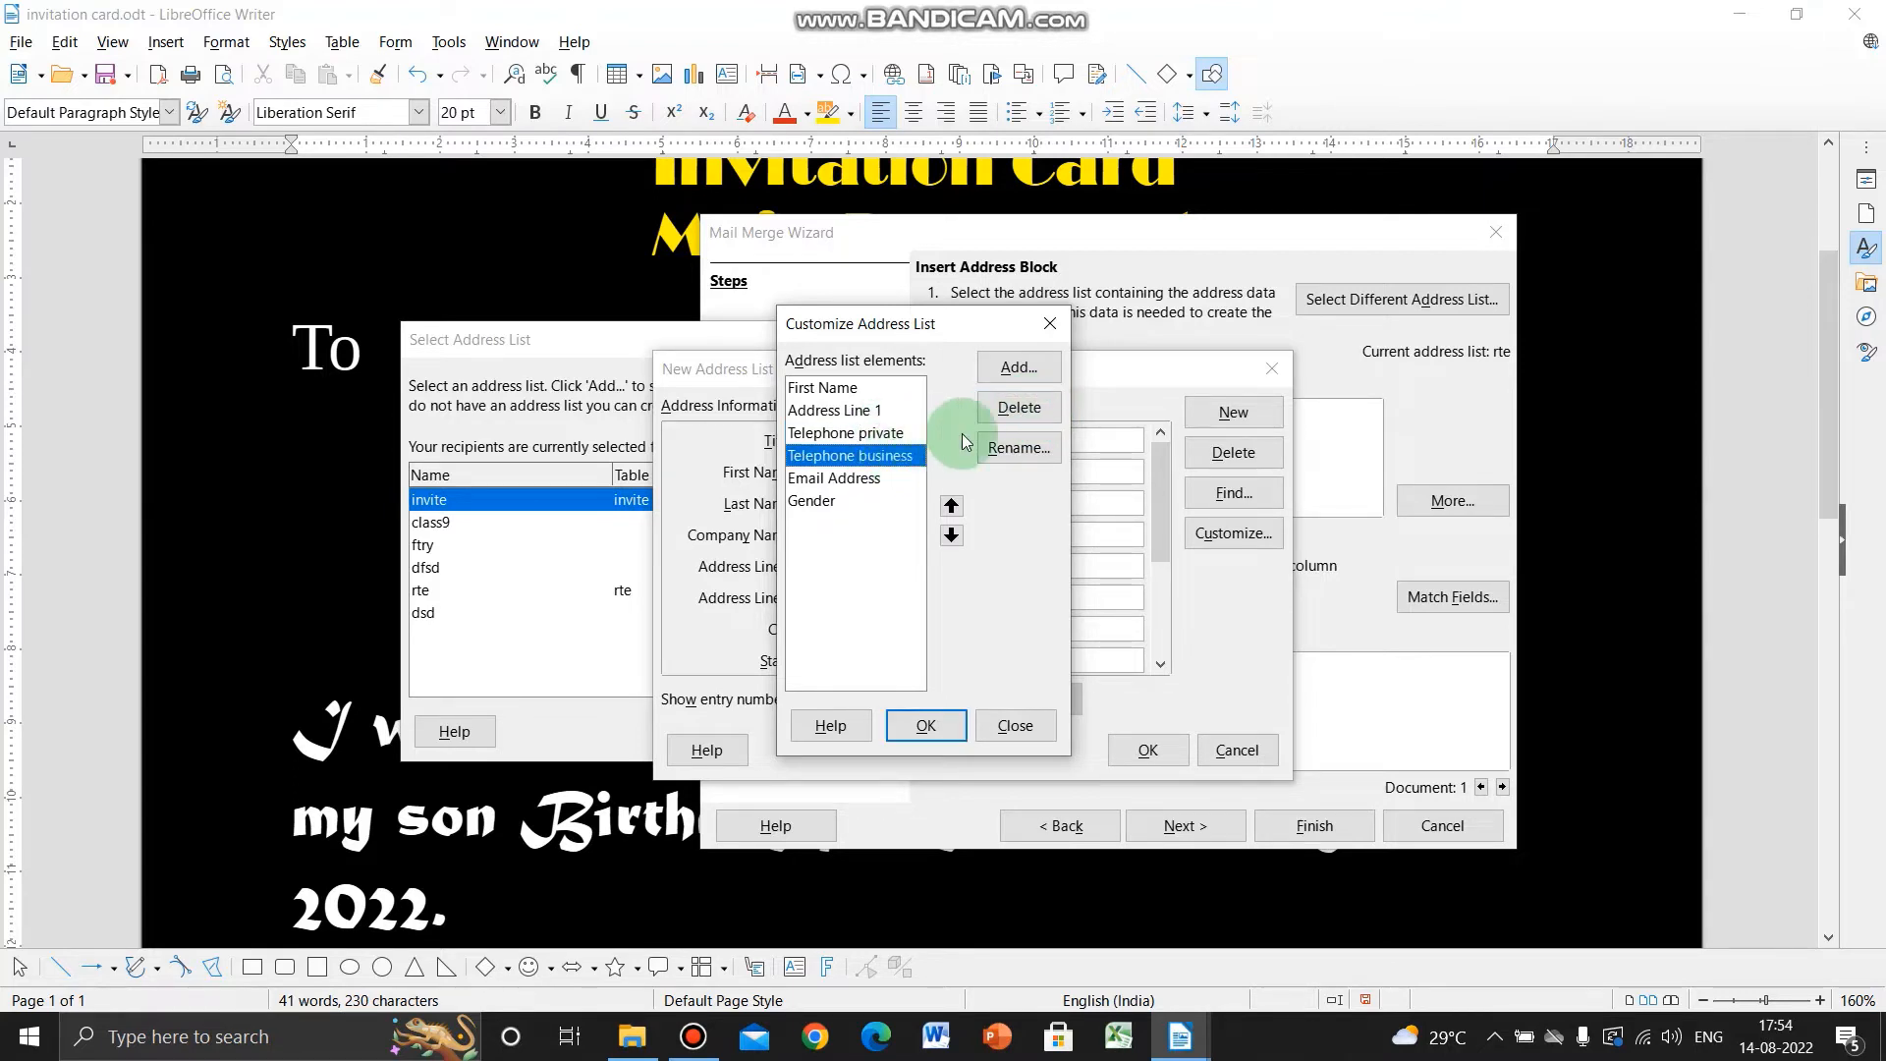
pyautogui.click(1018, 407)
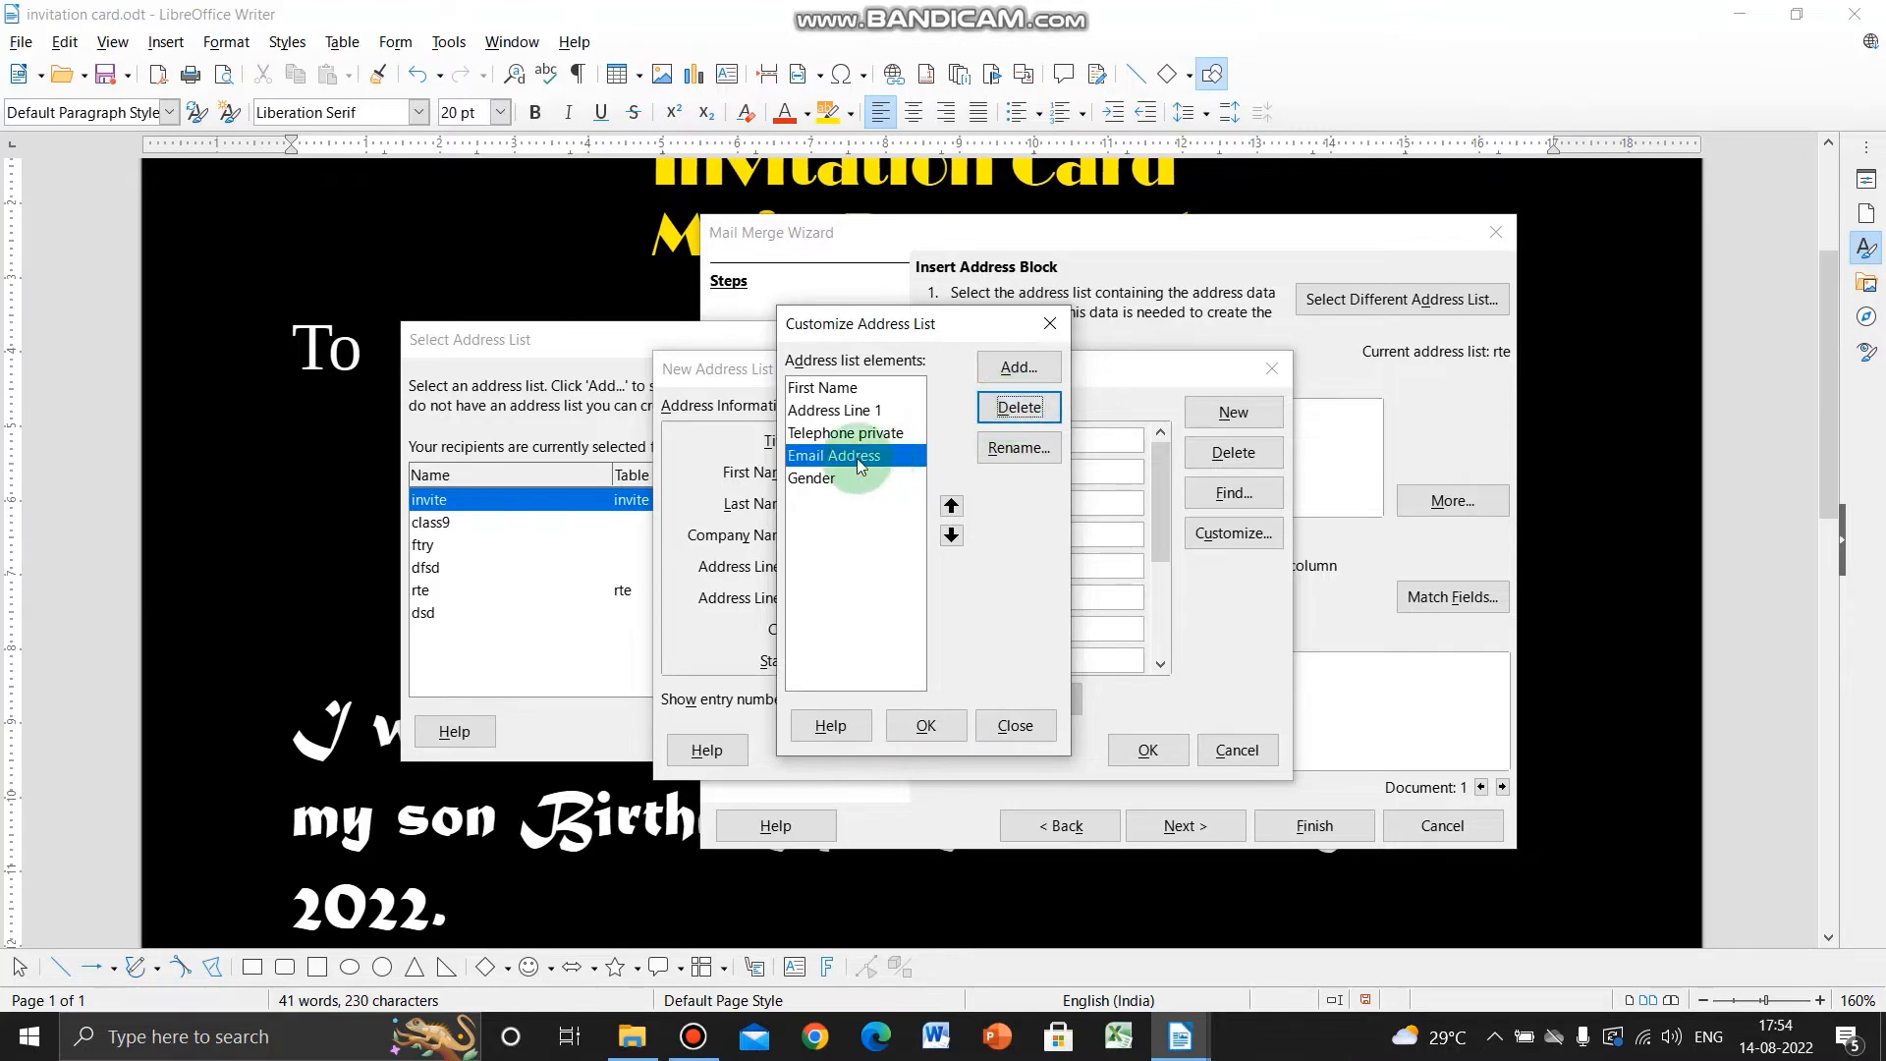
pyautogui.click(1019, 407)
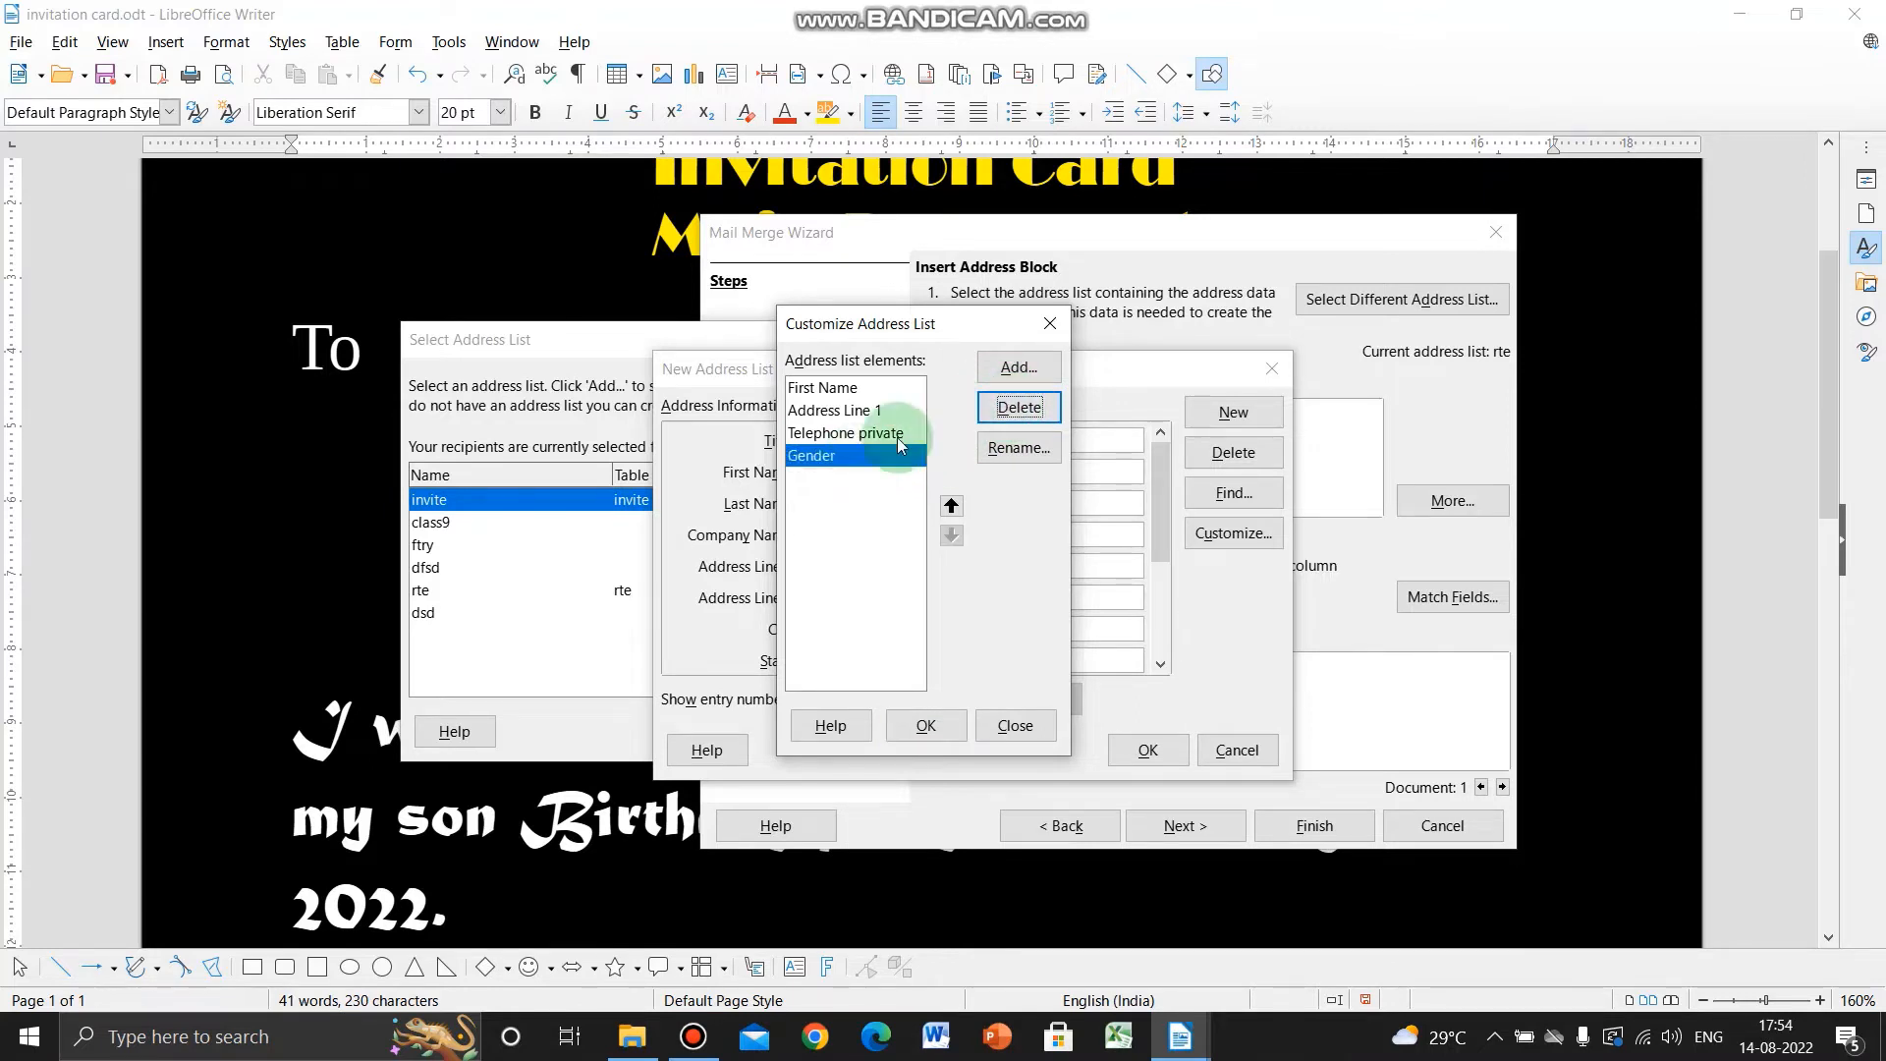
pyautogui.click(1019, 407)
# - Rename the First Name field to 'Name'
pyautogui.click(855, 391)
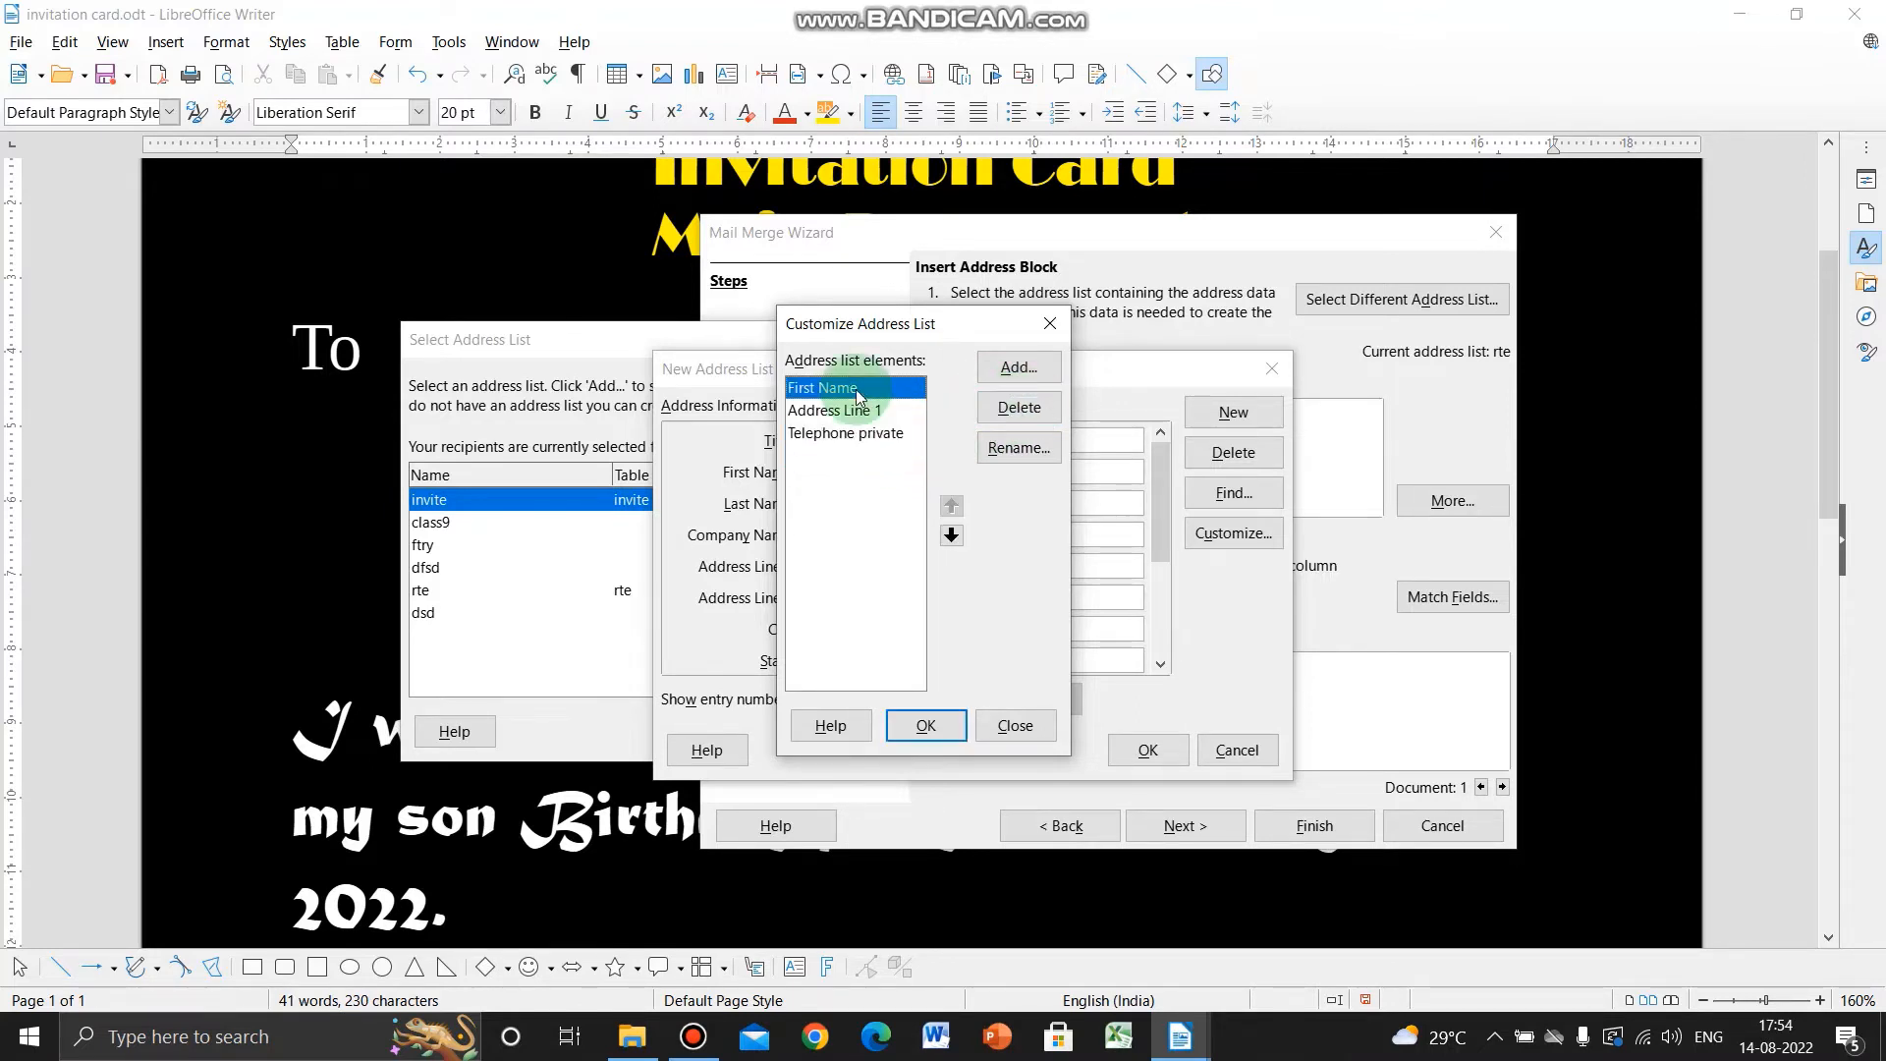
pyautogui.click(851, 411)
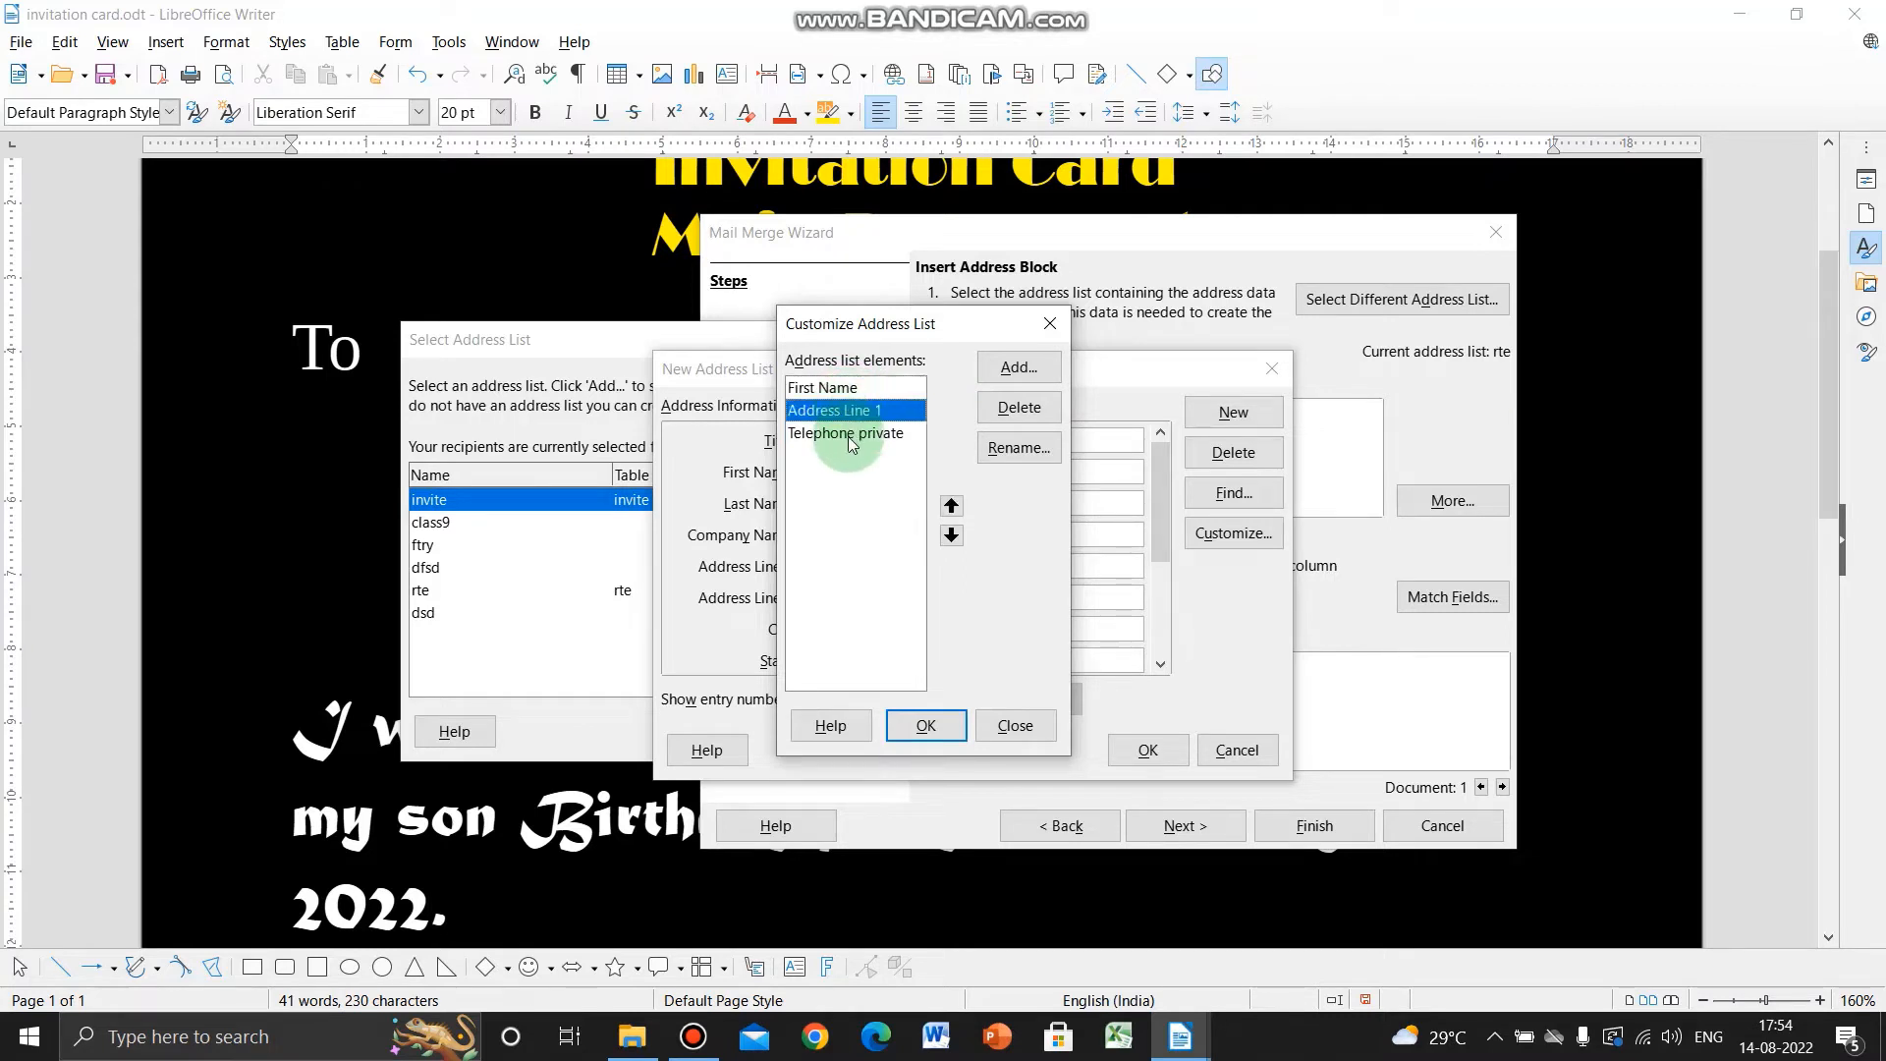
pyautogui.click(851, 438)
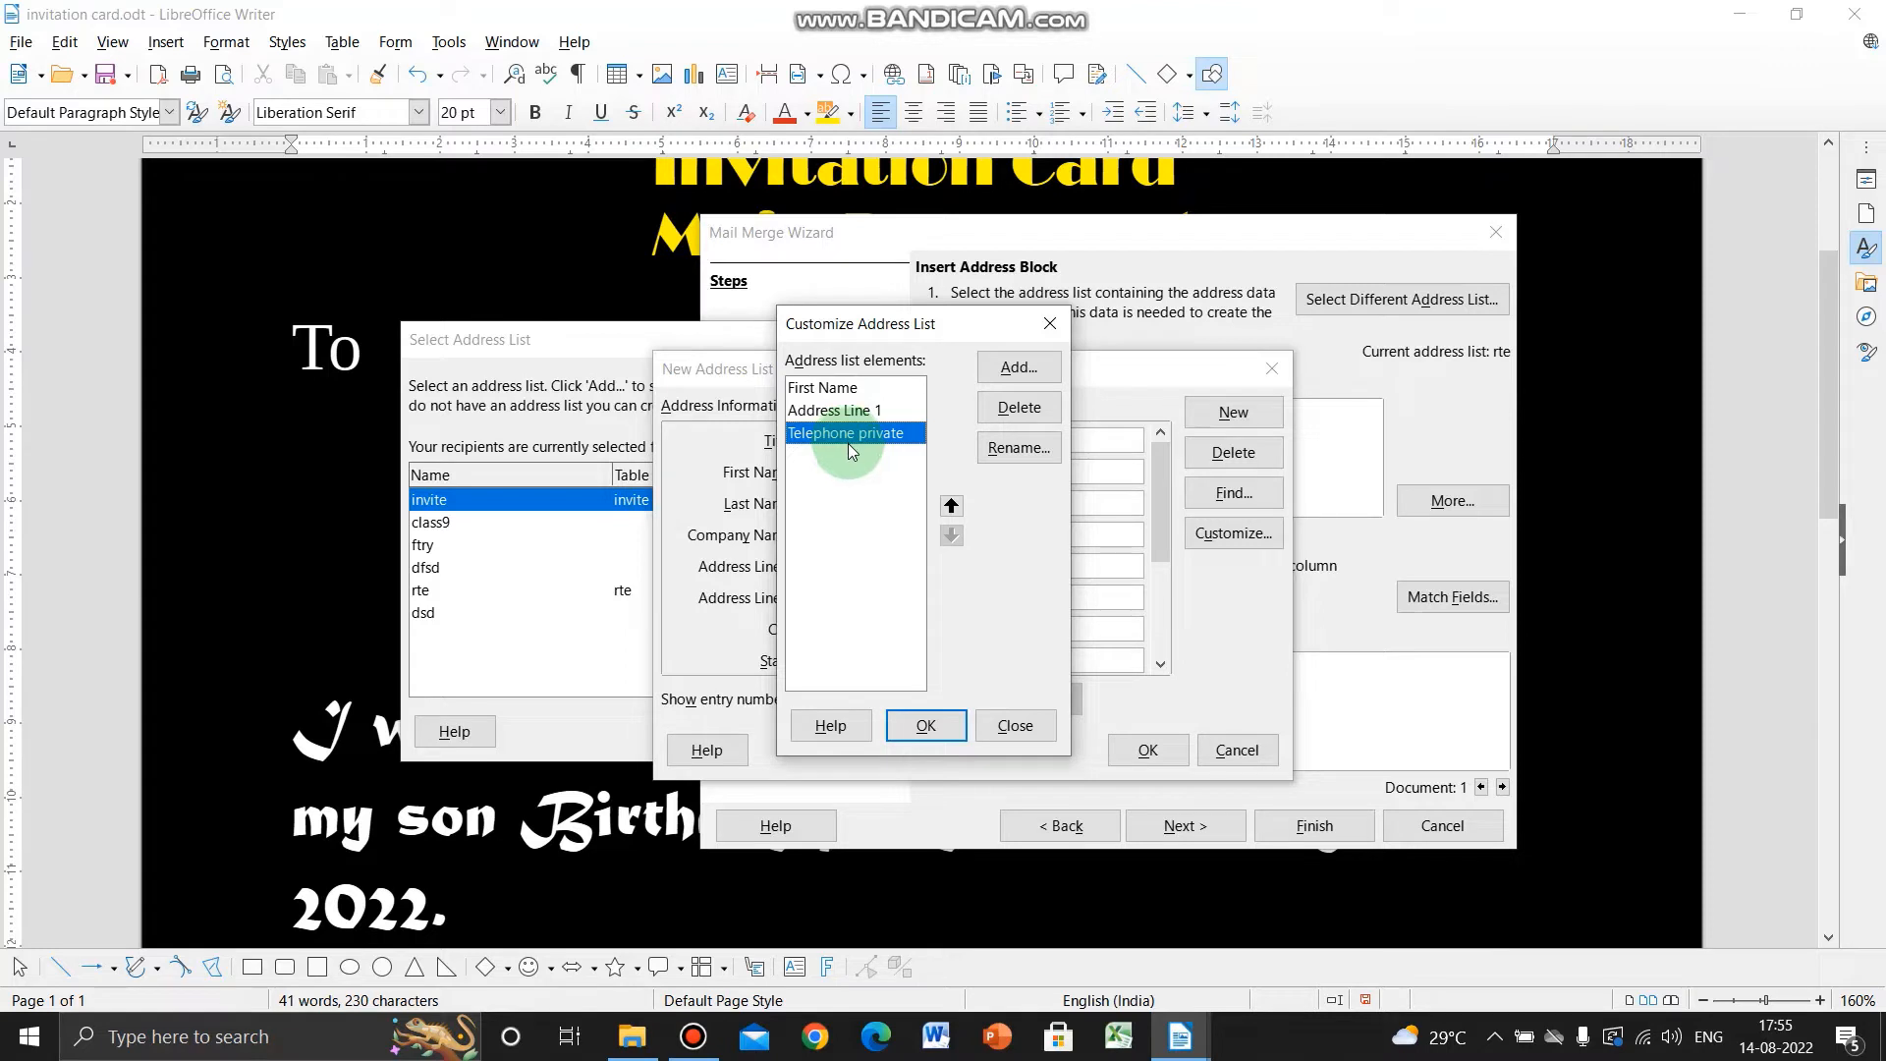
pyautogui.click(830, 388)
pyautogui.click(828, 417)
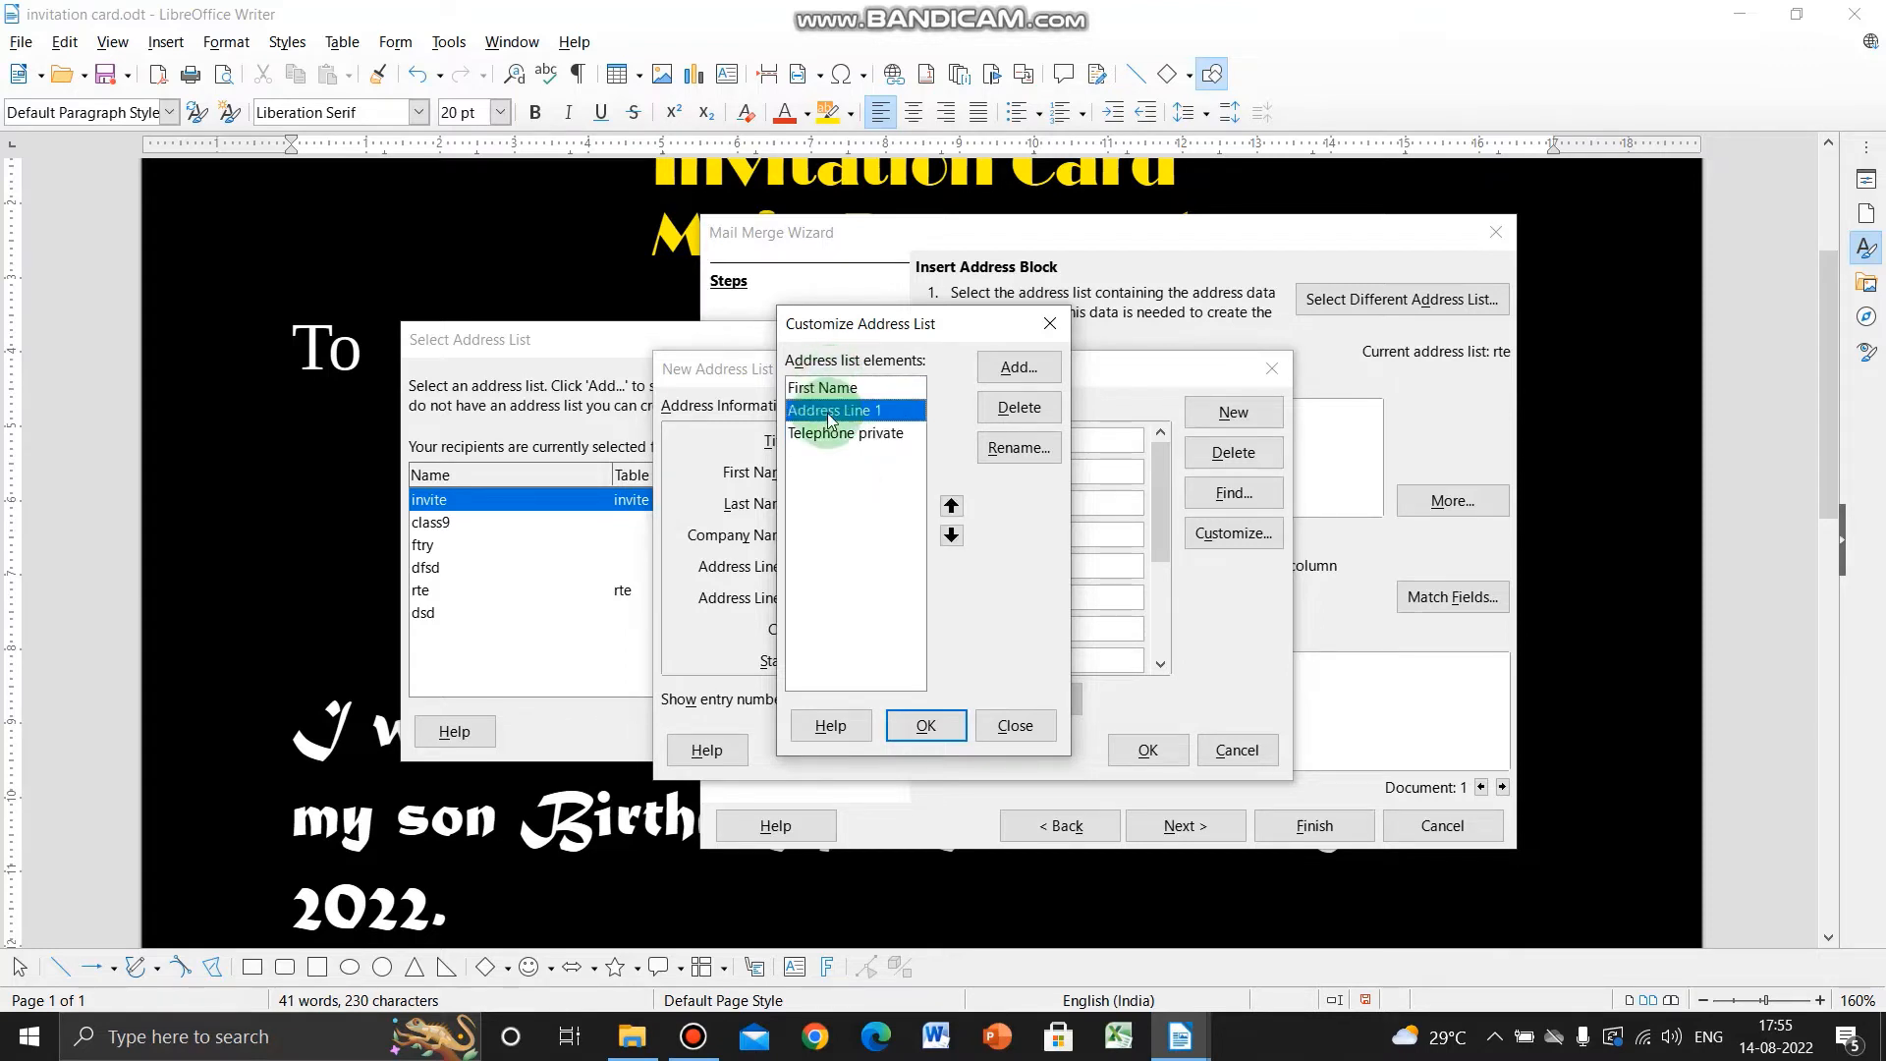
pyautogui.click(845, 435)
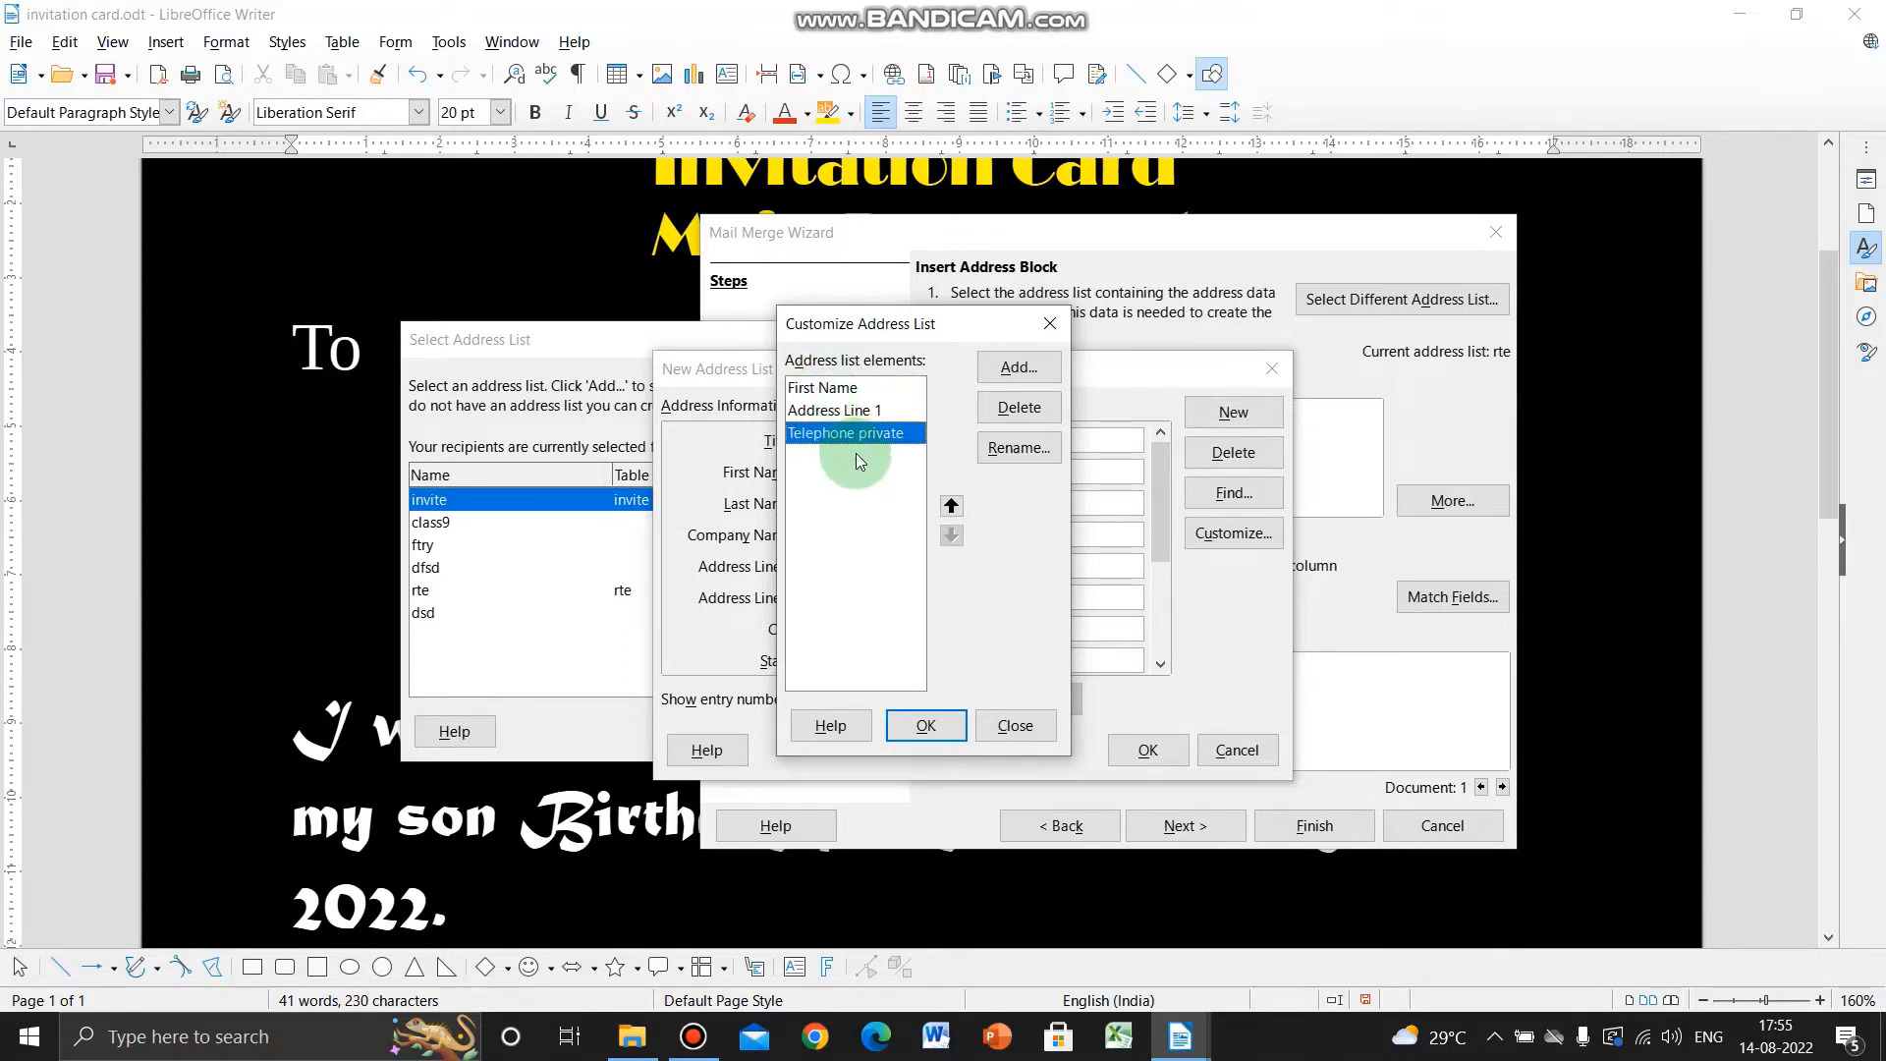
pyautogui.click(843, 389)
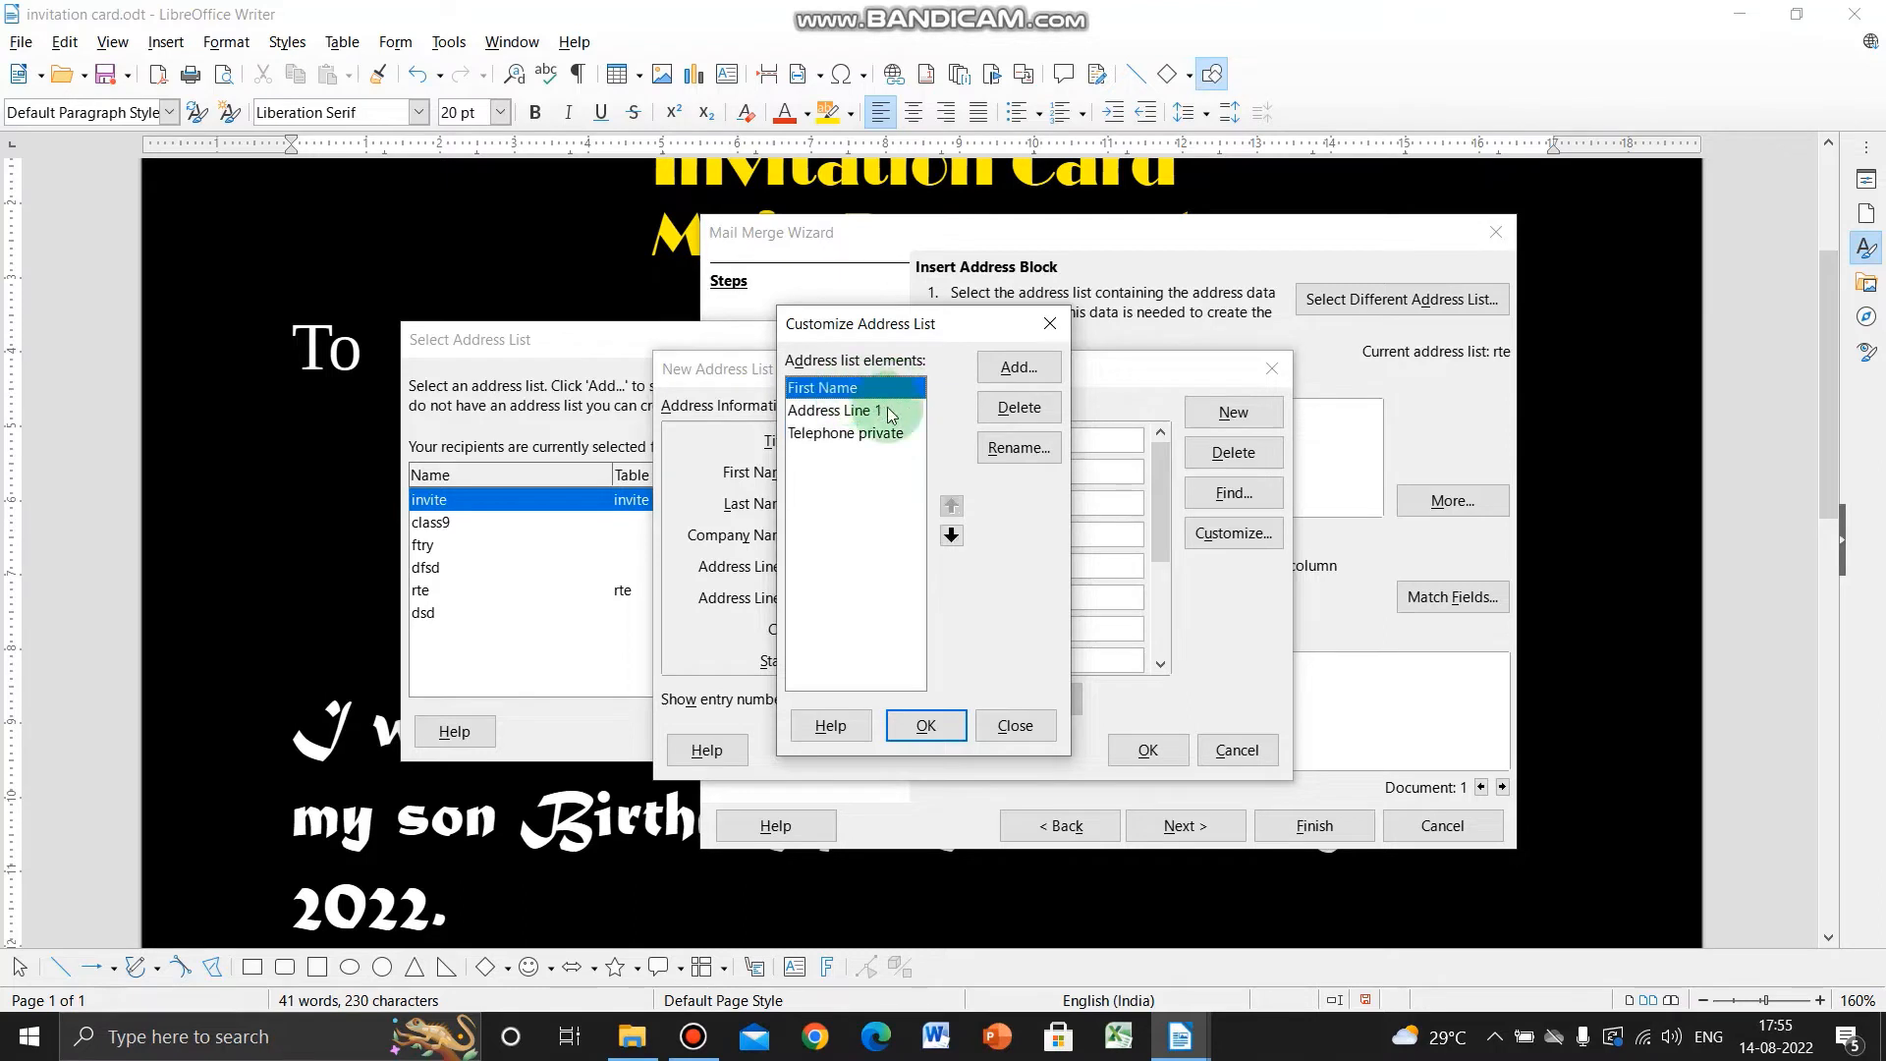
pyautogui.click(992, 457)
pyautogui.moveTo(913, 530); pyautogui.dragTo(749, 541)
pyautogui.write('Name')
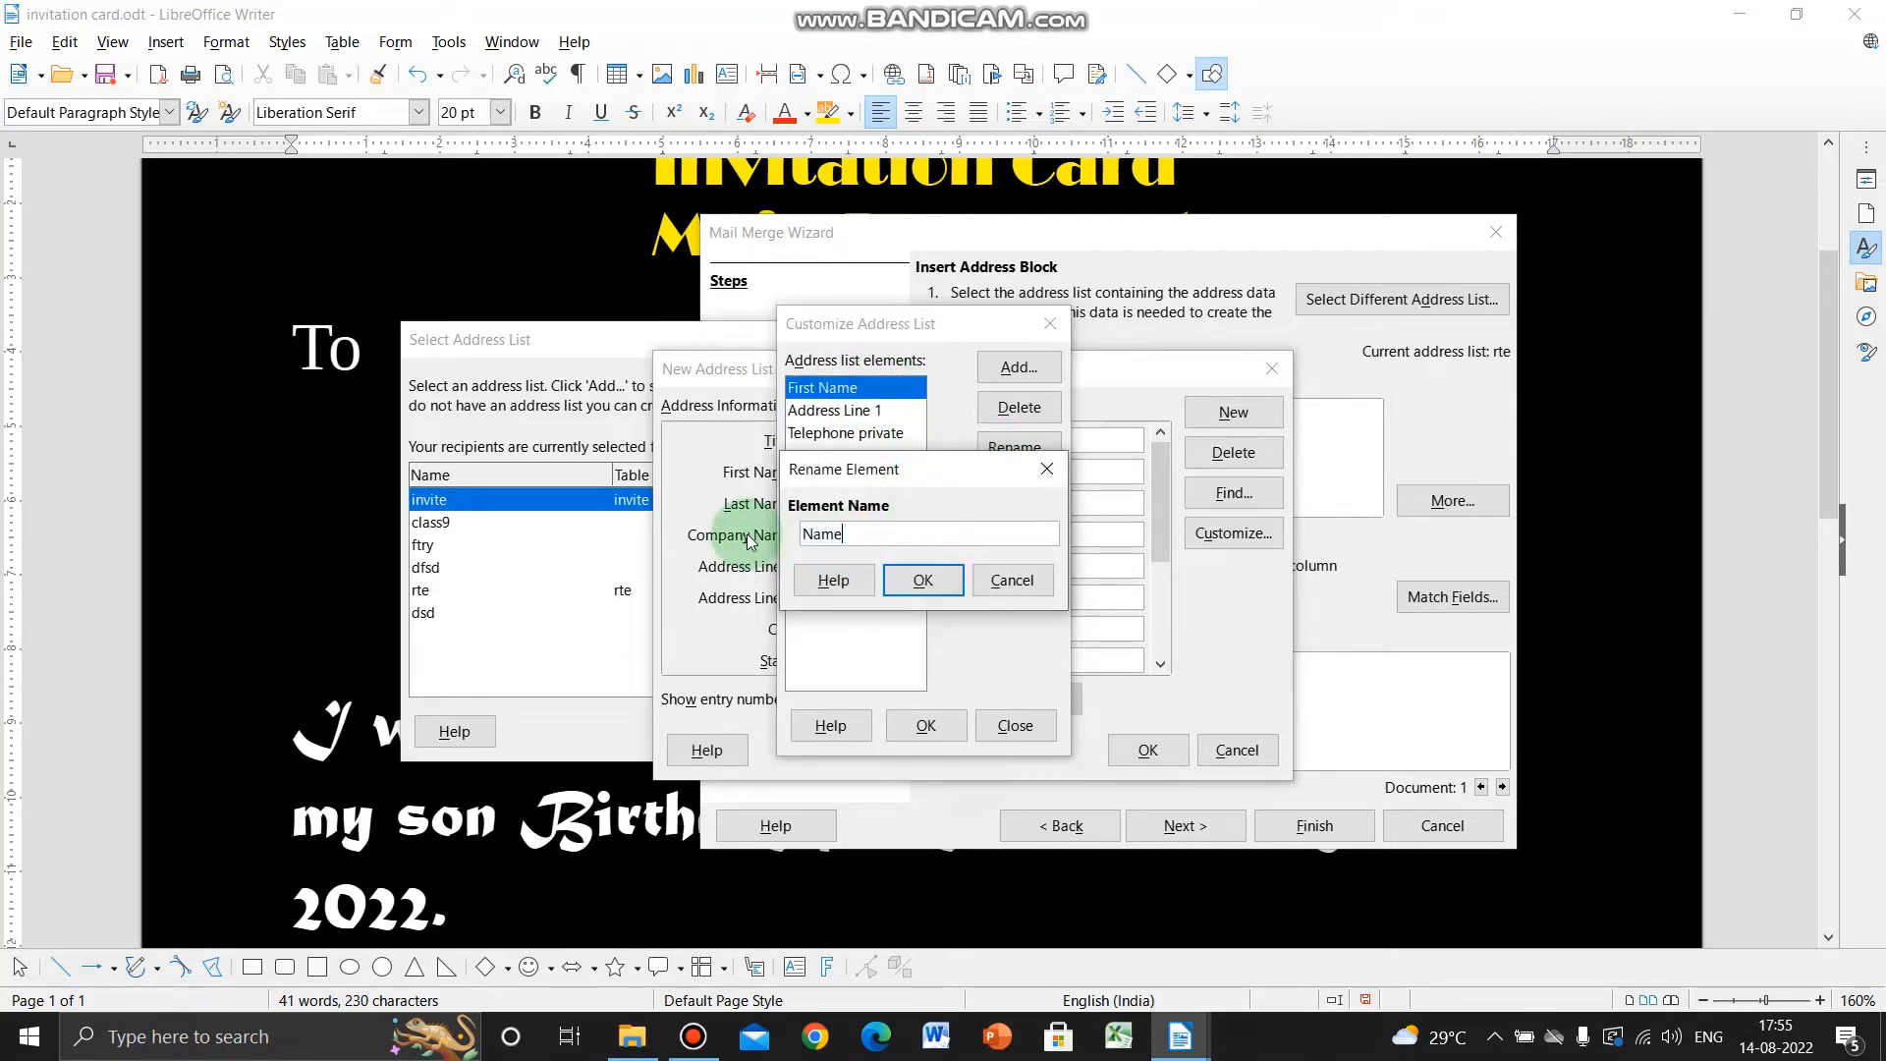
pyautogui.click(920, 578)
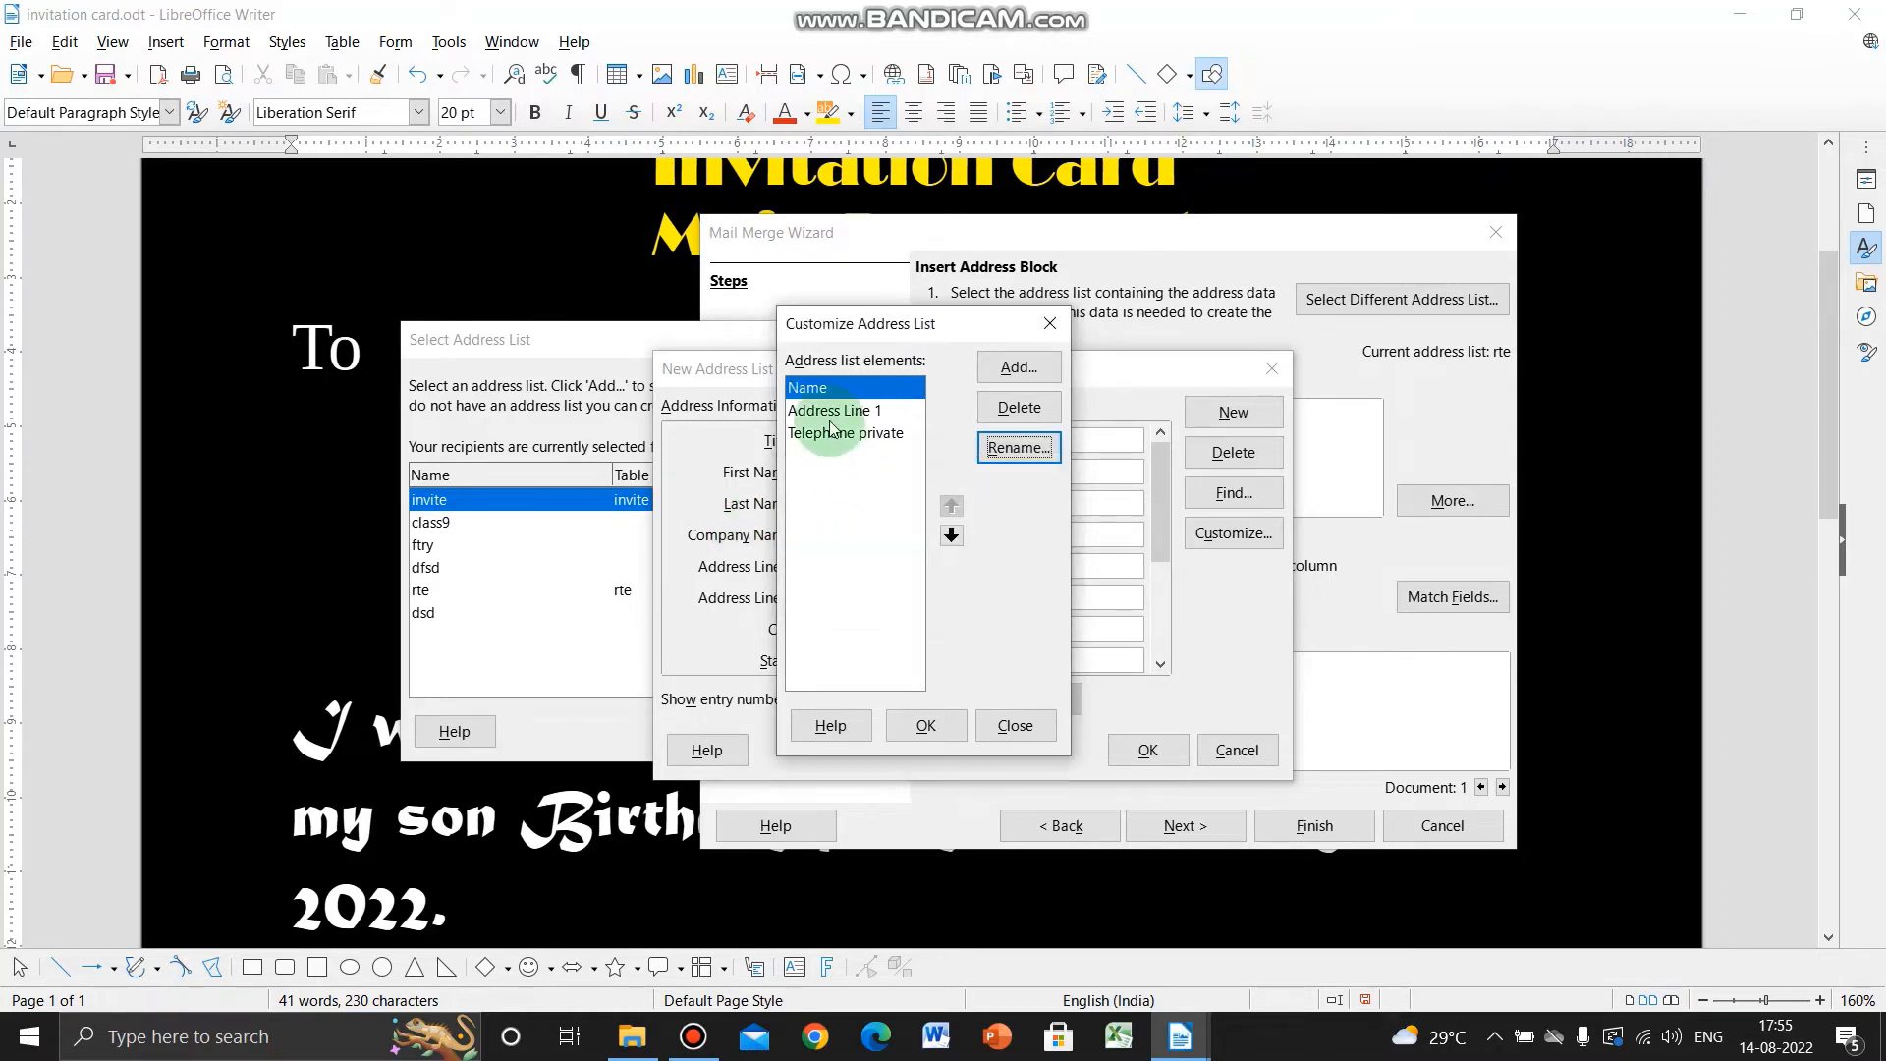
# - Rename Address Line 1 to 'Address' and Telephone private to 'Mobile Number', then apply
pyautogui.click(832, 425)
pyautogui.click(1016, 447)
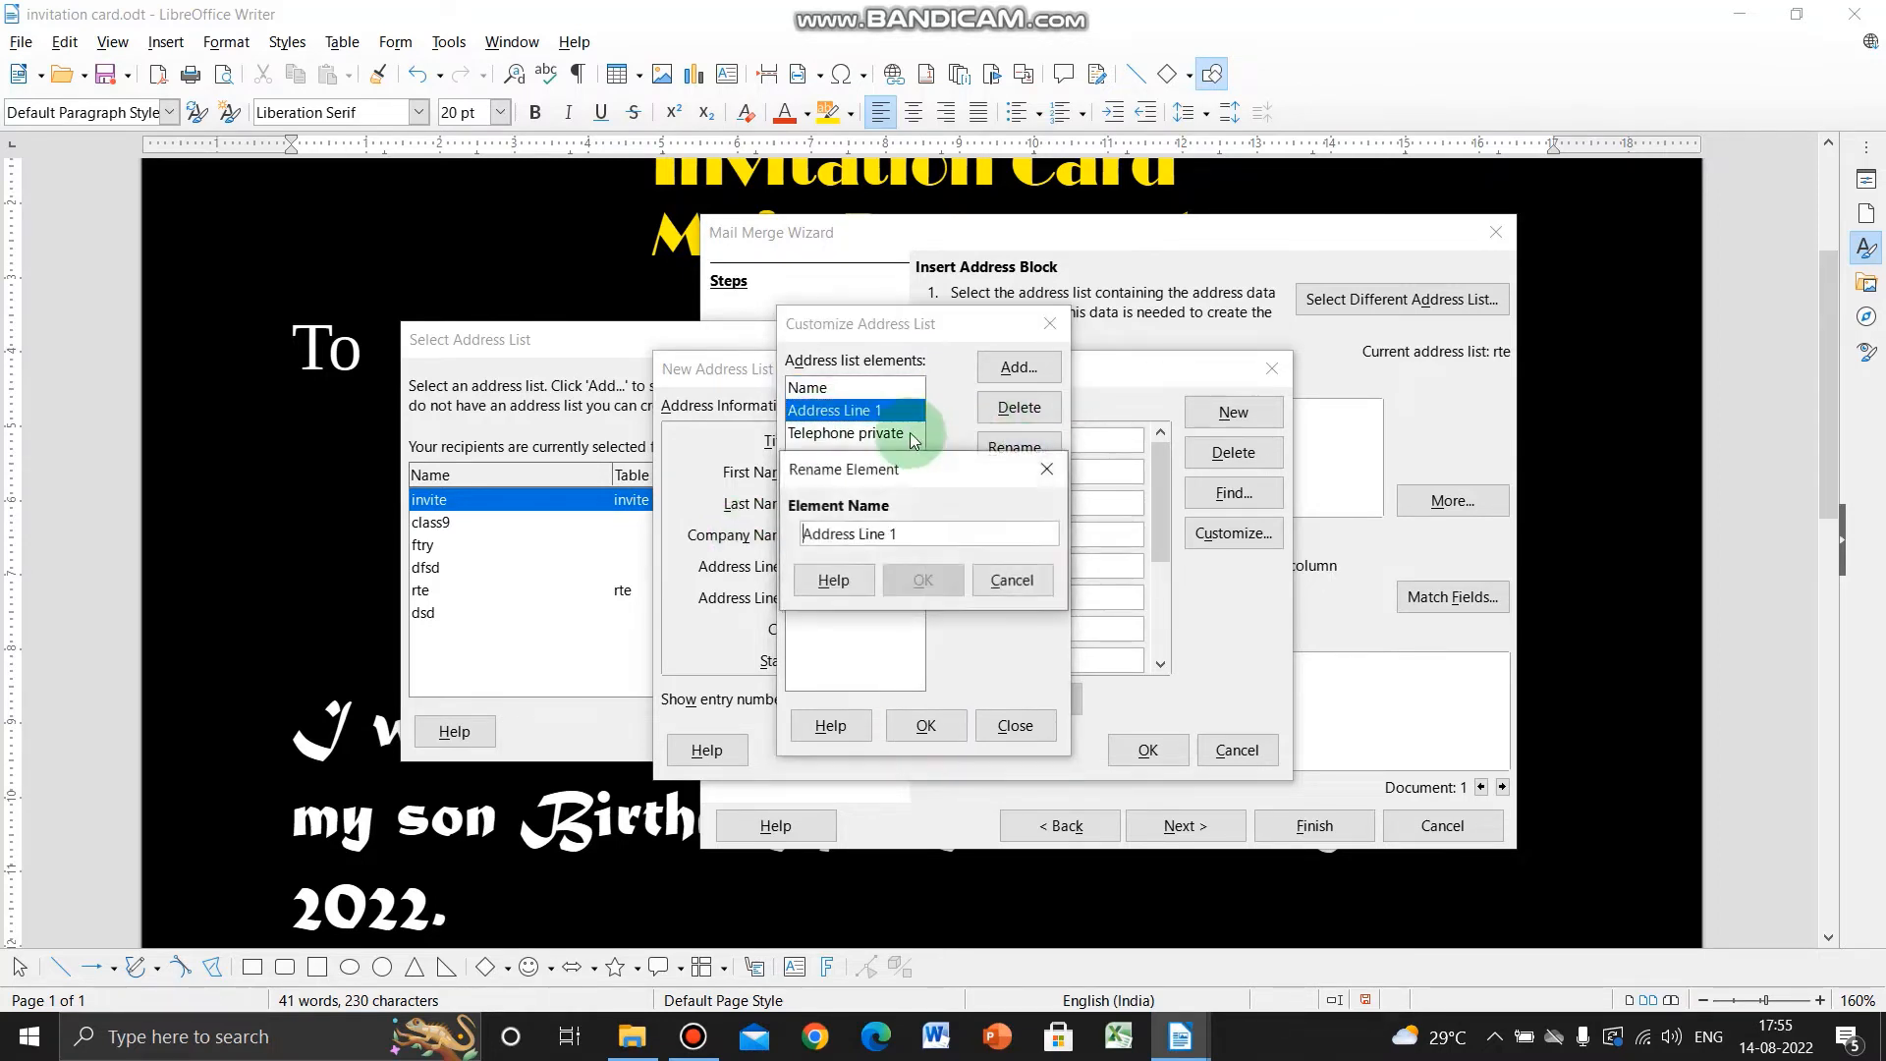
pyautogui.press('BackSpace')
pyautogui.press('BackSpace')
pyautogui.press('BackSpace')
pyautogui.press('BackSpace')
pyautogui.press('BackSpace')
pyautogui.press('BackSpace')
pyautogui.press('BackSpace')
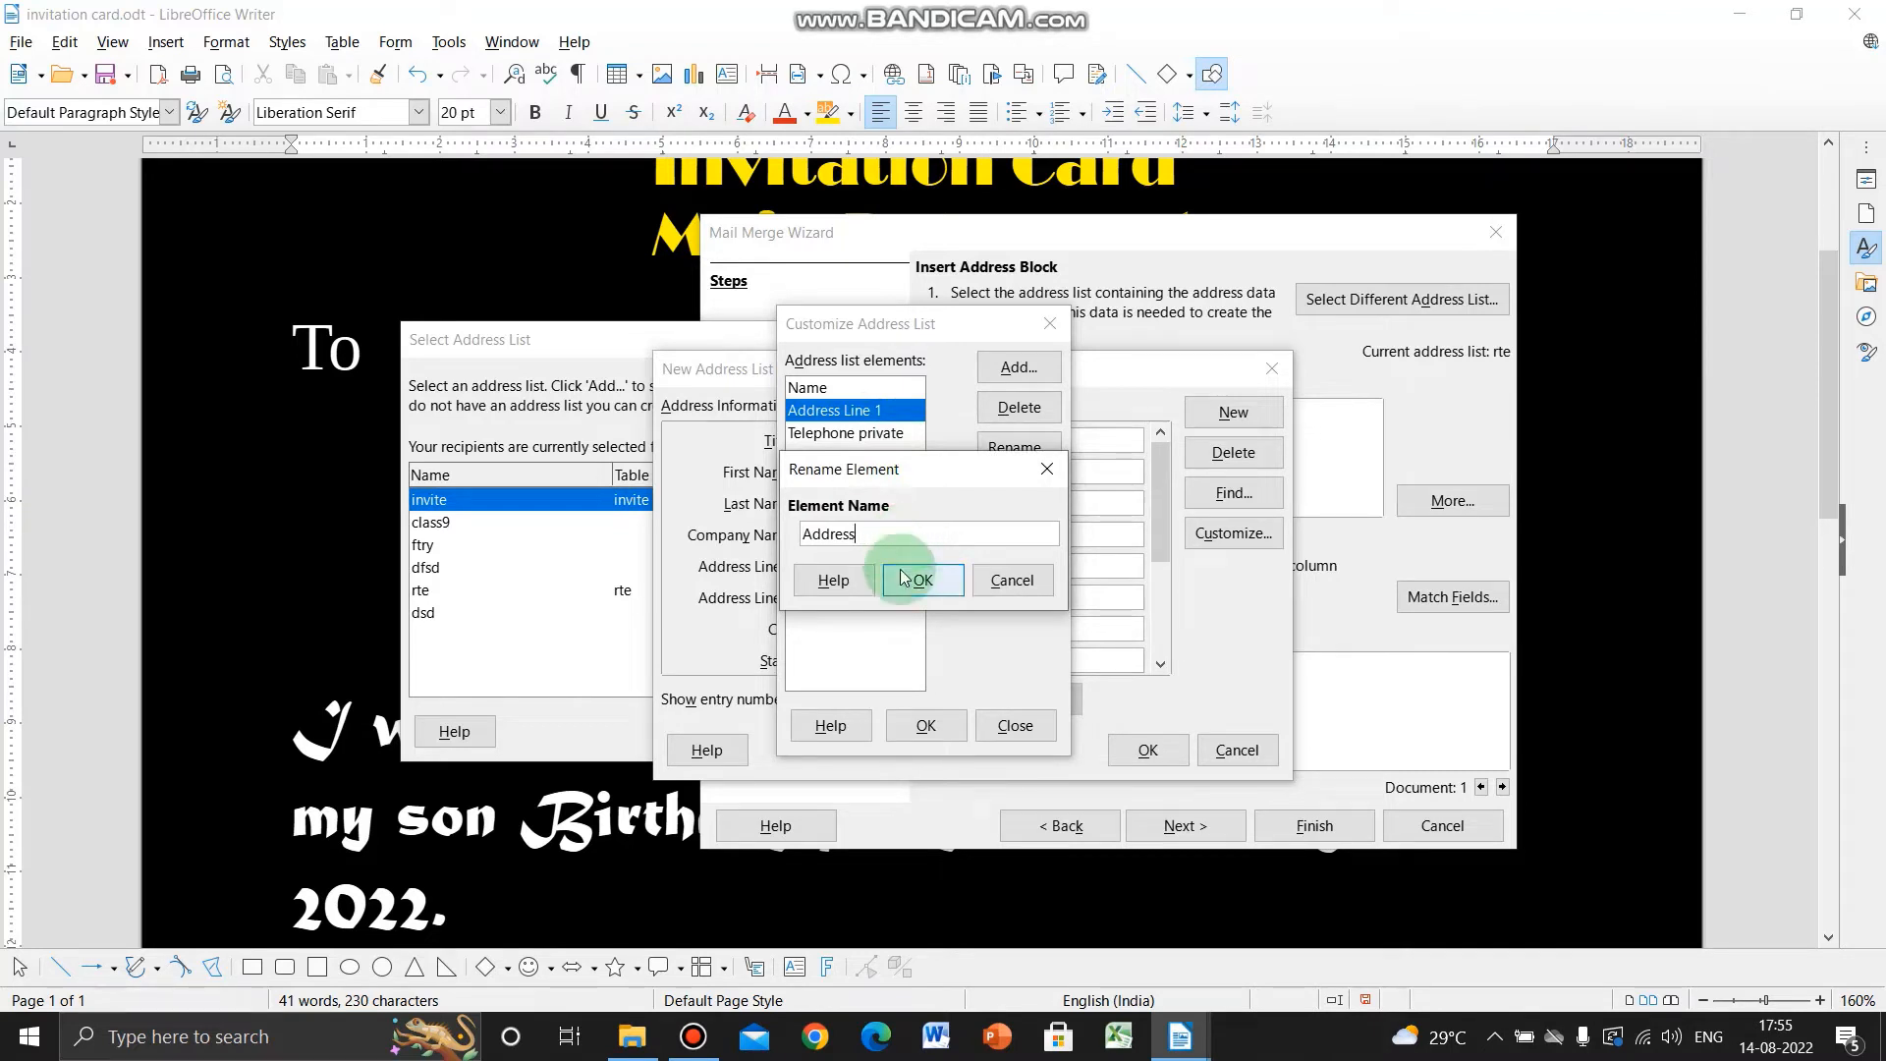
pyautogui.click(923, 580)
pyautogui.click(888, 438)
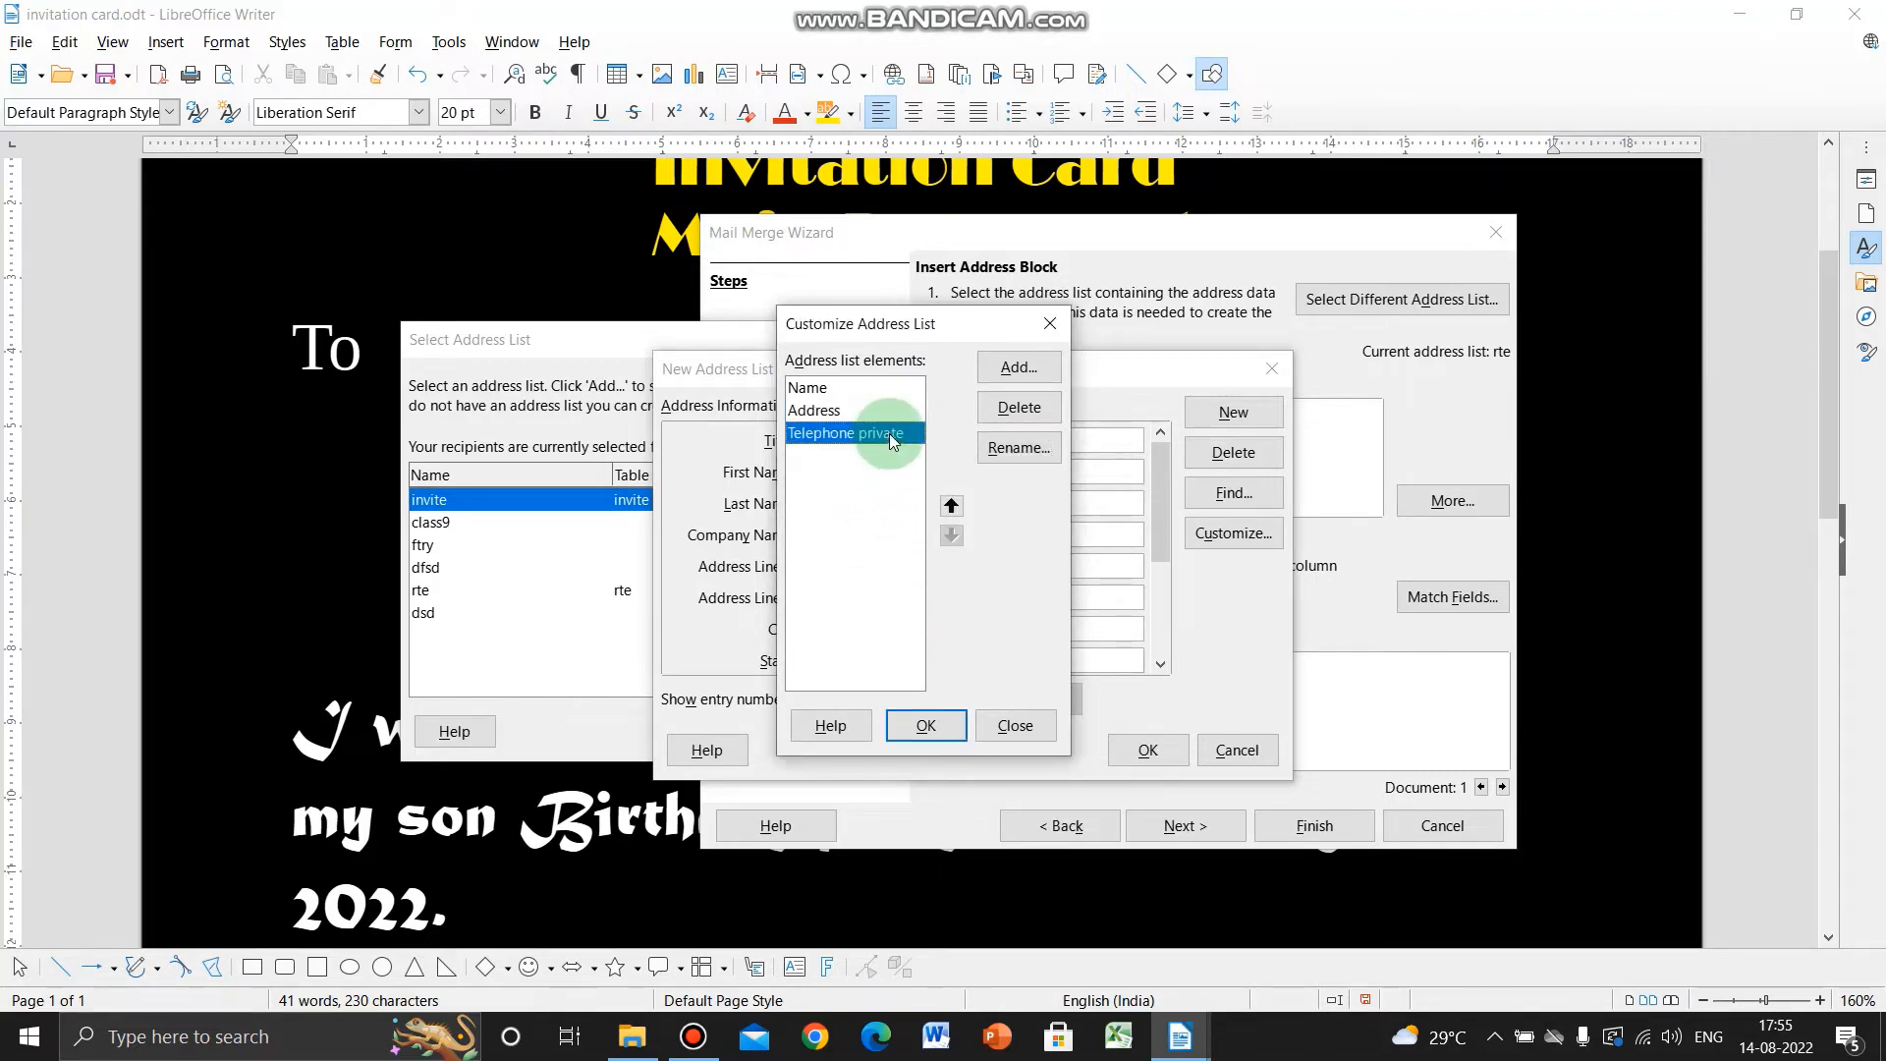
pyautogui.click(1018, 450)
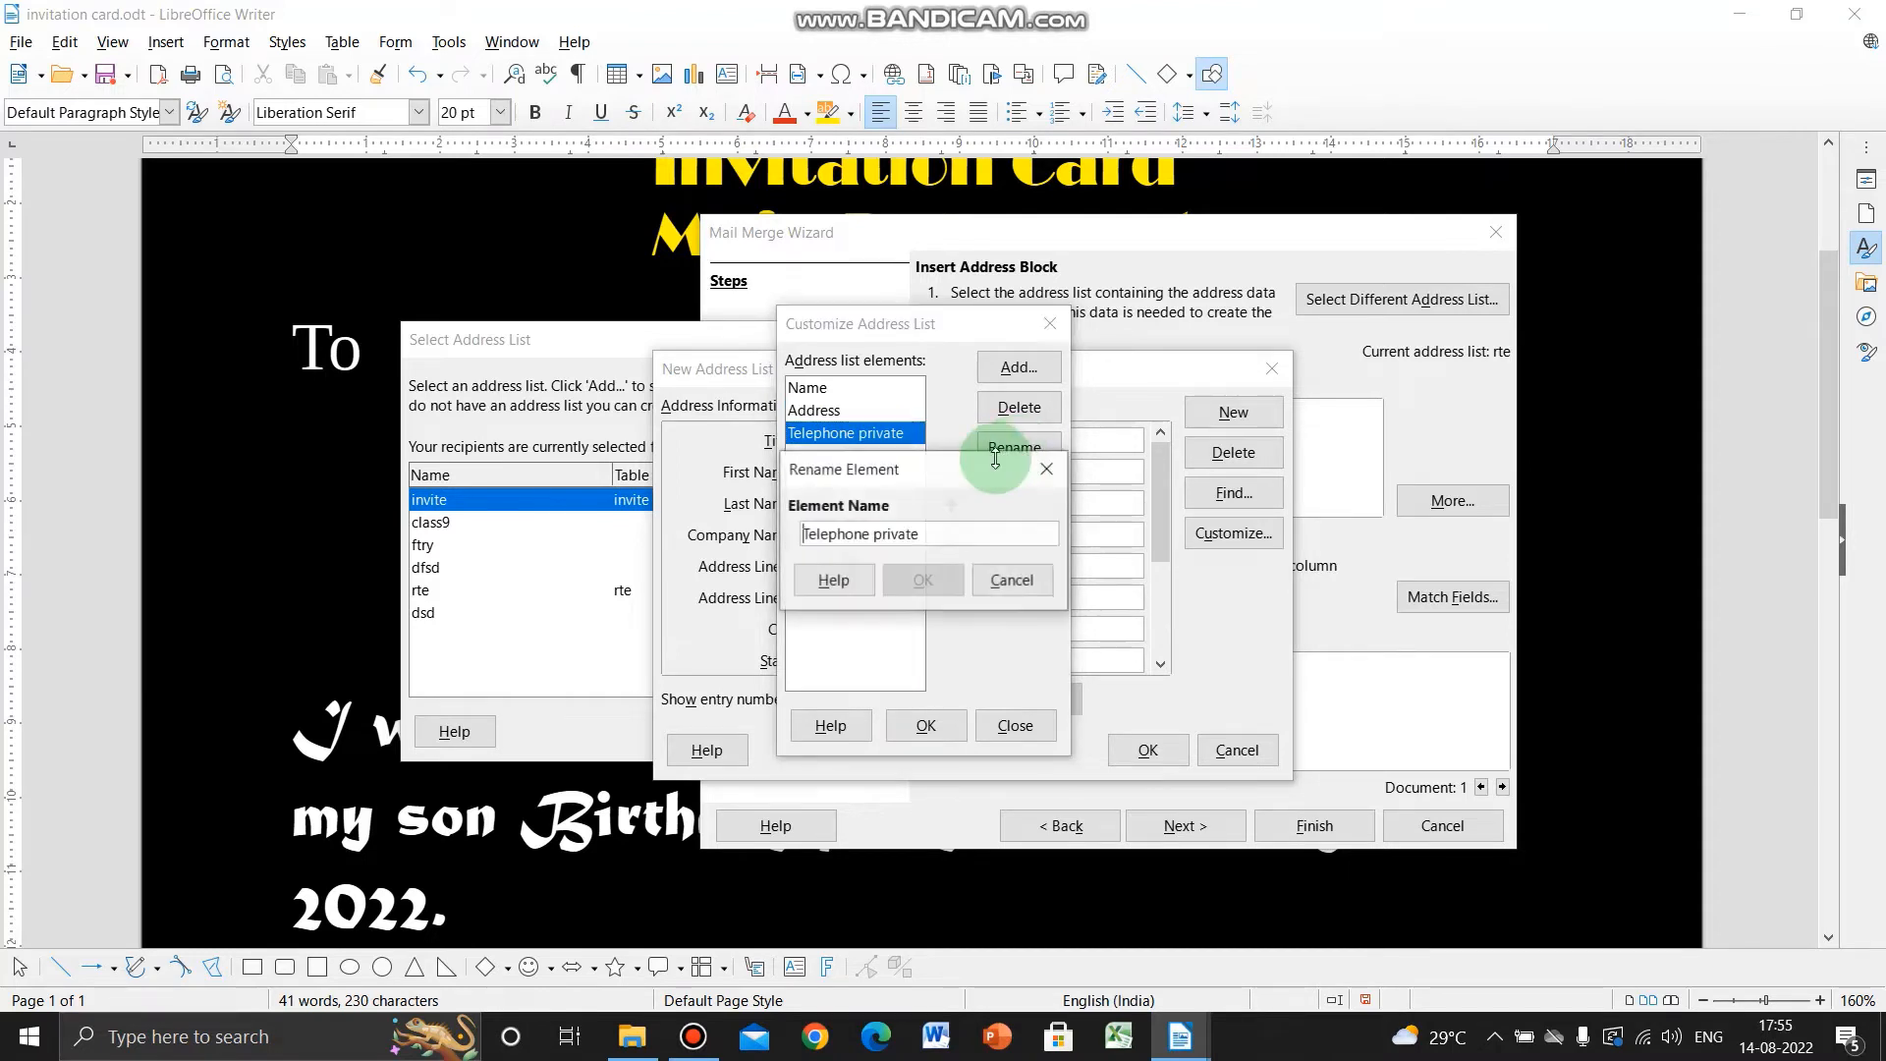
pyautogui.write('M')
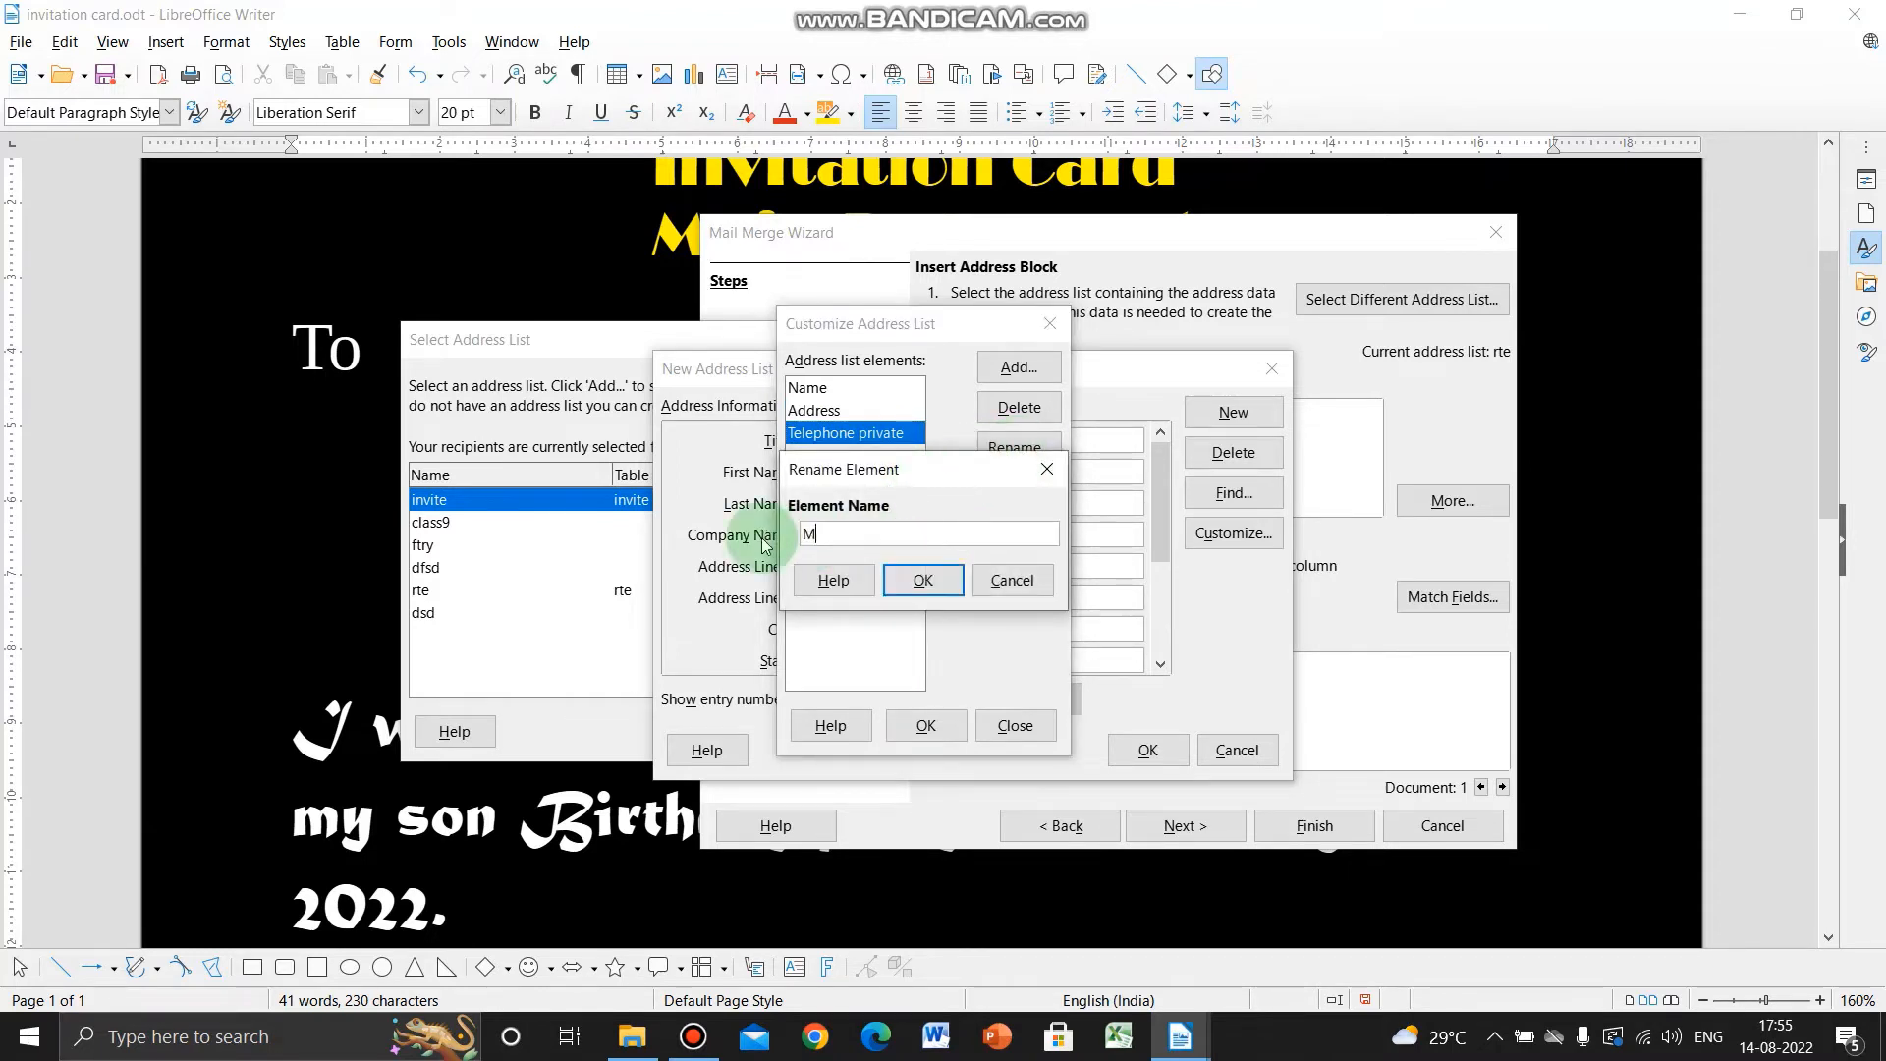
pyautogui.write('obile Number')
pyautogui.click(922, 579)
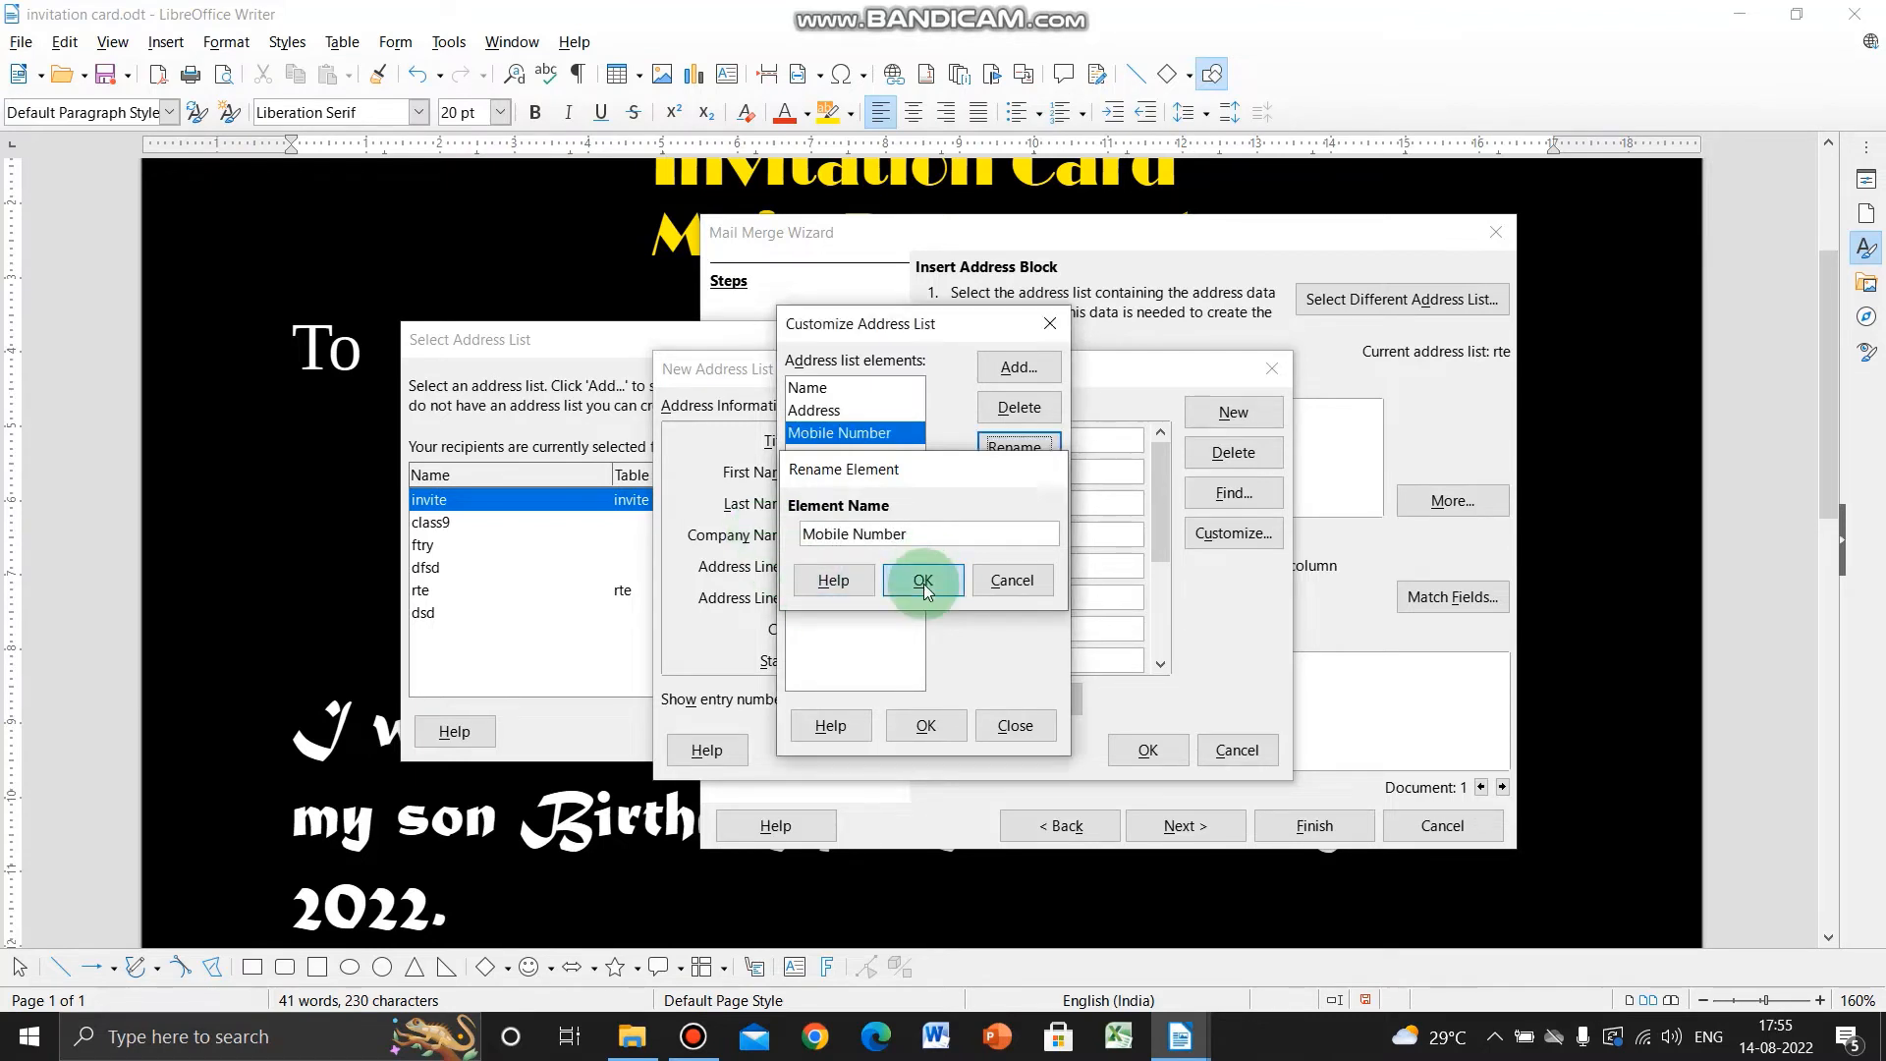
pyautogui.click(926, 726)
pyautogui.click(825, 440)
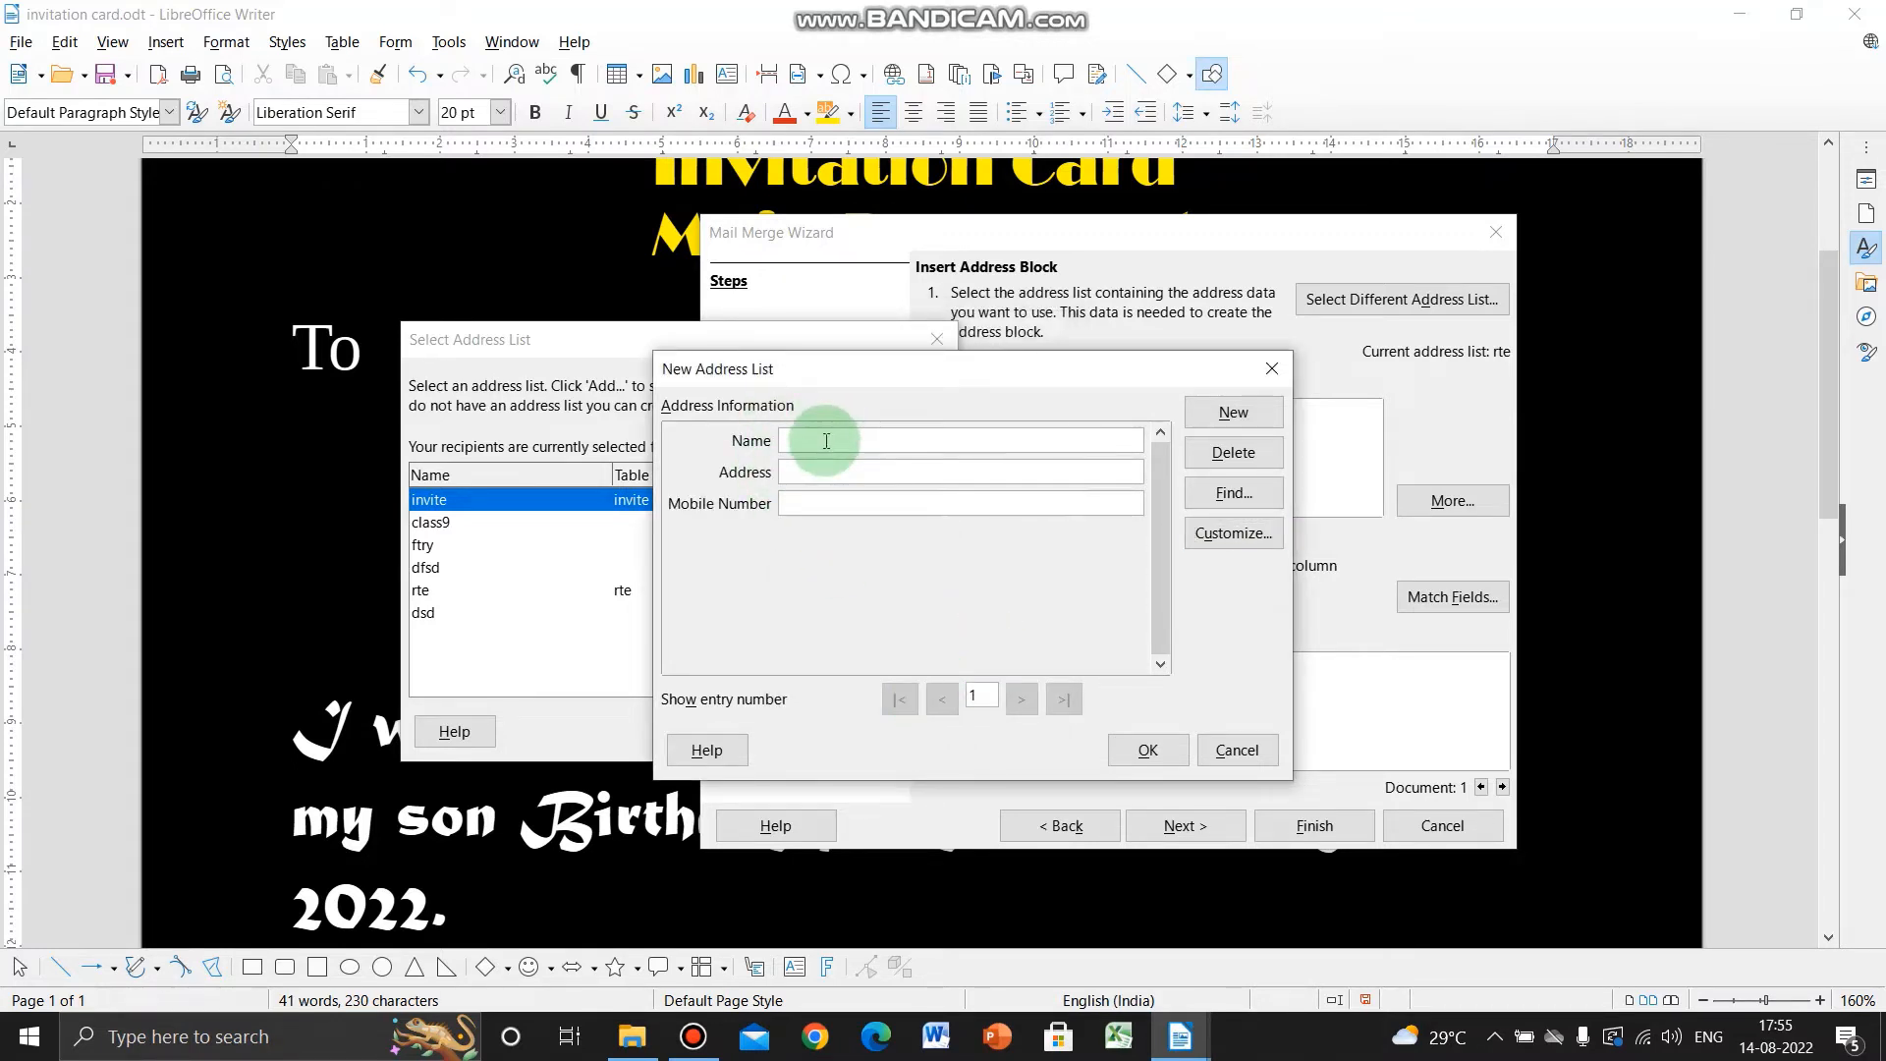
# - Enter the first two recipients with name, city and mobile number
pyautogui.press('Tab')
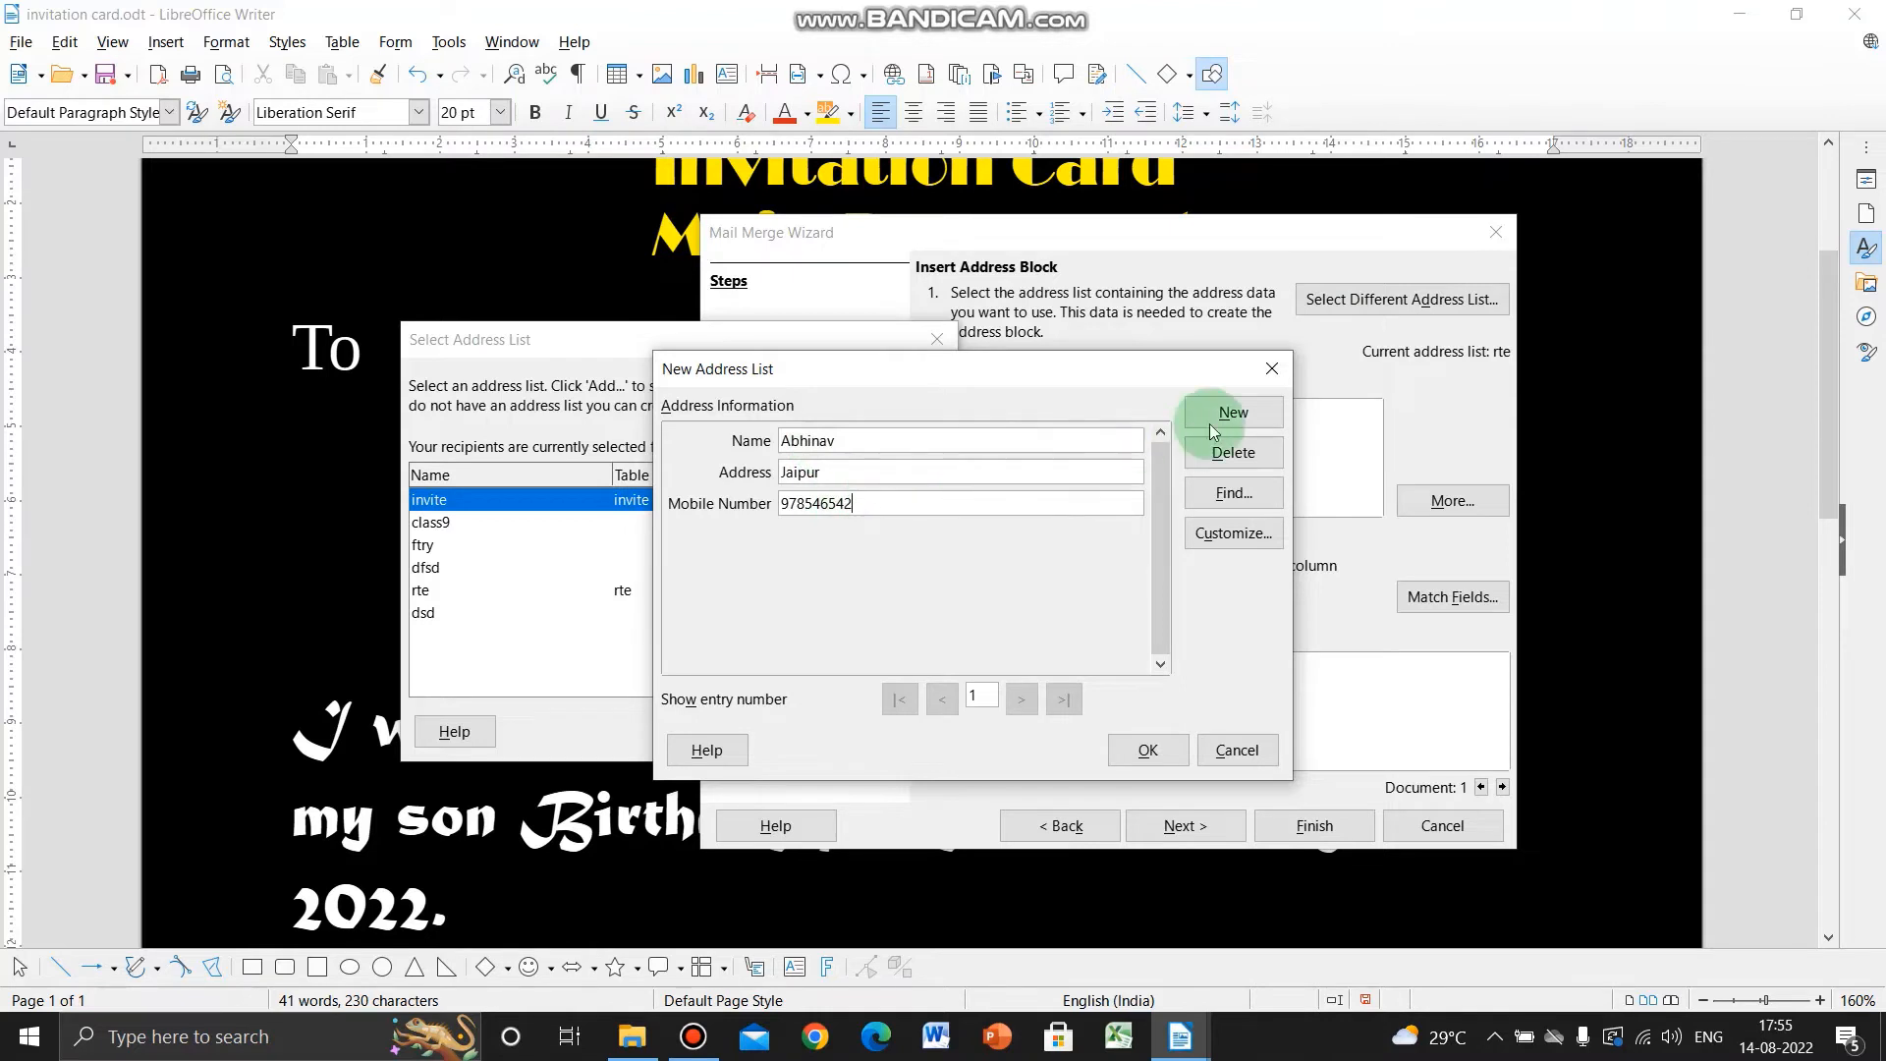
pyautogui.moveTo(1165, 374); pyautogui.dragTo(1074, 343)
pyautogui.click(1138, 390)
pyautogui.click(774, 413)
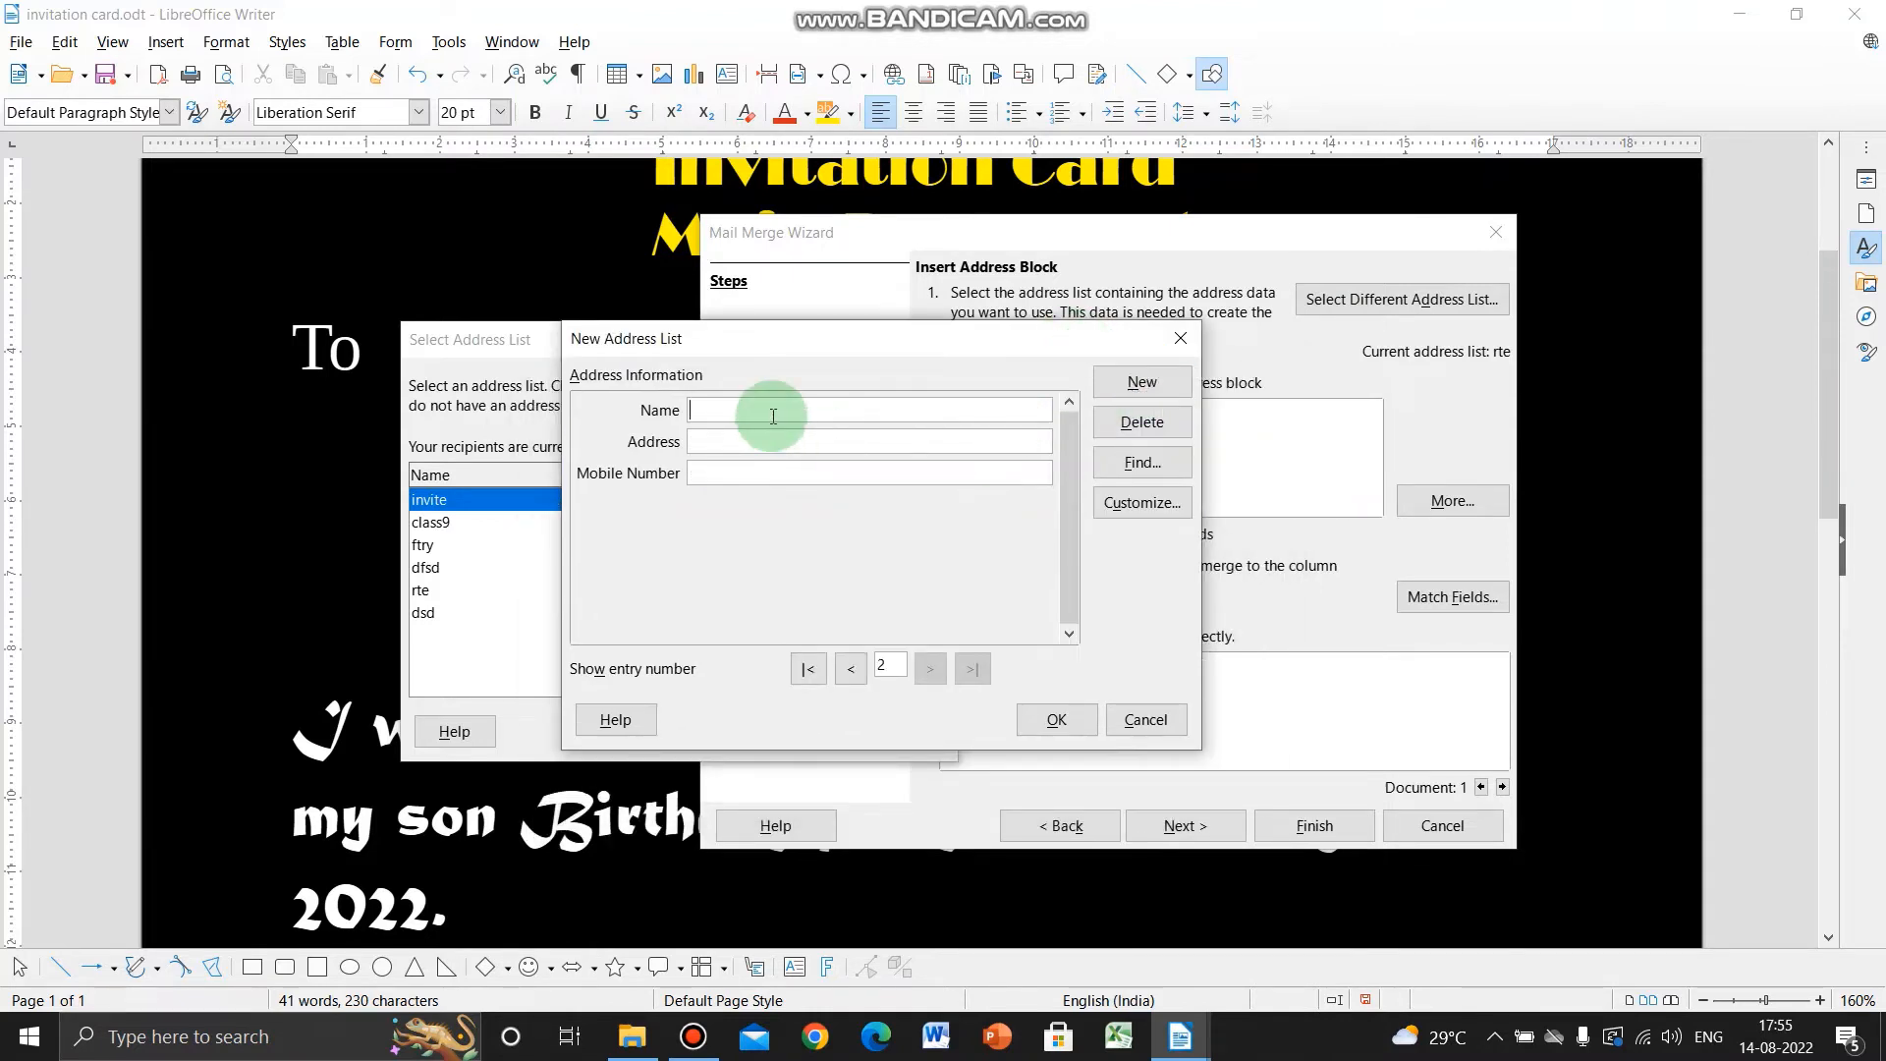
pyautogui.write('Binay')
pyautogui.press('Tab')
pyautogui.write('Bikane')
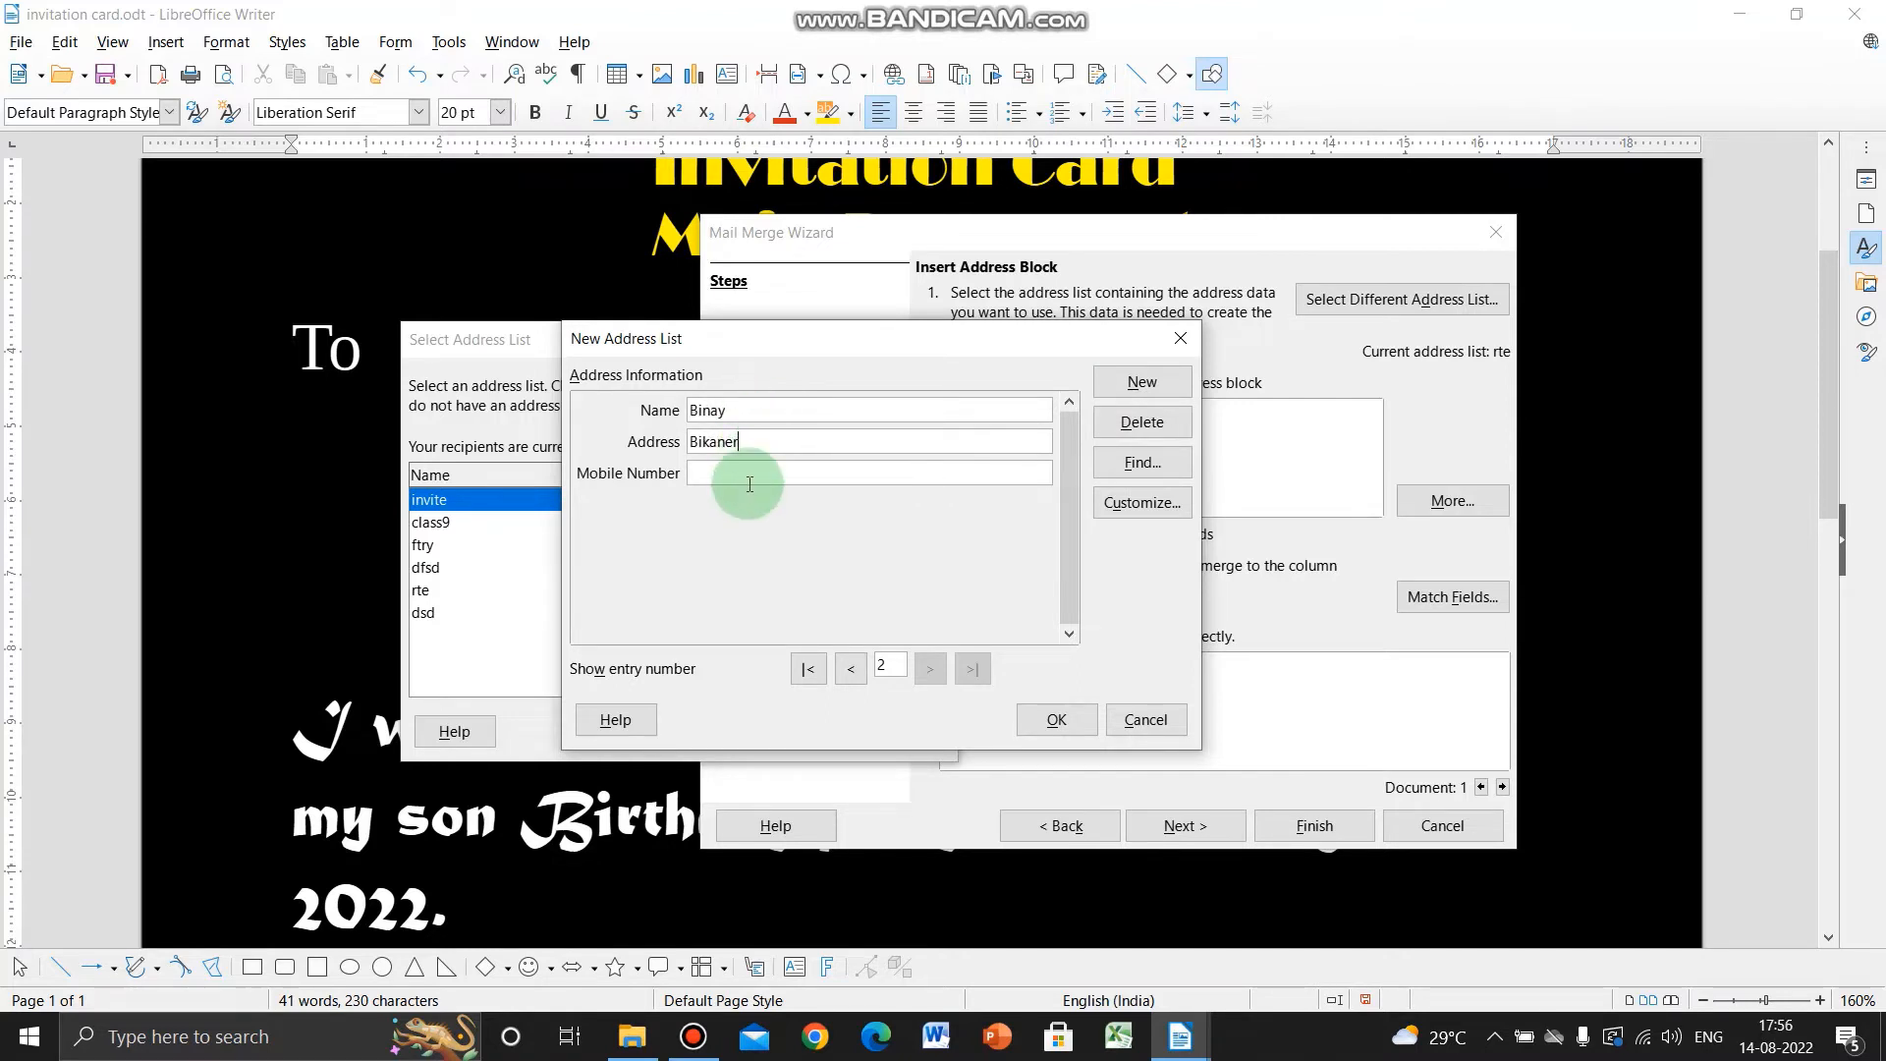
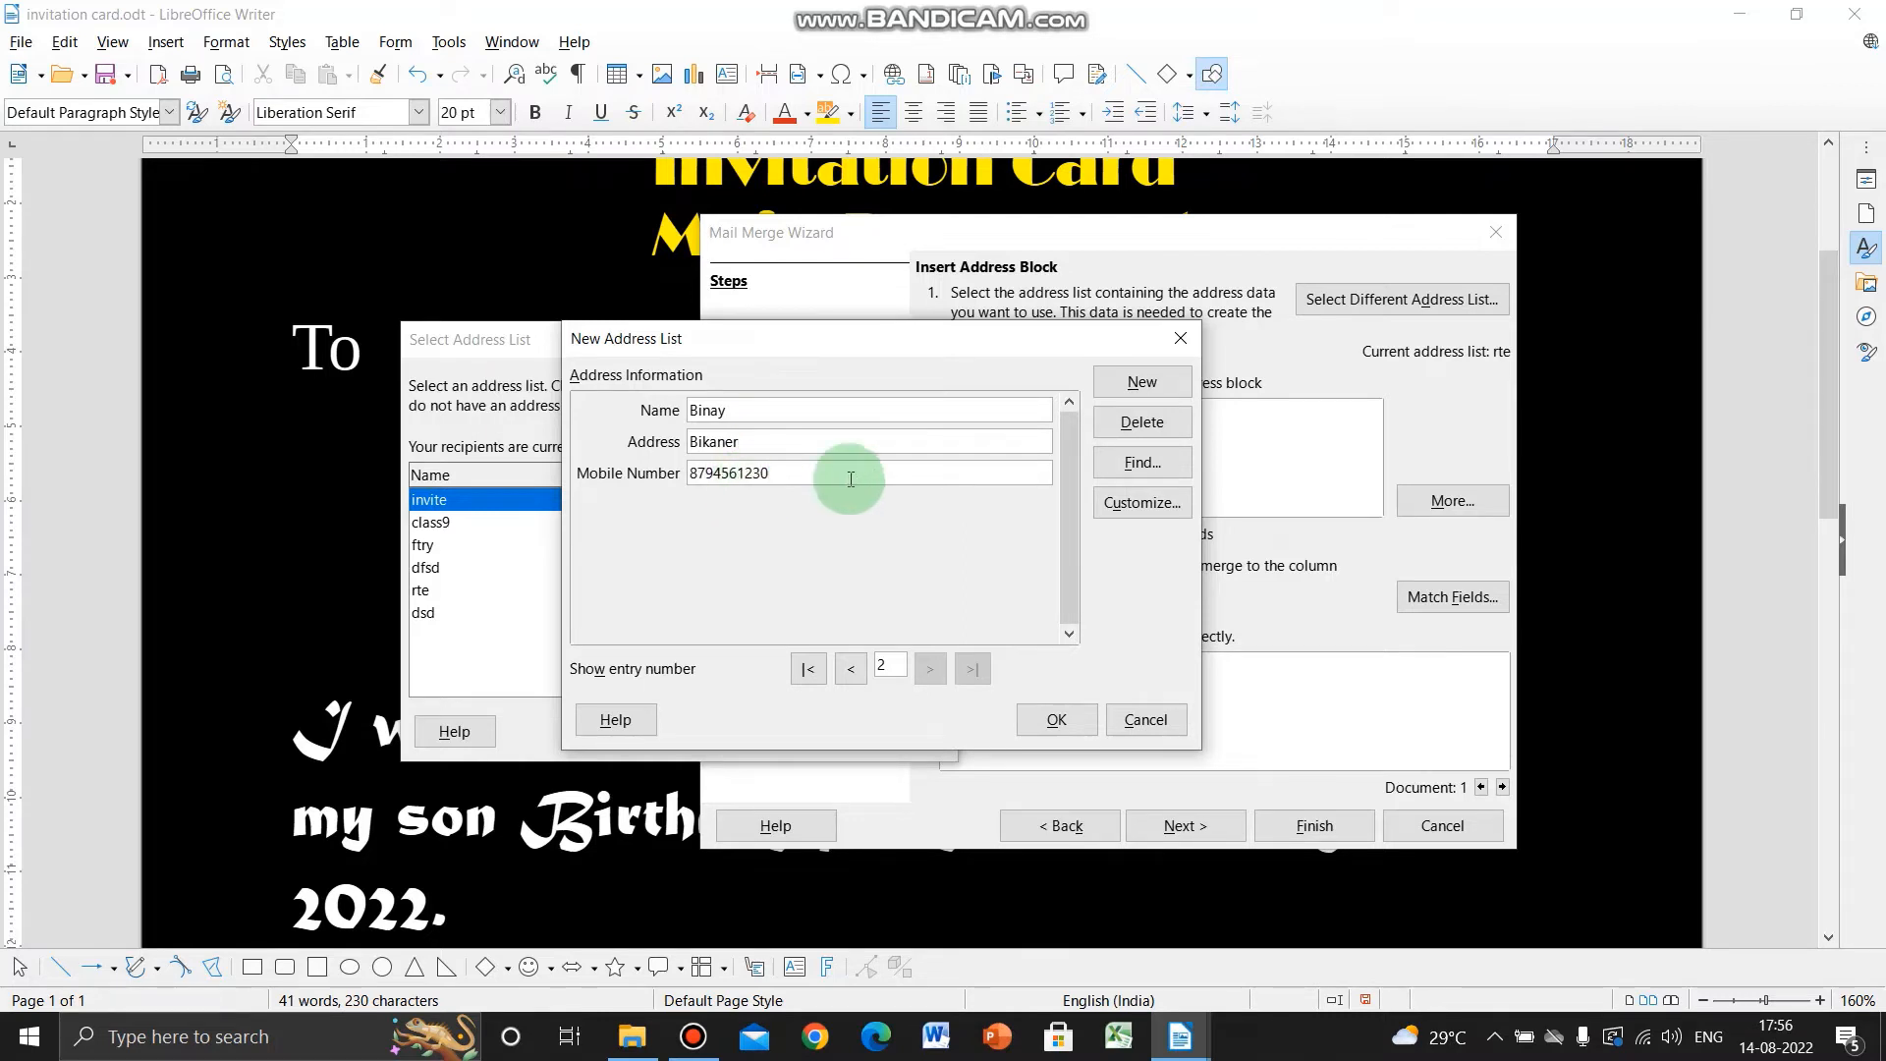
# - Add a third recipient entry with the recipient's name and city
pyautogui.click(1116, 393)
pyautogui.click(785, 412)
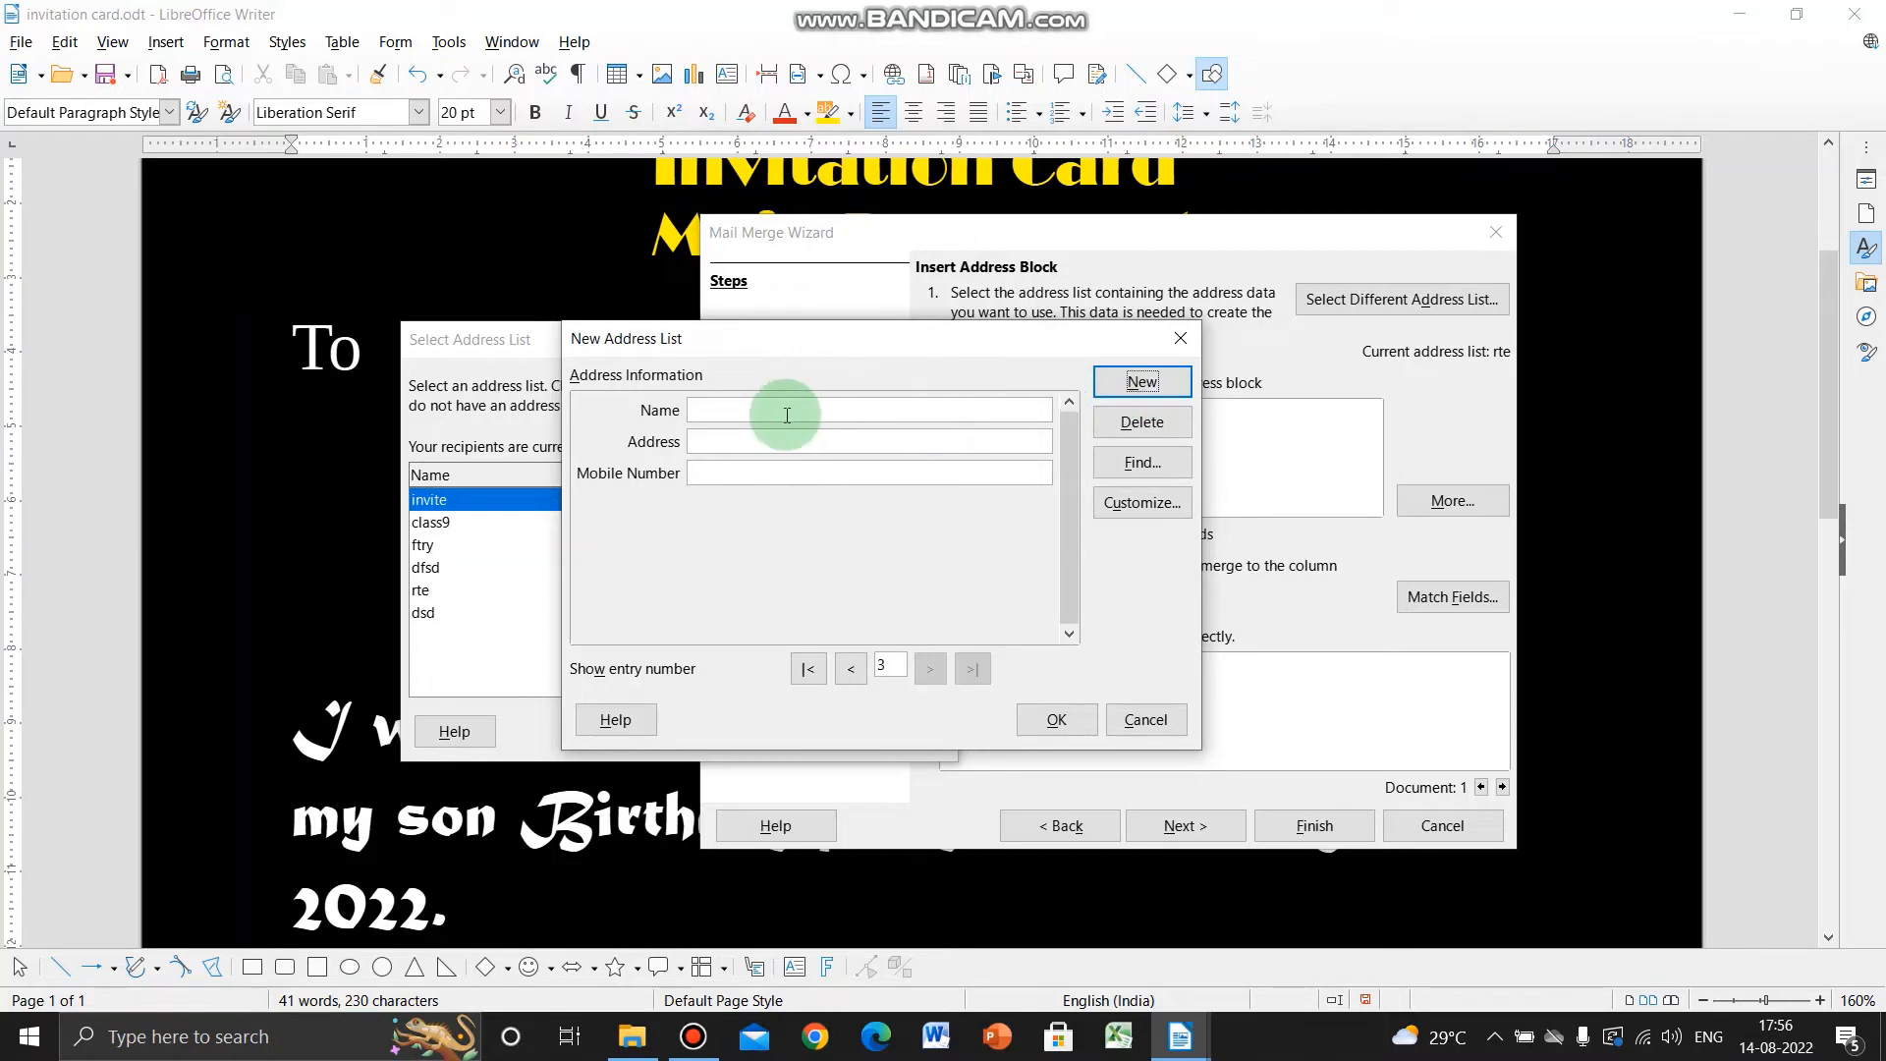
pyautogui.write('Chetan')
pyautogui.press('Tab')
pyautogui.write('Ajmer')
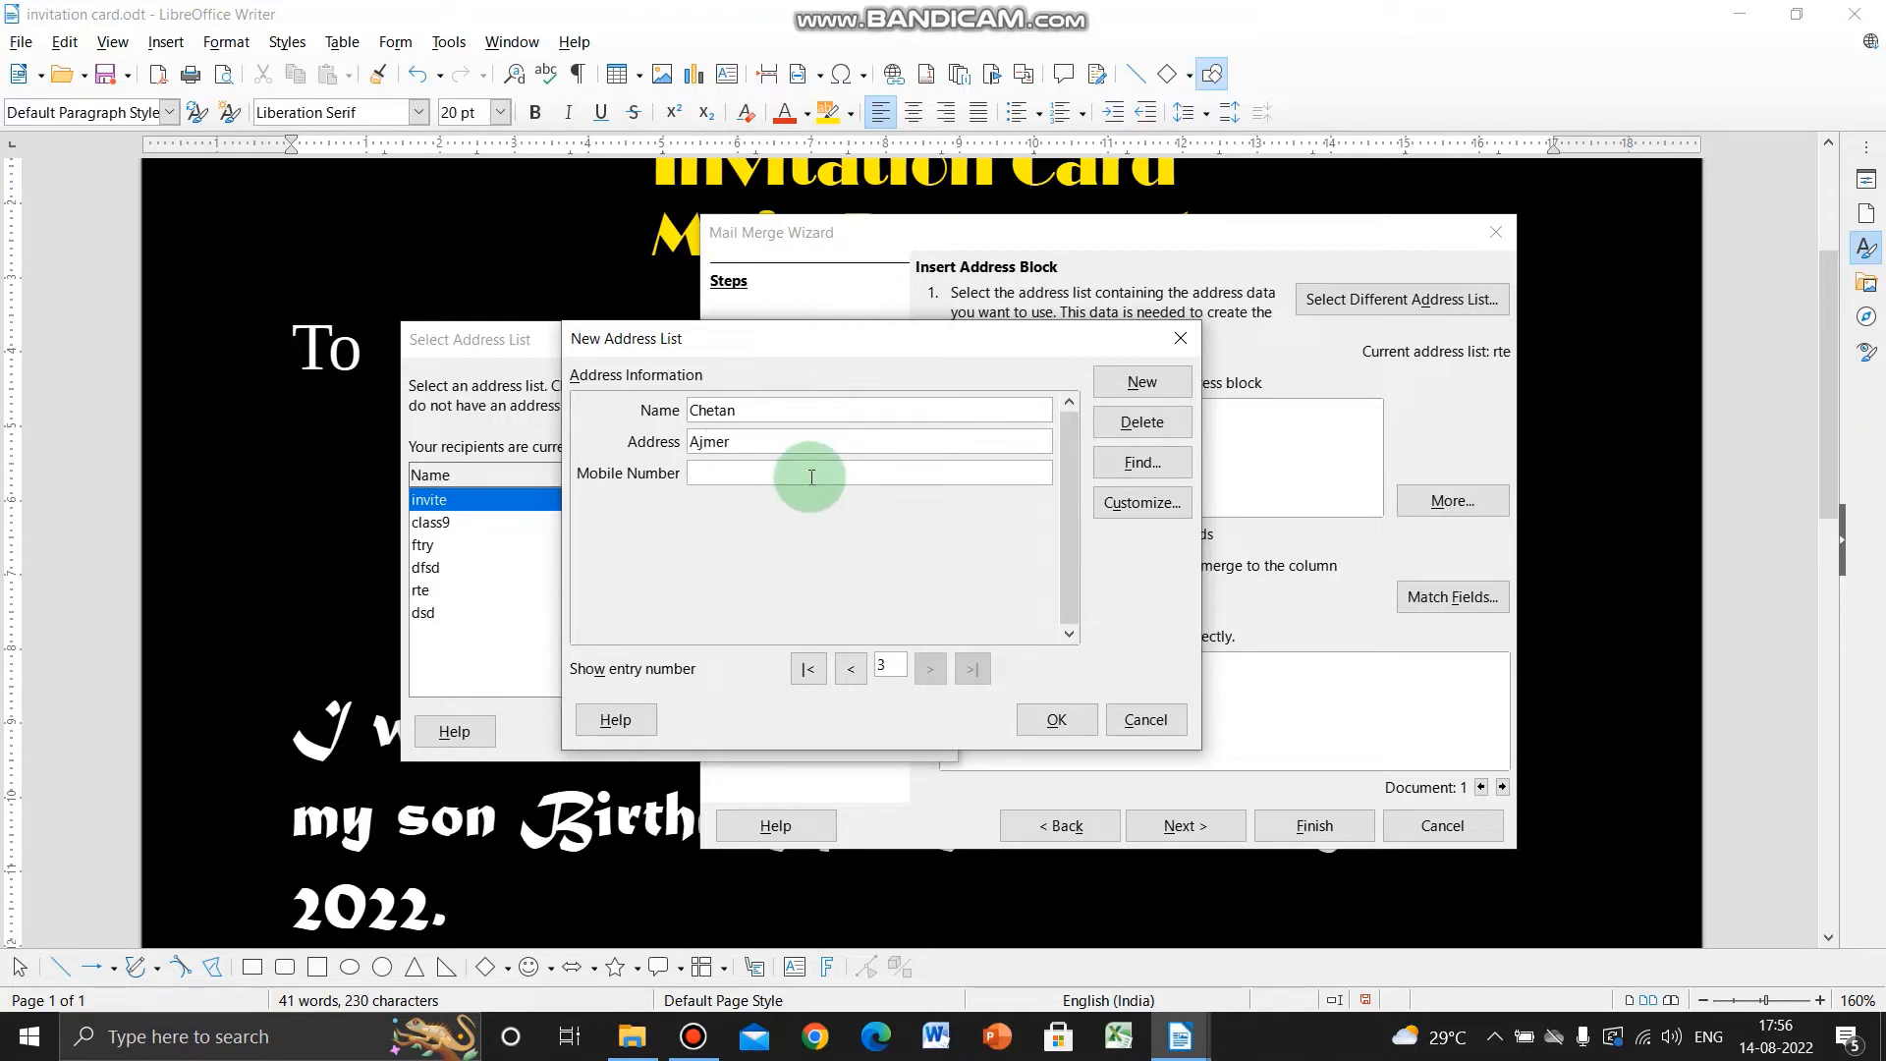
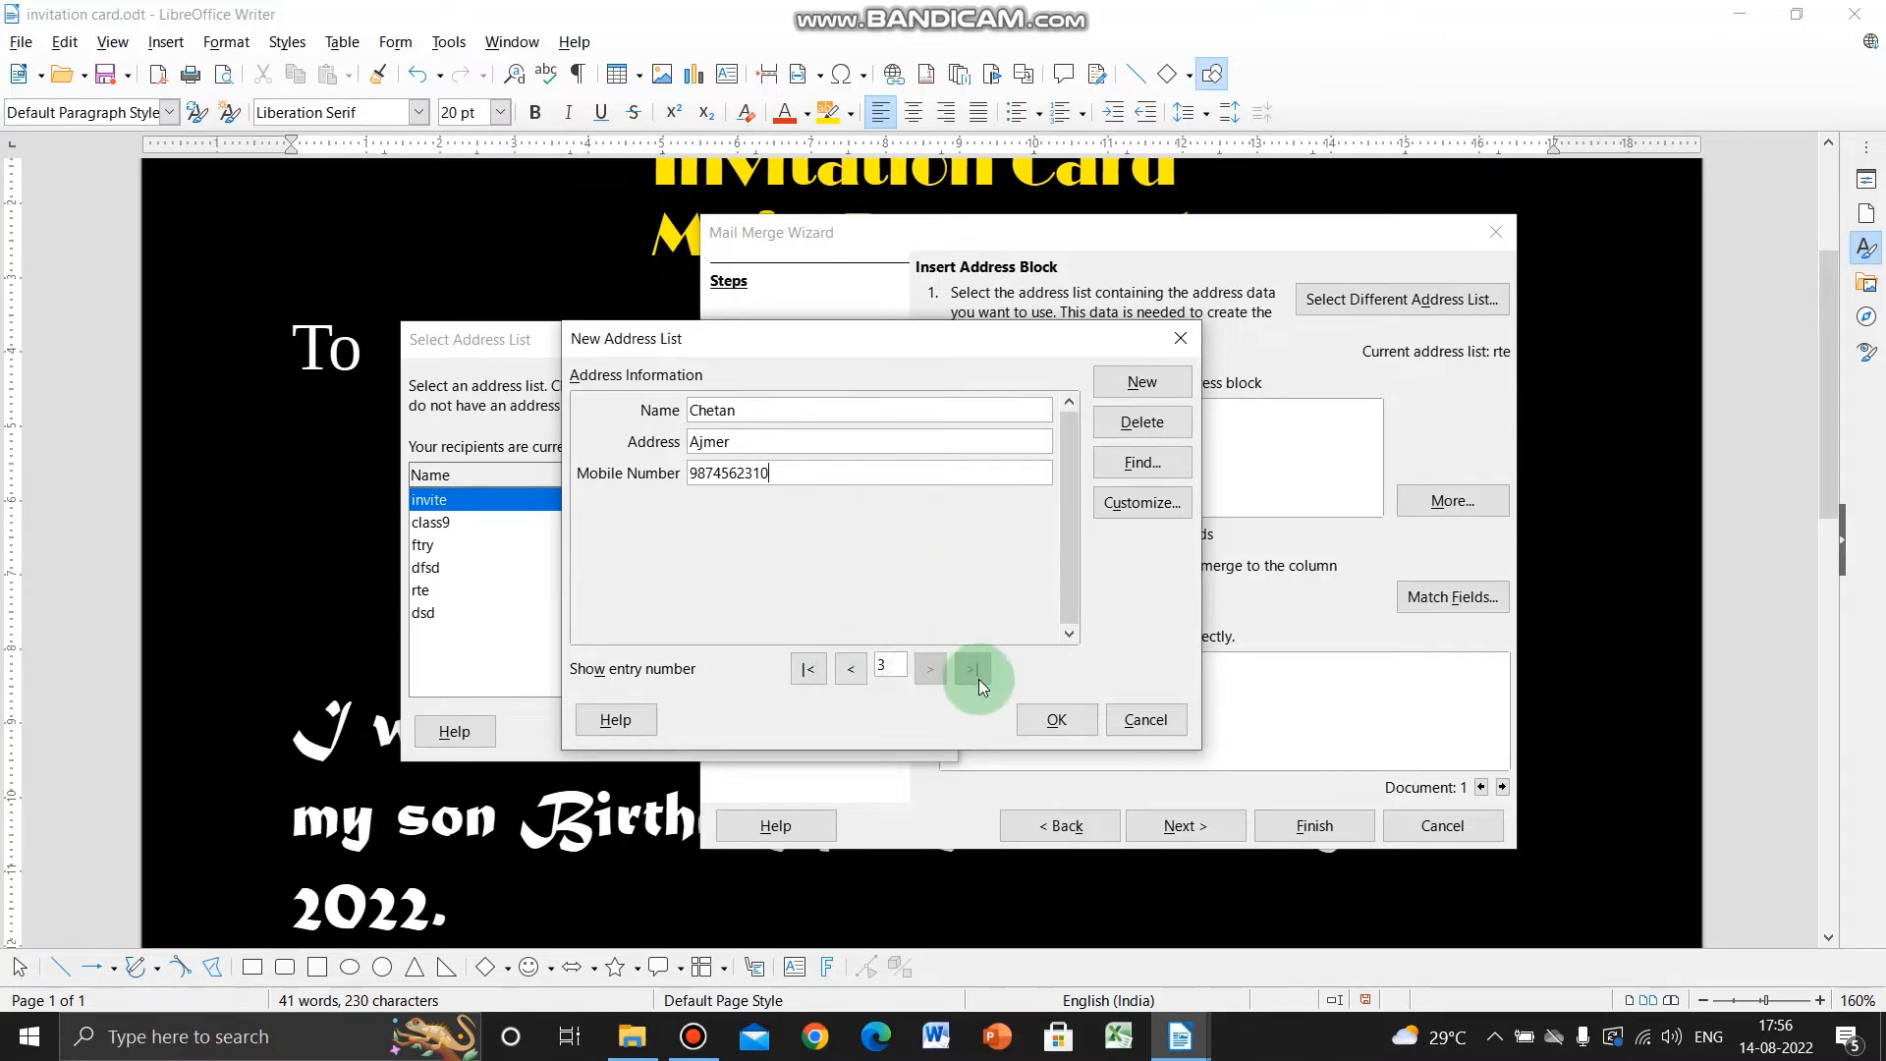
# - Review recipient entries 1 to 3 and confirm the list from the third entry
pyautogui.click(850, 669)
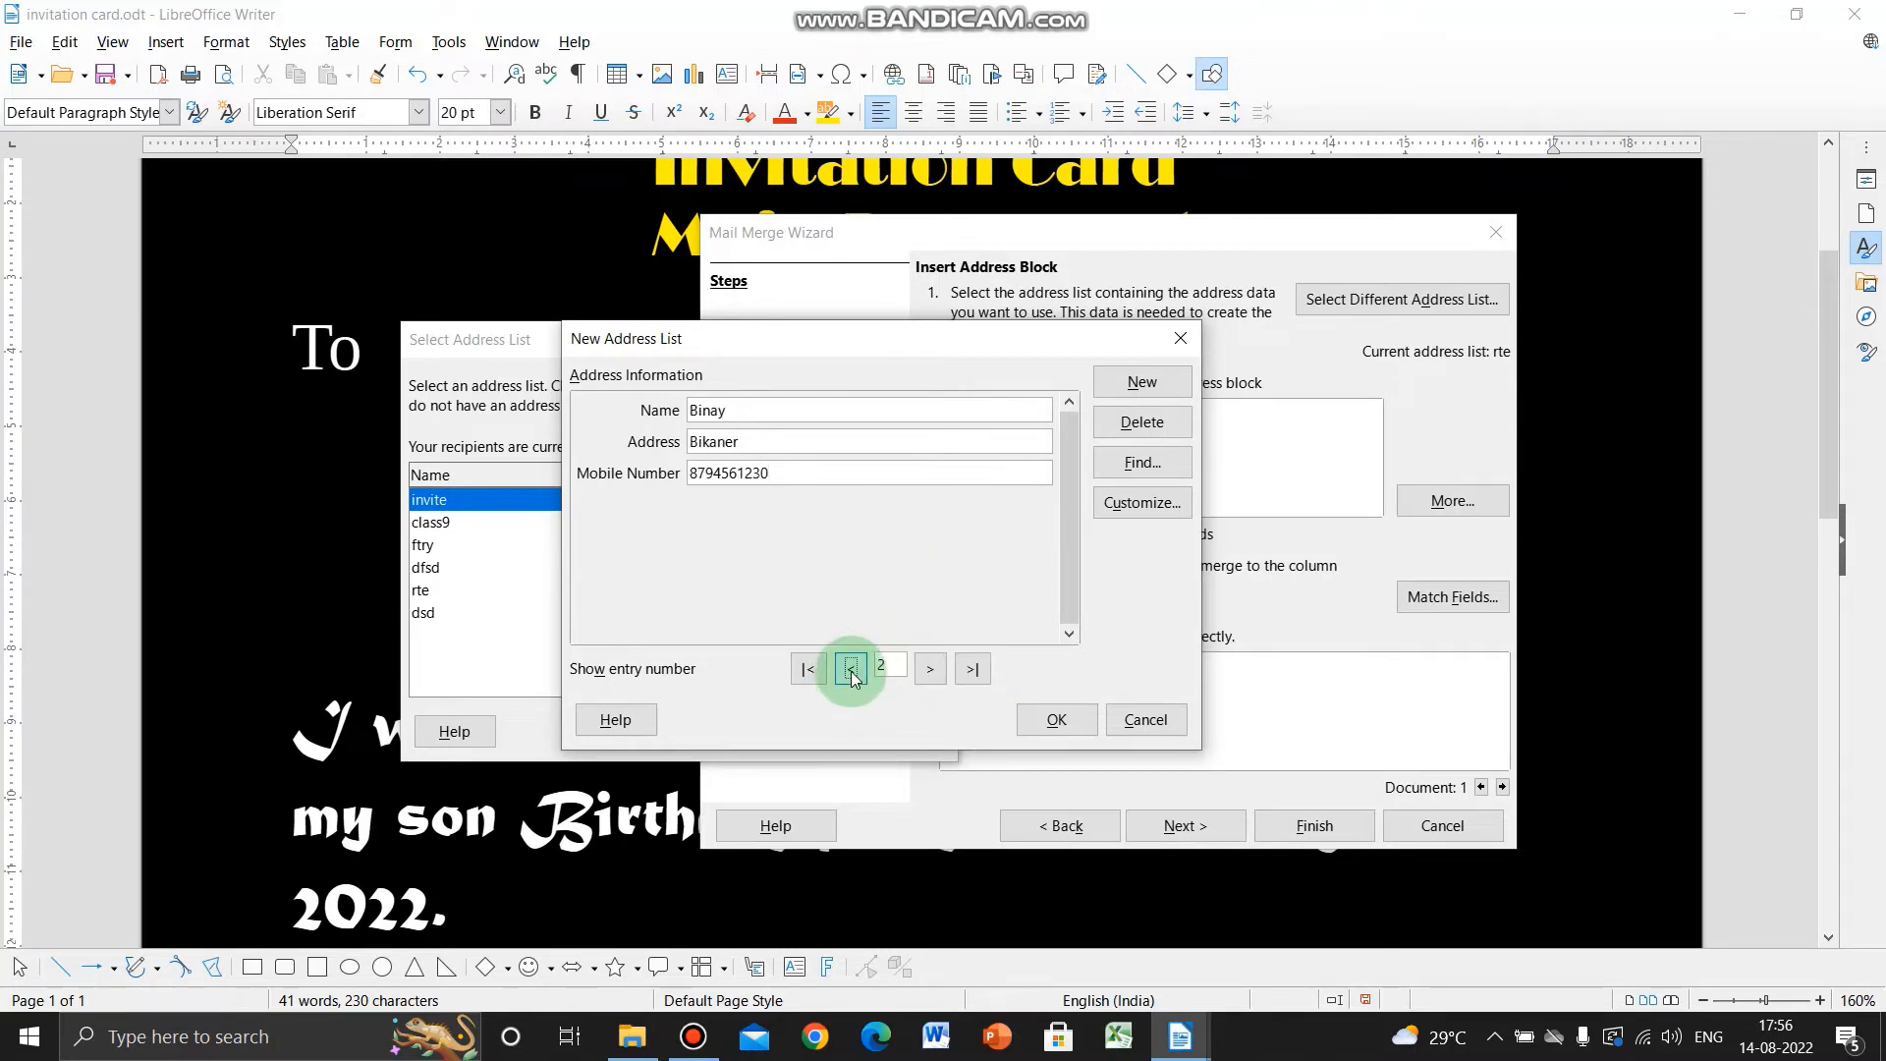
pyautogui.click(851, 672)
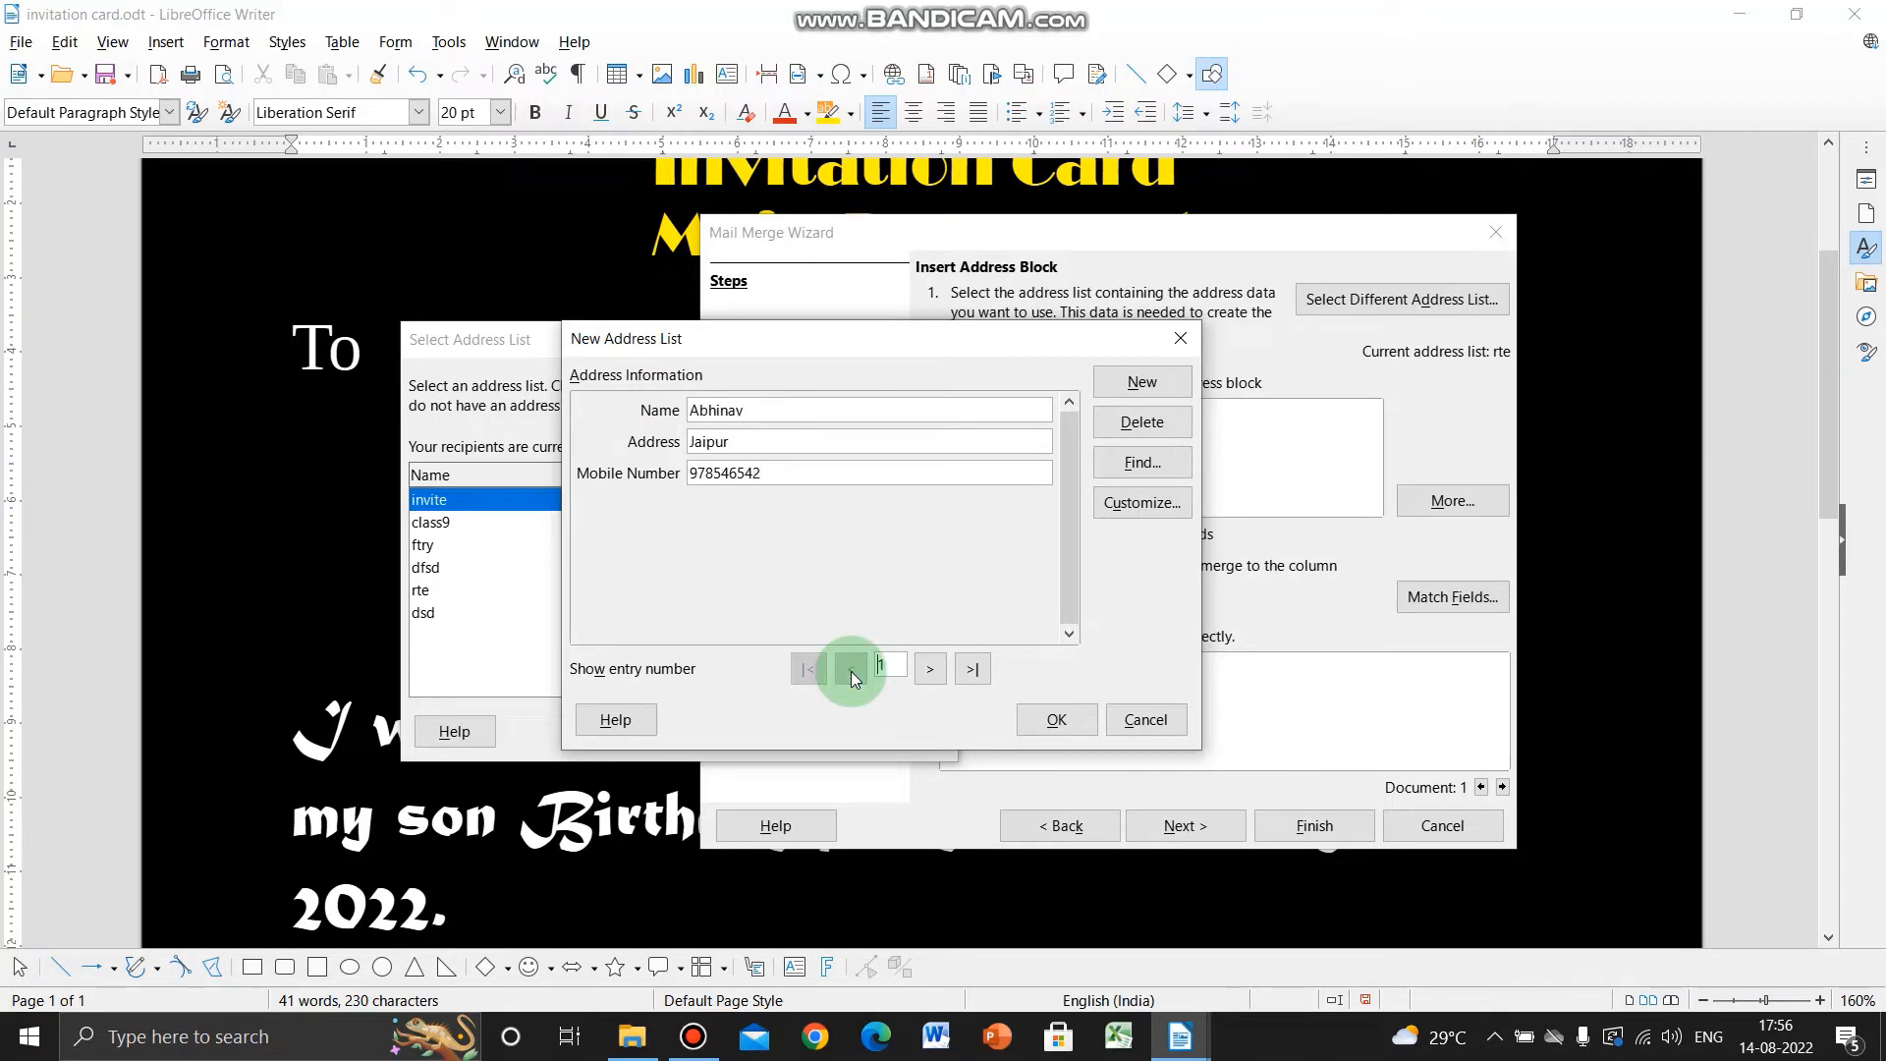
pyautogui.click(932, 670)
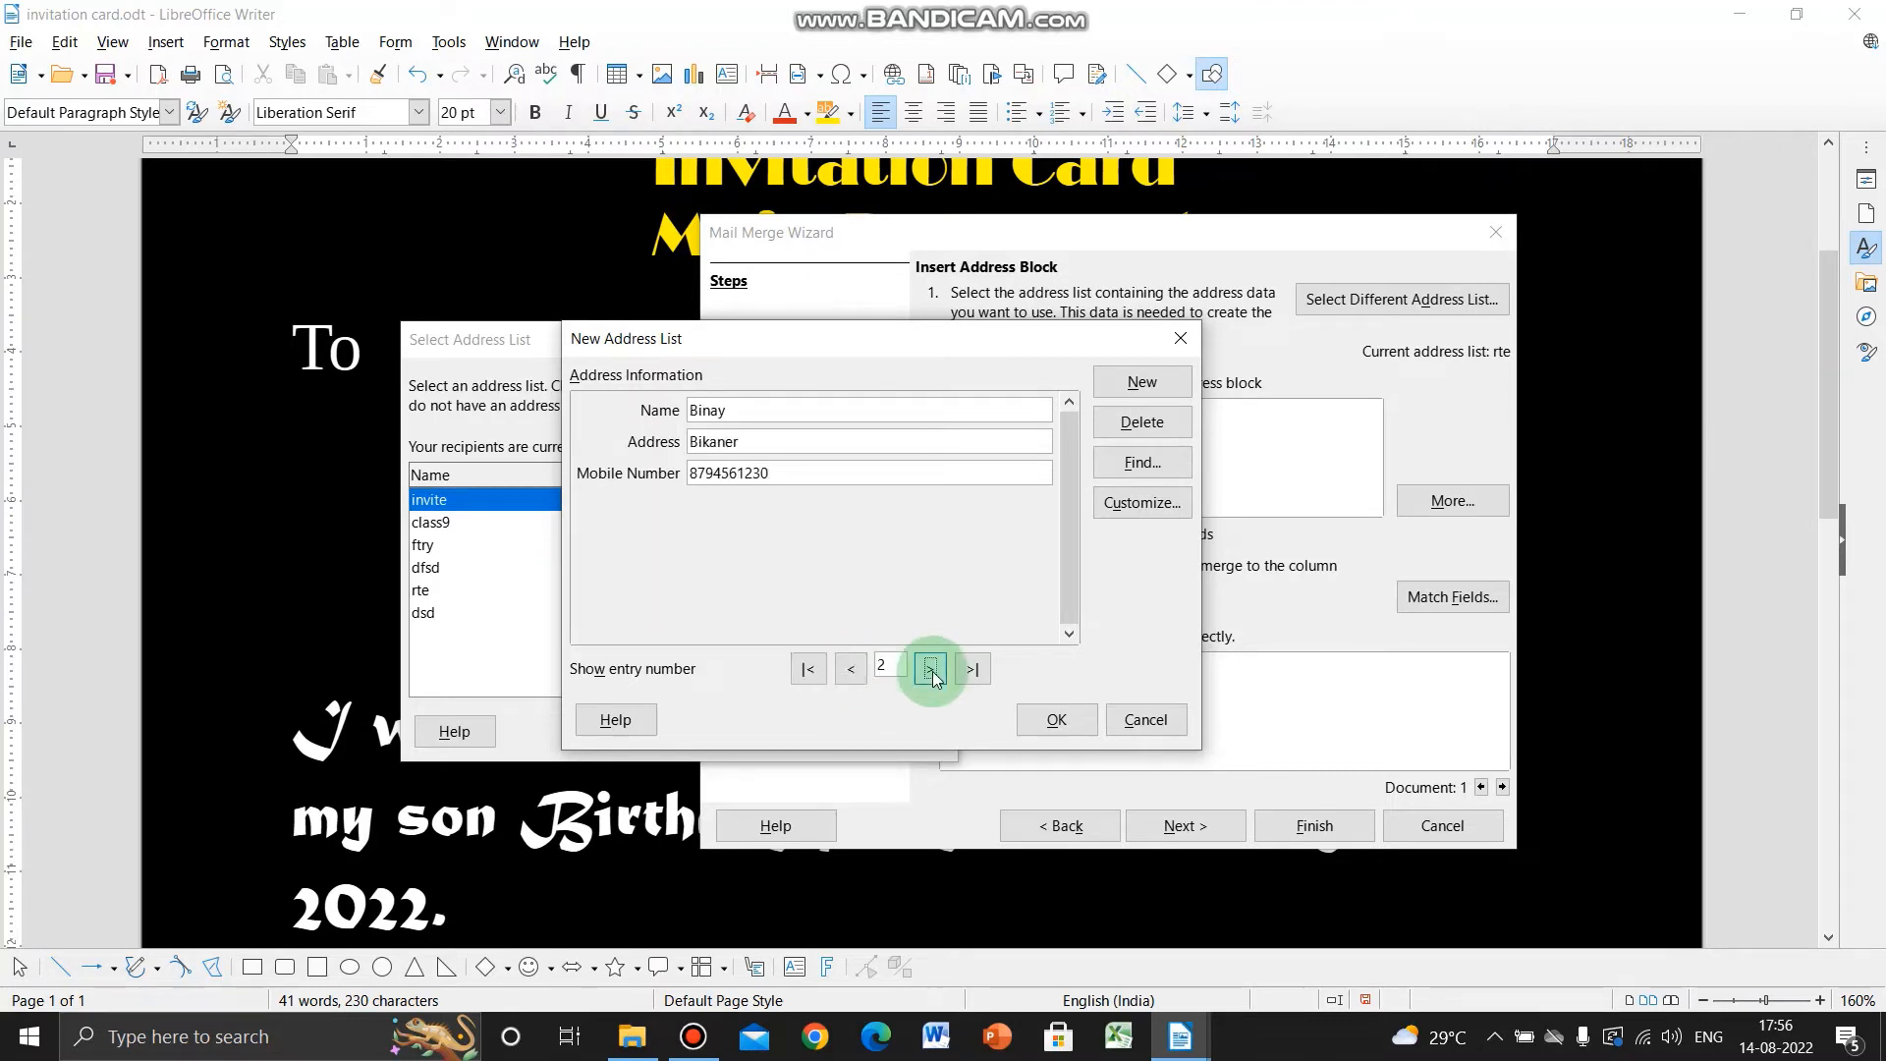
pyautogui.click(932, 670)
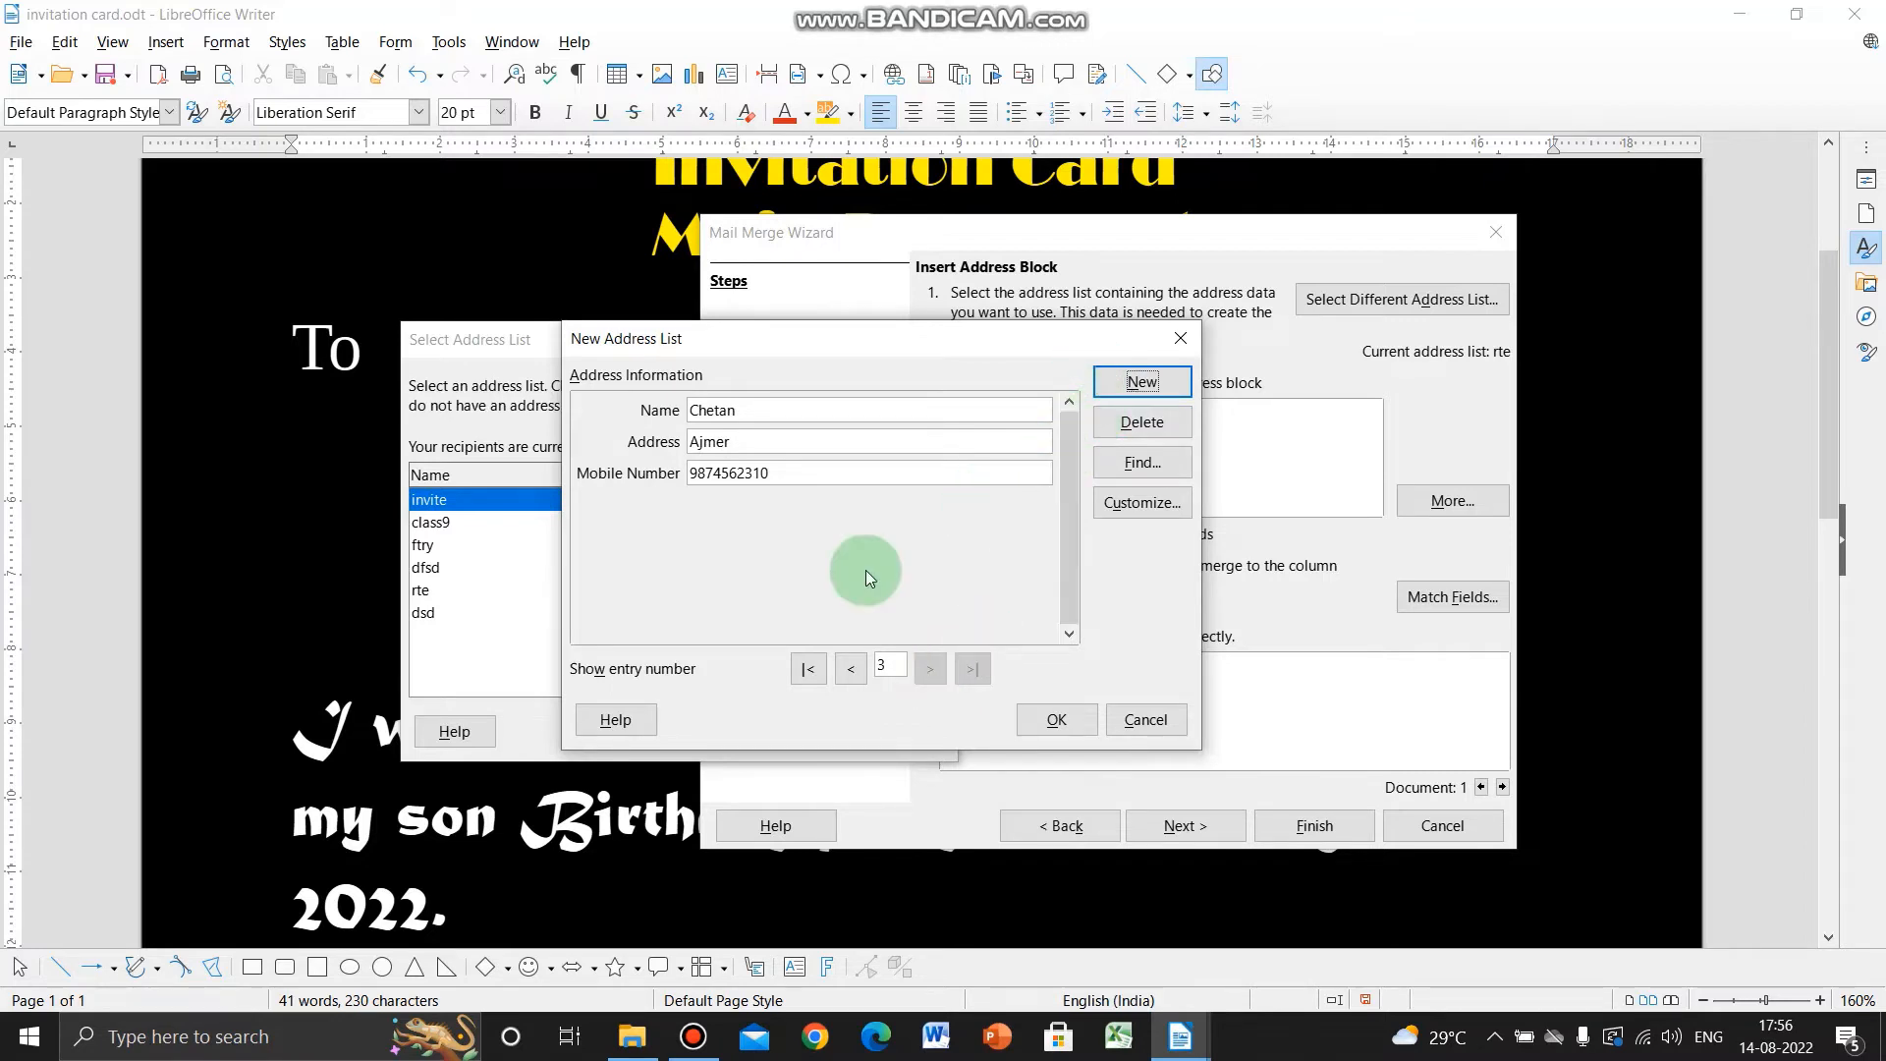
pyautogui.click(851, 668)
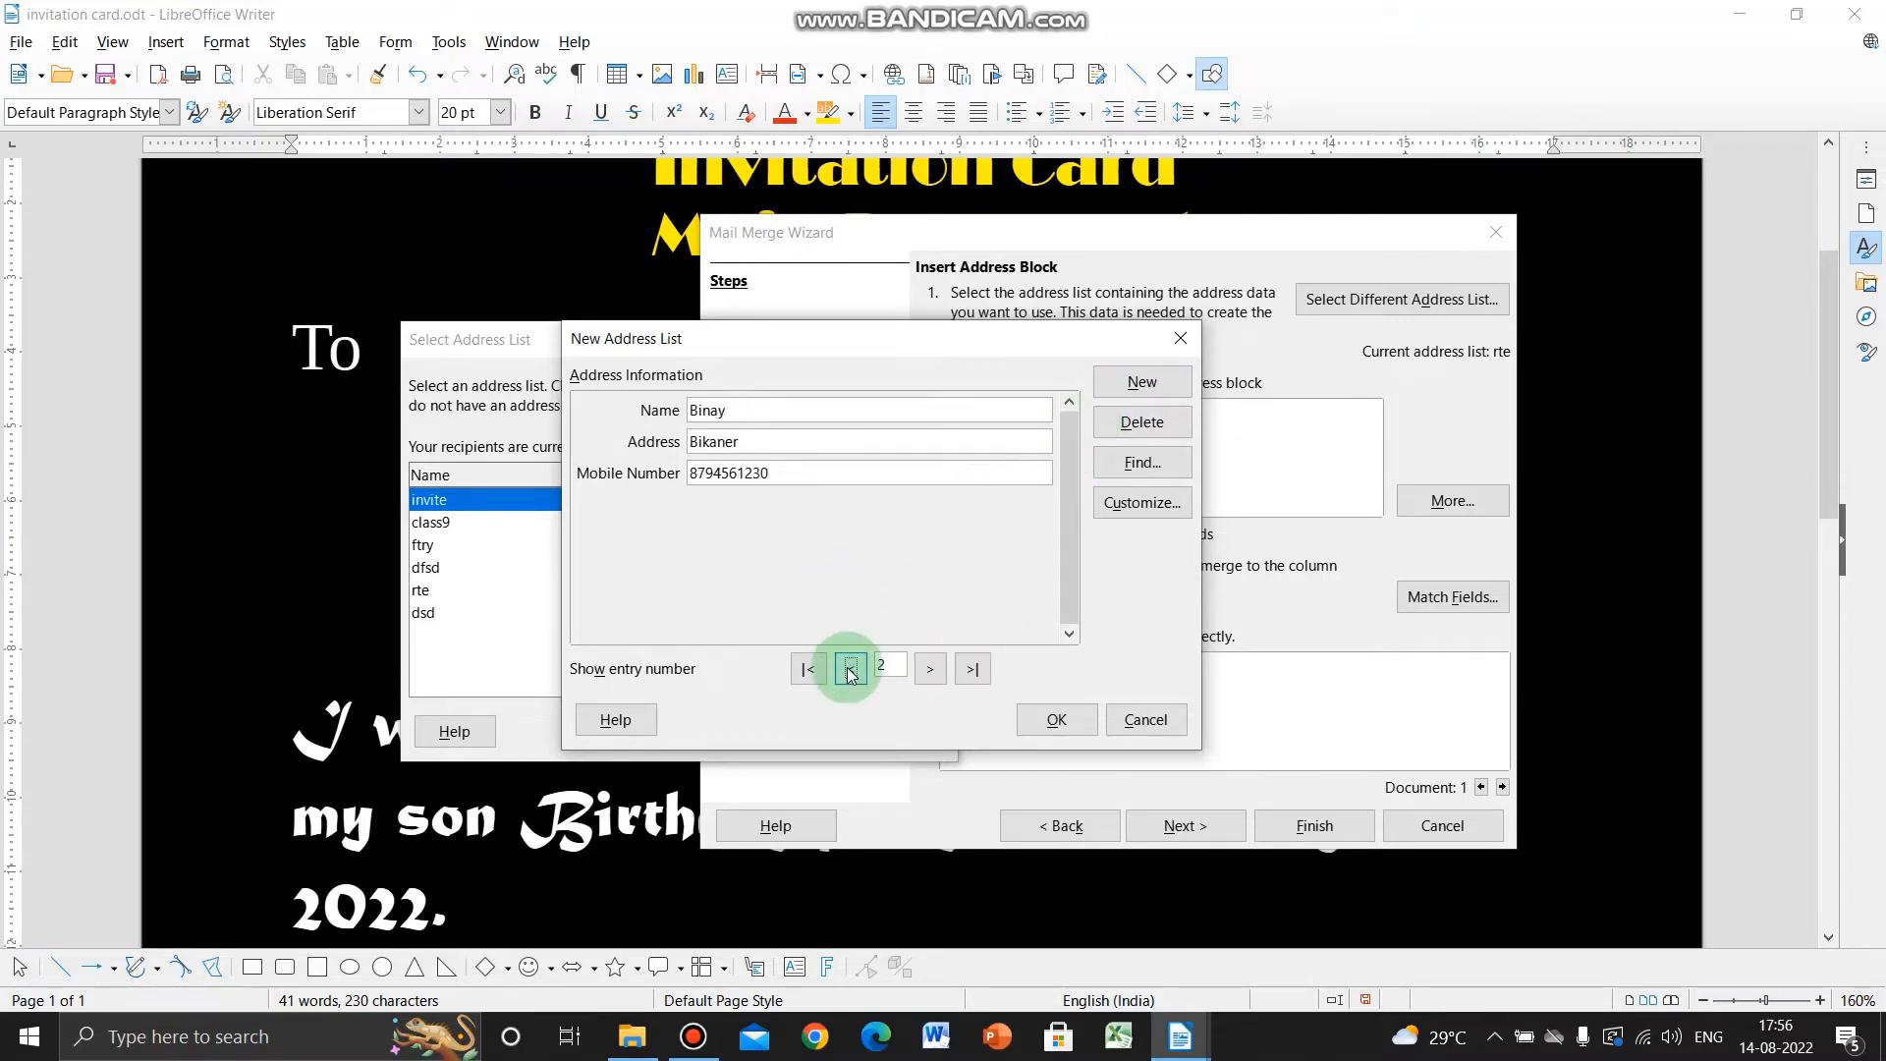
pyautogui.click(851, 671)
pyautogui.click(931, 670)
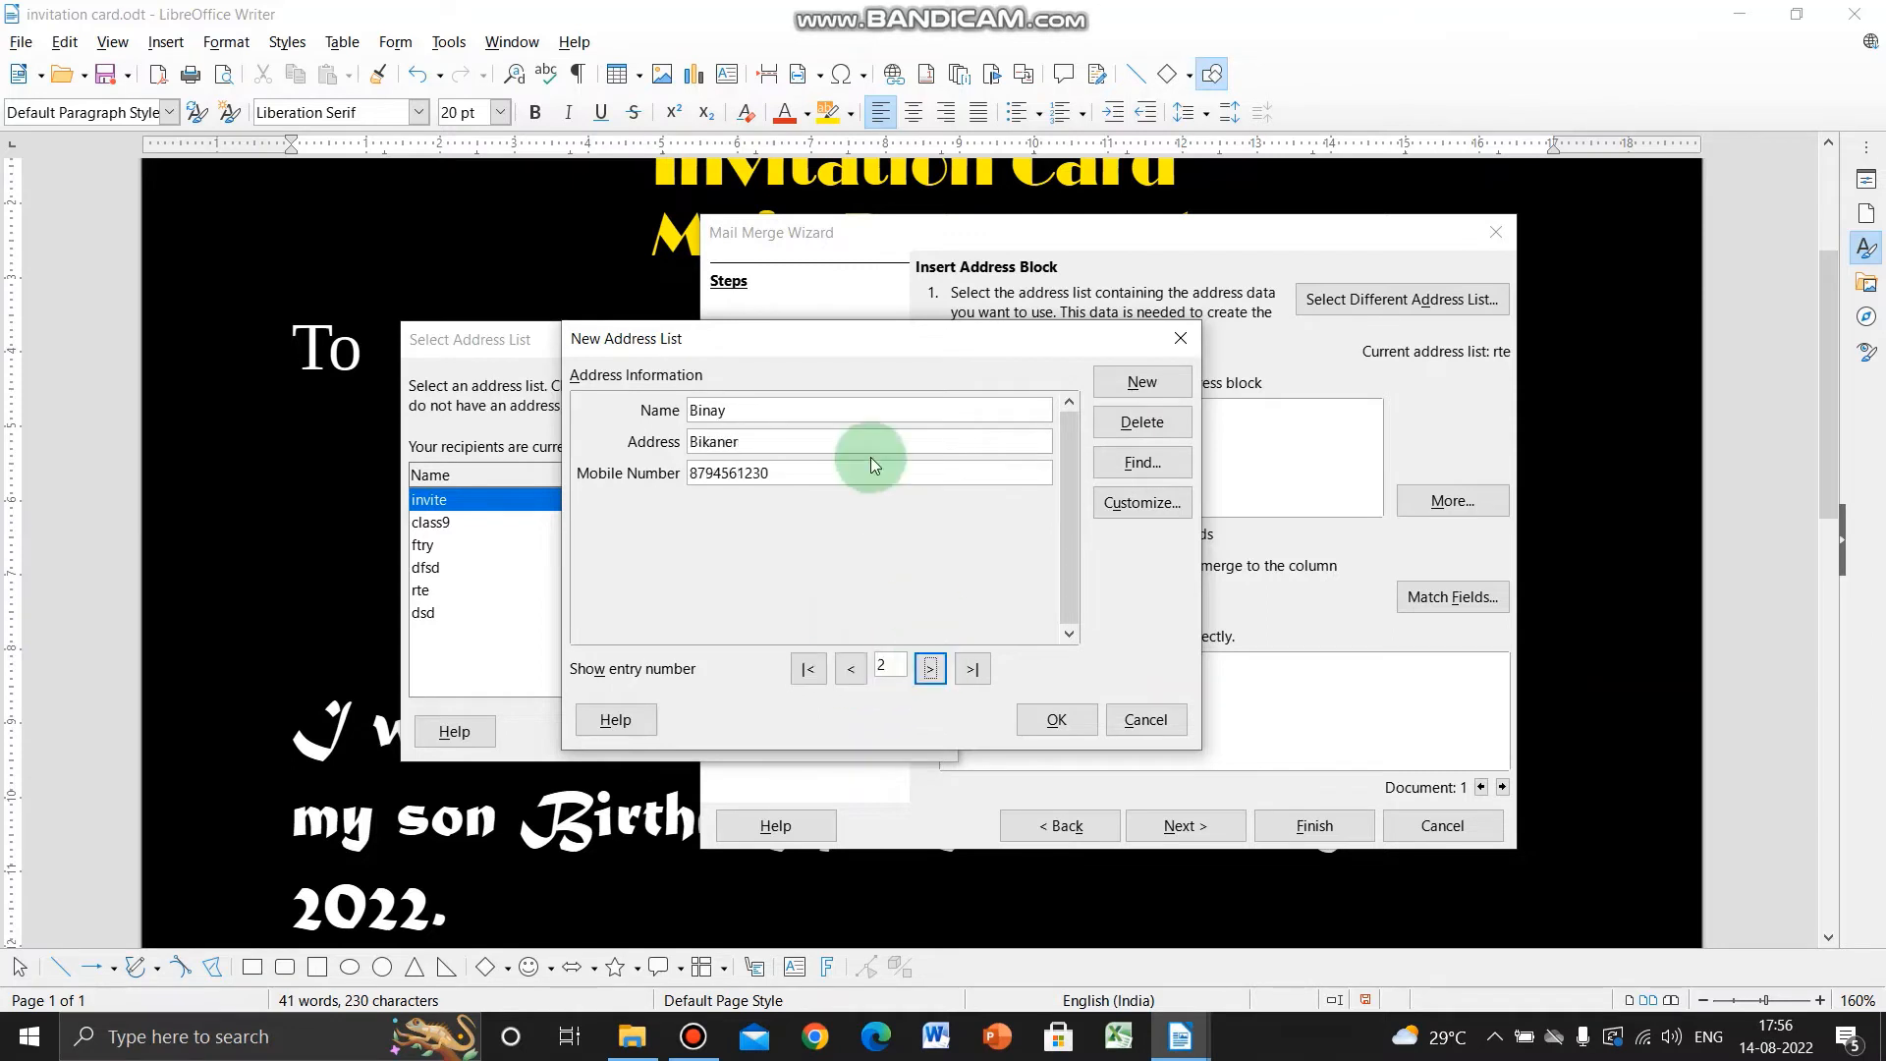
pyautogui.click(802, 444)
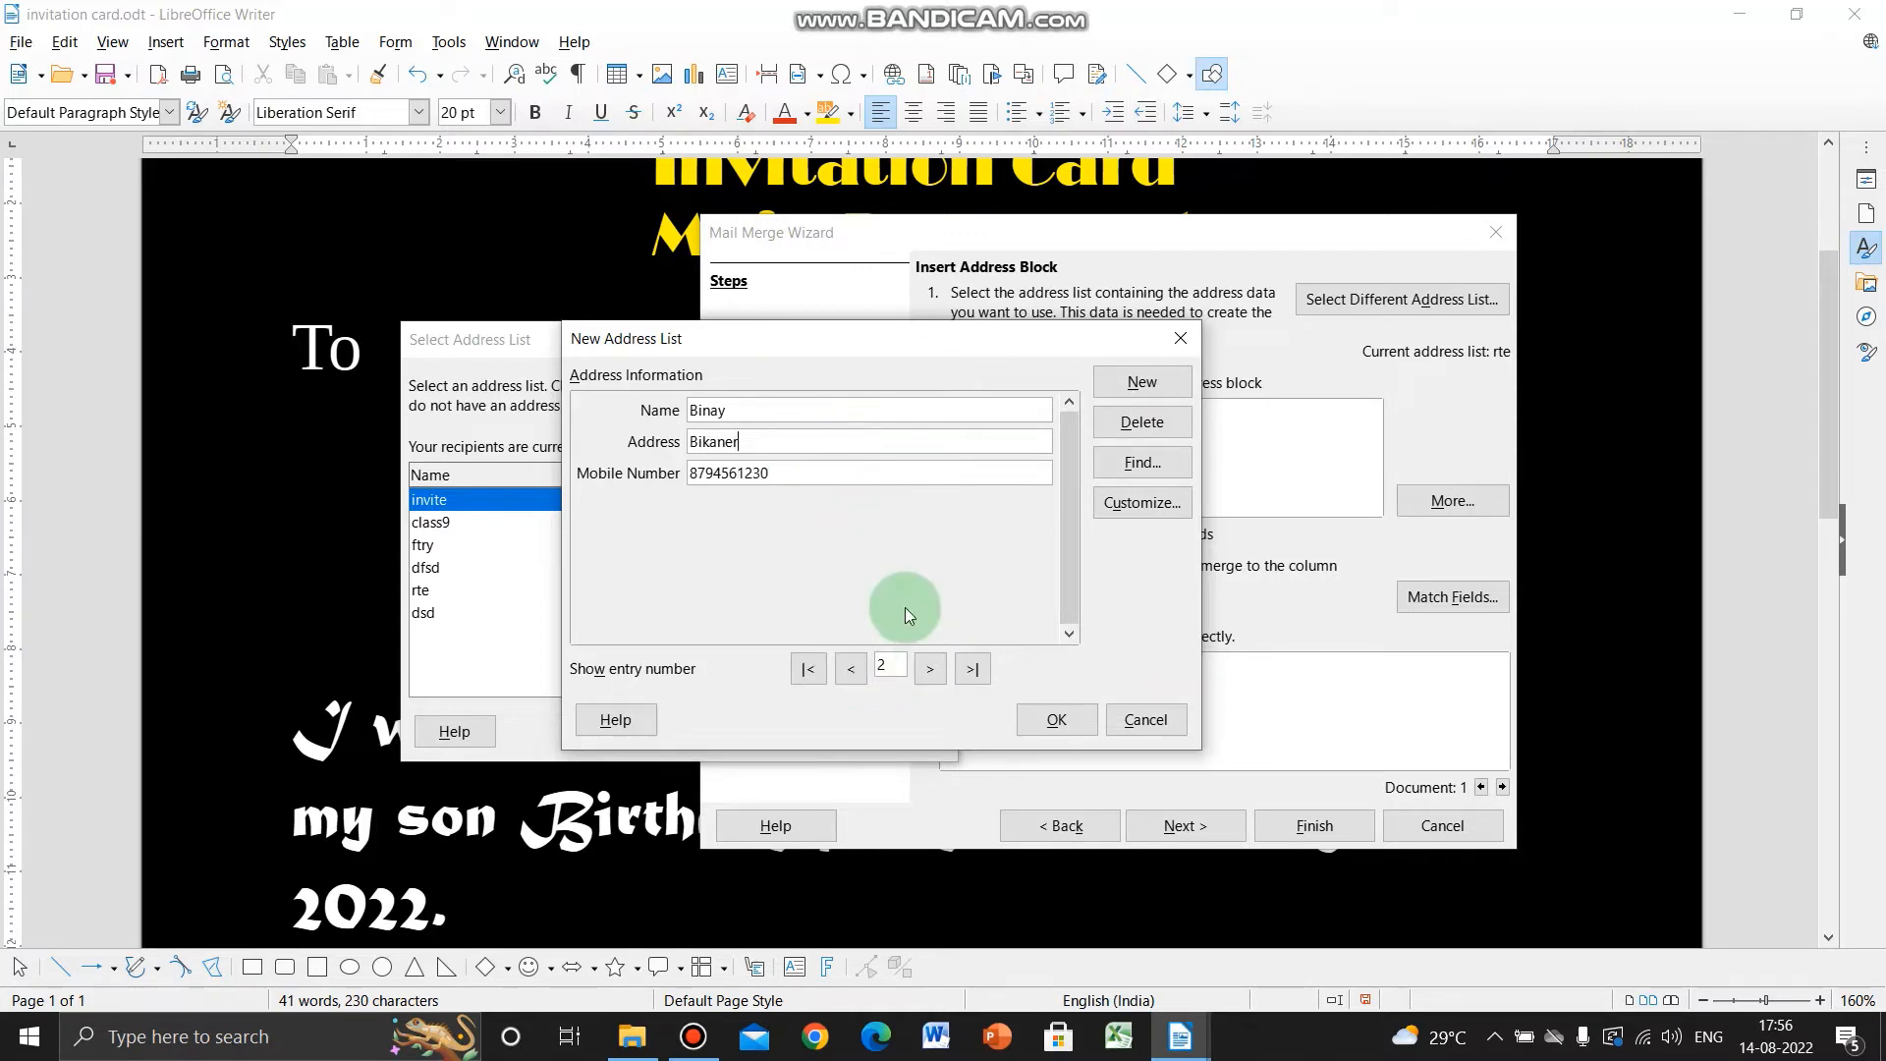
pyautogui.click(930, 670)
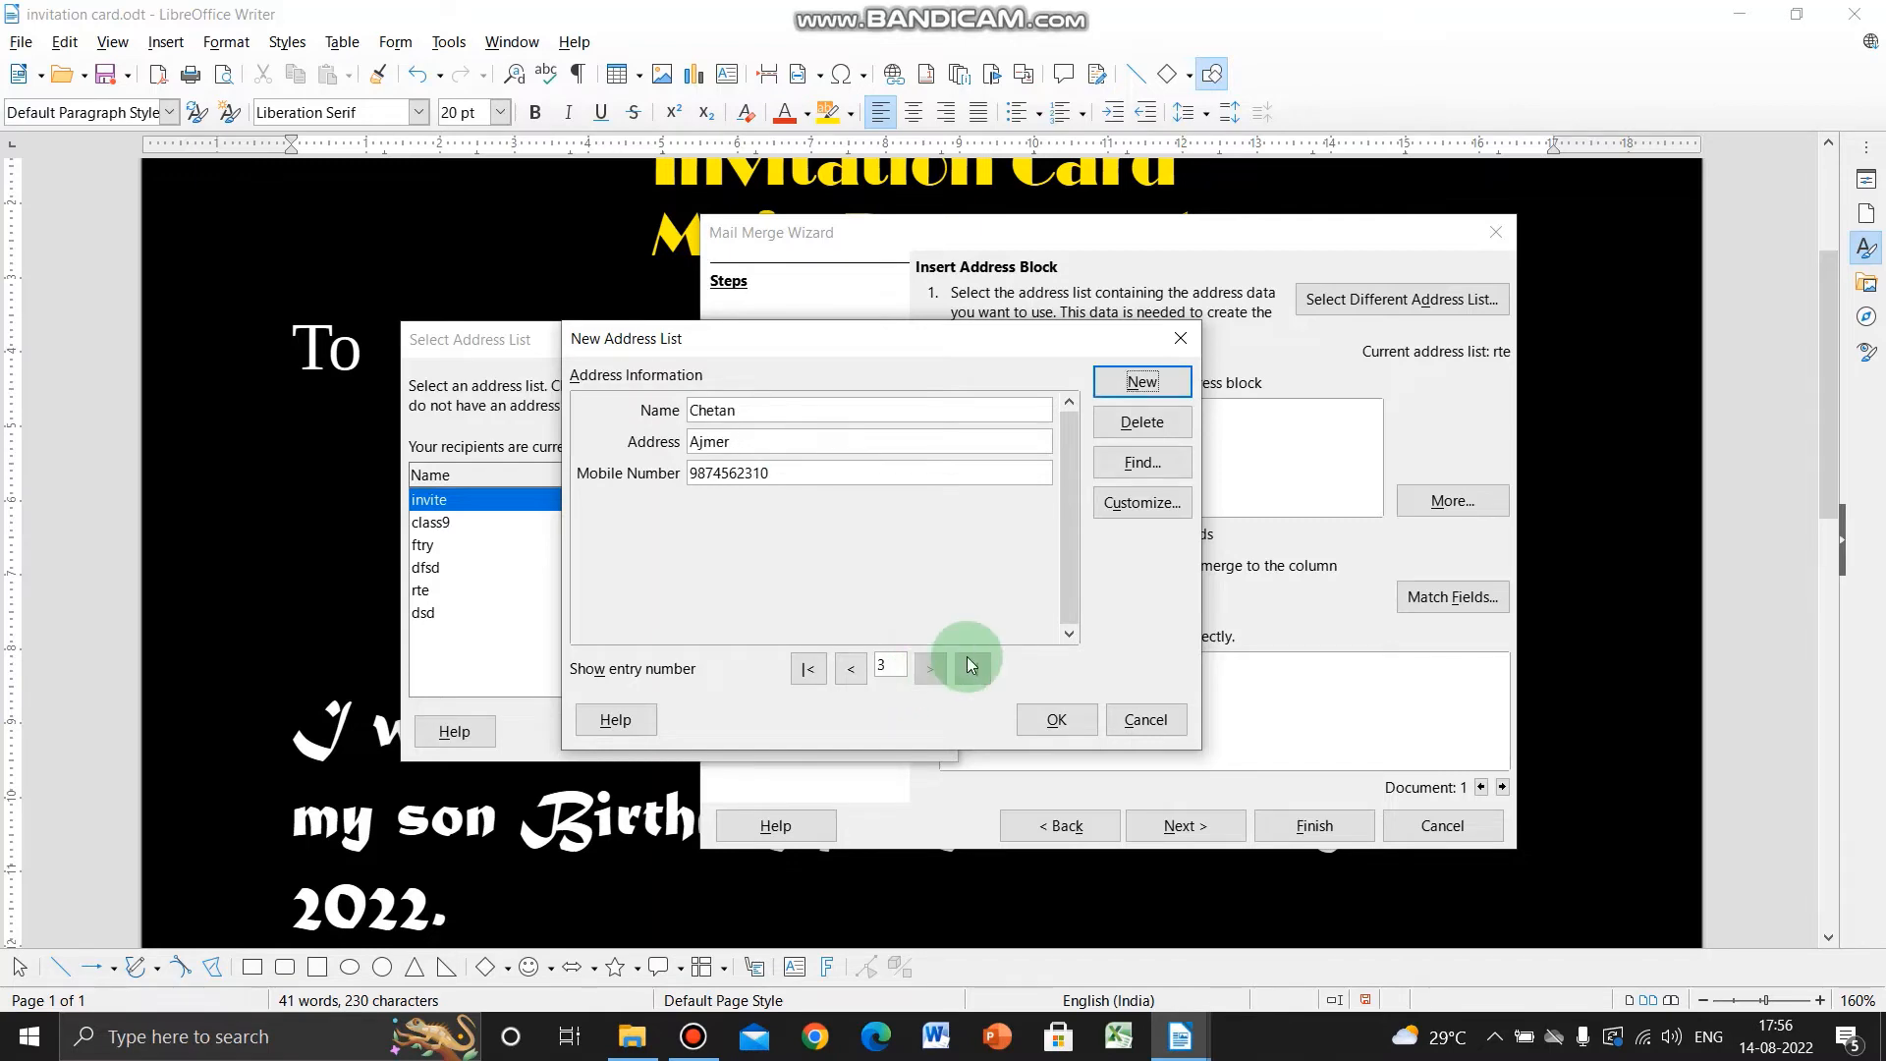
pyautogui.click(1057, 722)
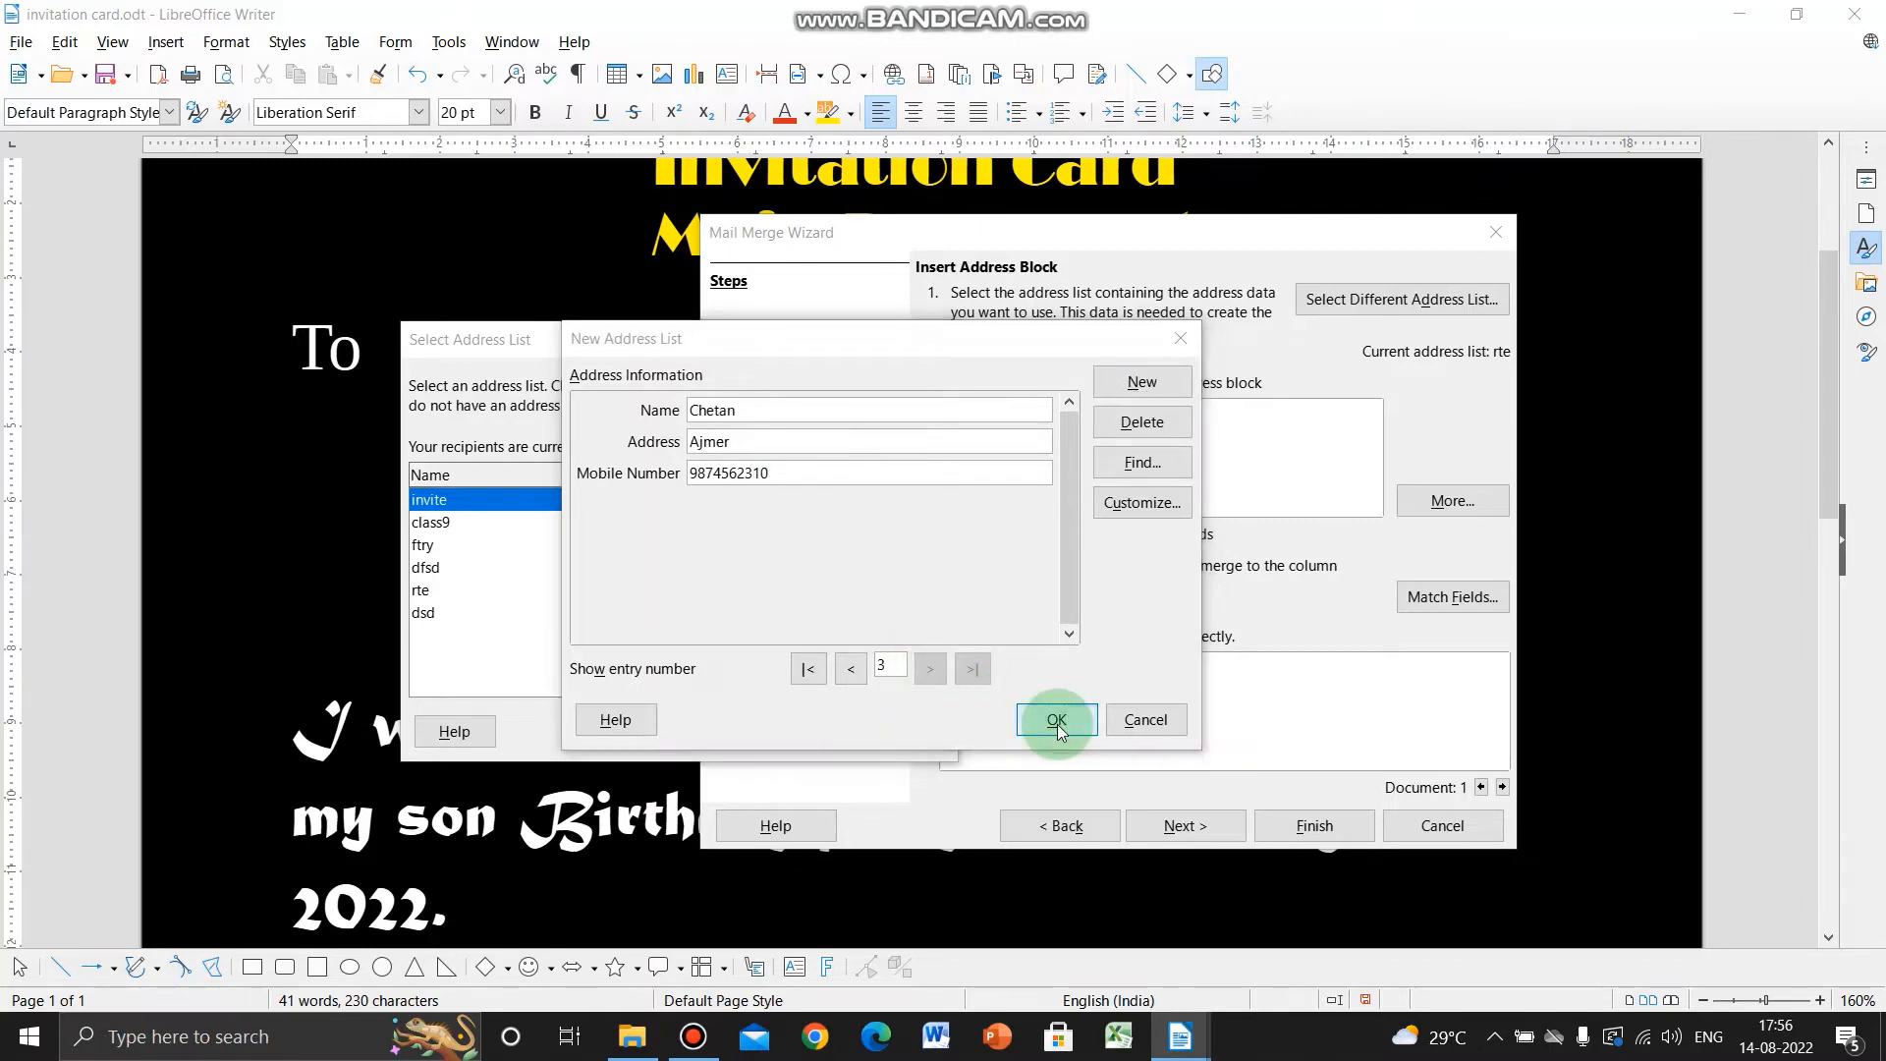
# - Save the recipient list as 'invitation card'
pyautogui.click(798, 815)
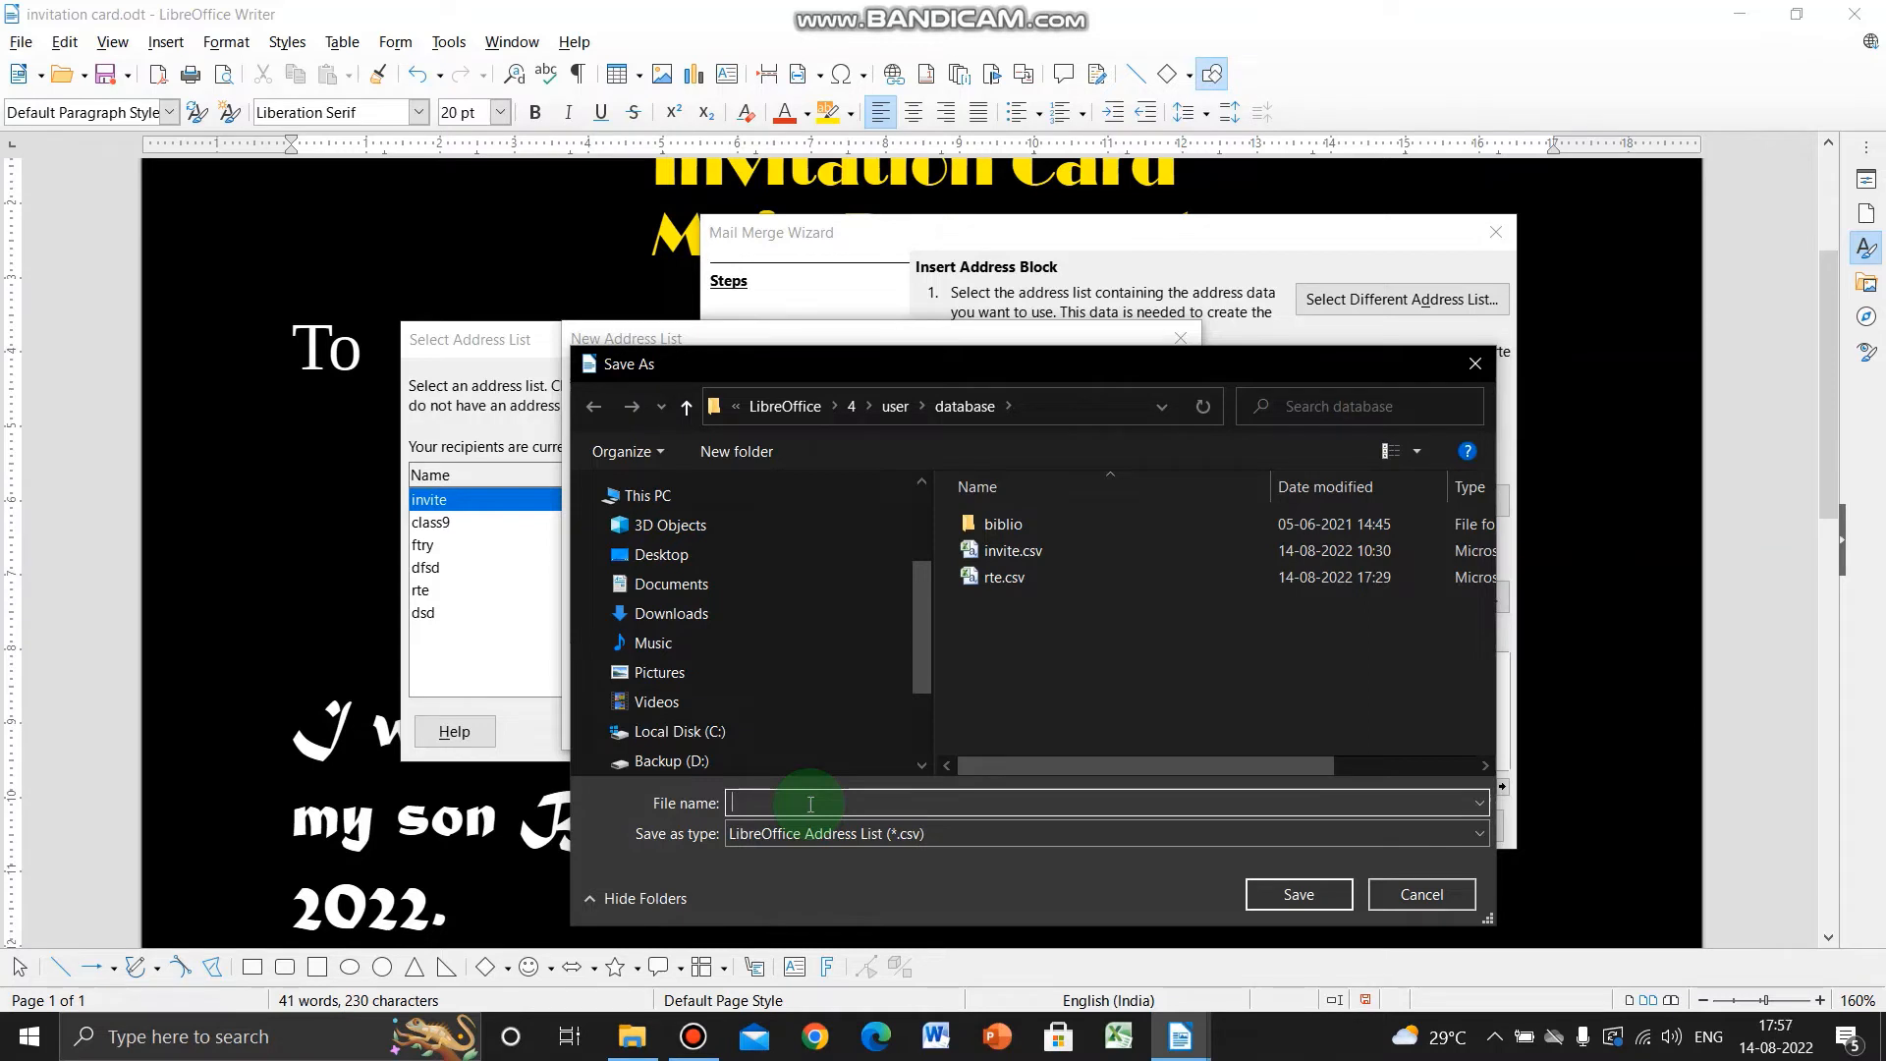
pyautogui.write('invit')
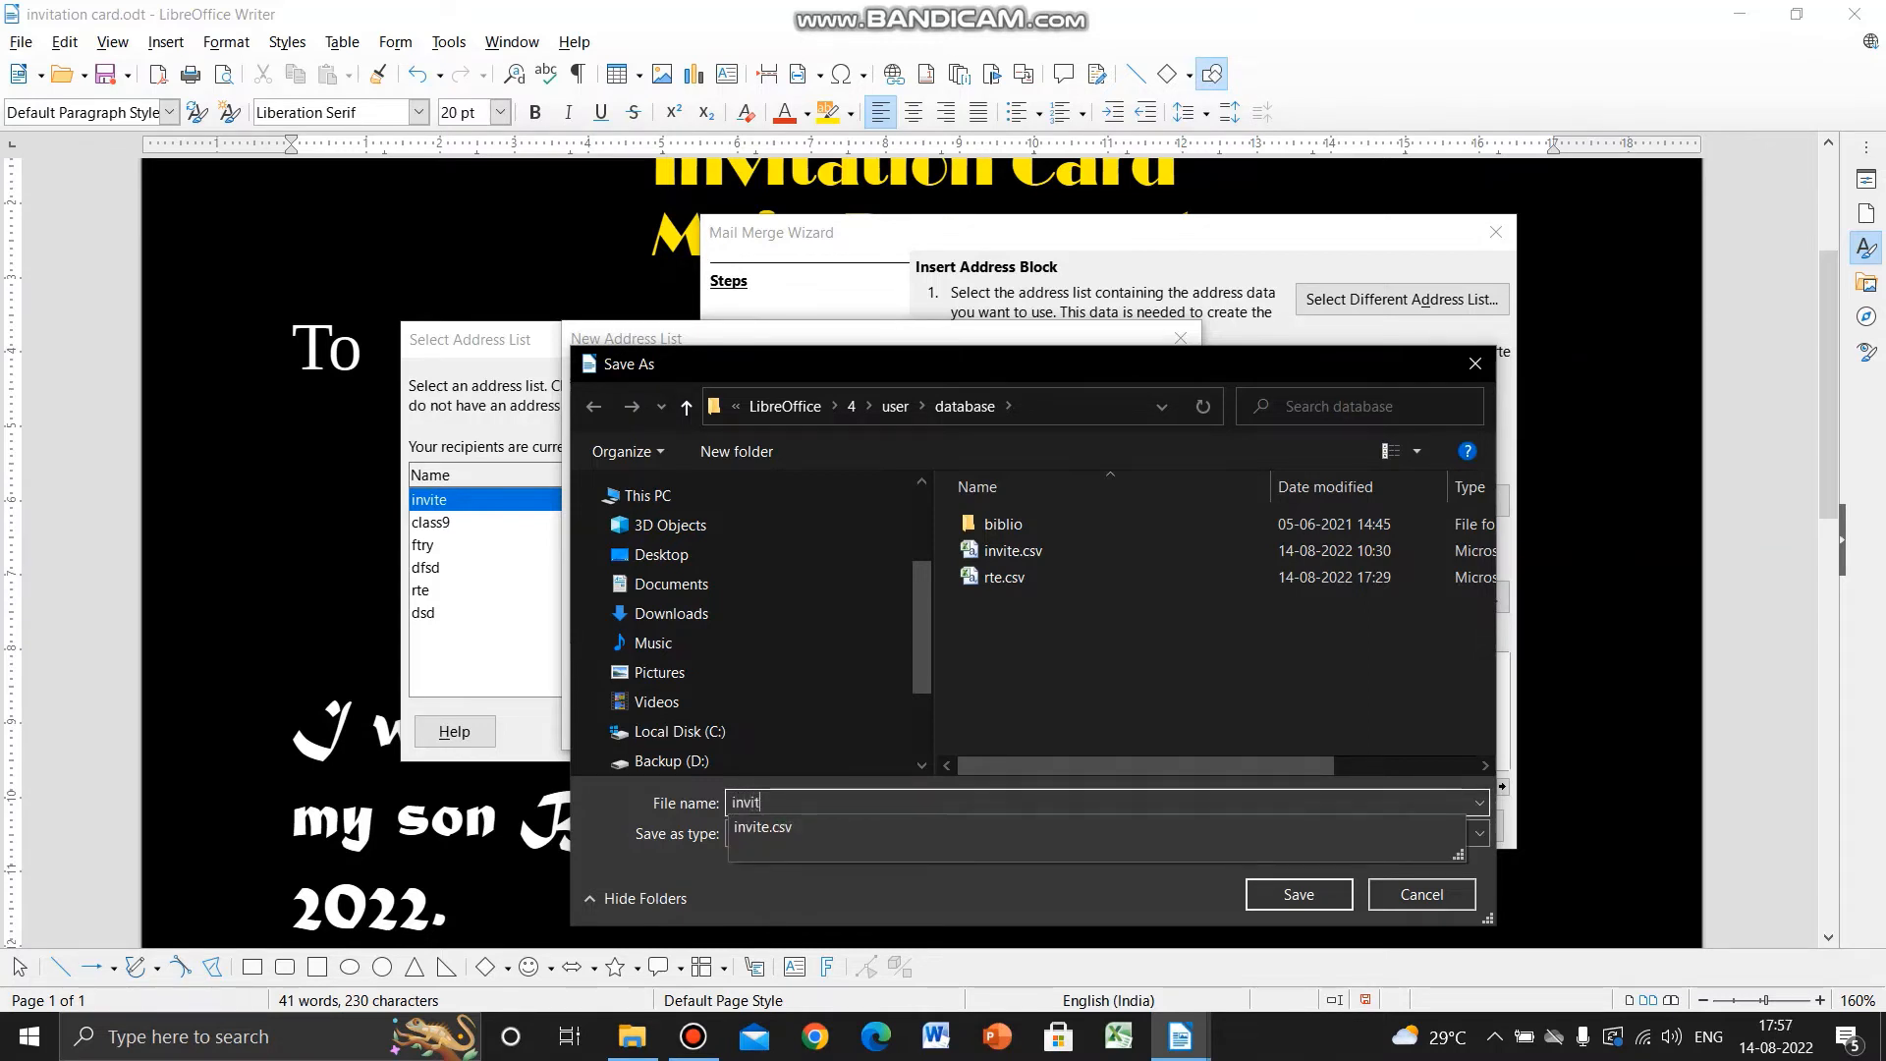
pyautogui.write('ation card')
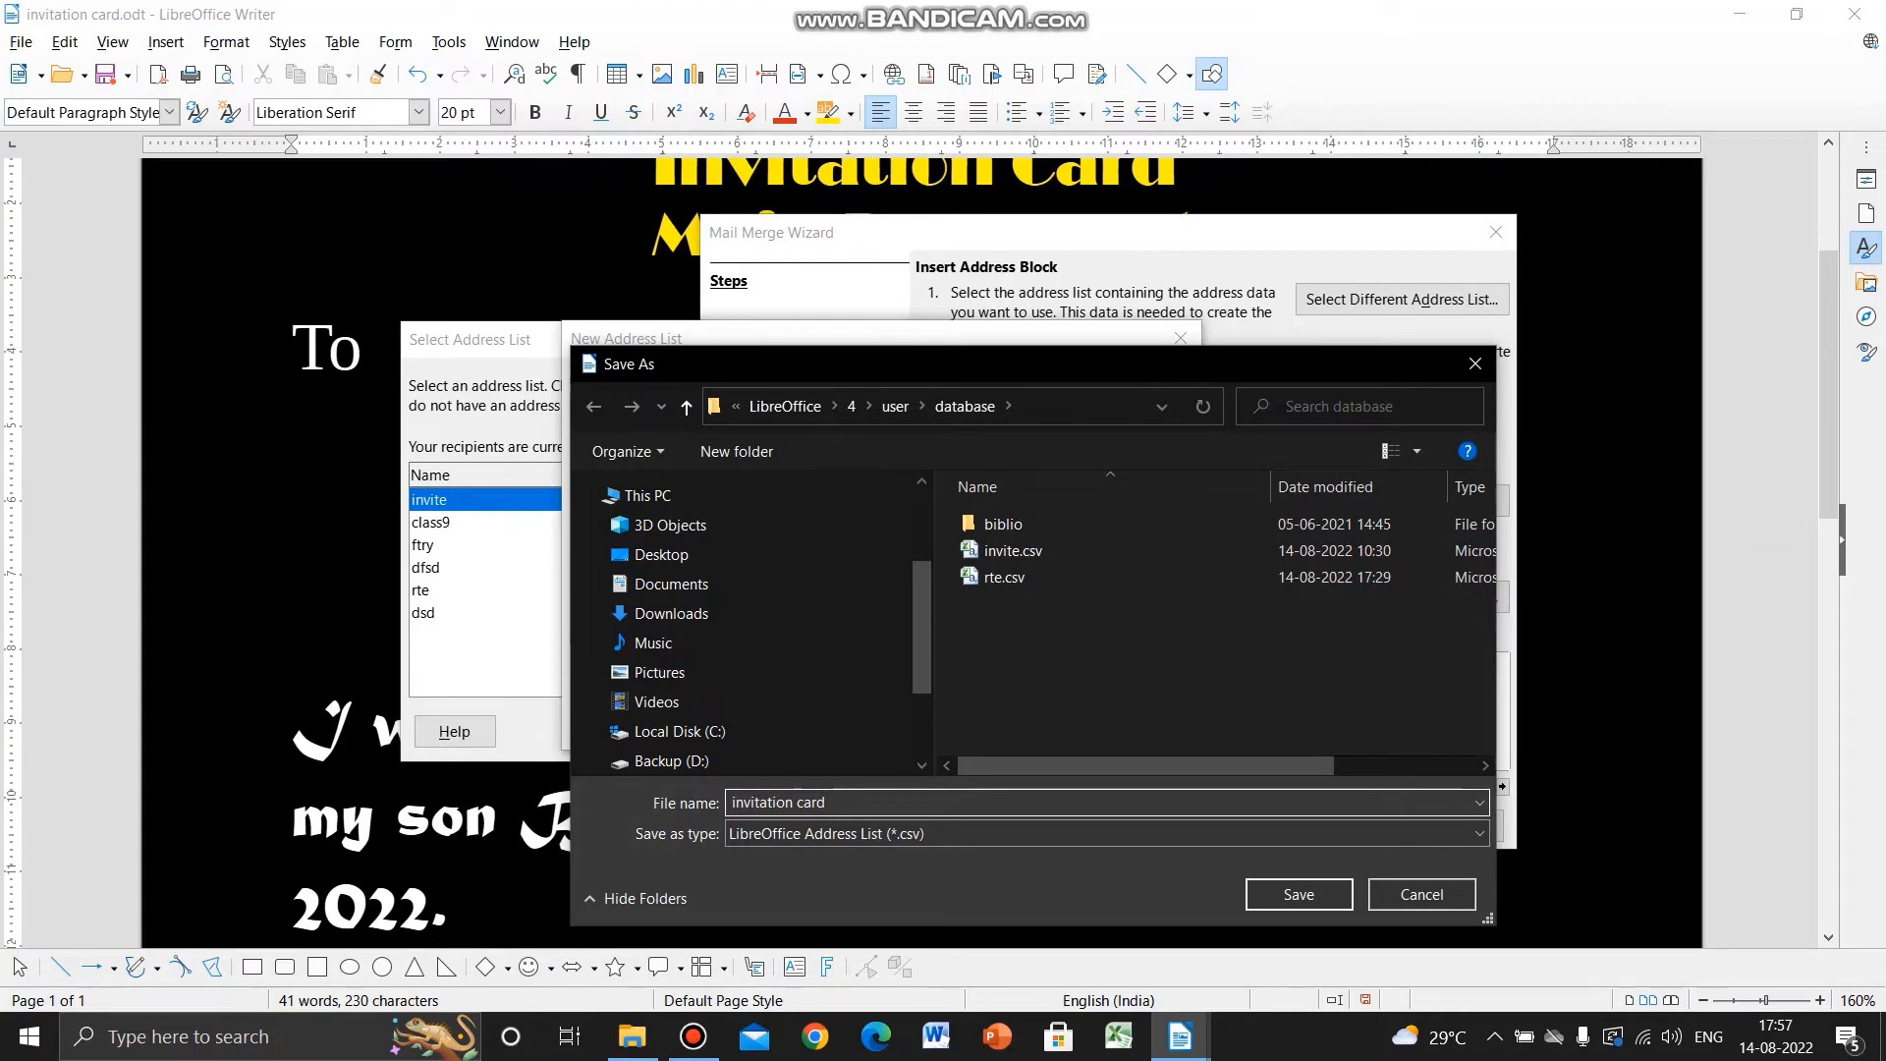
pyautogui.click(1296, 896)
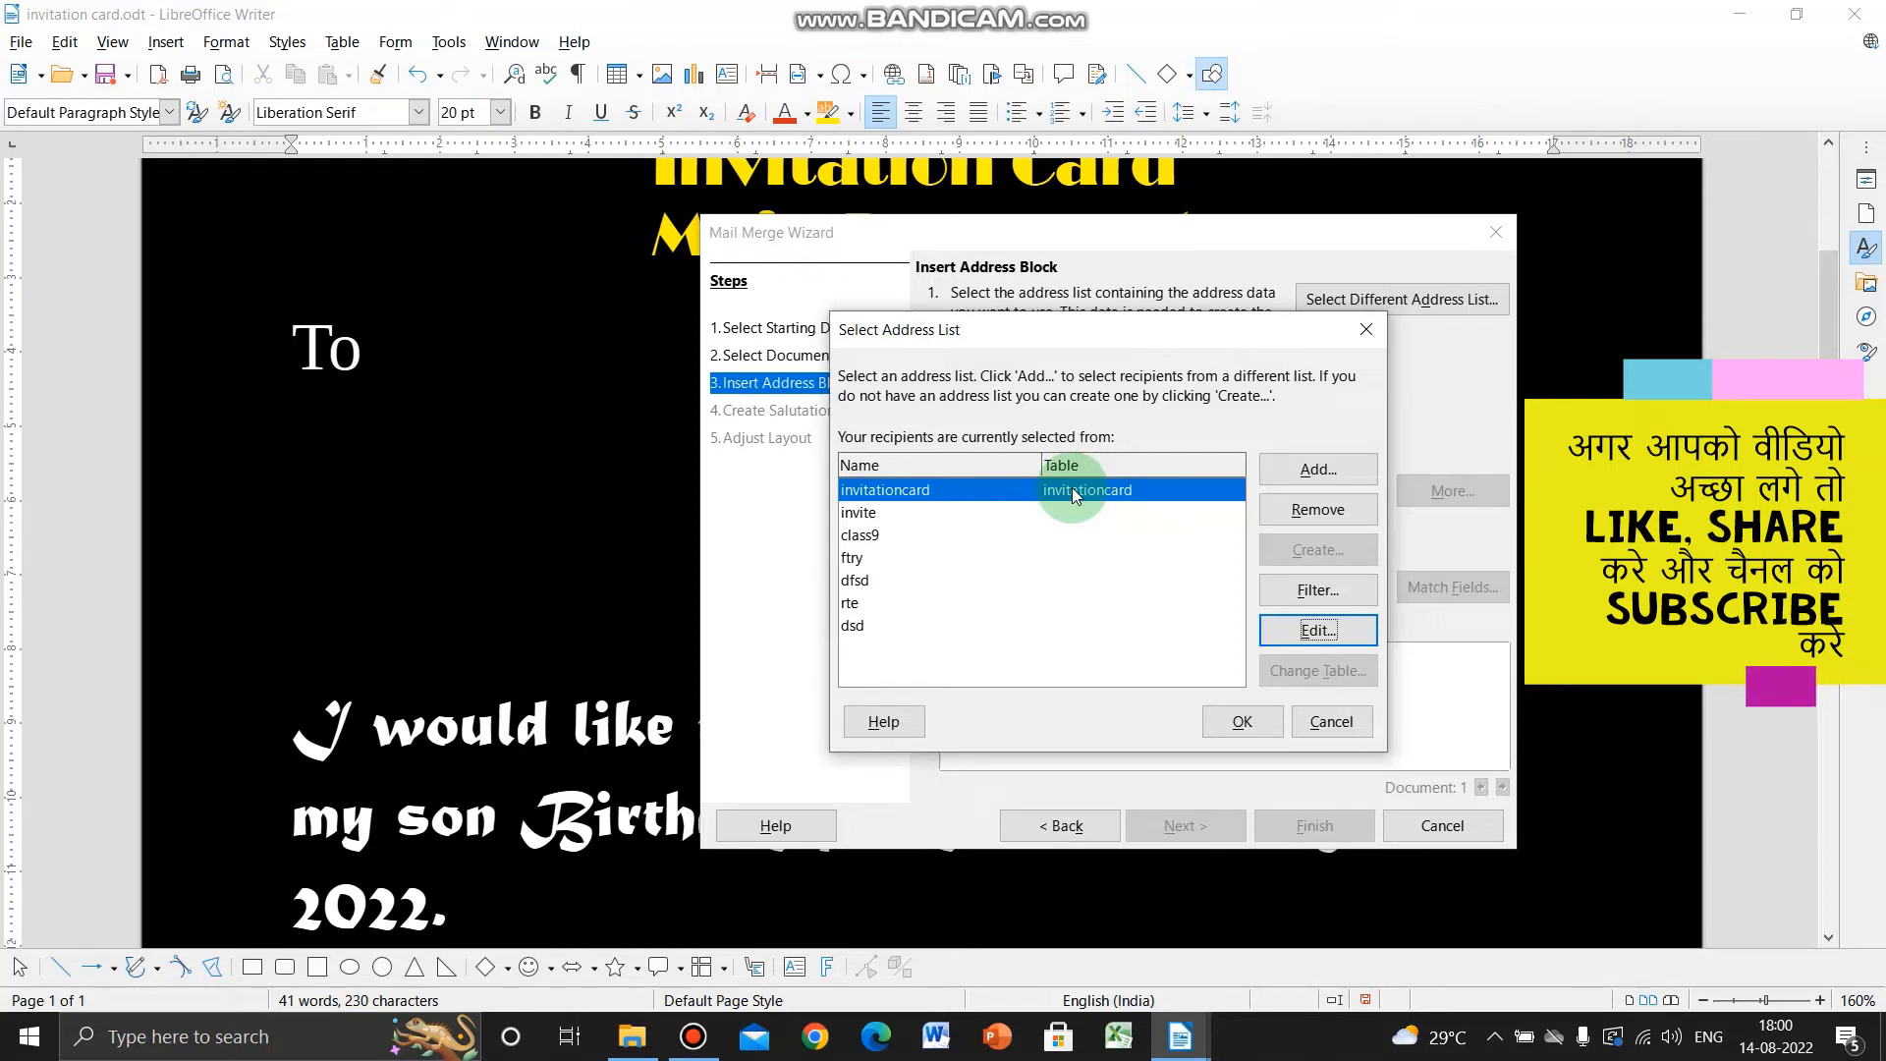
# - Confirm invitationcard as the address list and start a new address block layout
pyautogui.click(1242, 721)
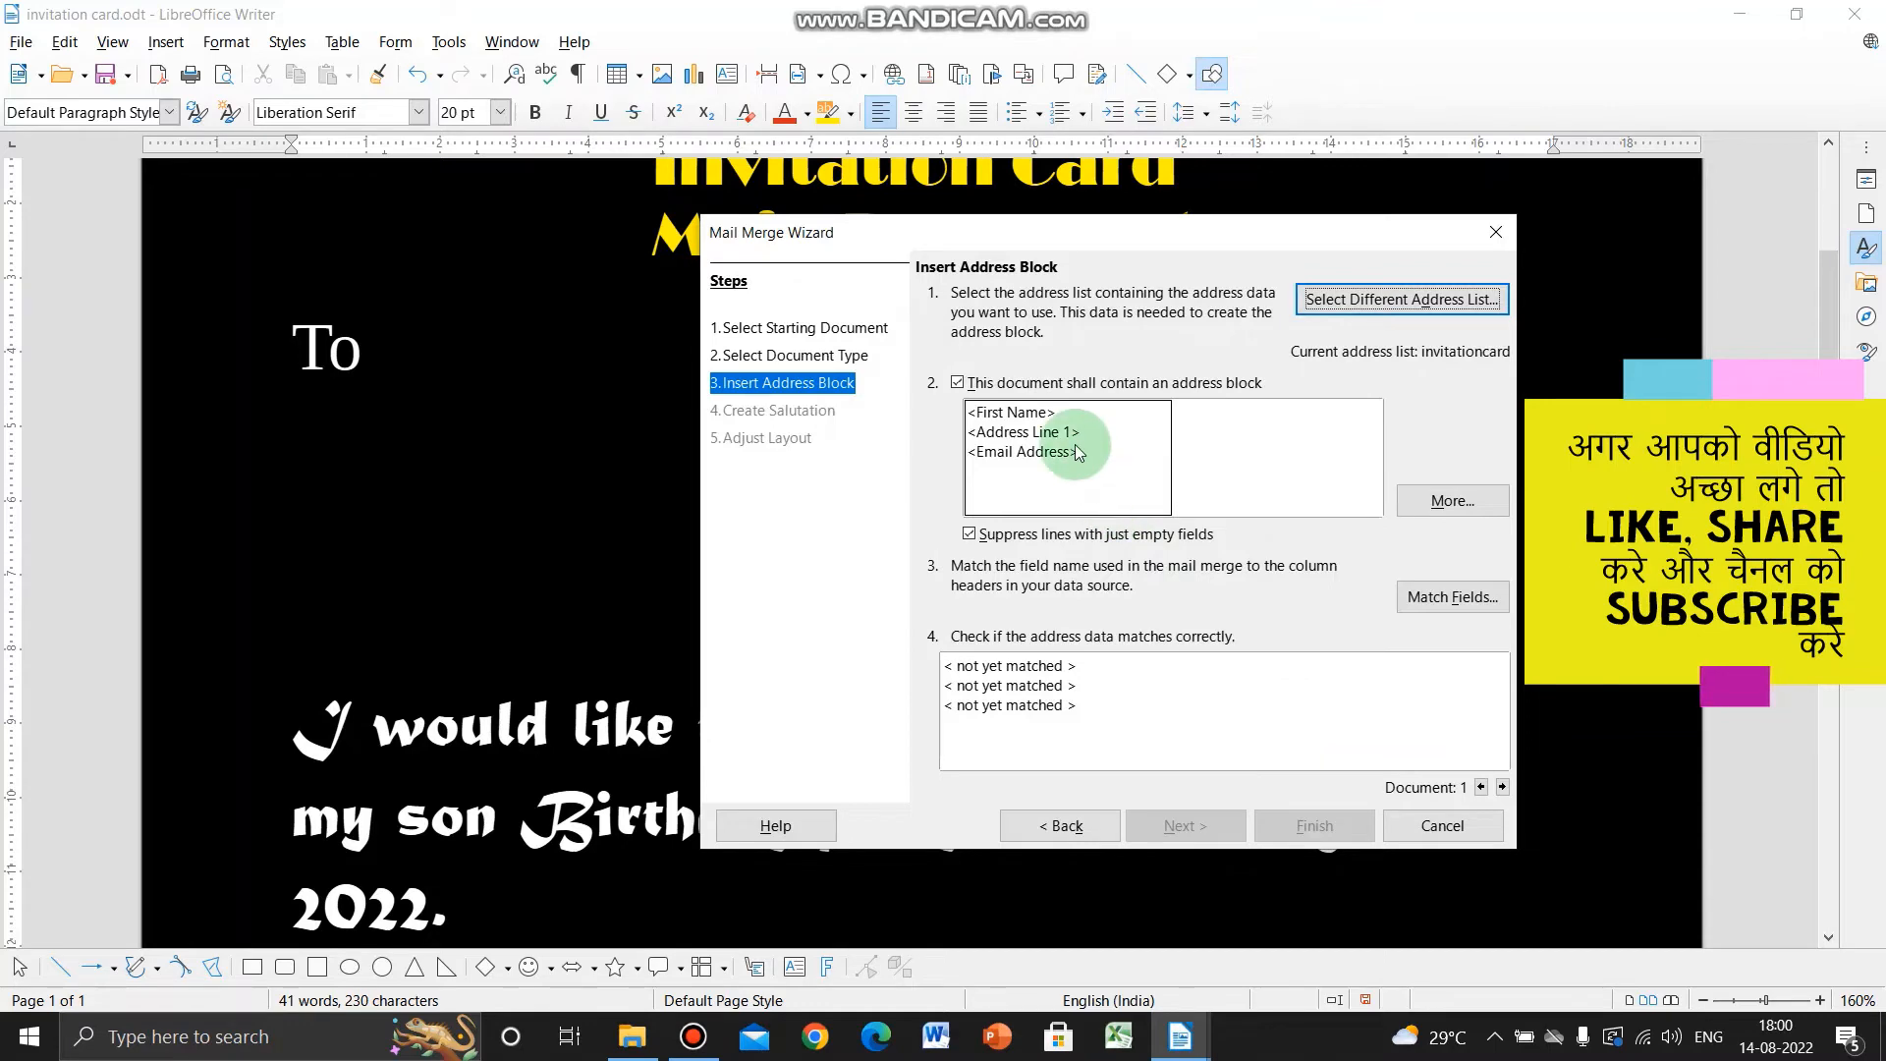
pyautogui.click(1442, 504)
pyautogui.press('Return')
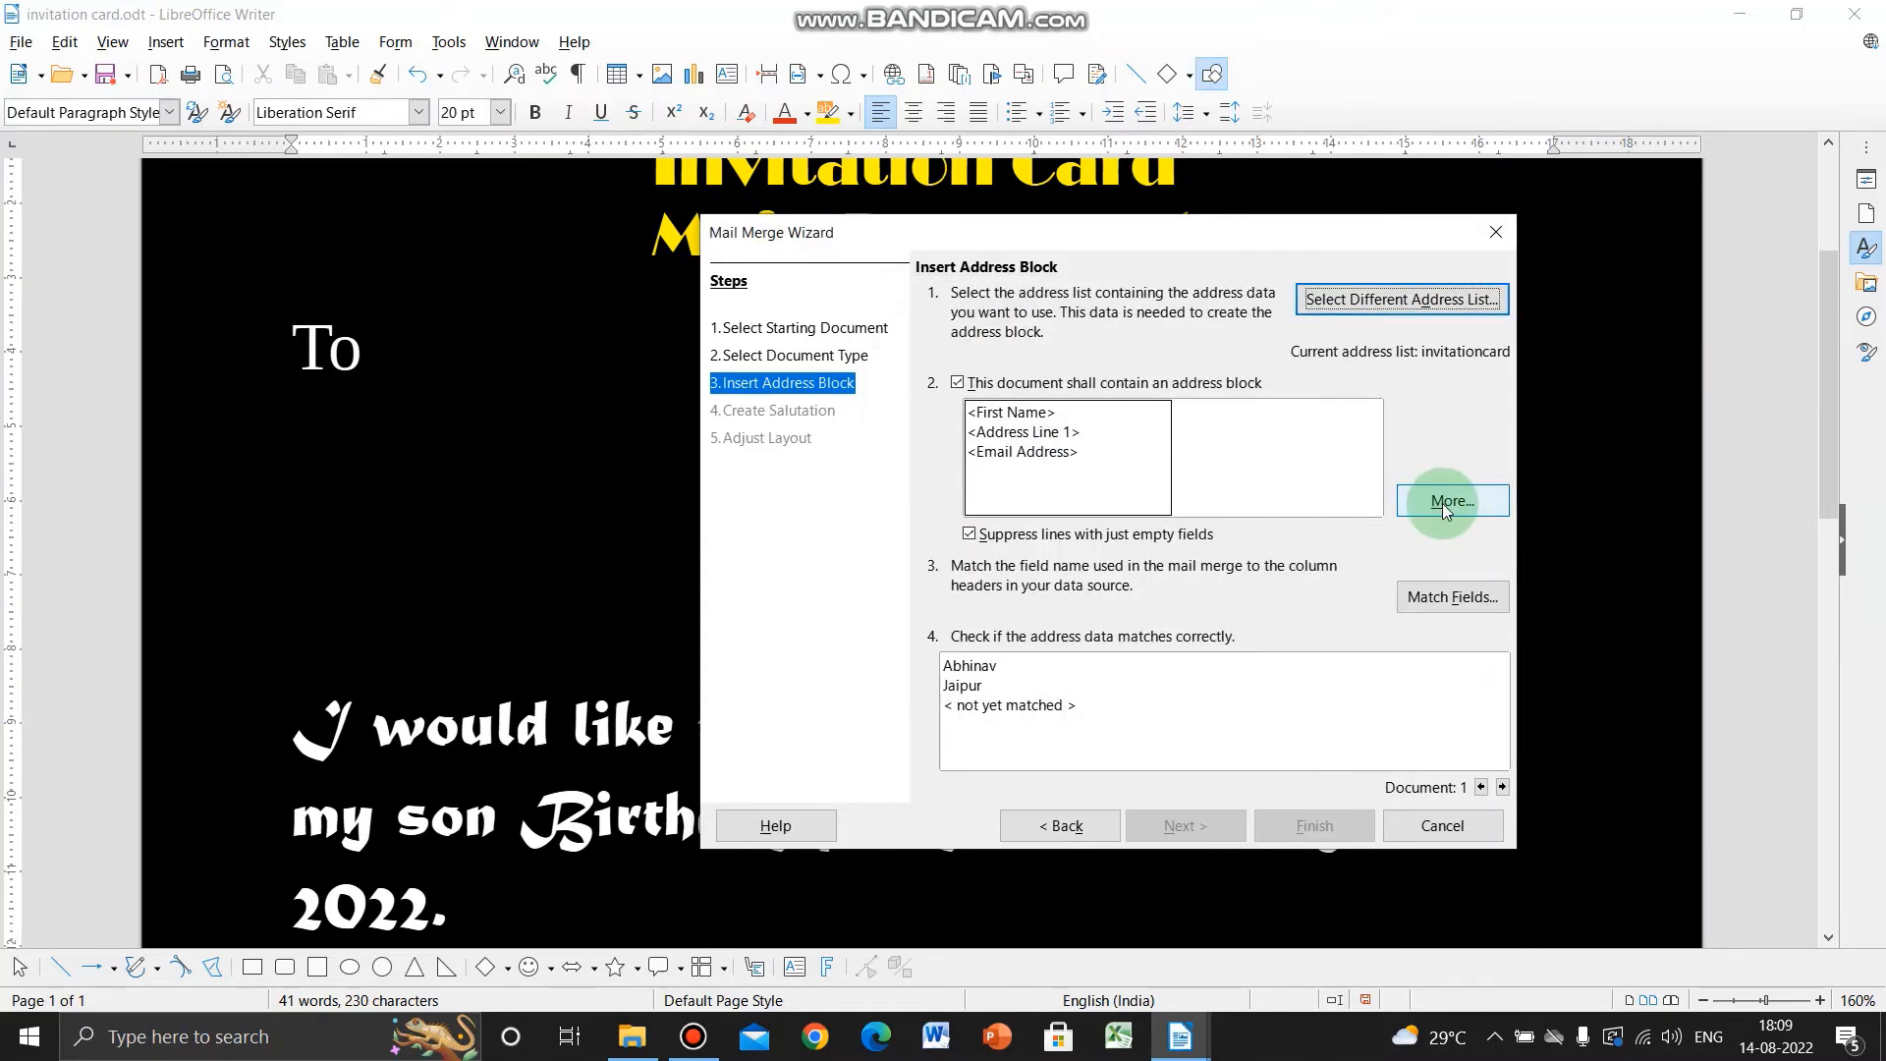
pyautogui.click(1442, 503)
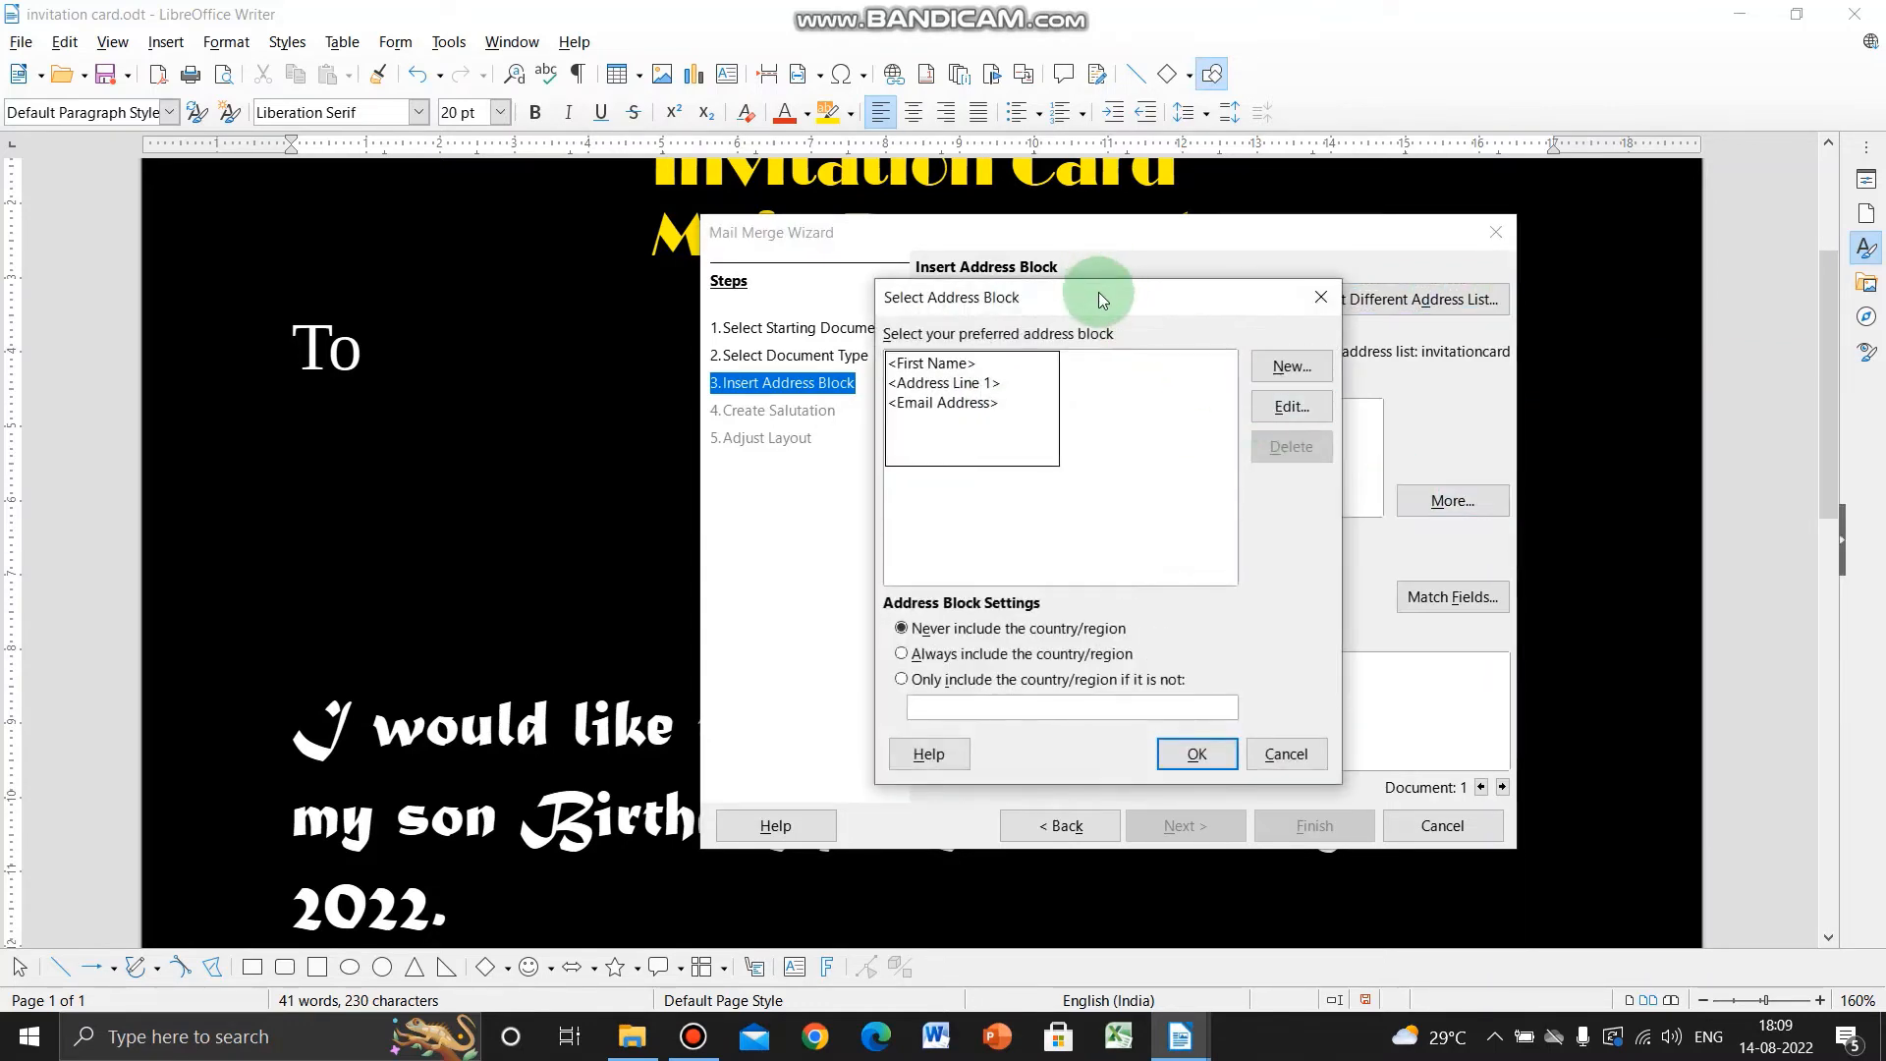
pyautogui.moveTo(1099, 292); pyautogui.dragTo(1012, 314)
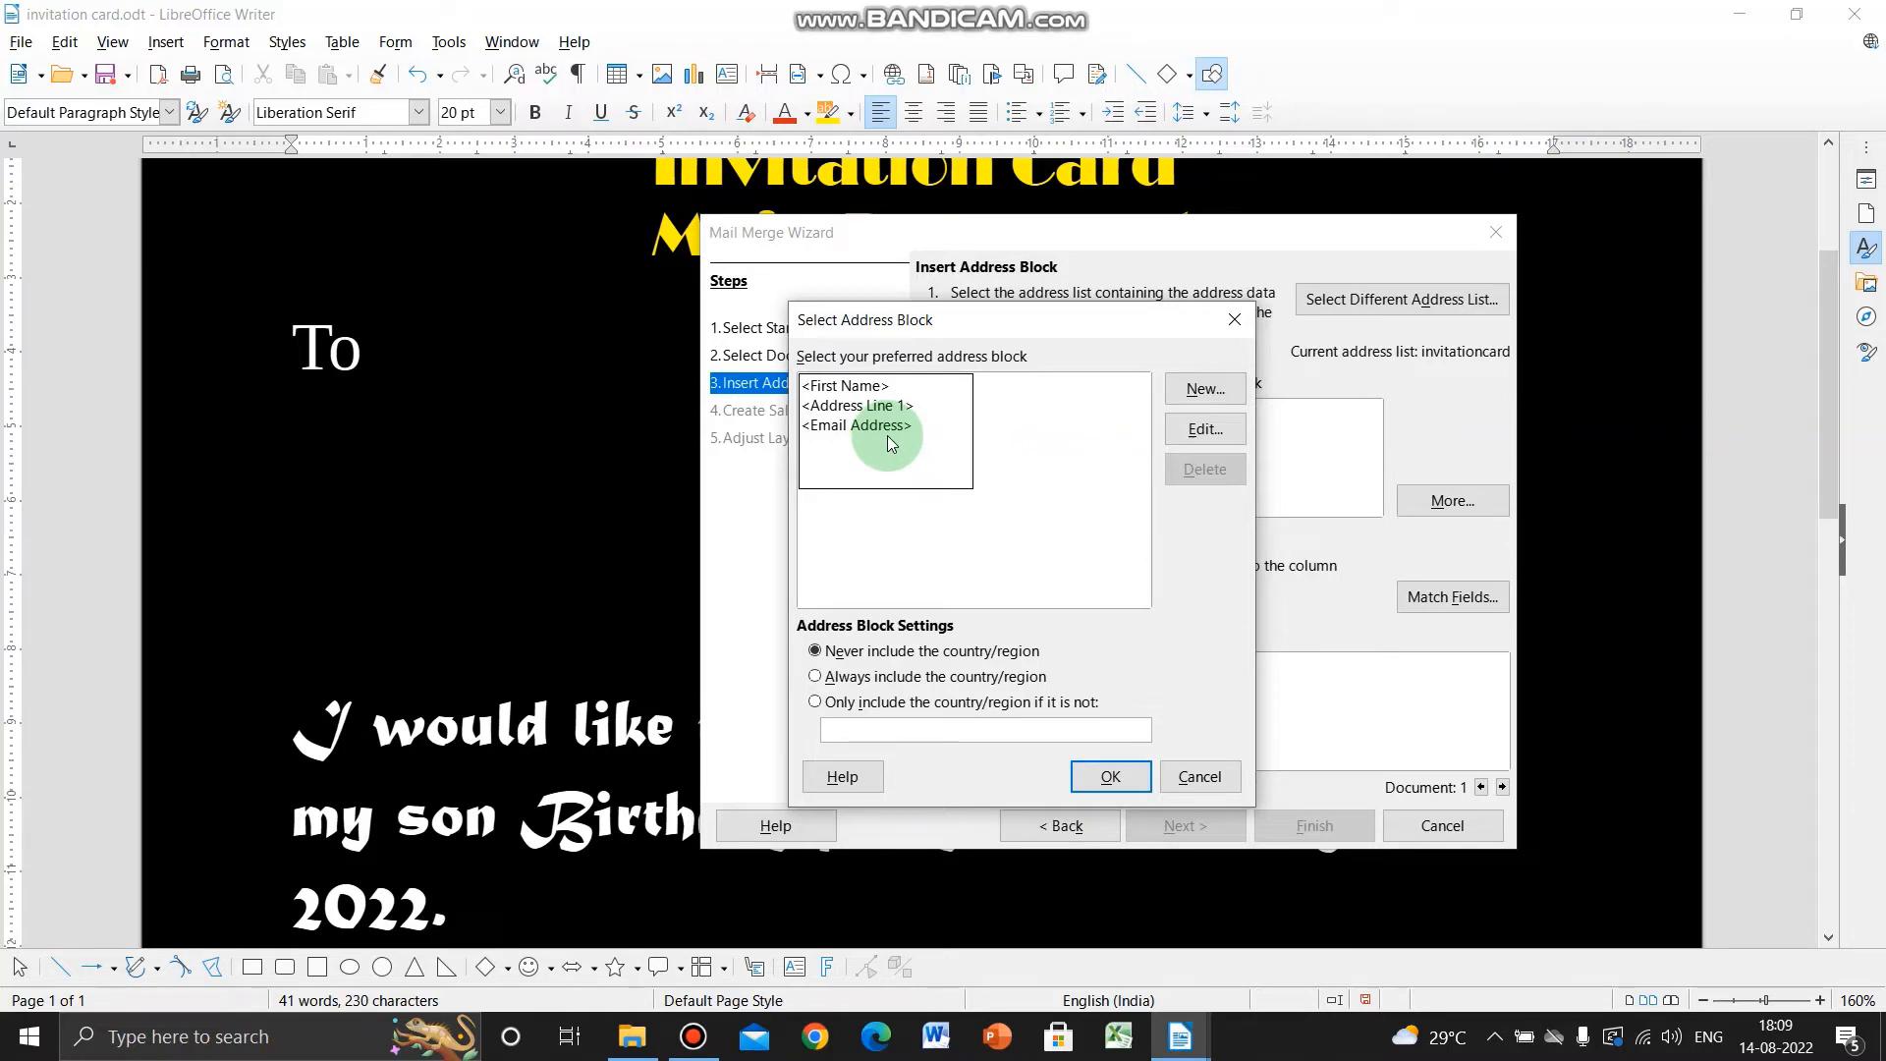
pyautogui.click(1205, 389)
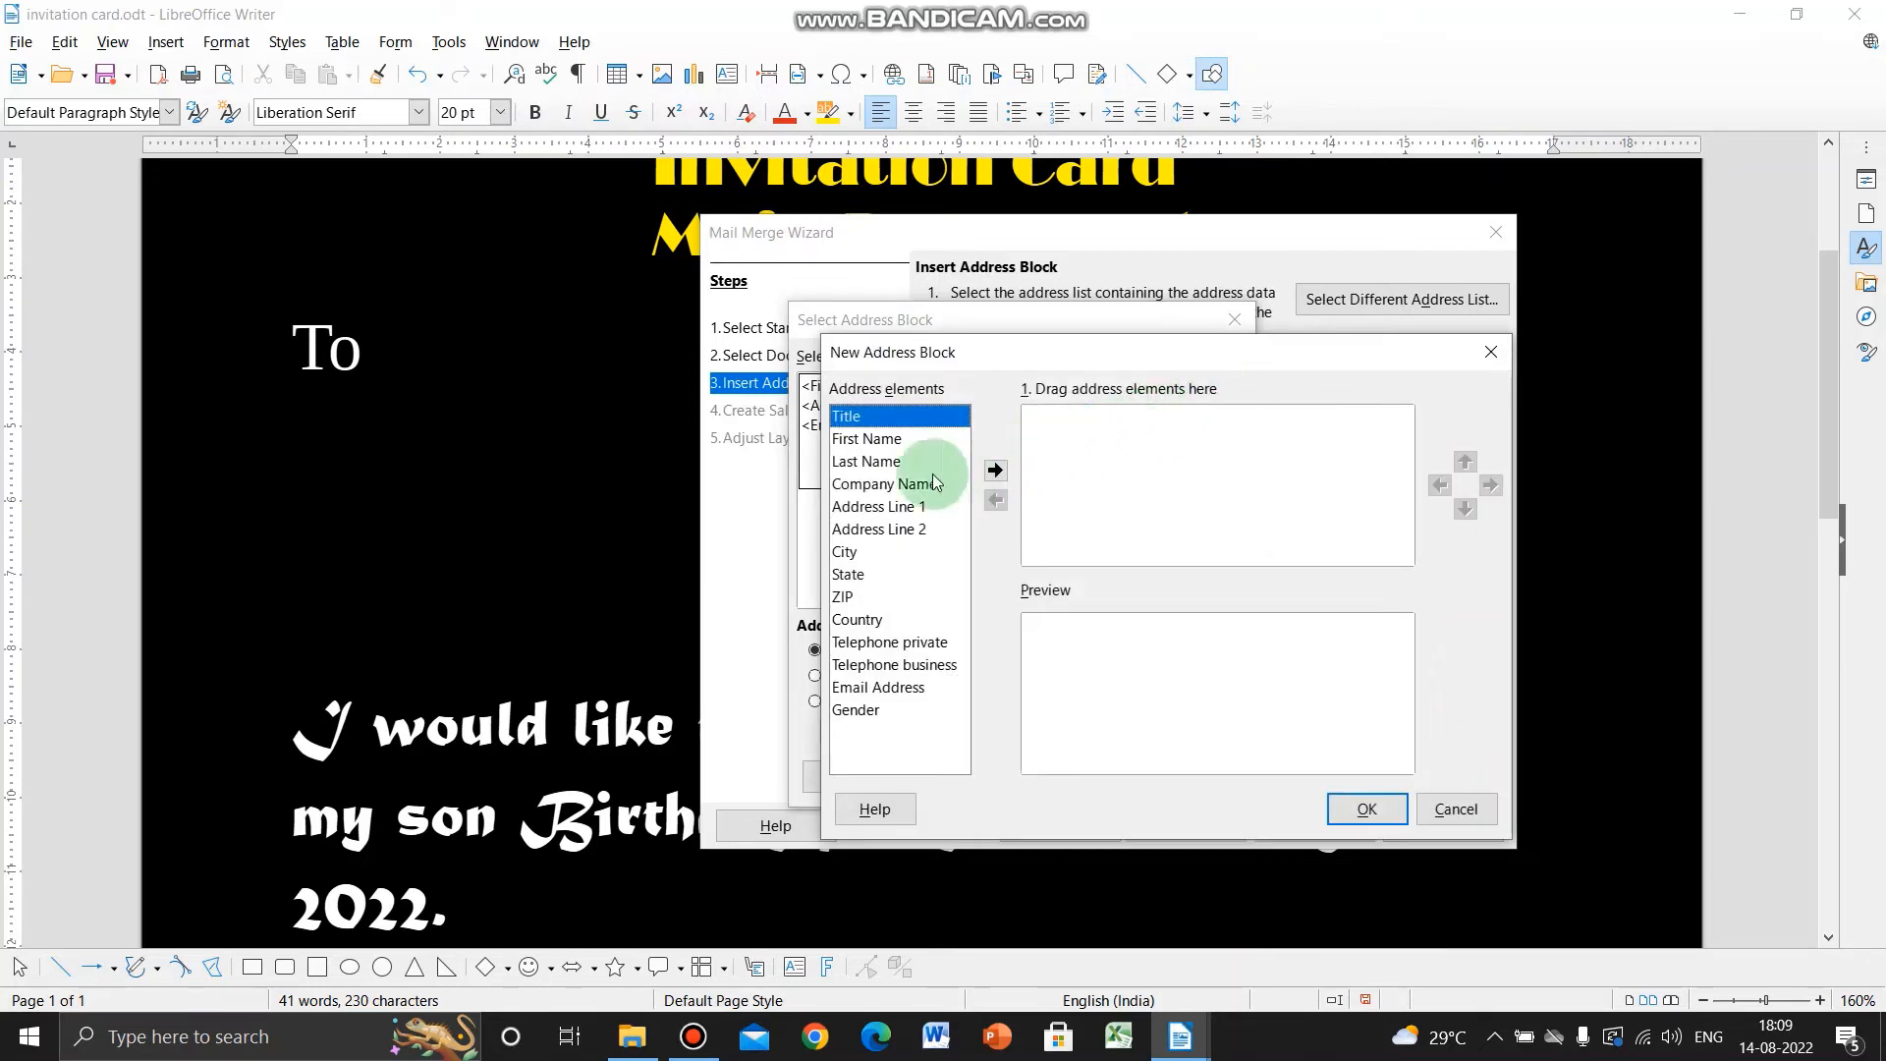
# - Build a block of First Name, Address Line 1 and Telephone private on separate lines and save it
pyautogui.click(884, 440)
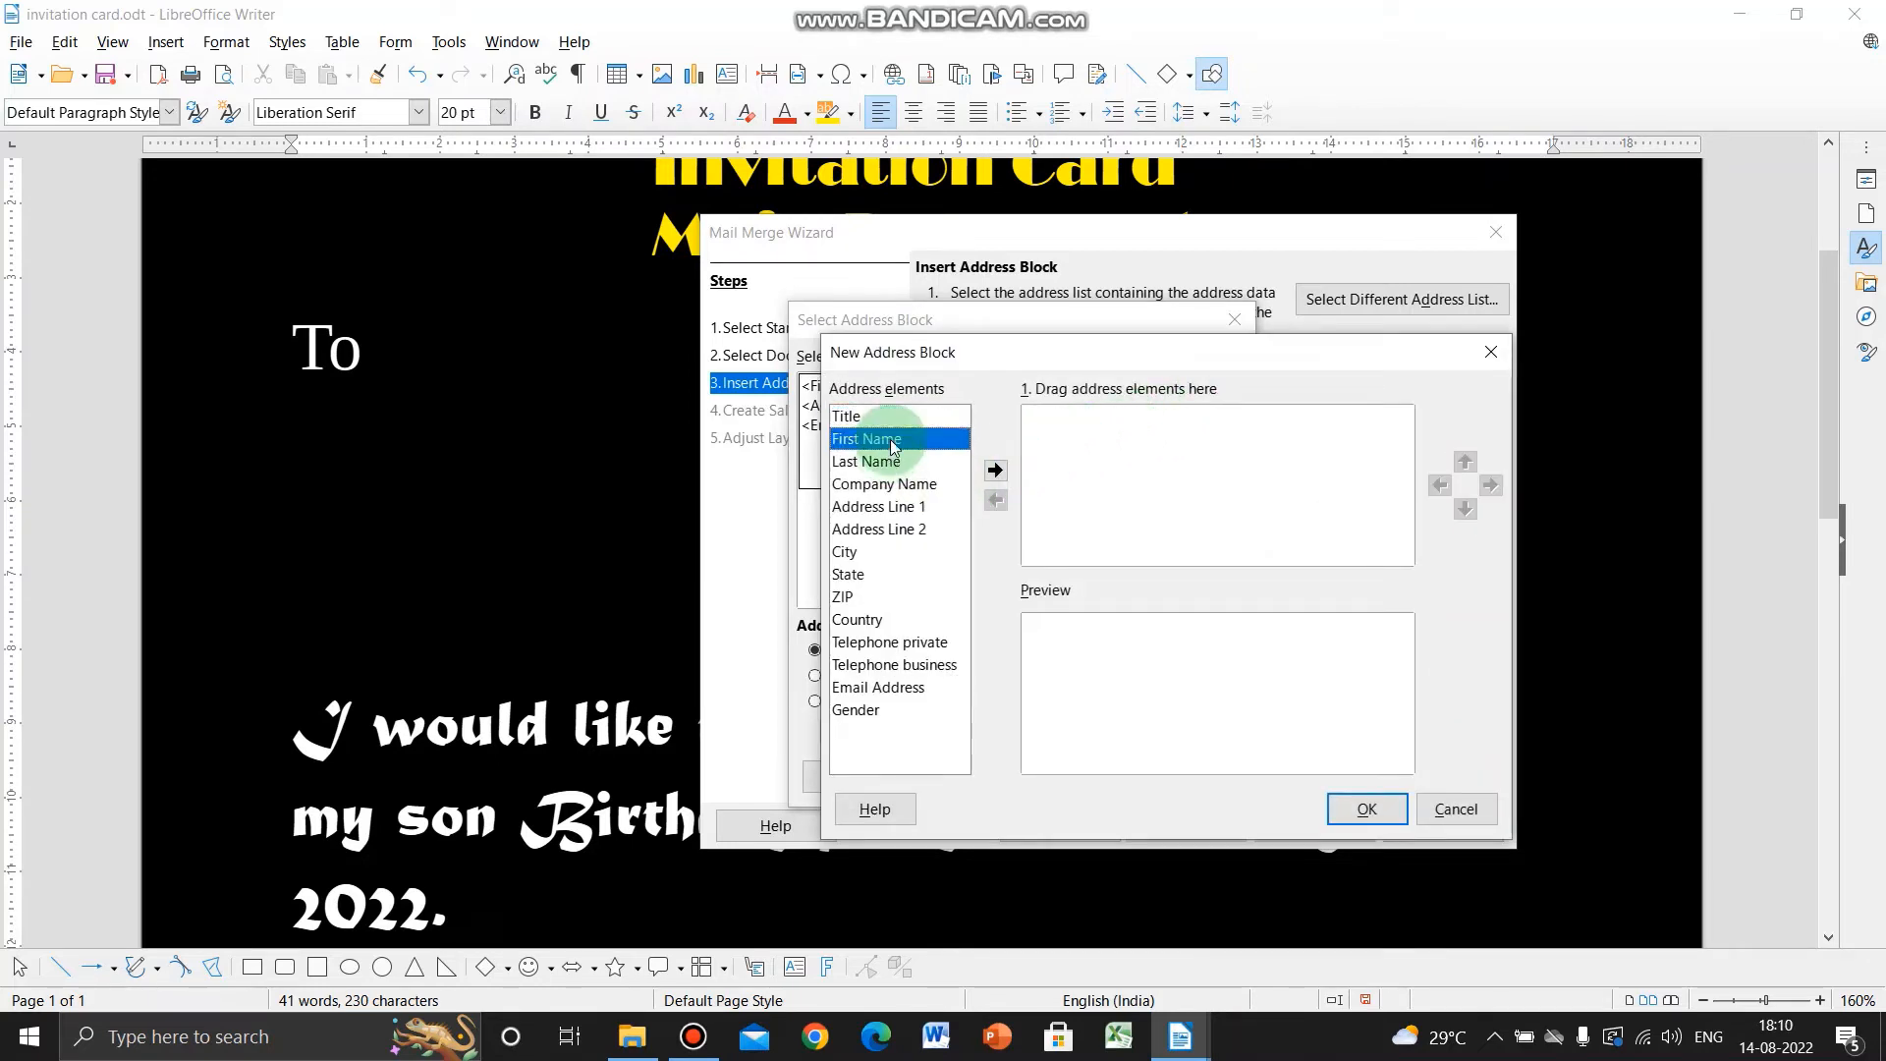
pyautogui.click(996, 472)
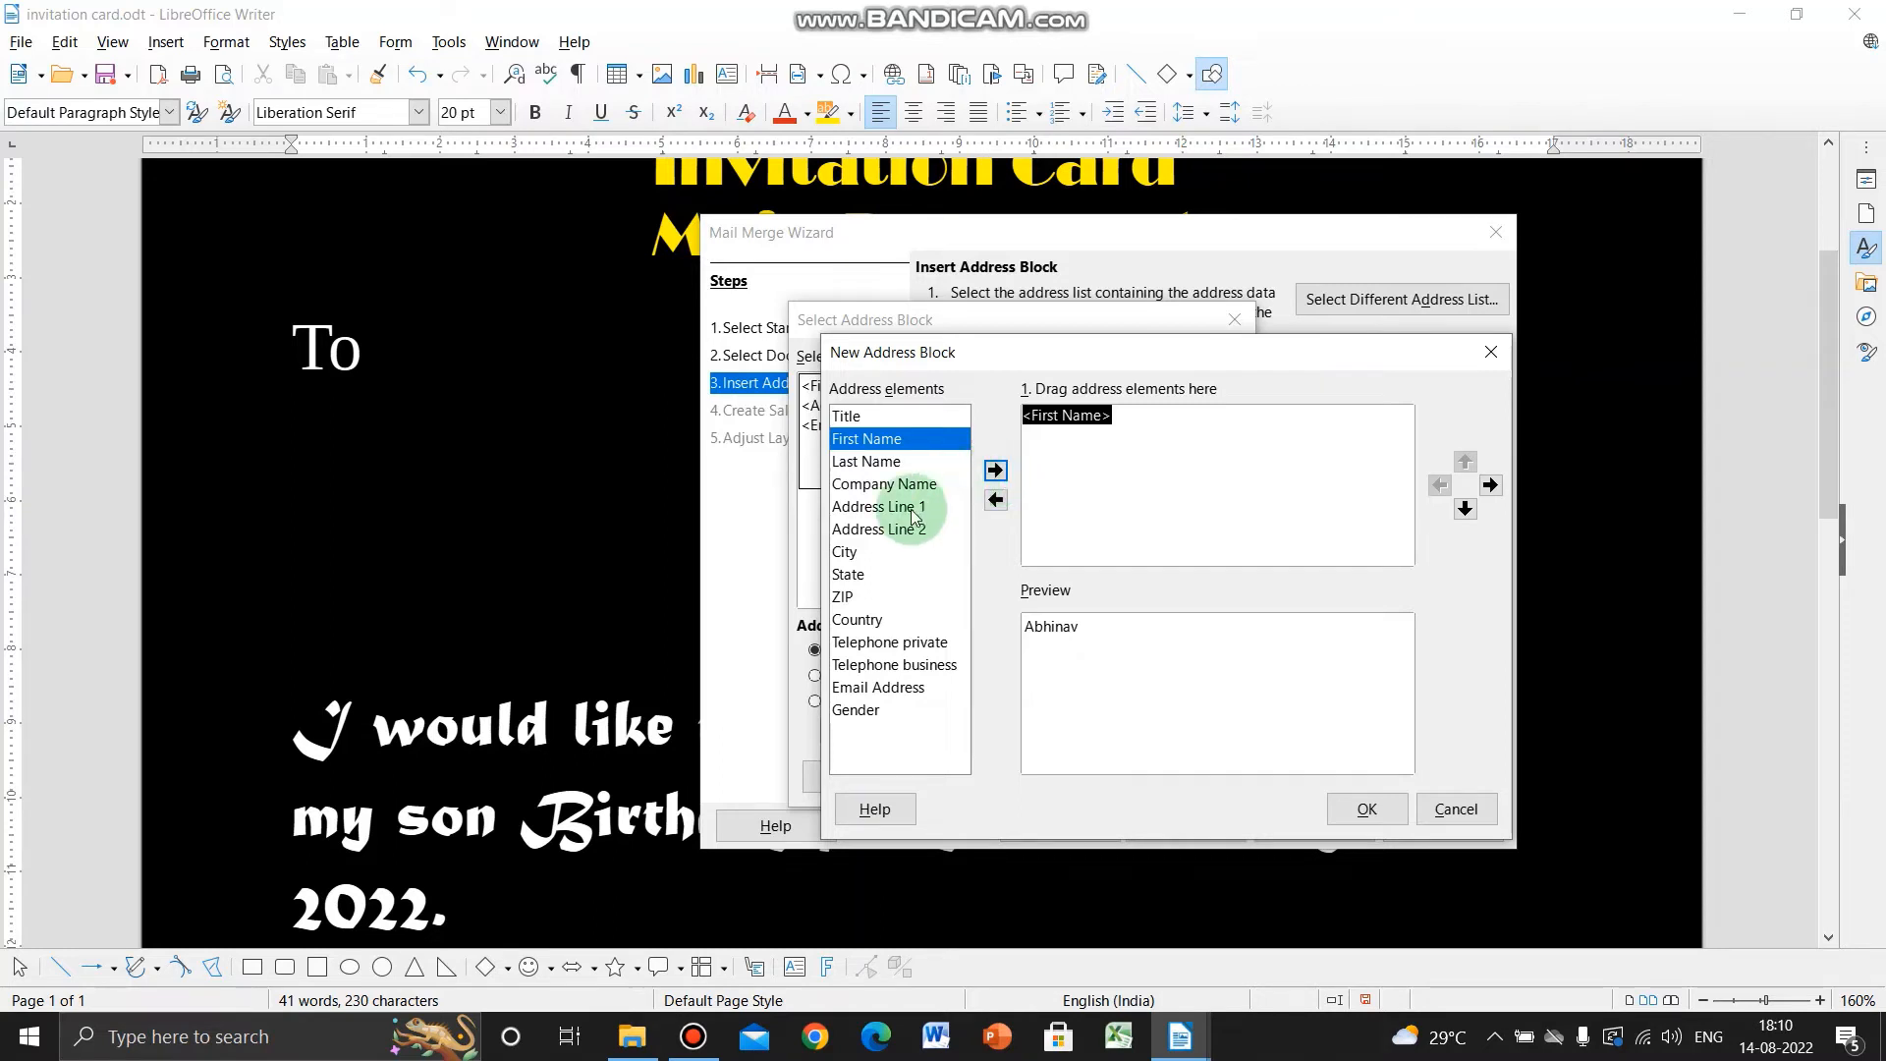
pyautogui.click(879, 506)
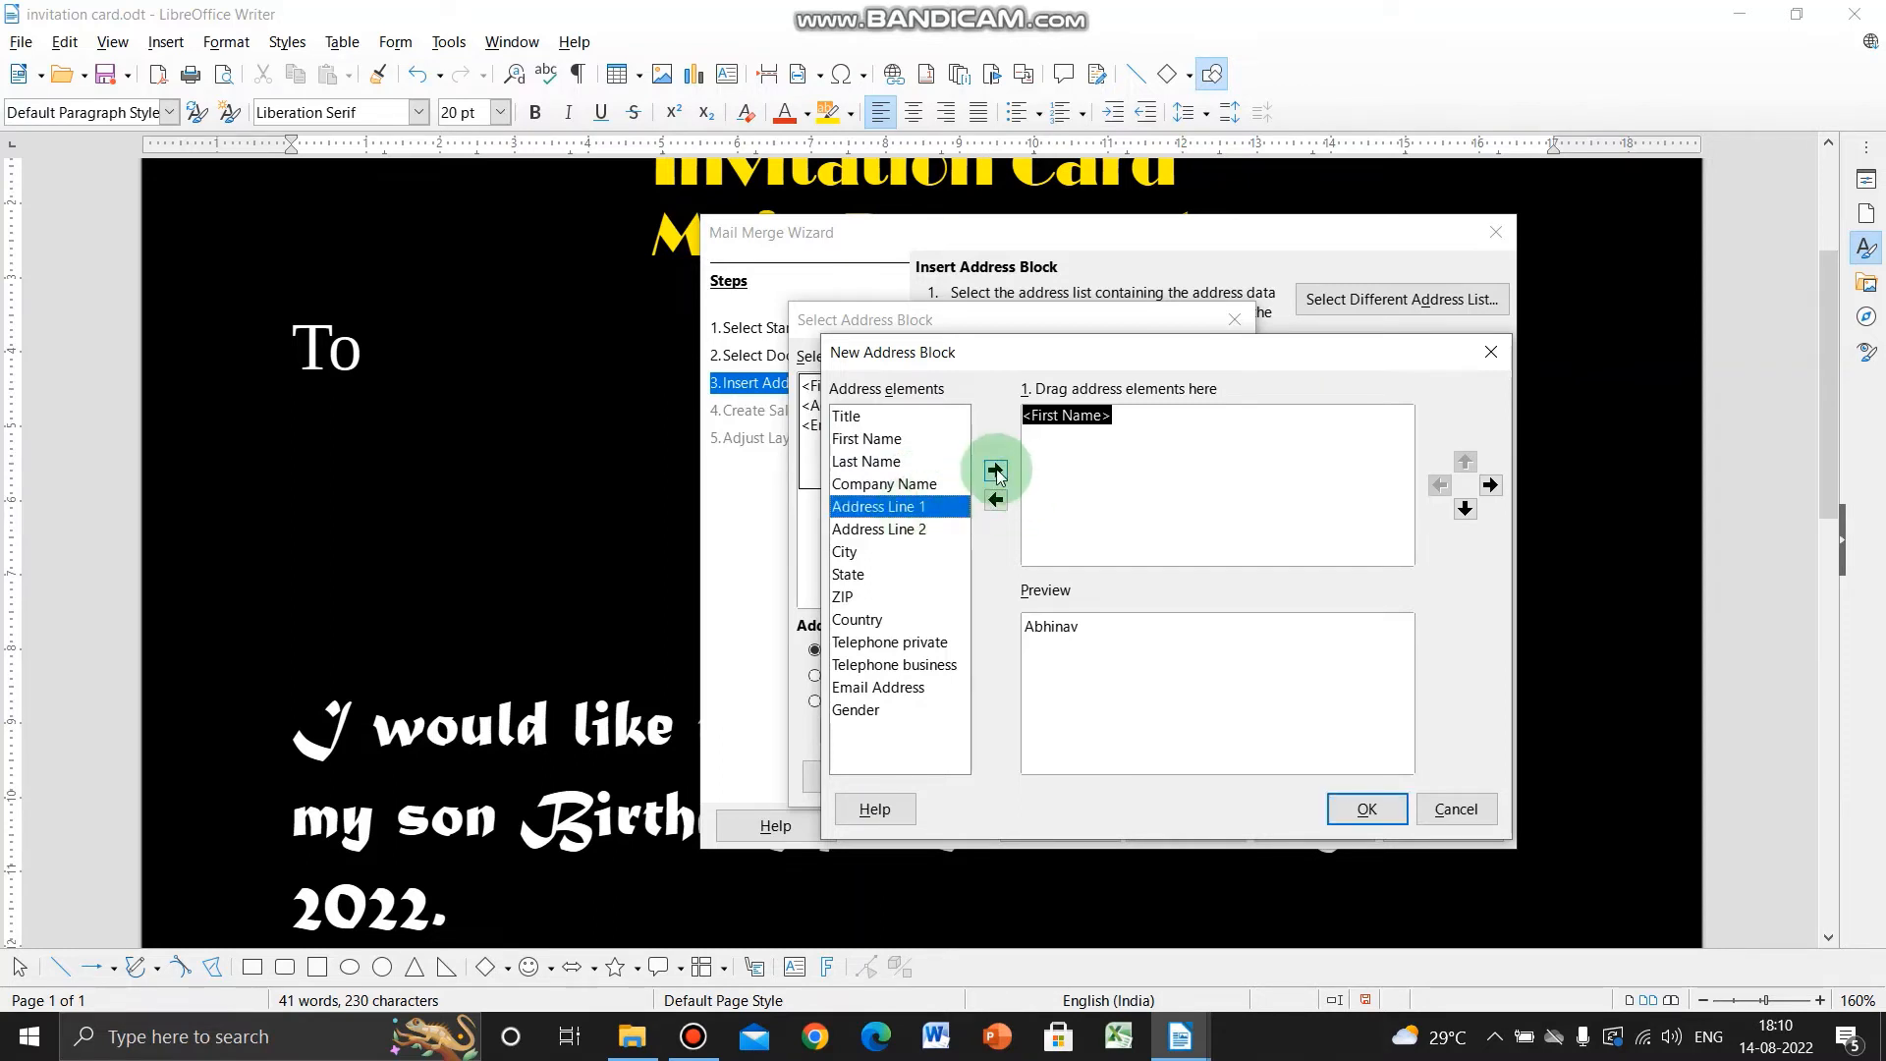
pyautogui.click(997, 472)
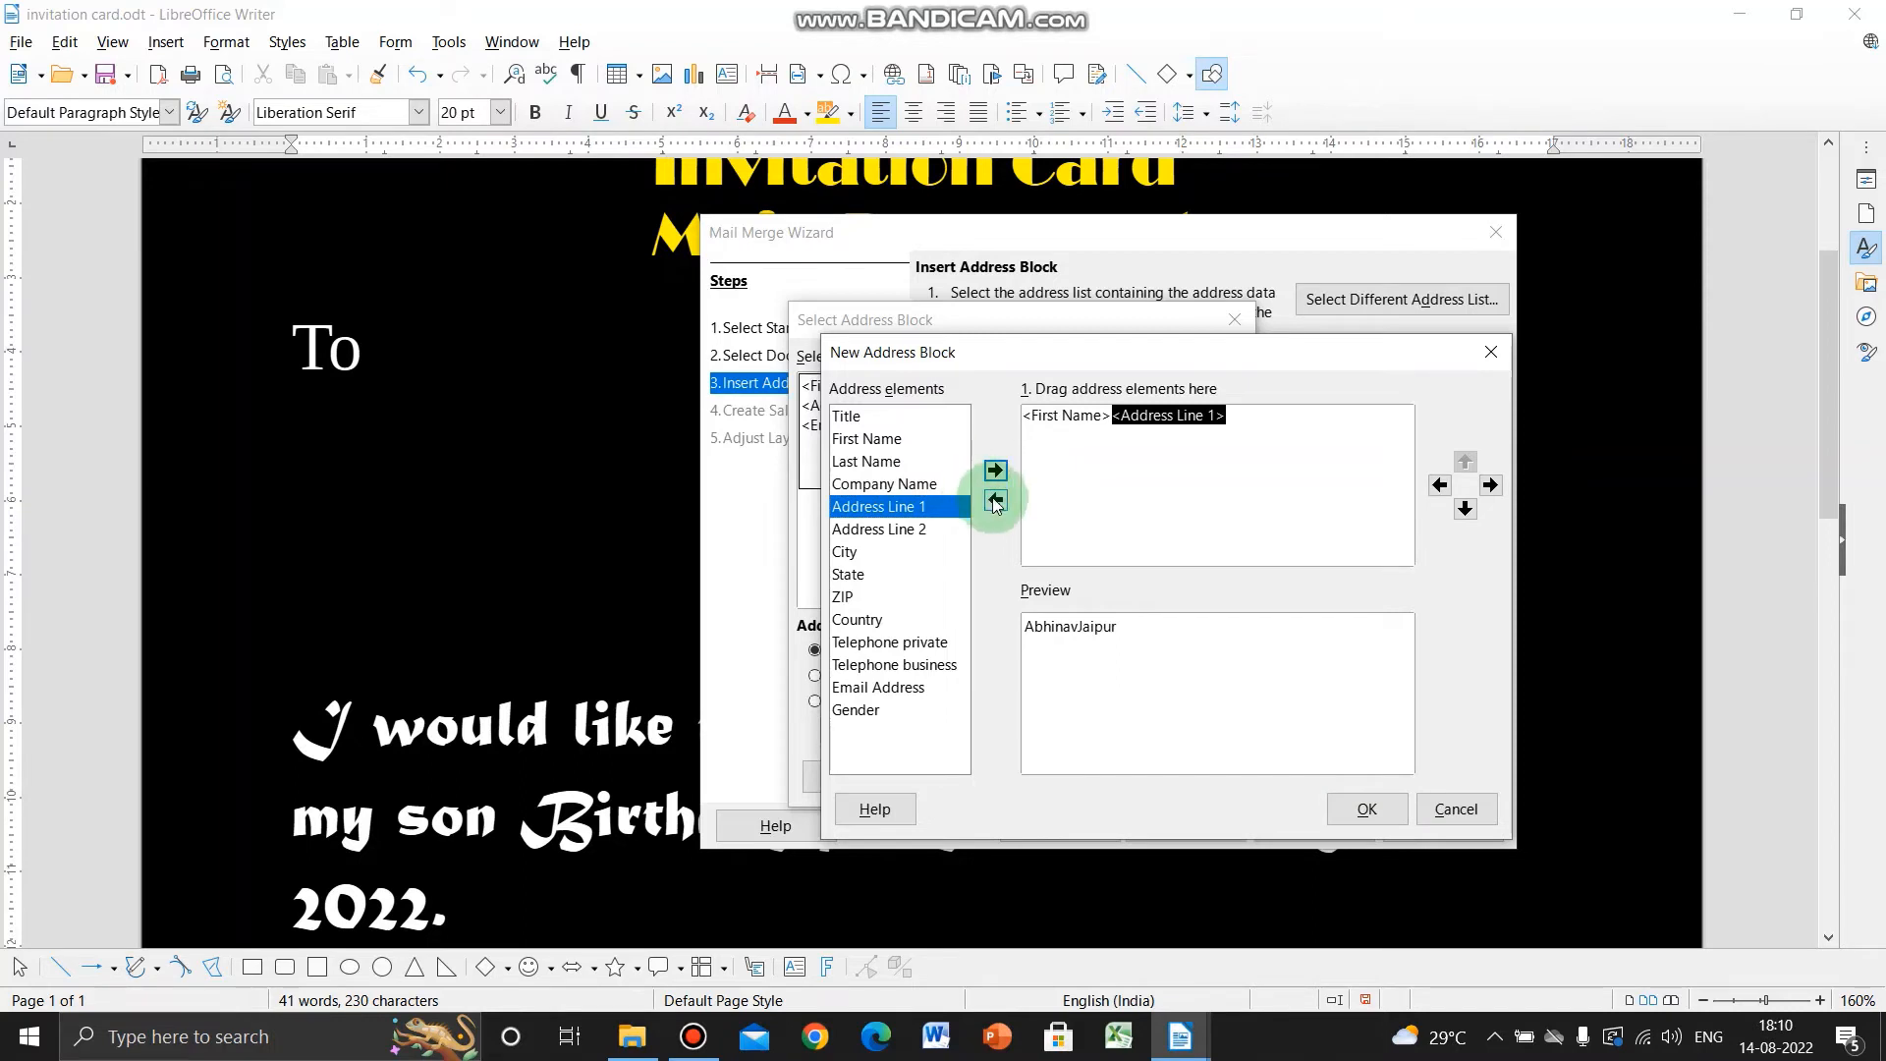
pyautogui.click(1465, 510)
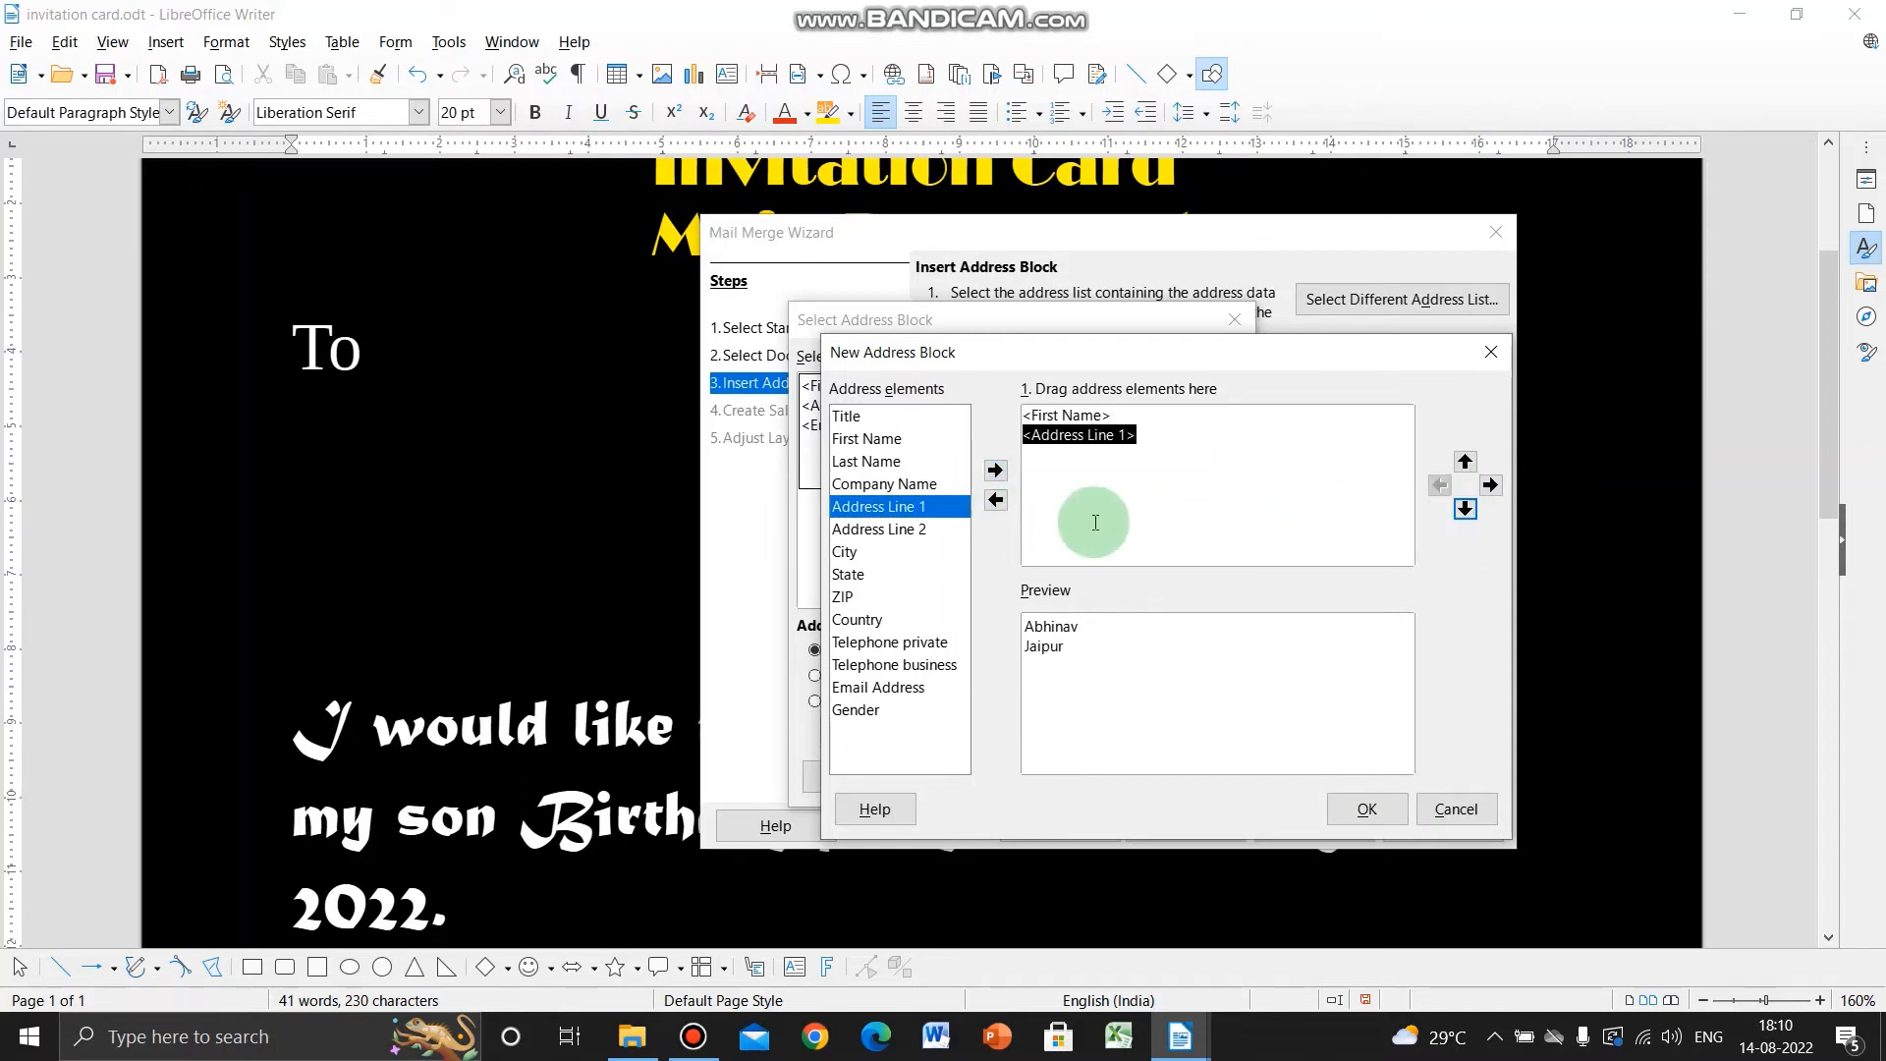
pyautogui.click(878, 644)
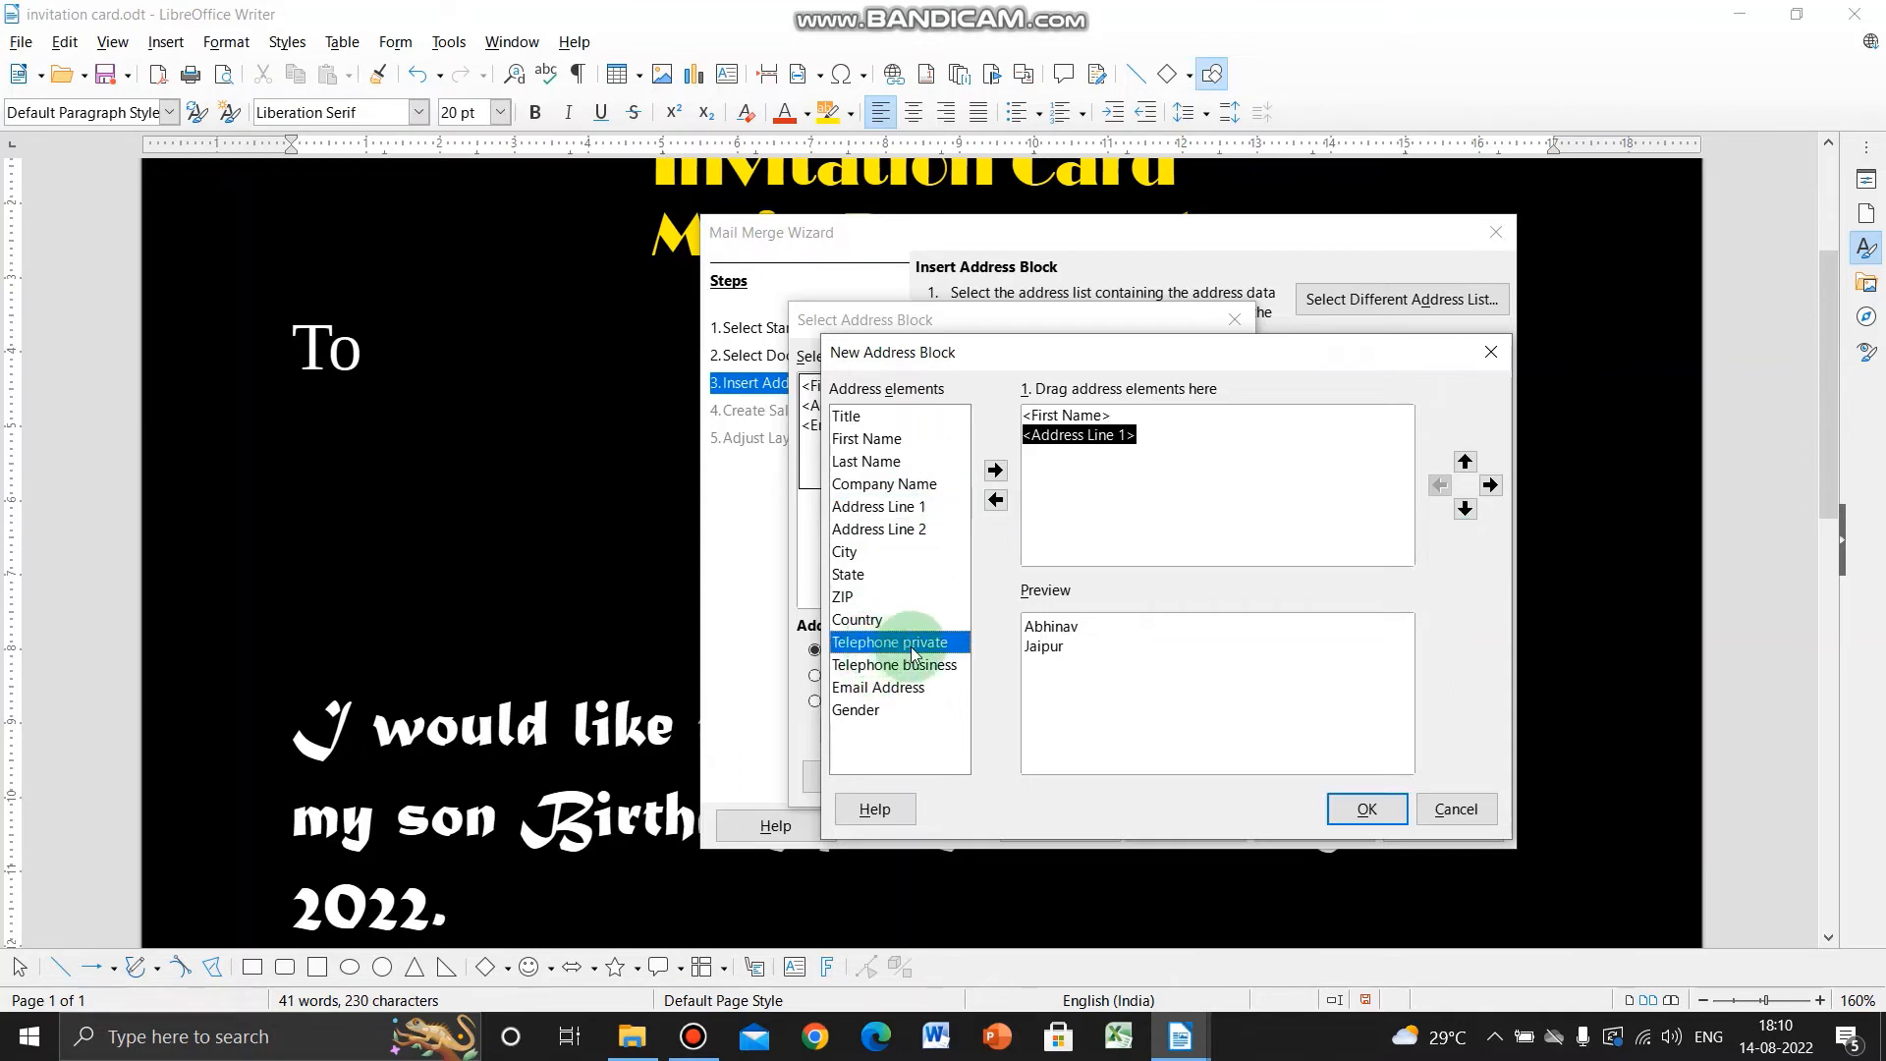
pyautogui.click(995, 469)
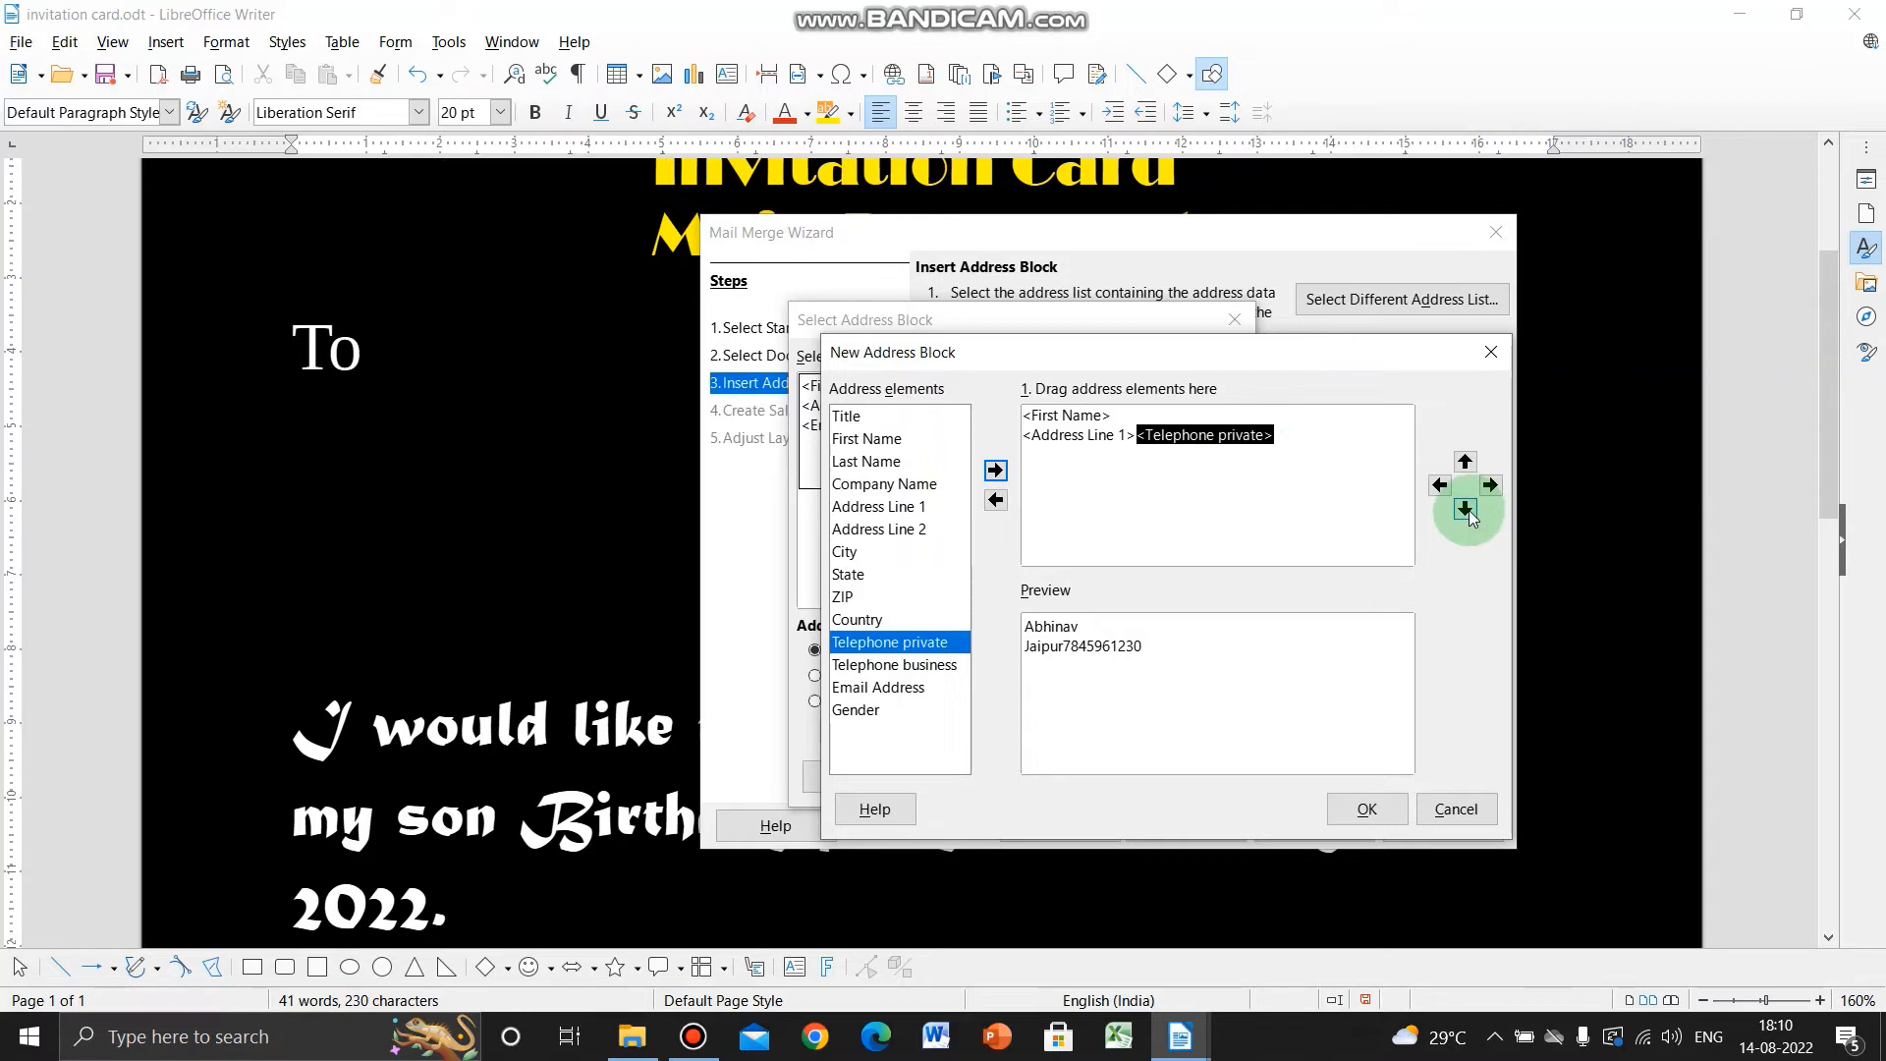
pyautogui.click(1465, 509)
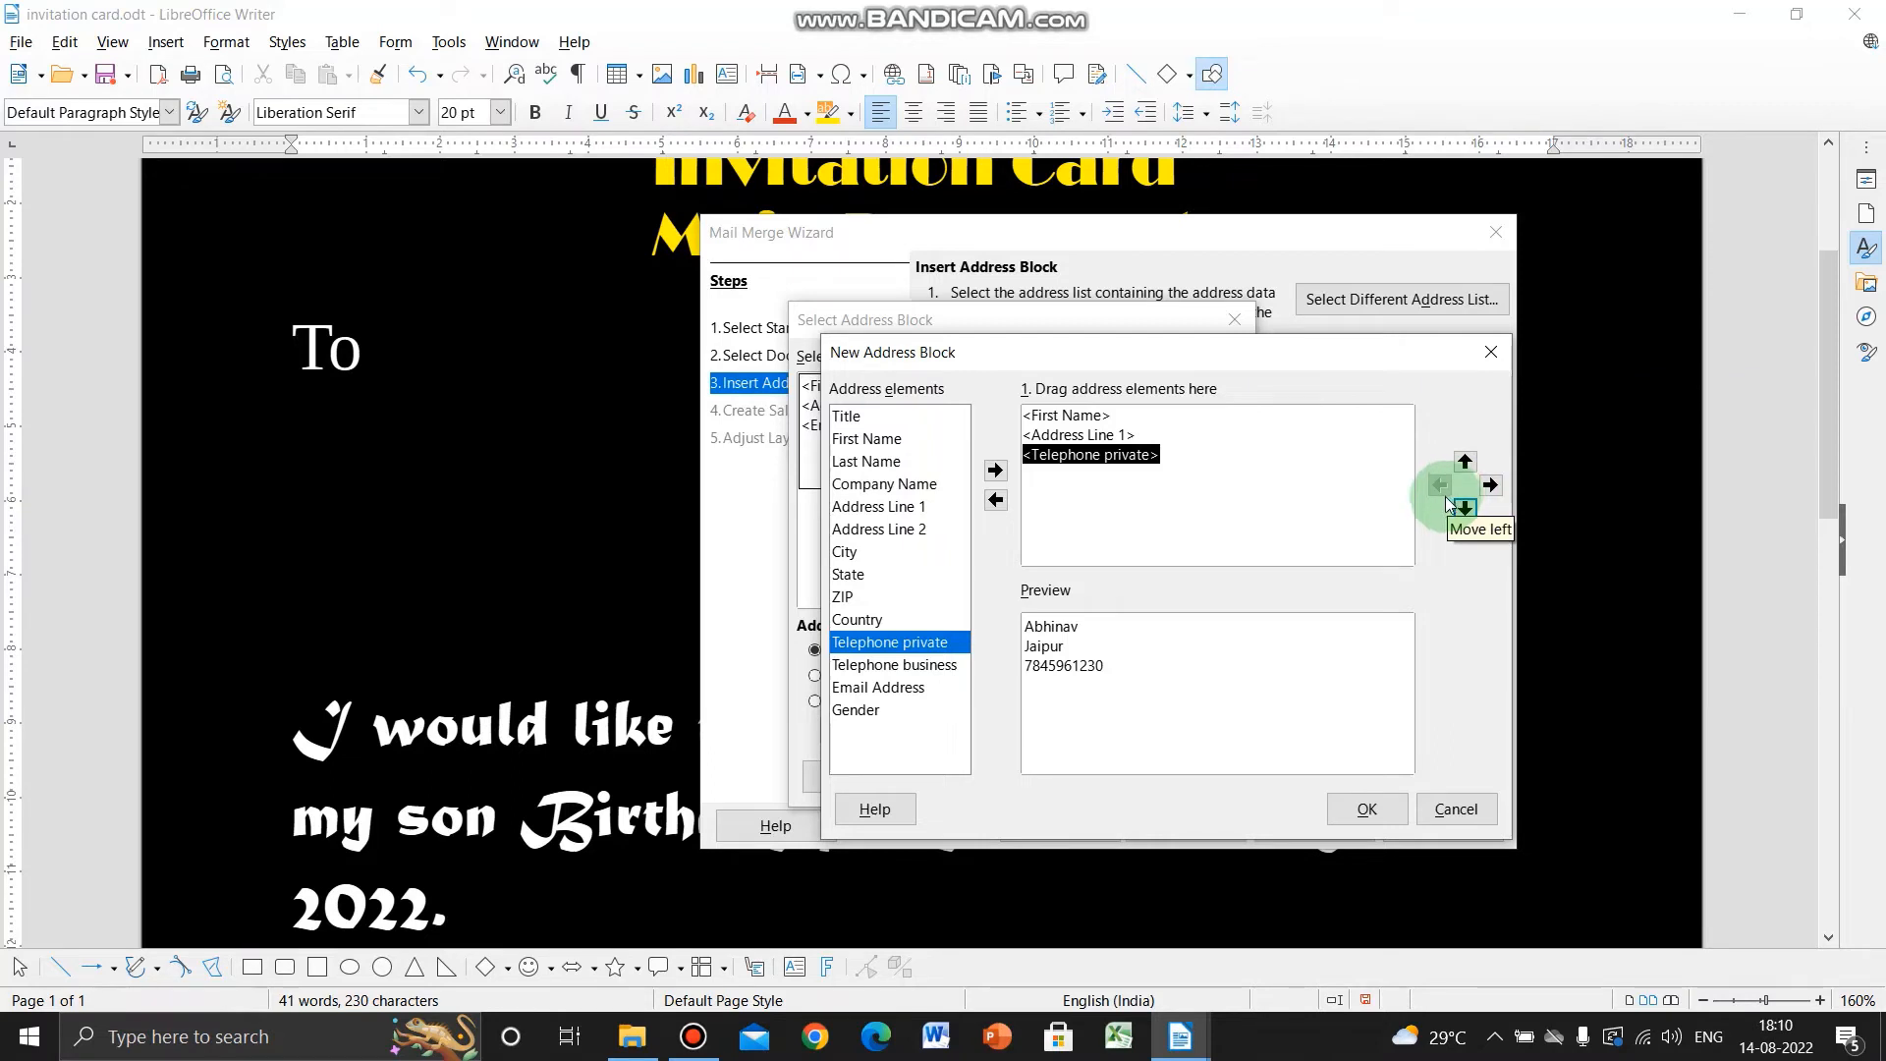
pyautogui.click(1080, 415)
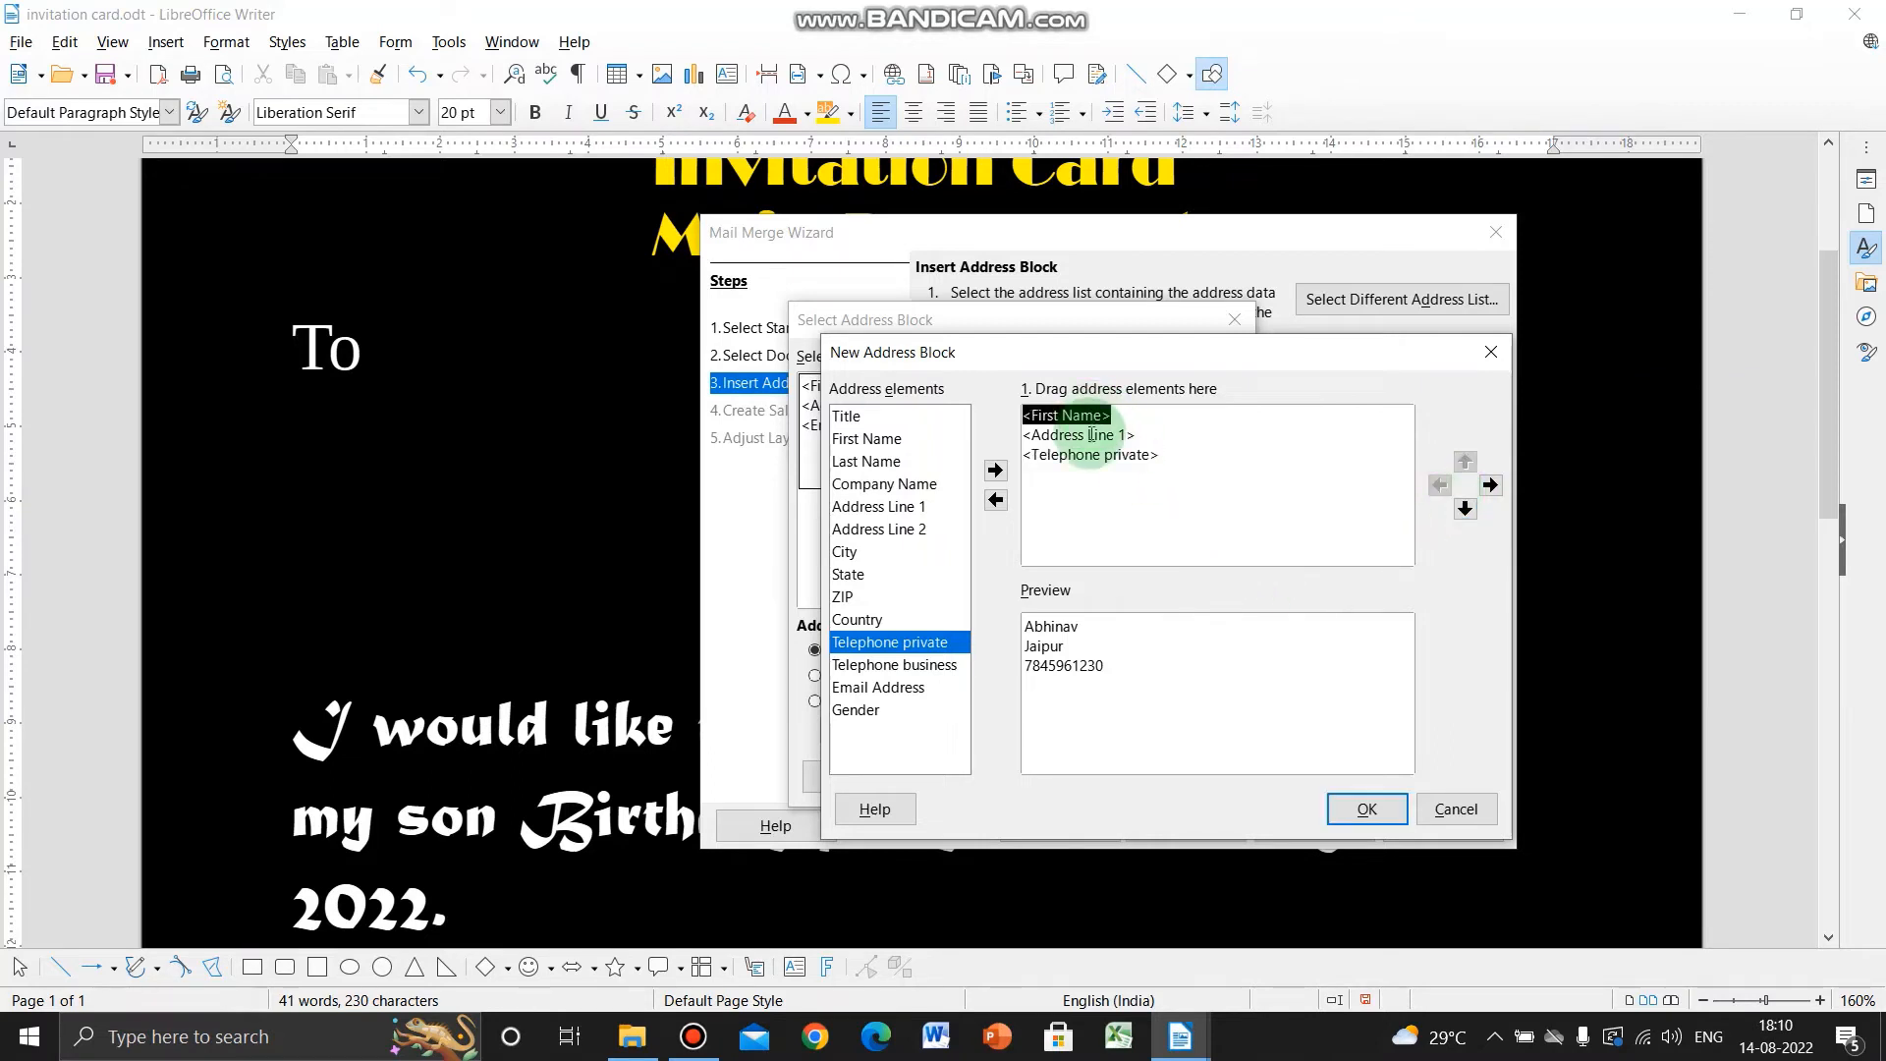
pyautogui.click(1066, 454)
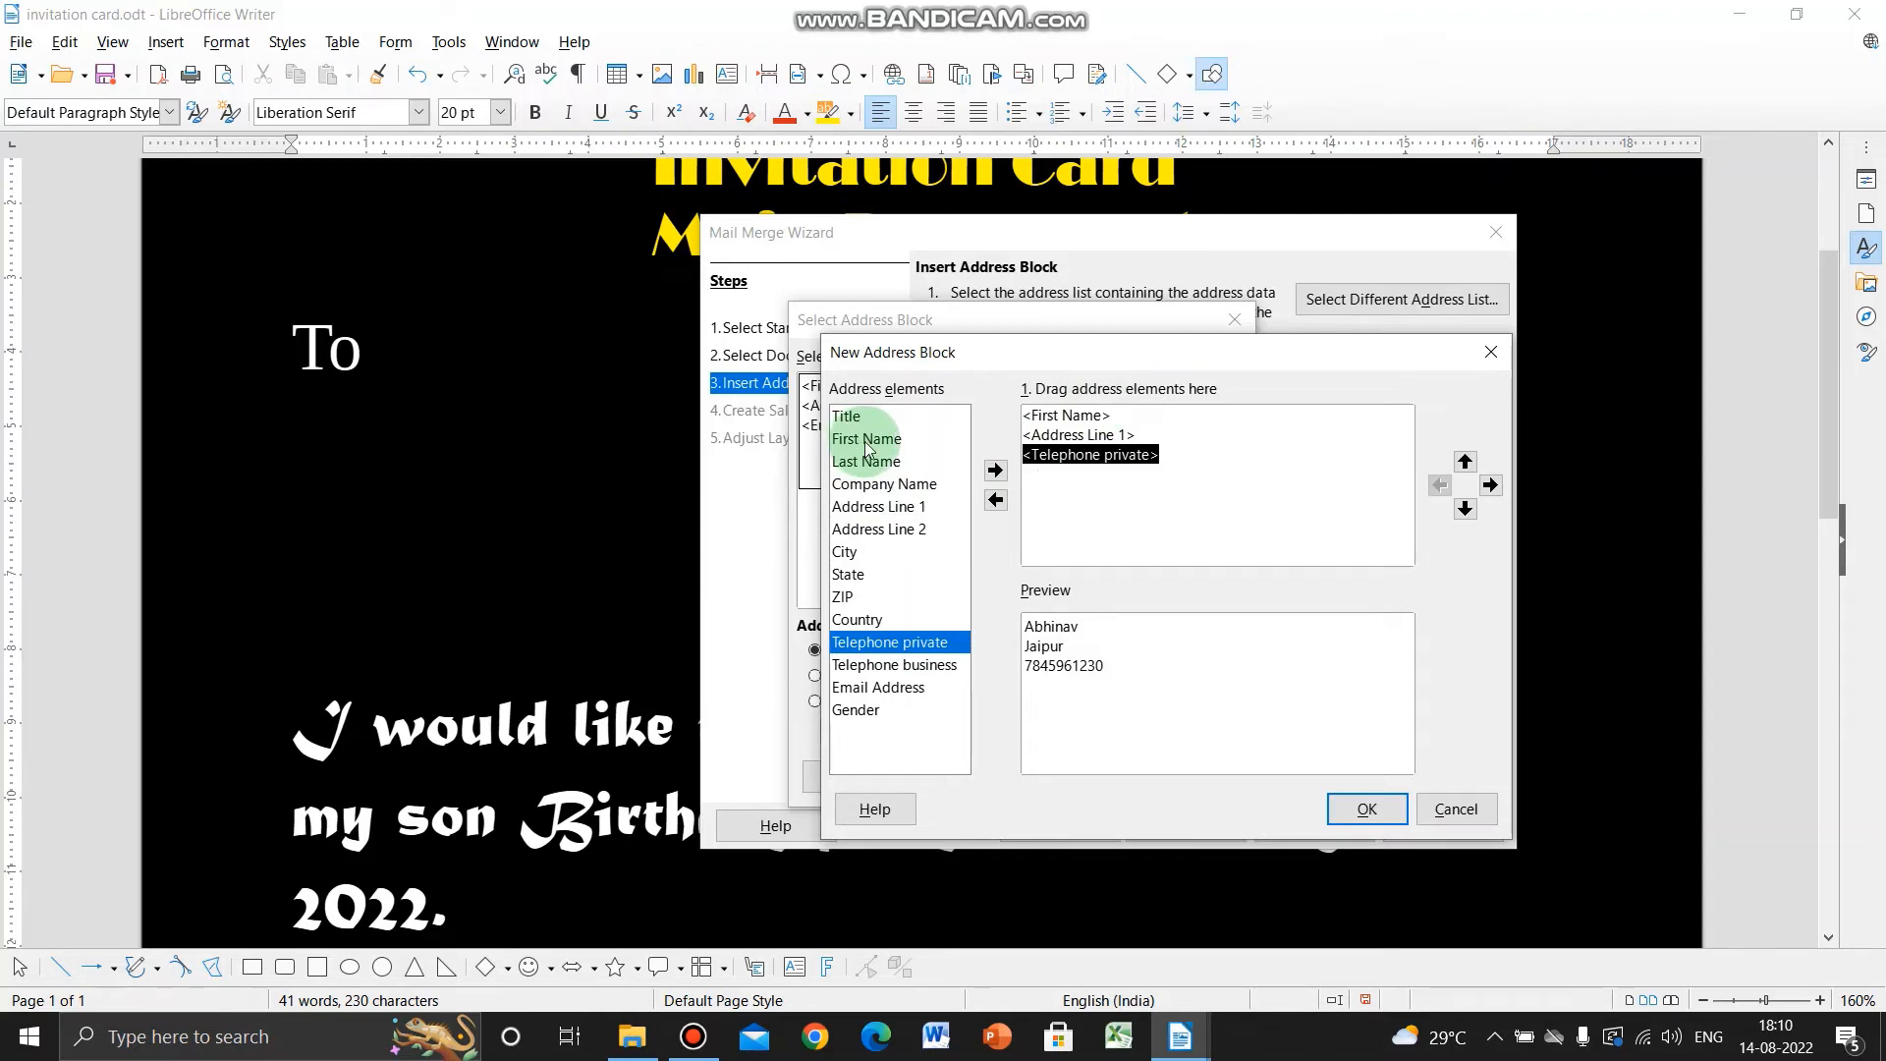
pyautogui.click(1356, 817)
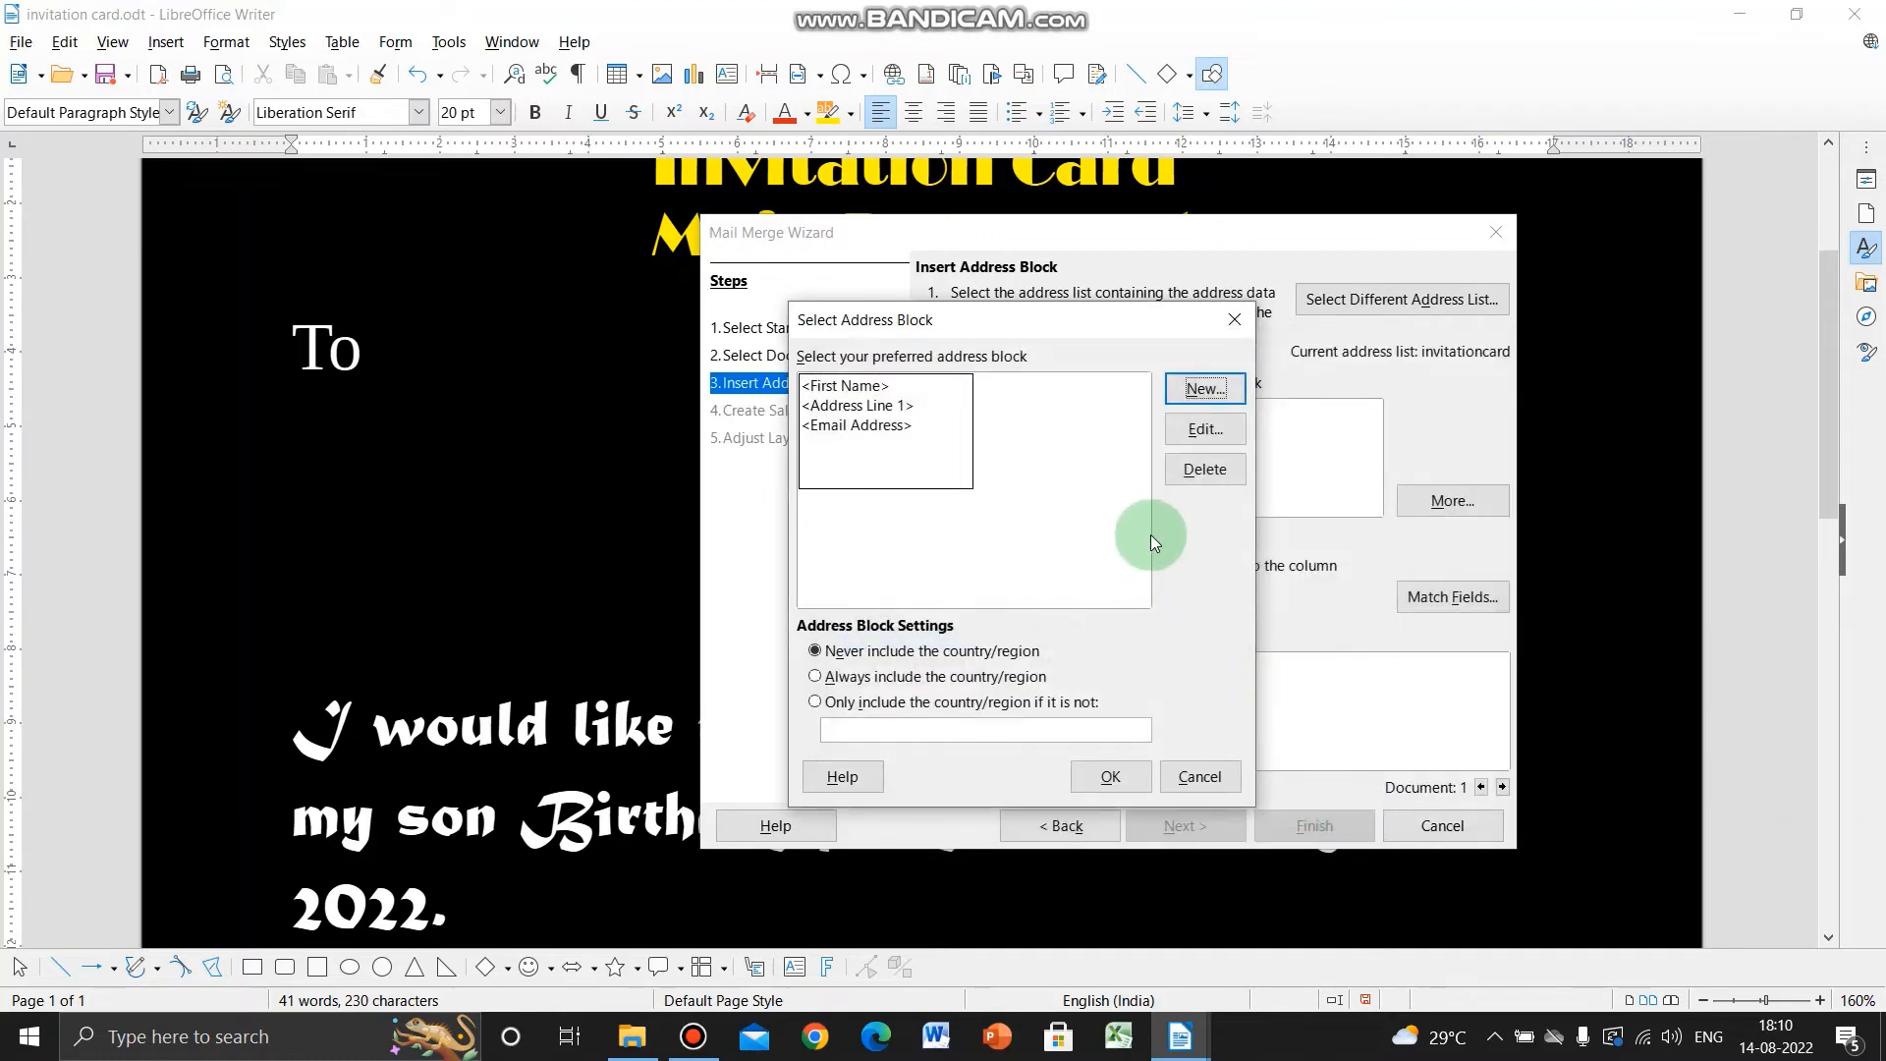
# - Accept the new Name, Address and Mobile Number block so the preview shows the first recipient
pyautogui.click(1105, 776)
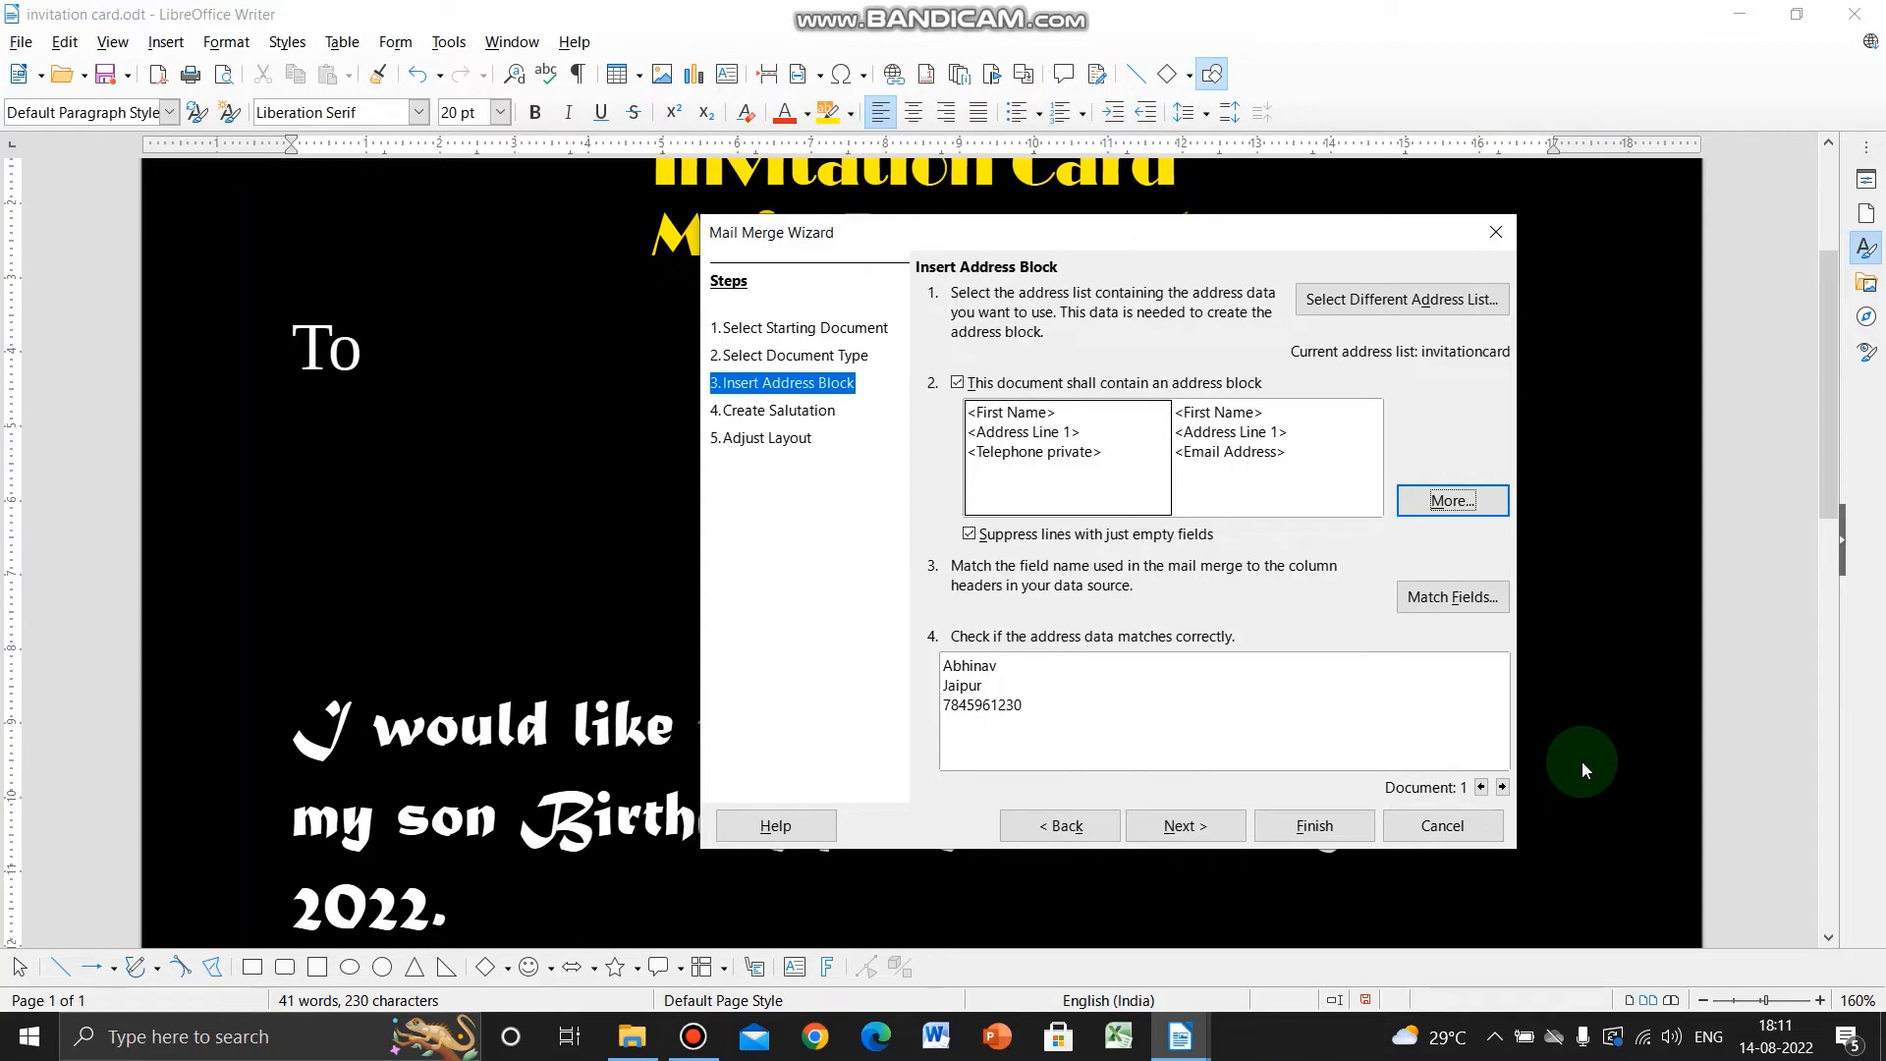
pyautogui.press('super+plus')
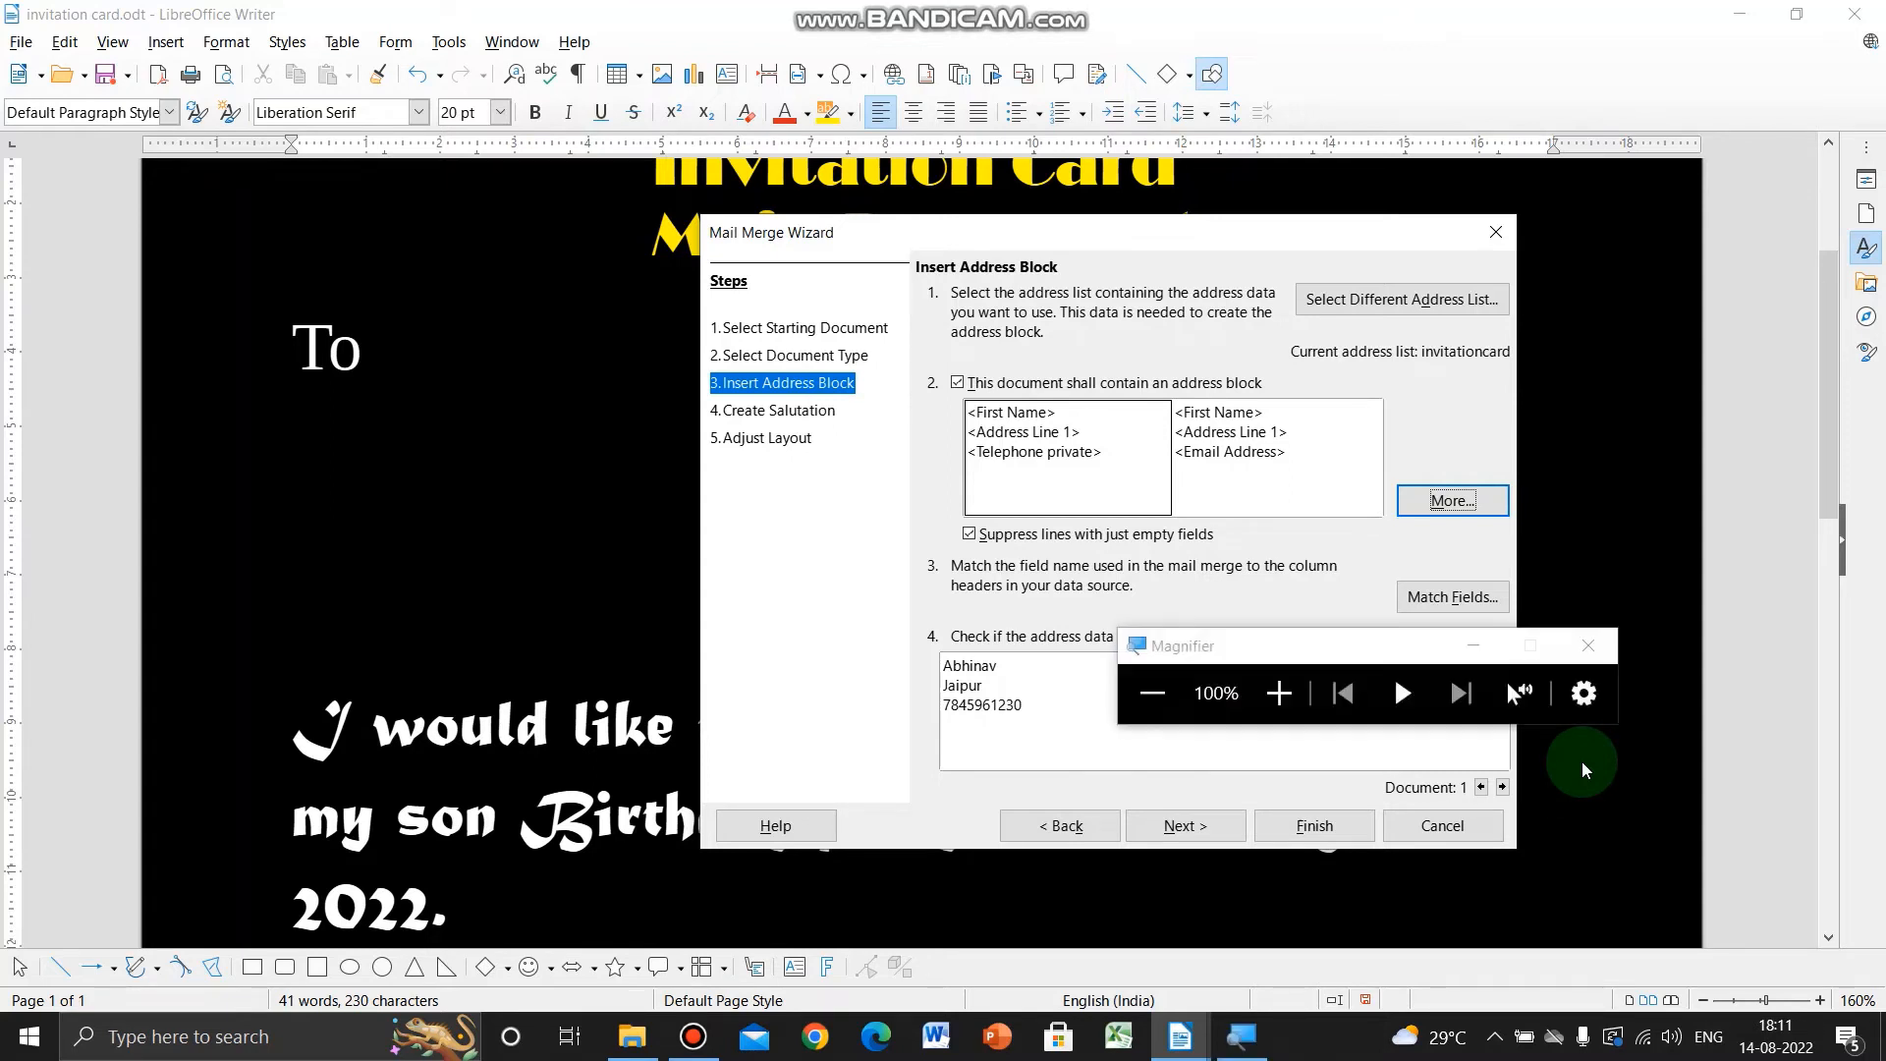
# - Advance the address block preview to recipients 2 and 3 to check their name, city and mobile
pyautogui.click(1279, 693)
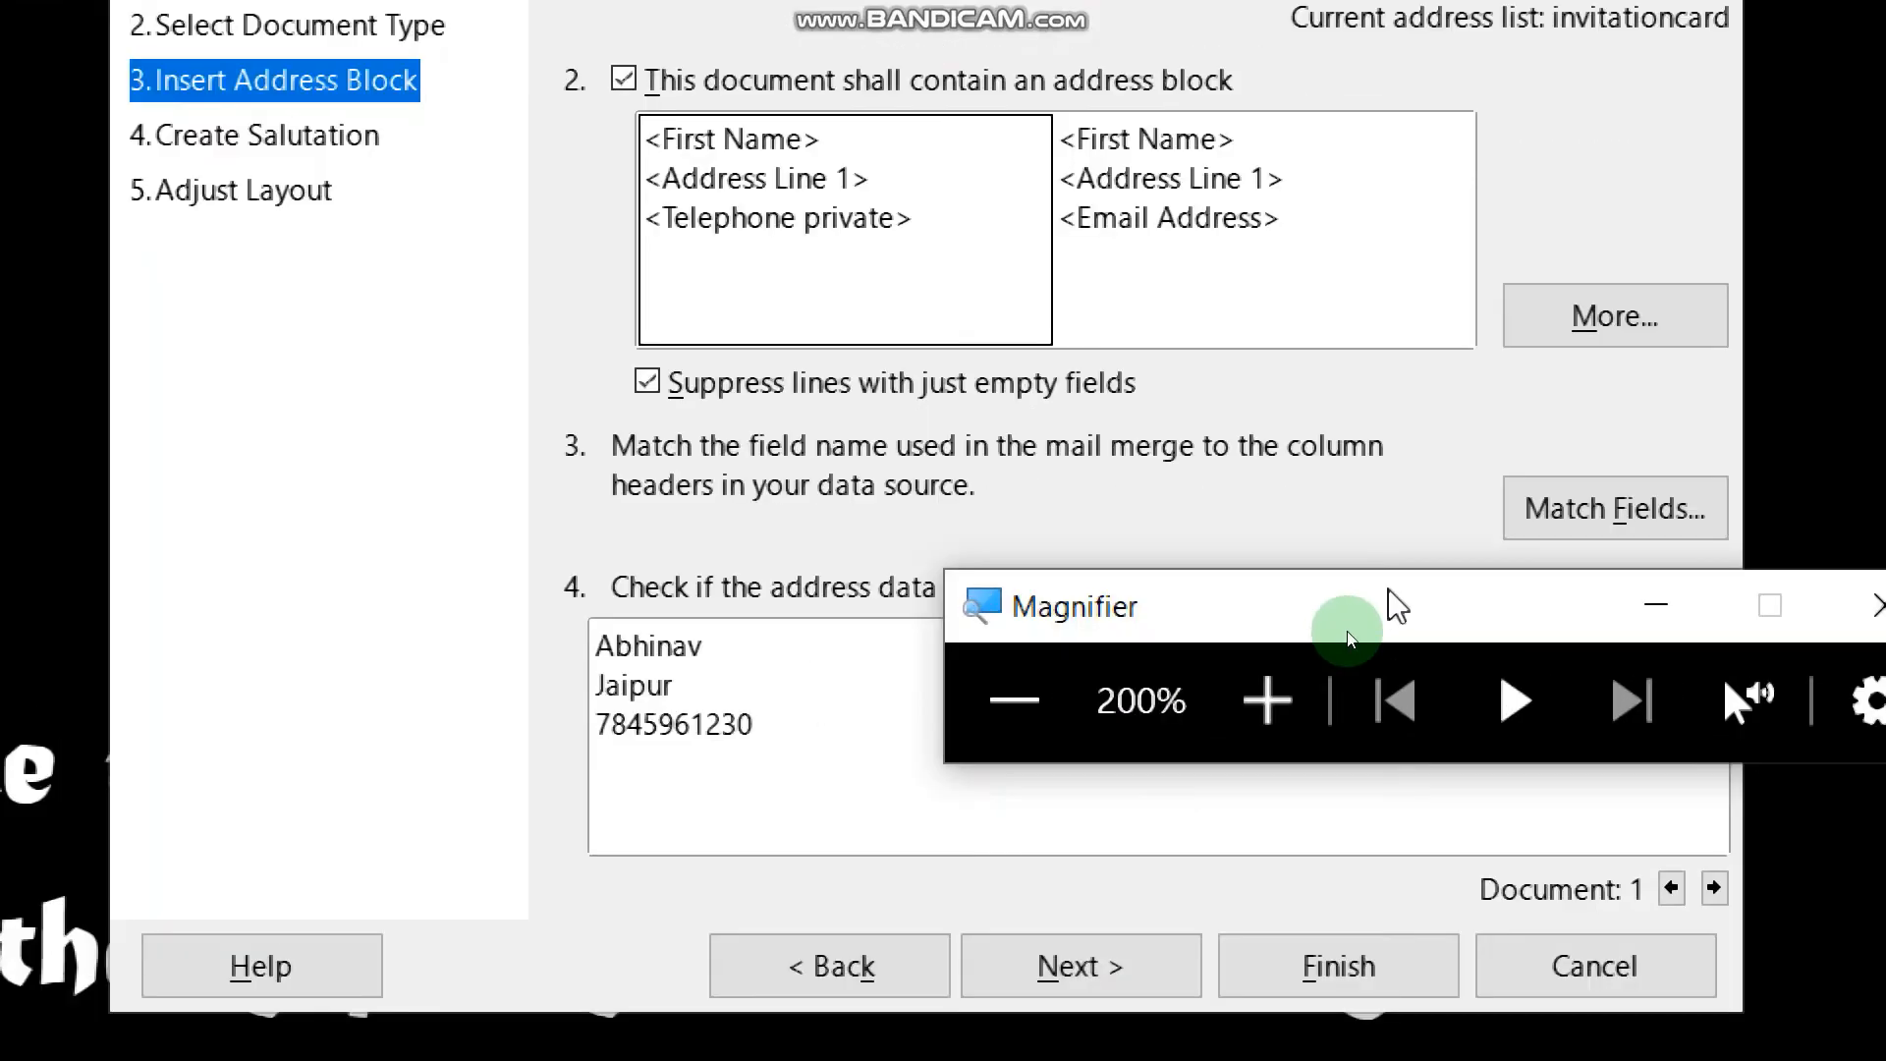
pyautogui.moveTo(1226, 621); pyautogui.dragTo(1622, 68)
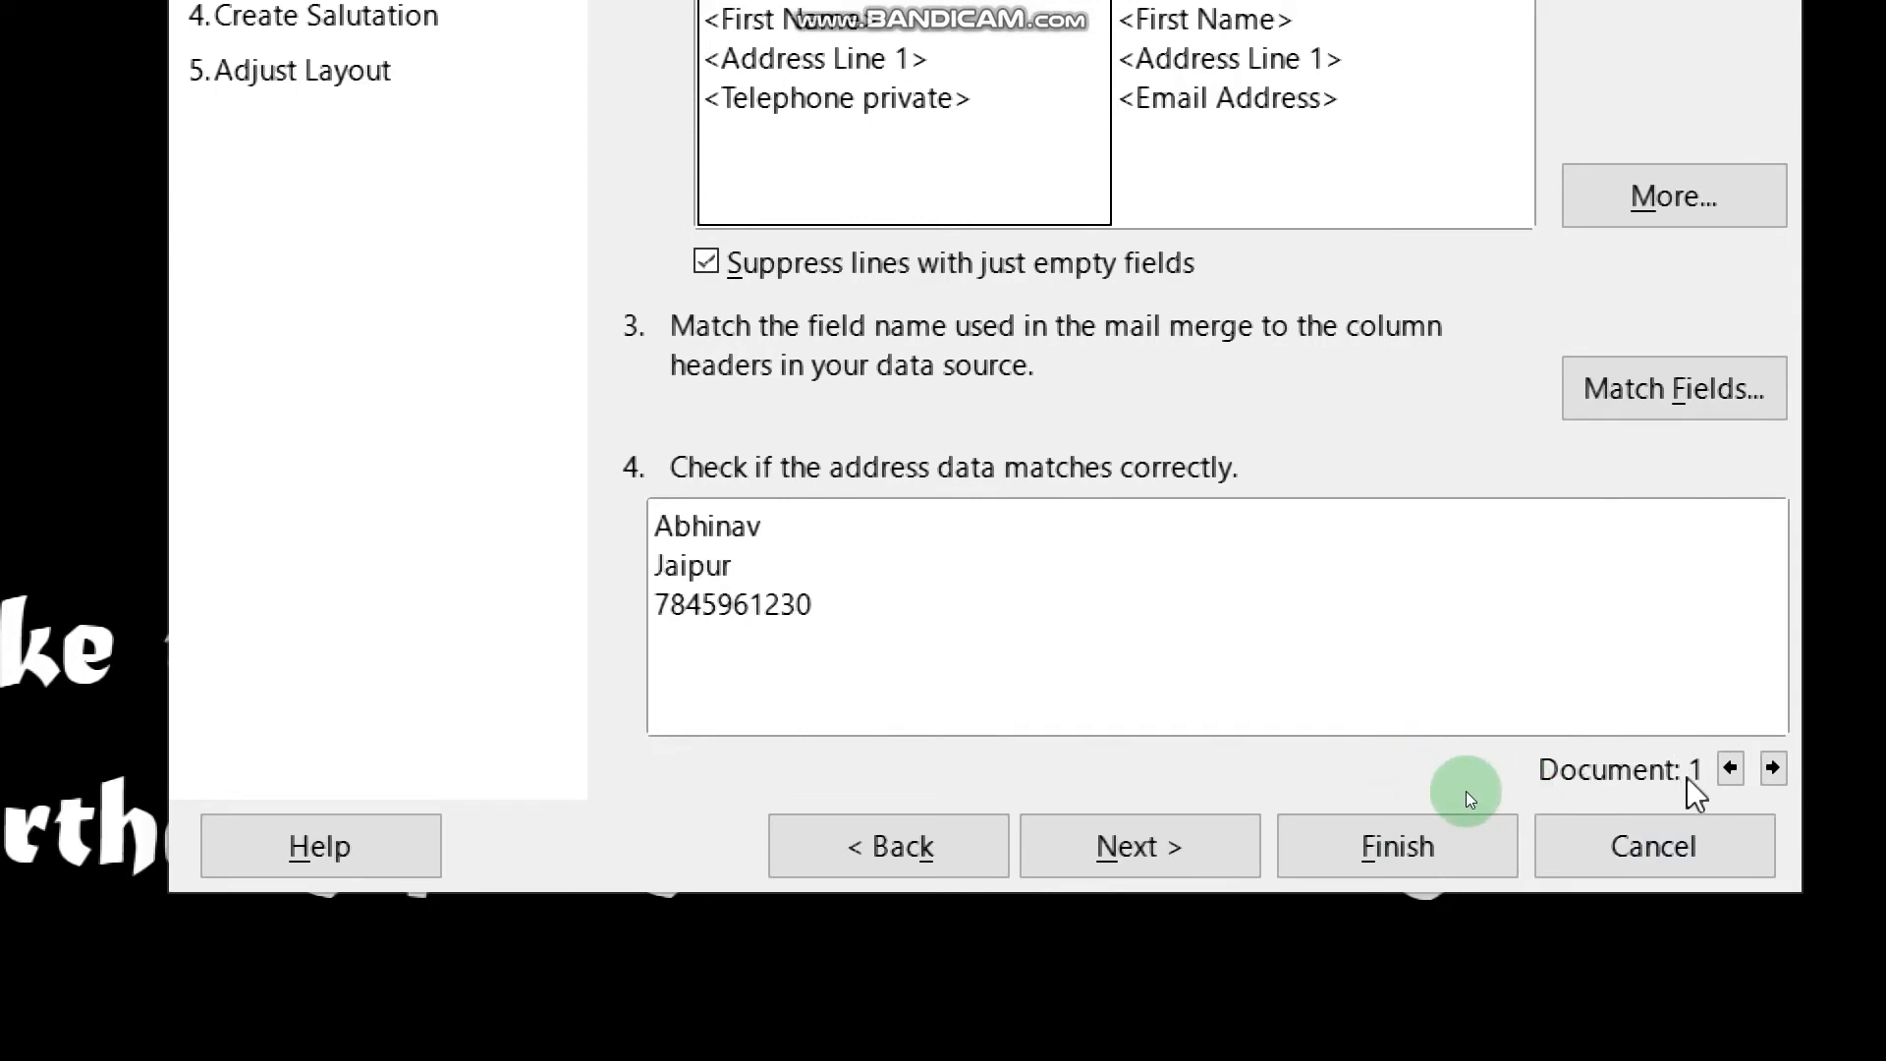
pyautogui.click(1773, 769)
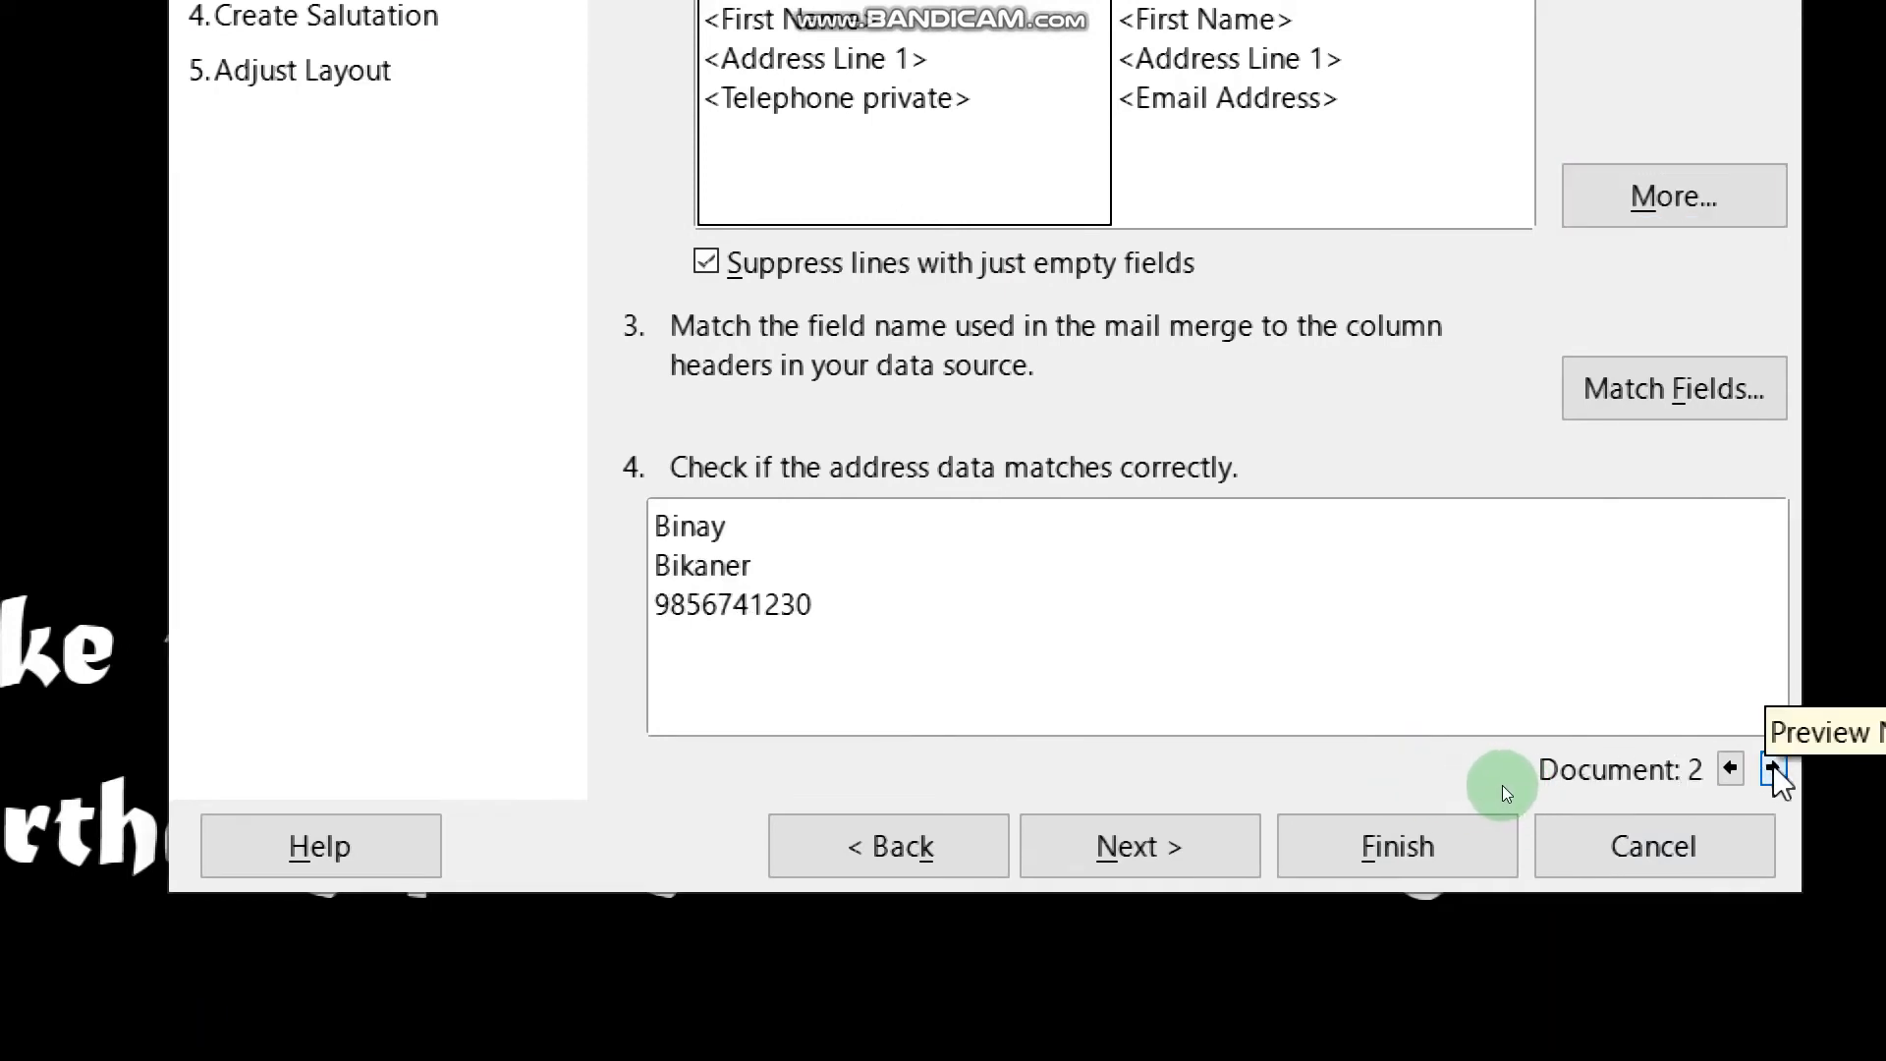
pyautogui.click(1773, 769)
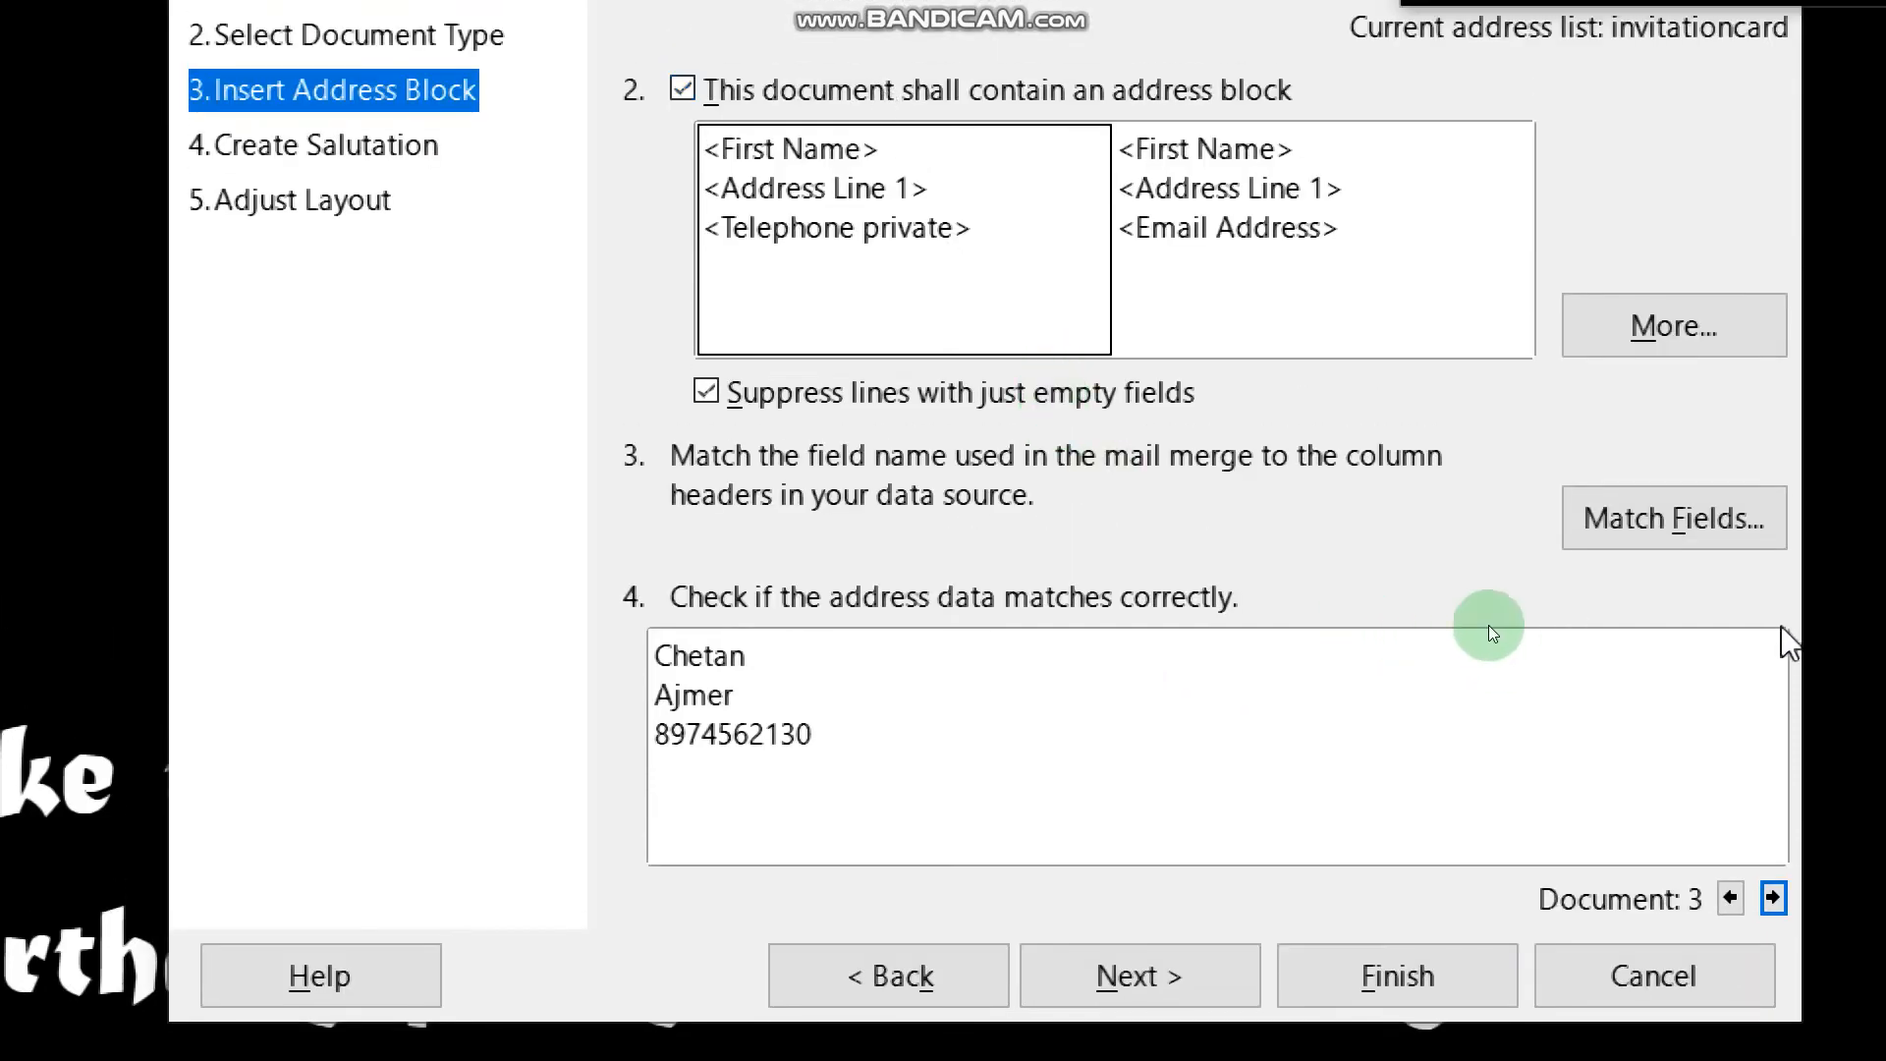
pyautogui.click(1628, 523)
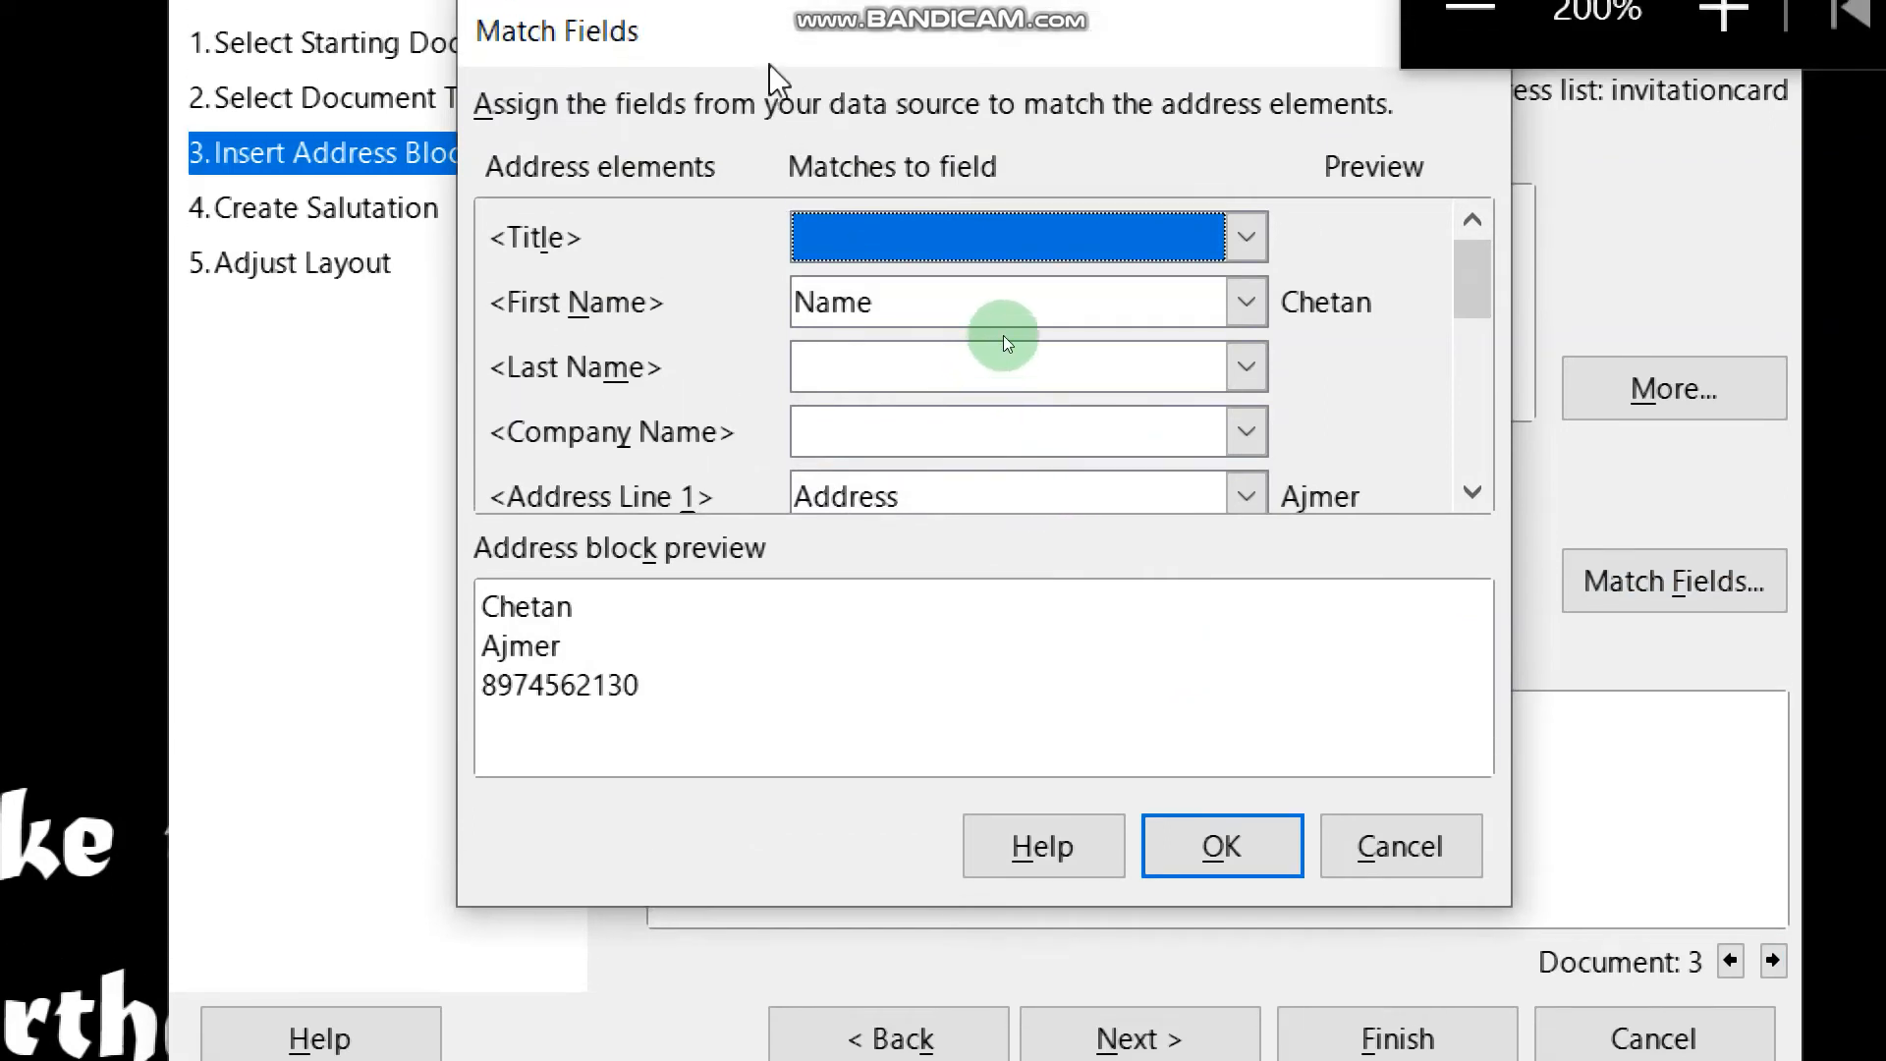
pyautogui.moveTo(784, 61); pyautogui.dragTo(738, 141)
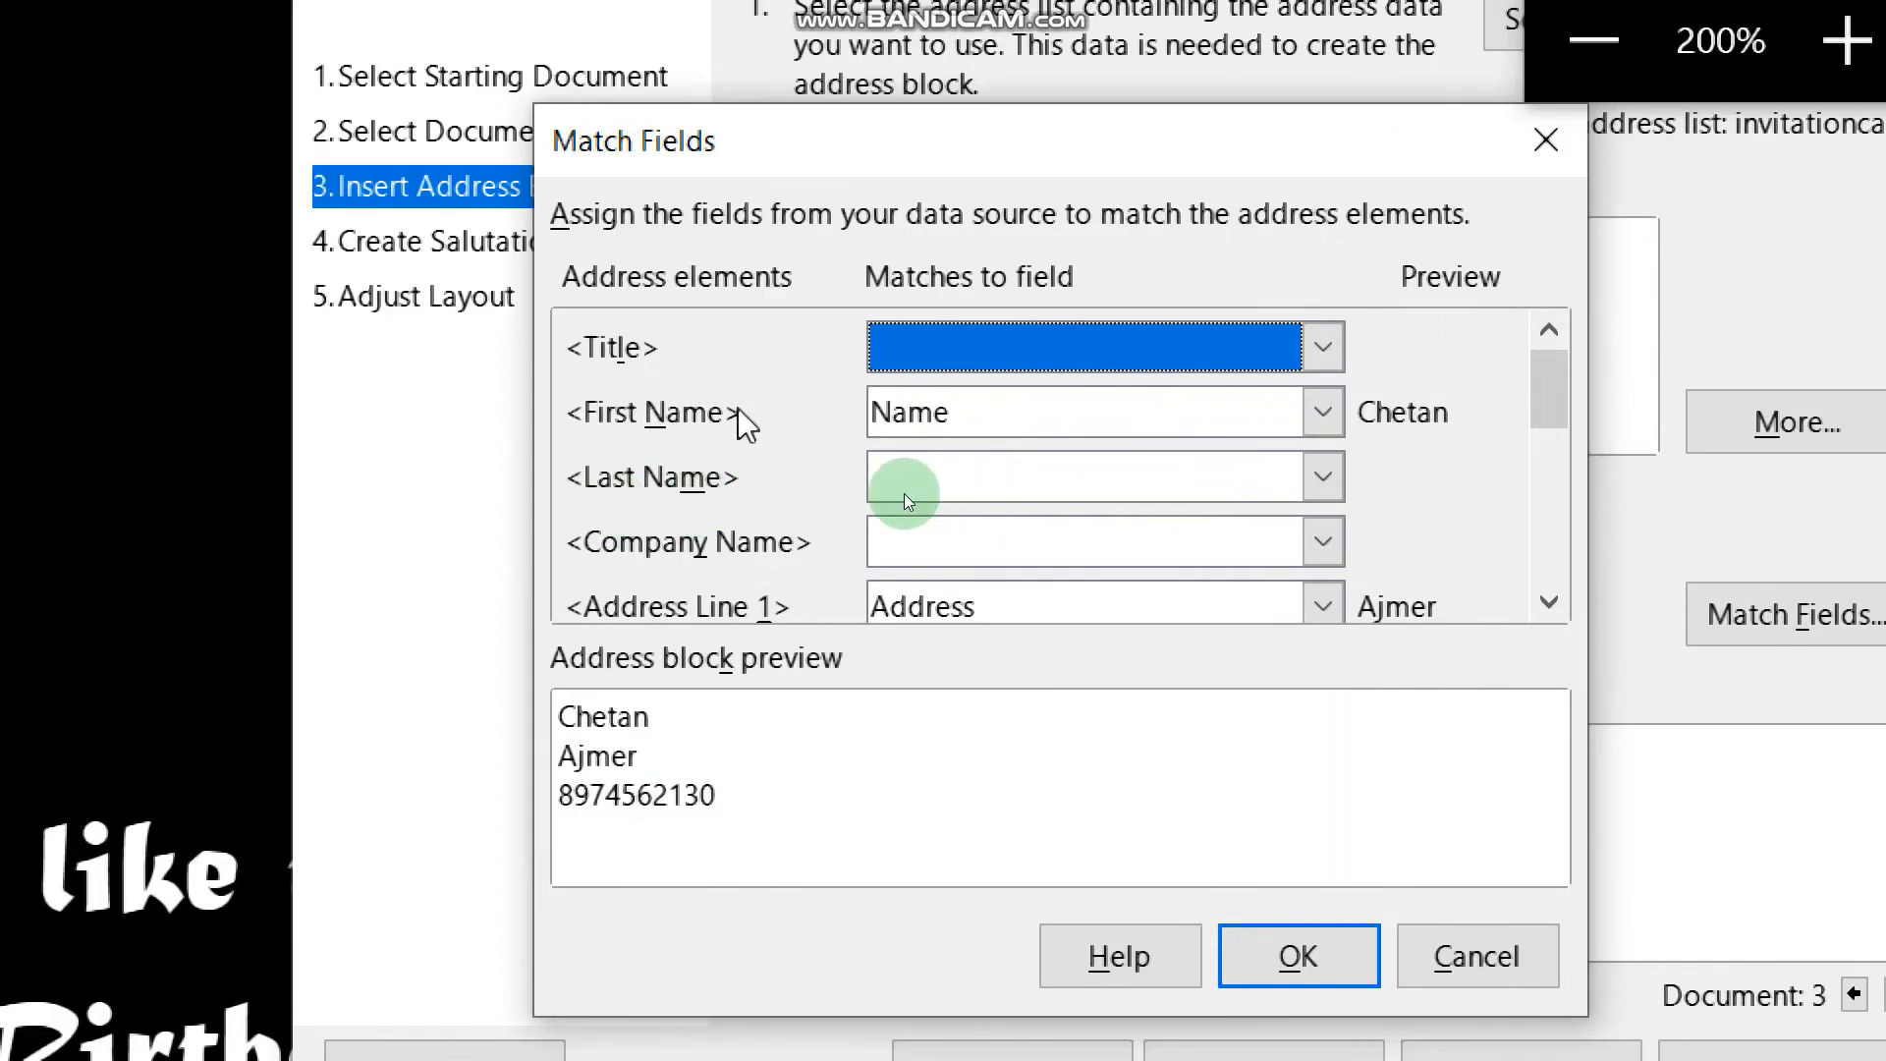
pyautogui.click(1324, 415)
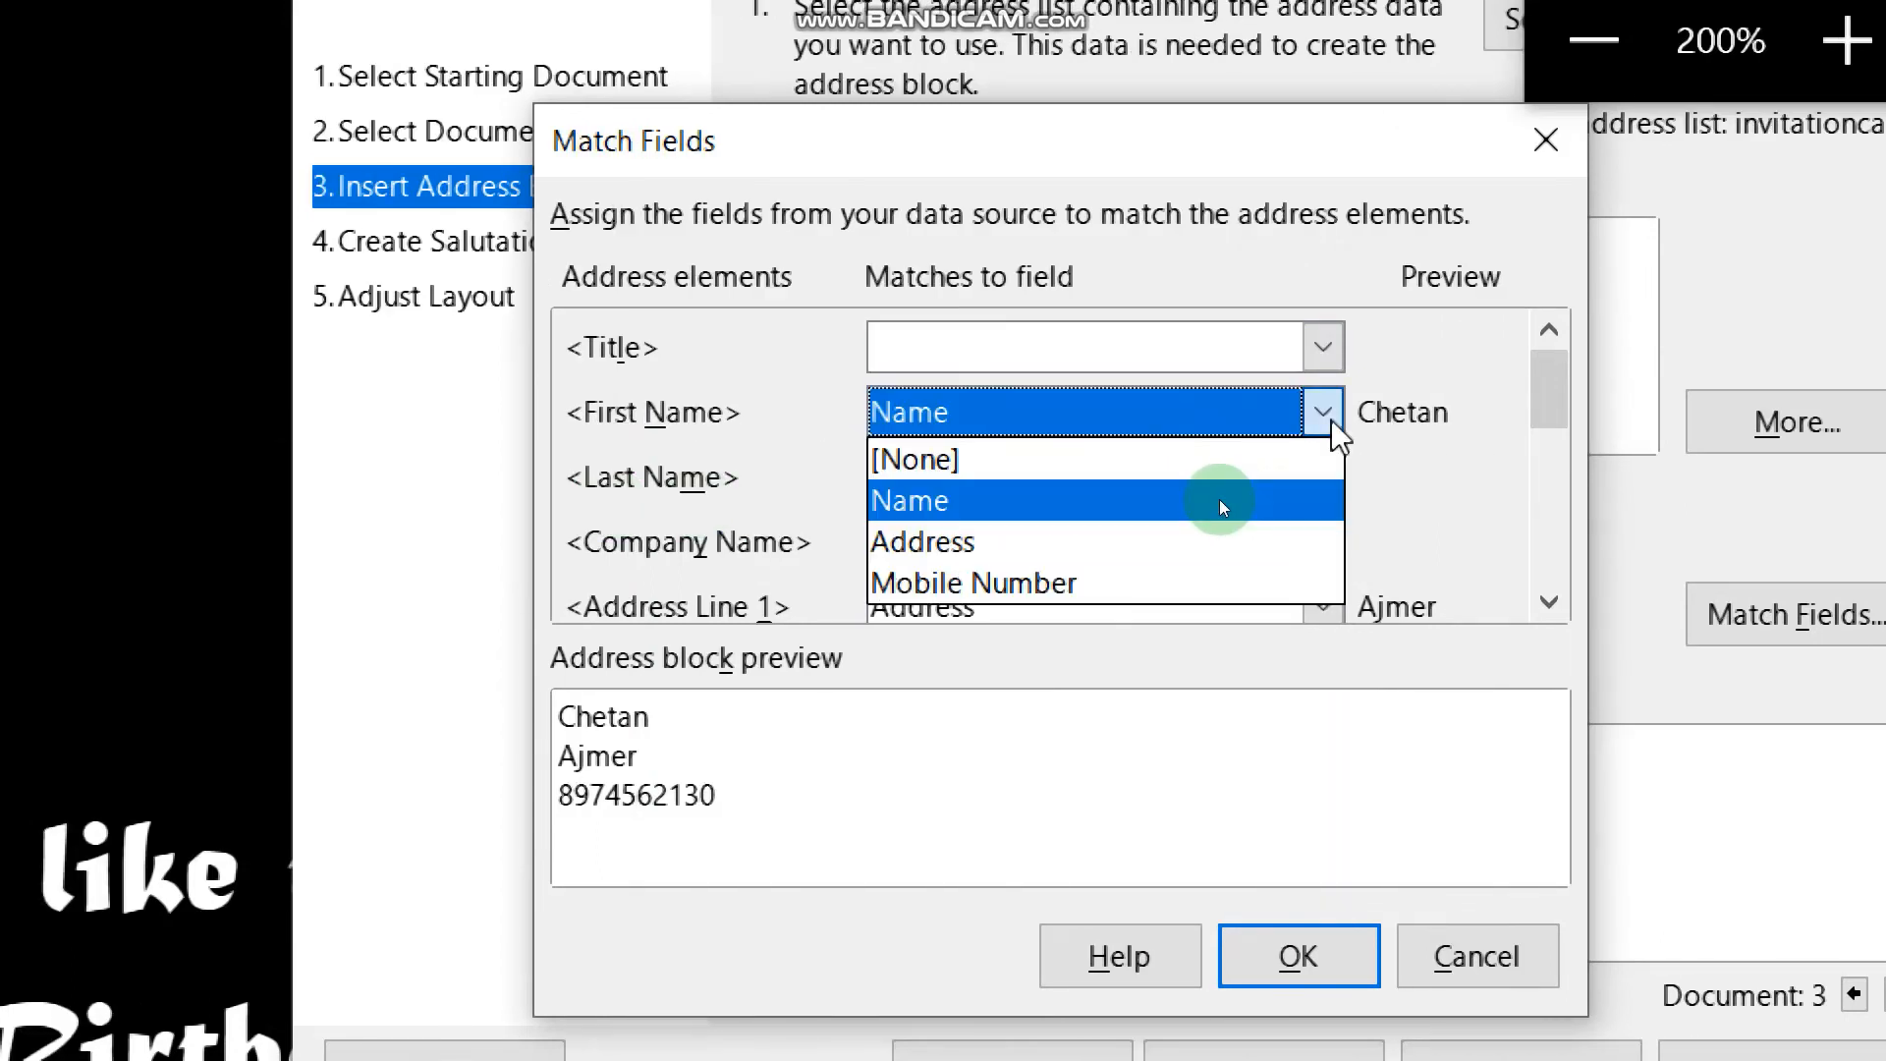
pyautogui.click(1218, 501)
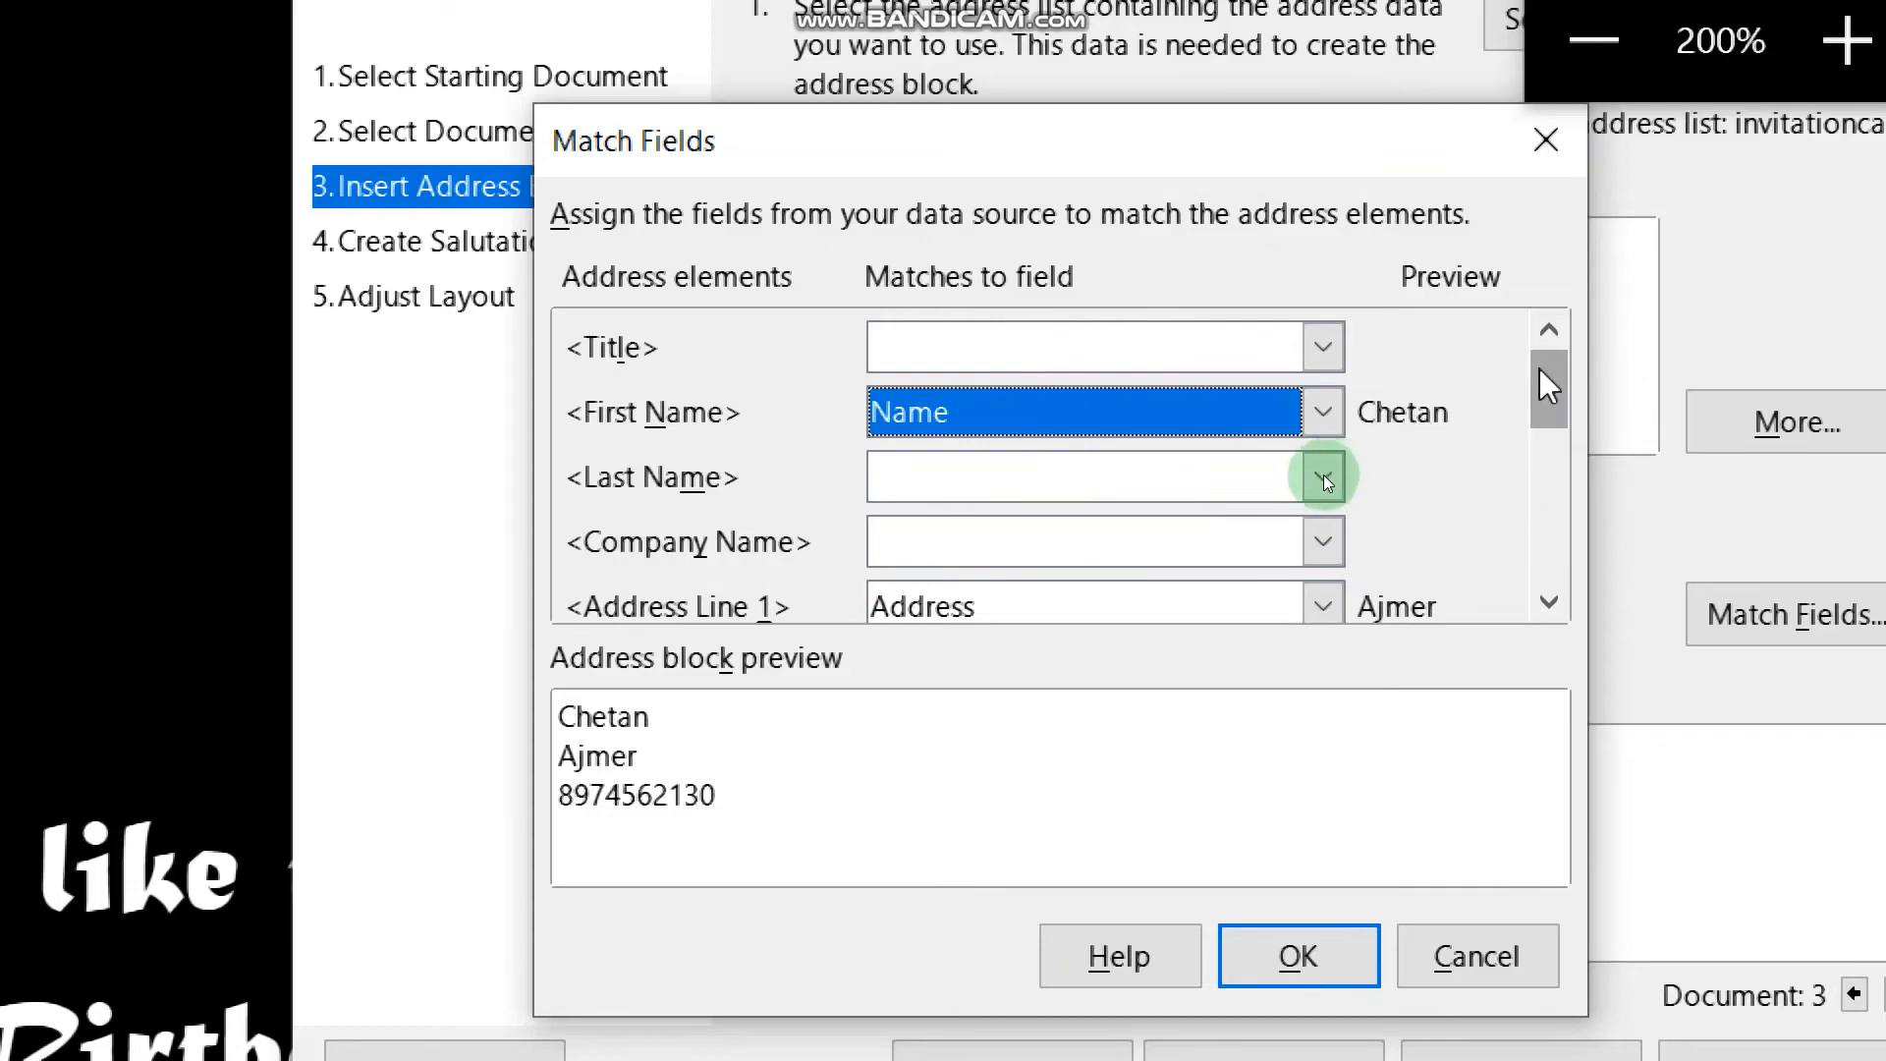
pyautogui.moveTo(1547, 387); pyautogui.dragTo(1548, 415)
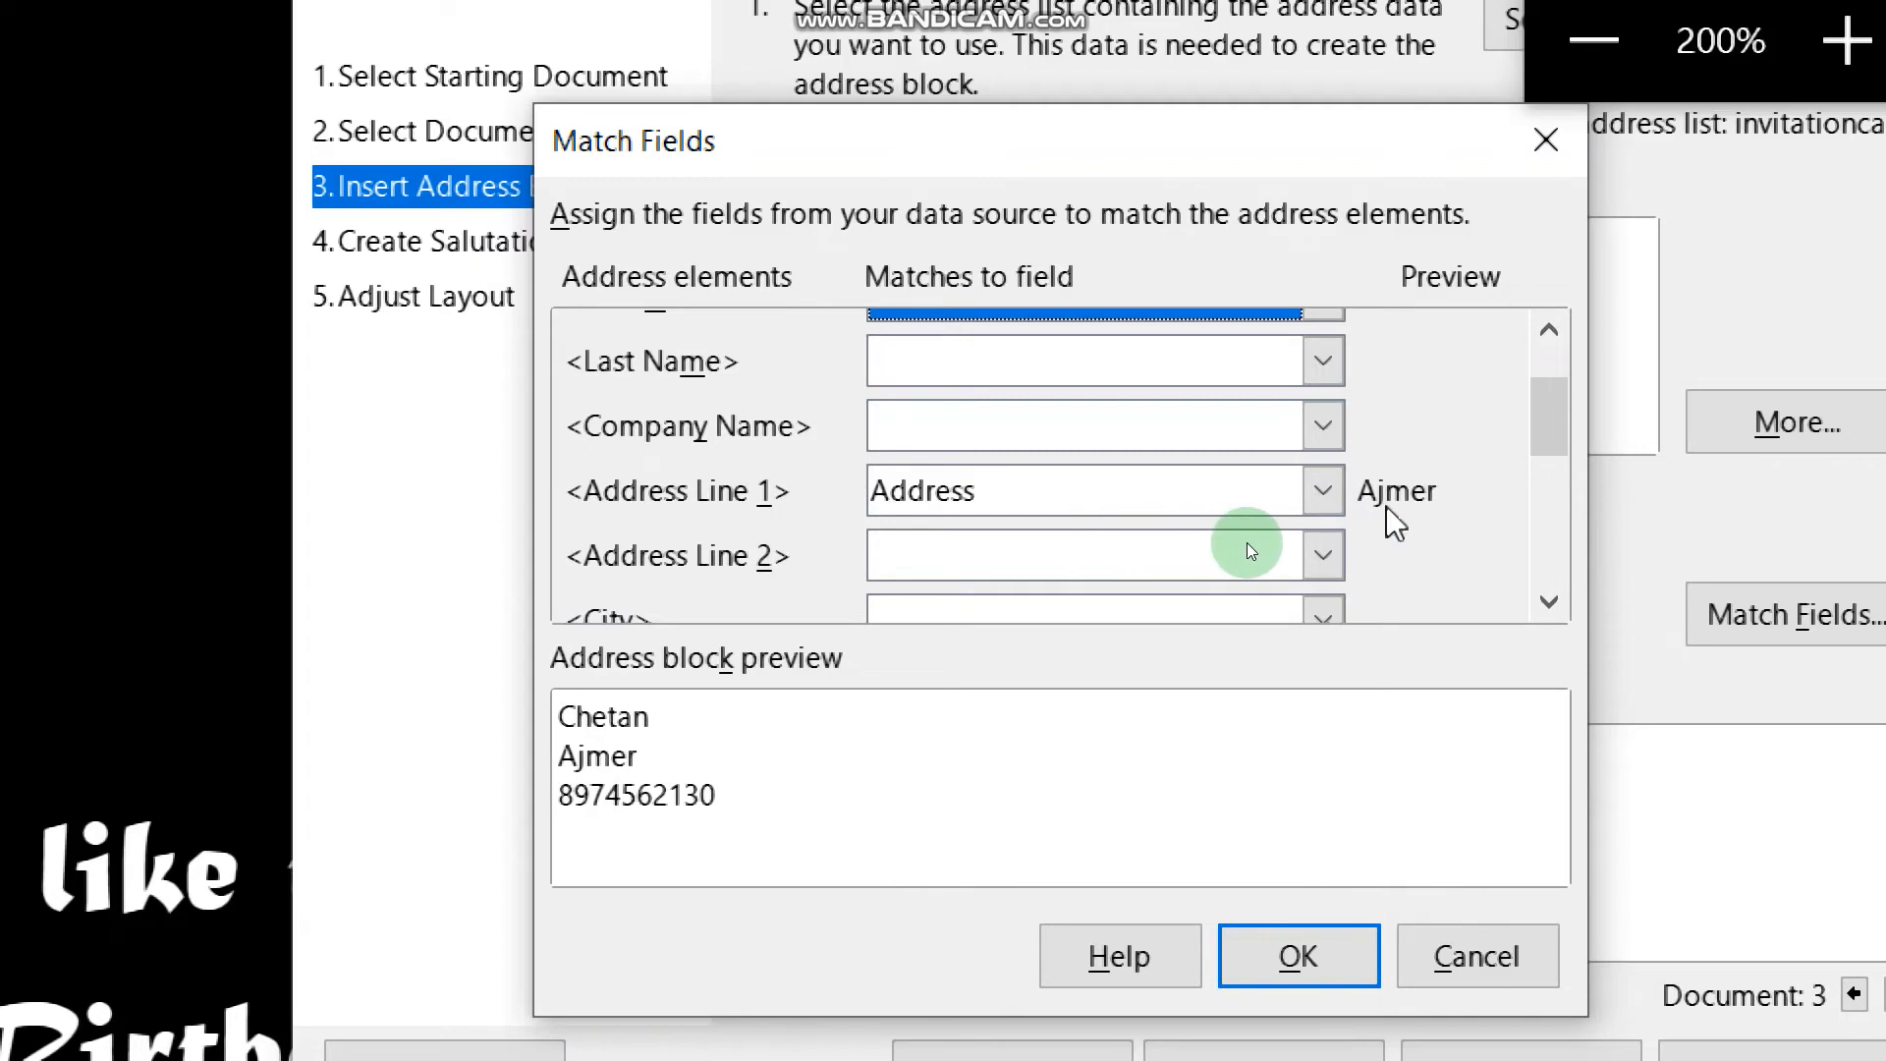
pyautogui.click(1323, 491)
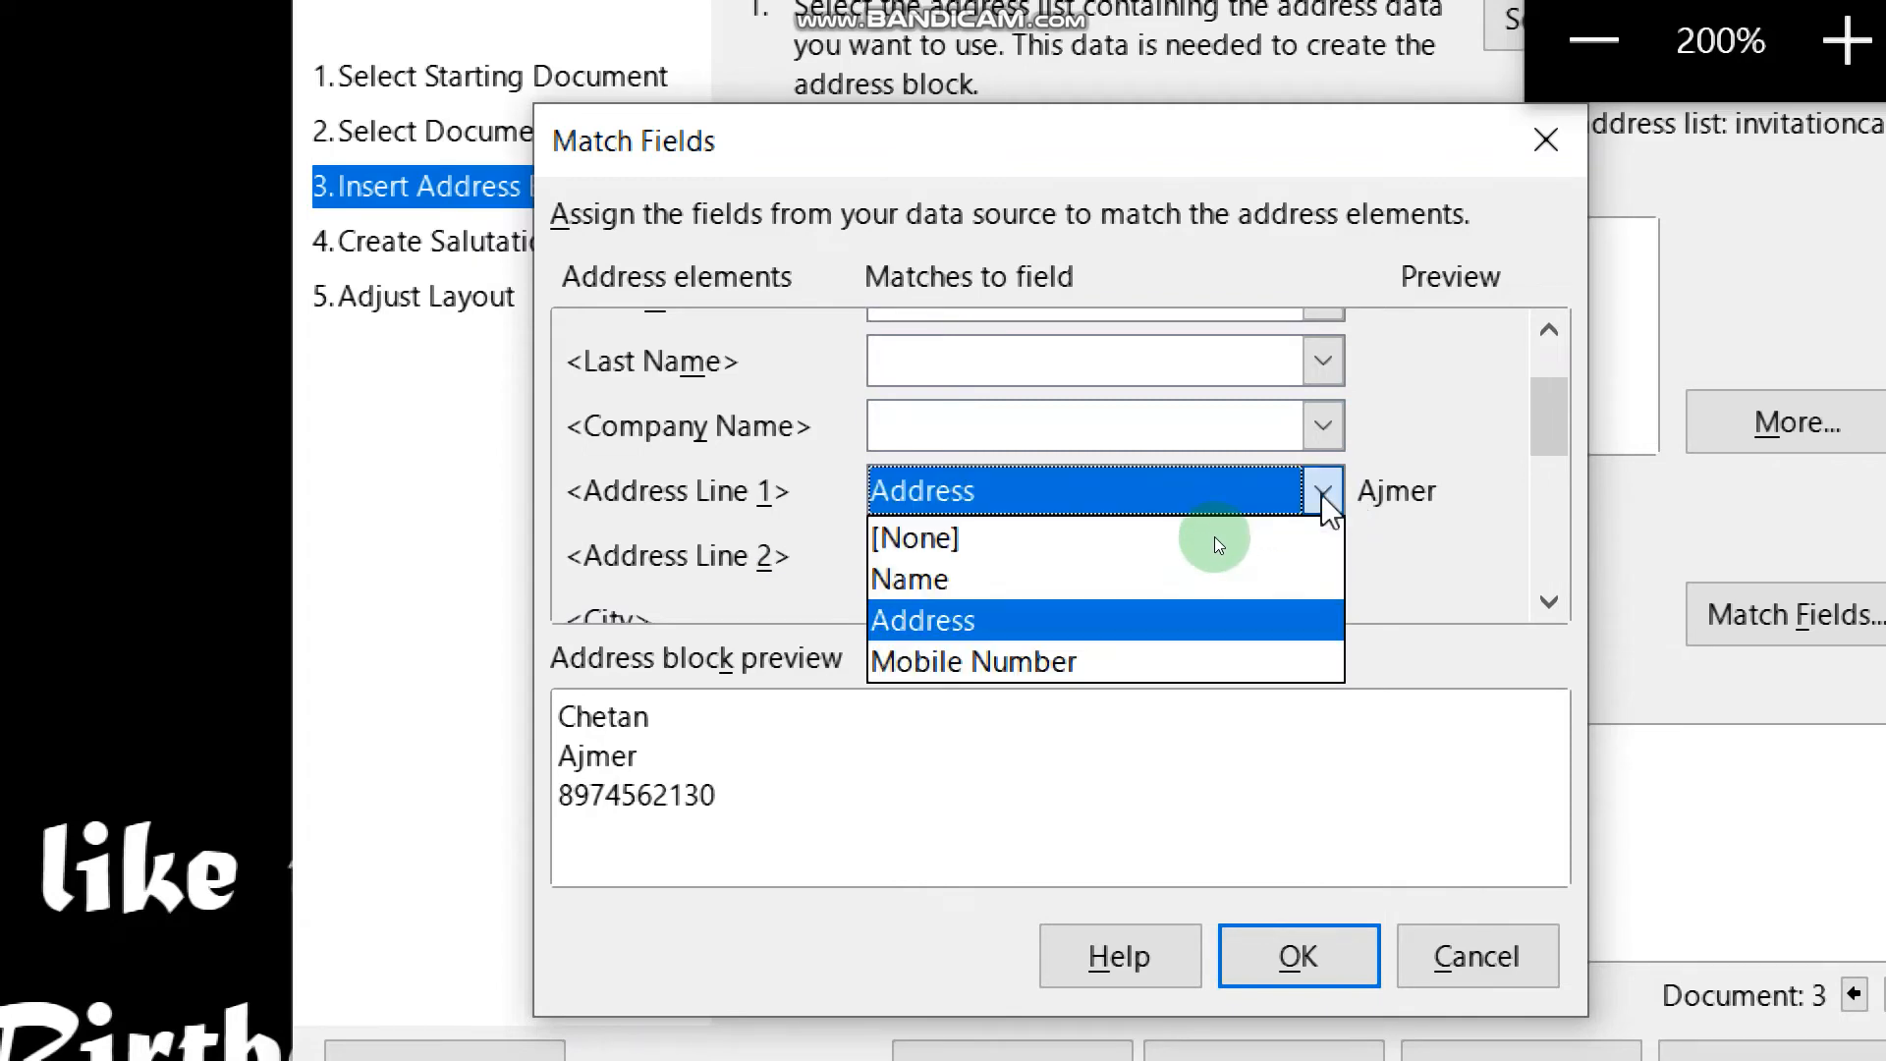
pyautogui.click(1328, 506)
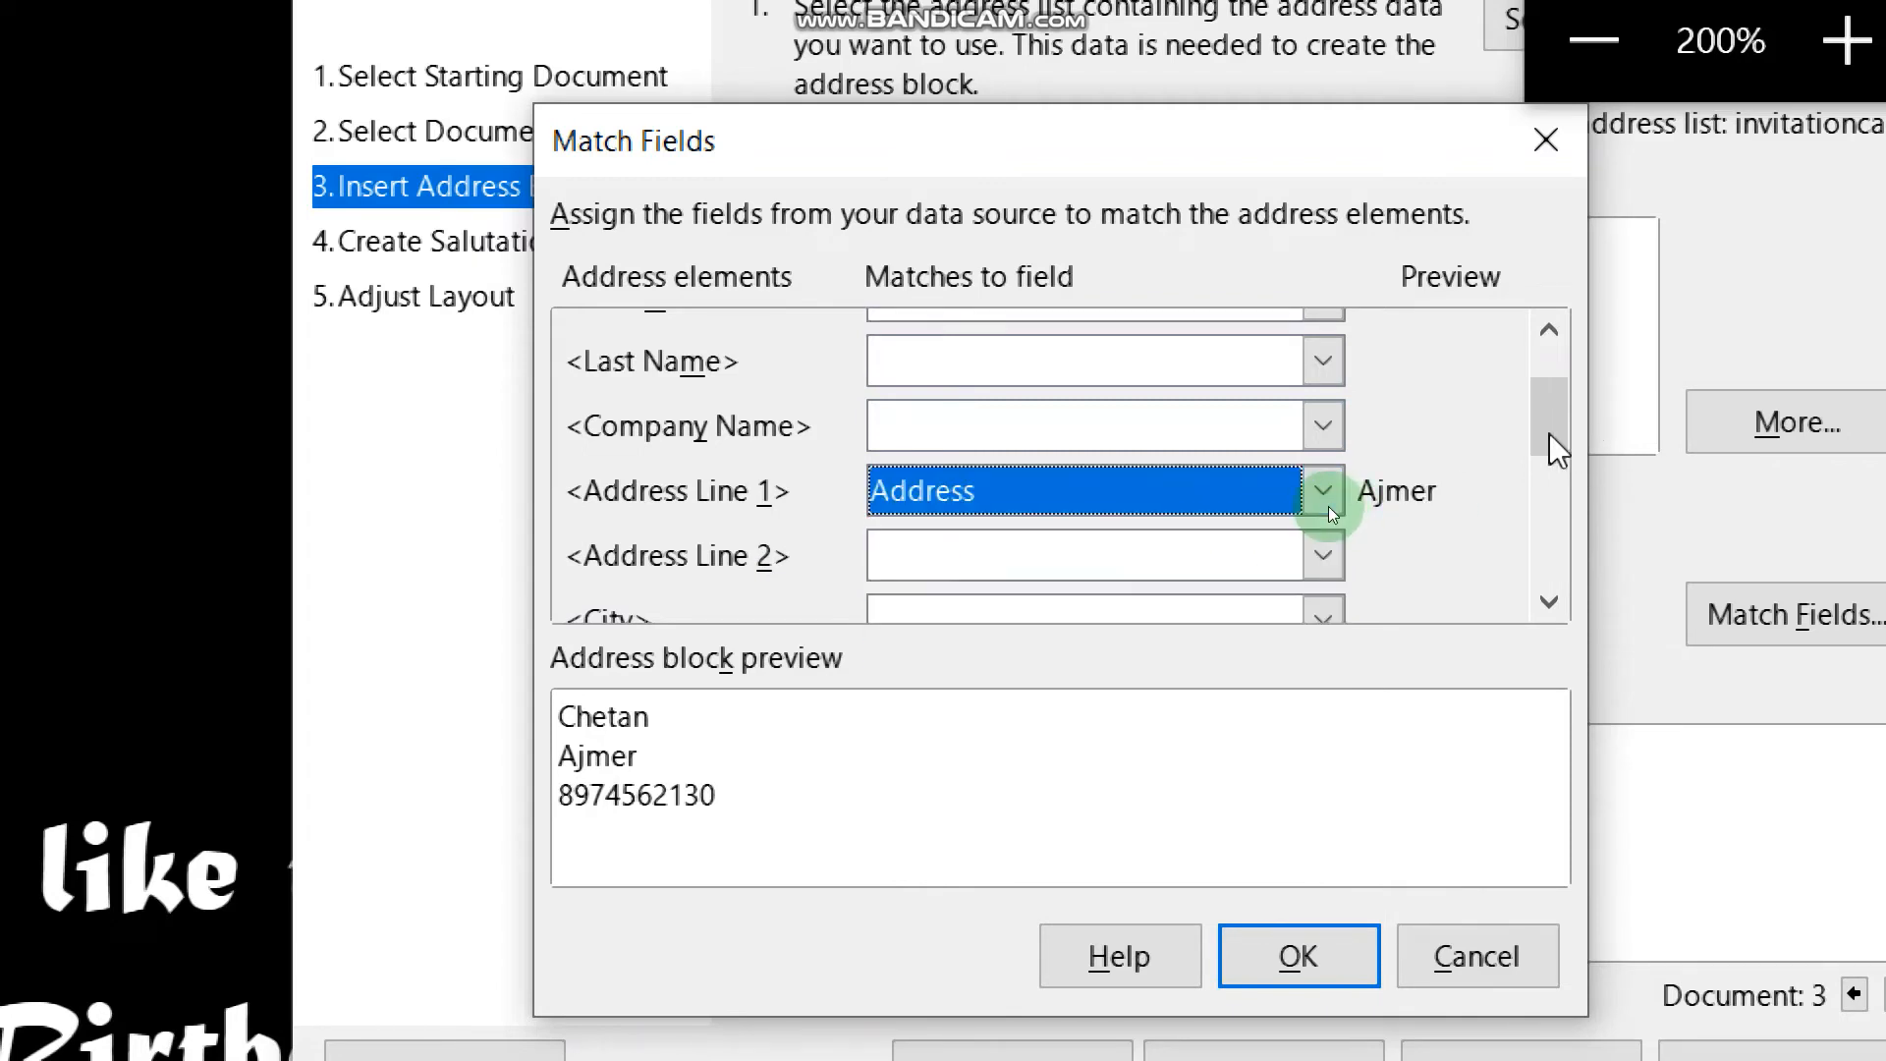
pyautogui.moveTo(1557, 447); pyautogui.dragTo(1557, 560)
pyautogui.click(1324, 423)
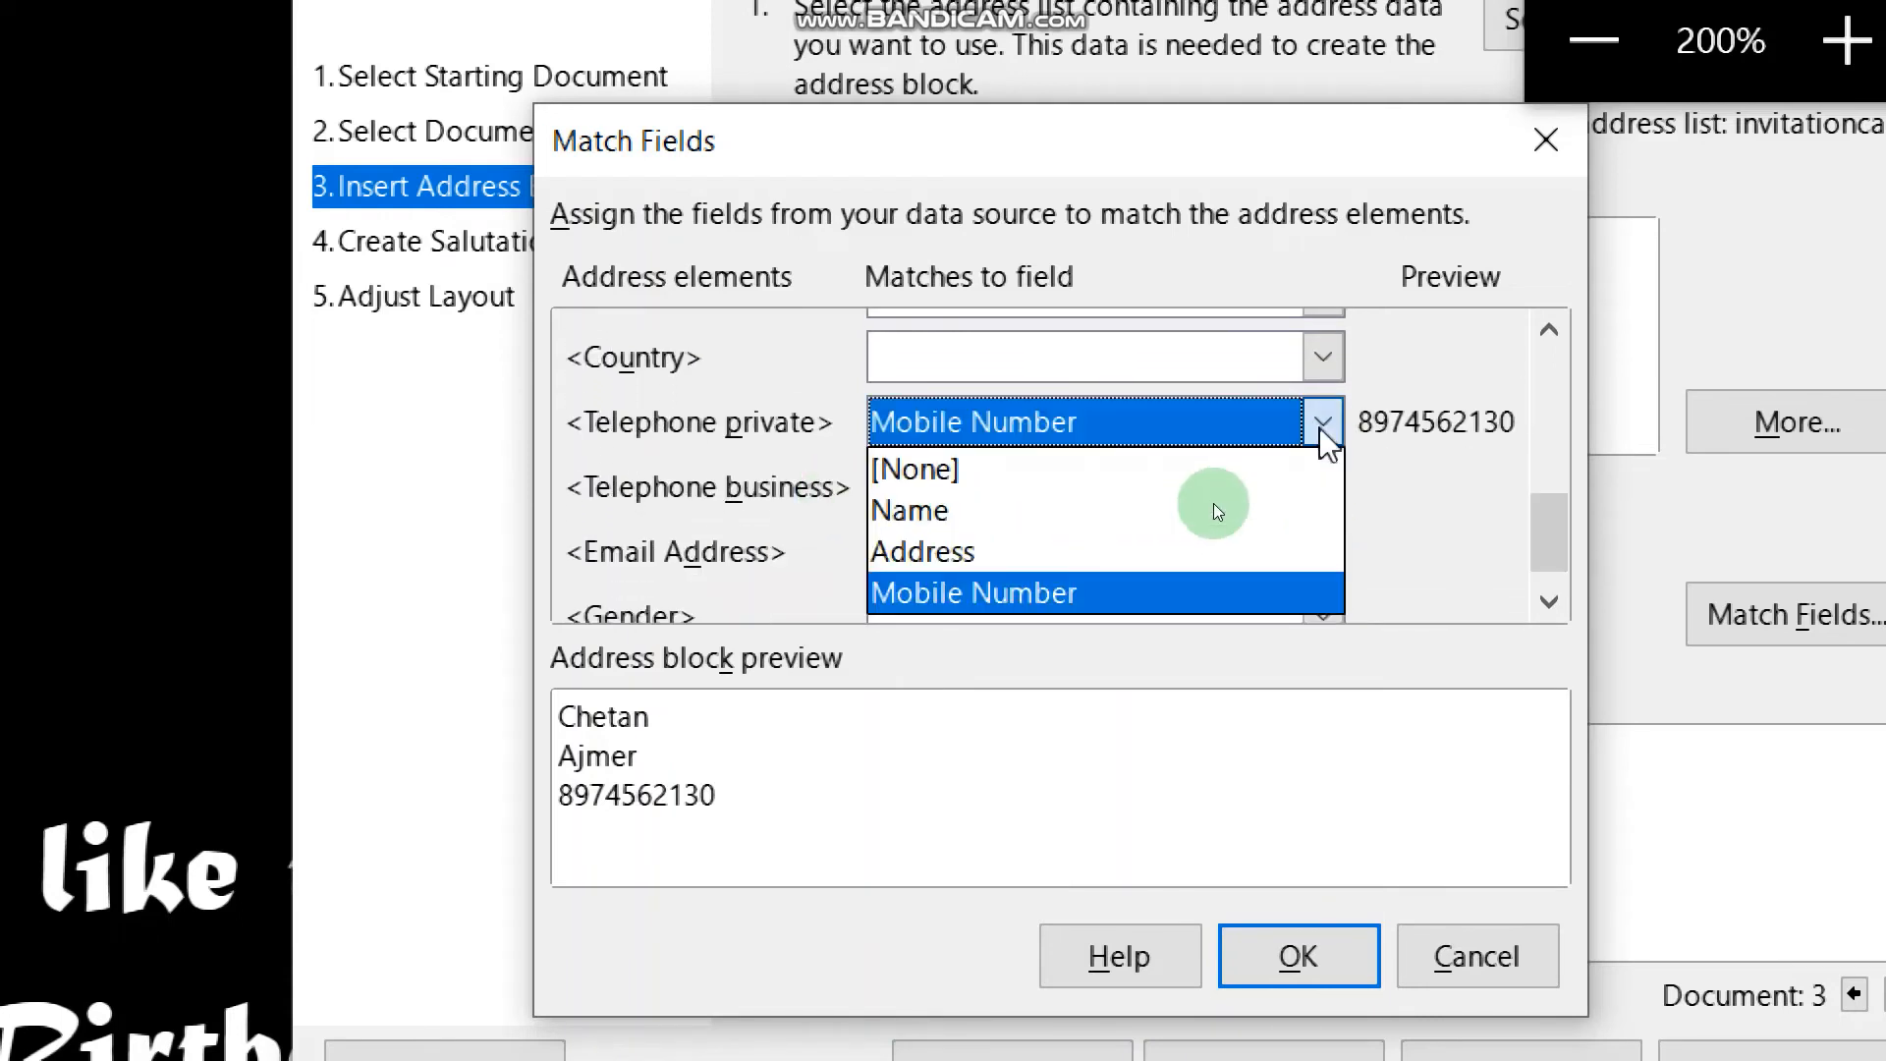
pyautogui.click(1105, 589)
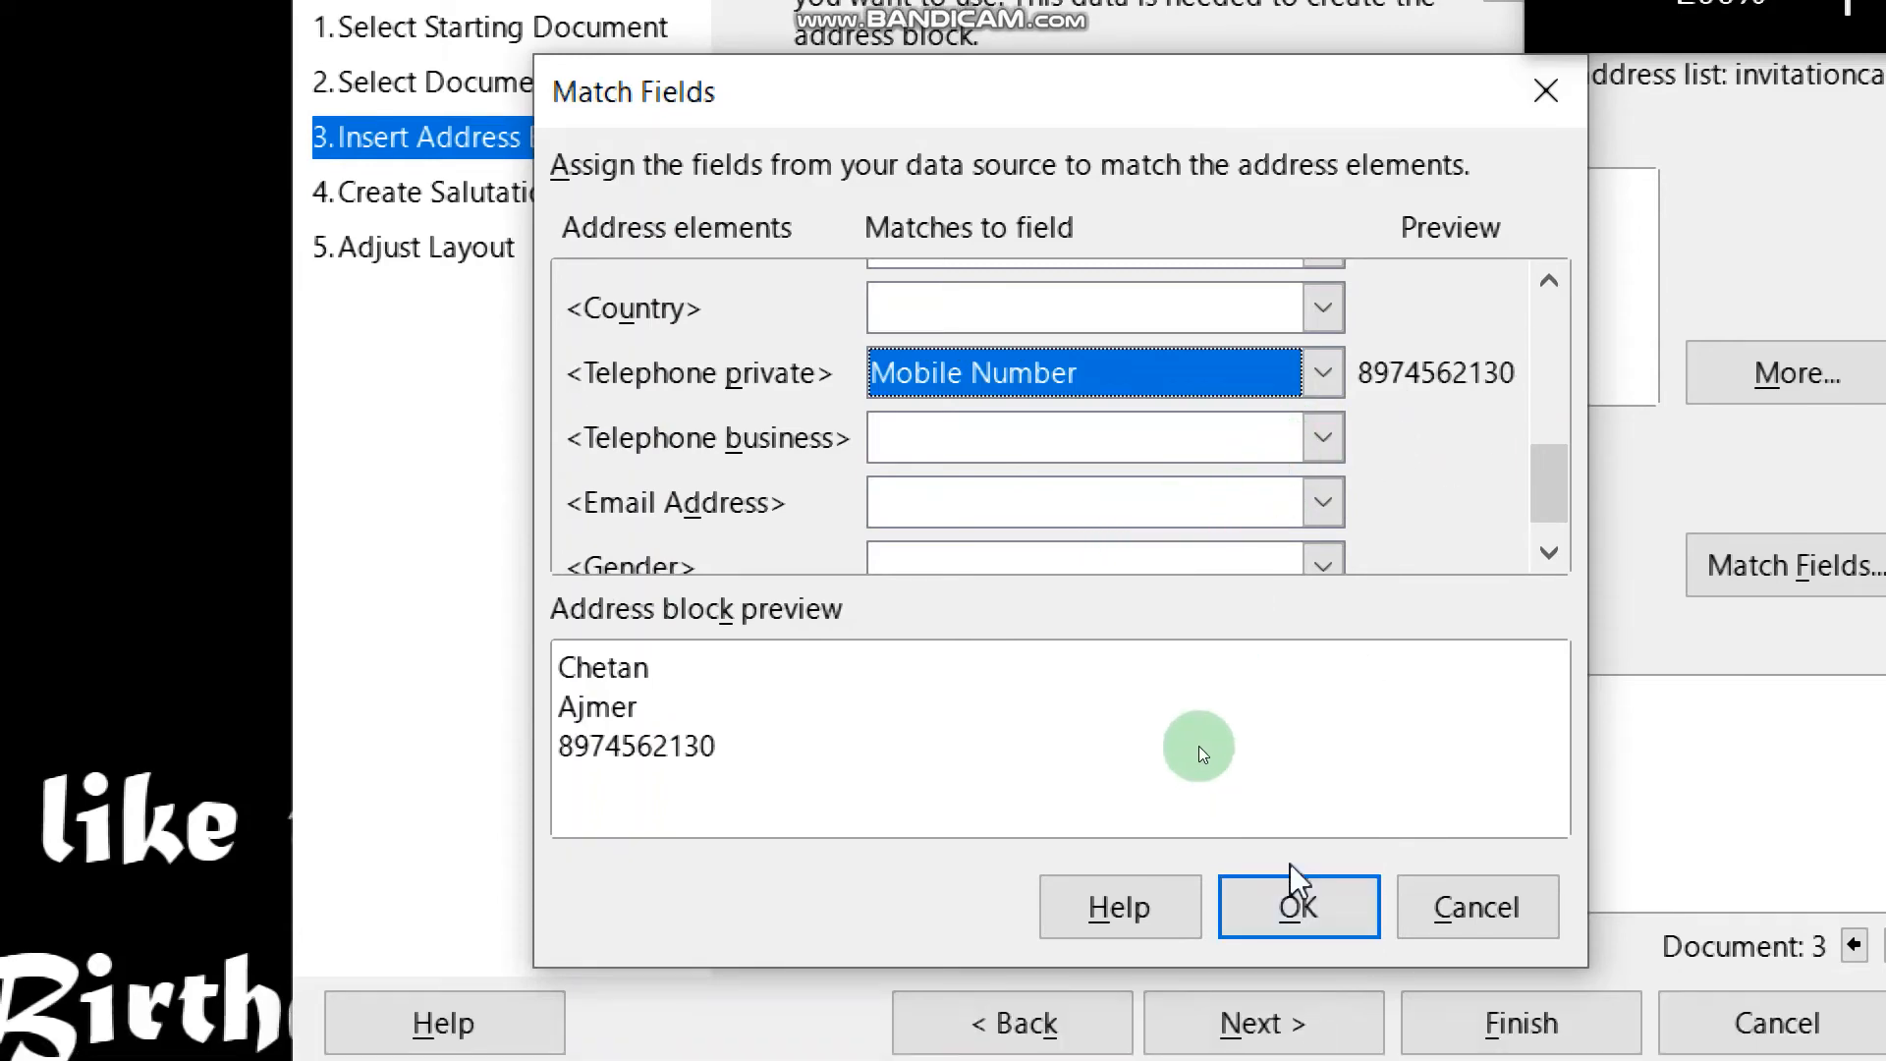
pyautogui.click(1295, 889)
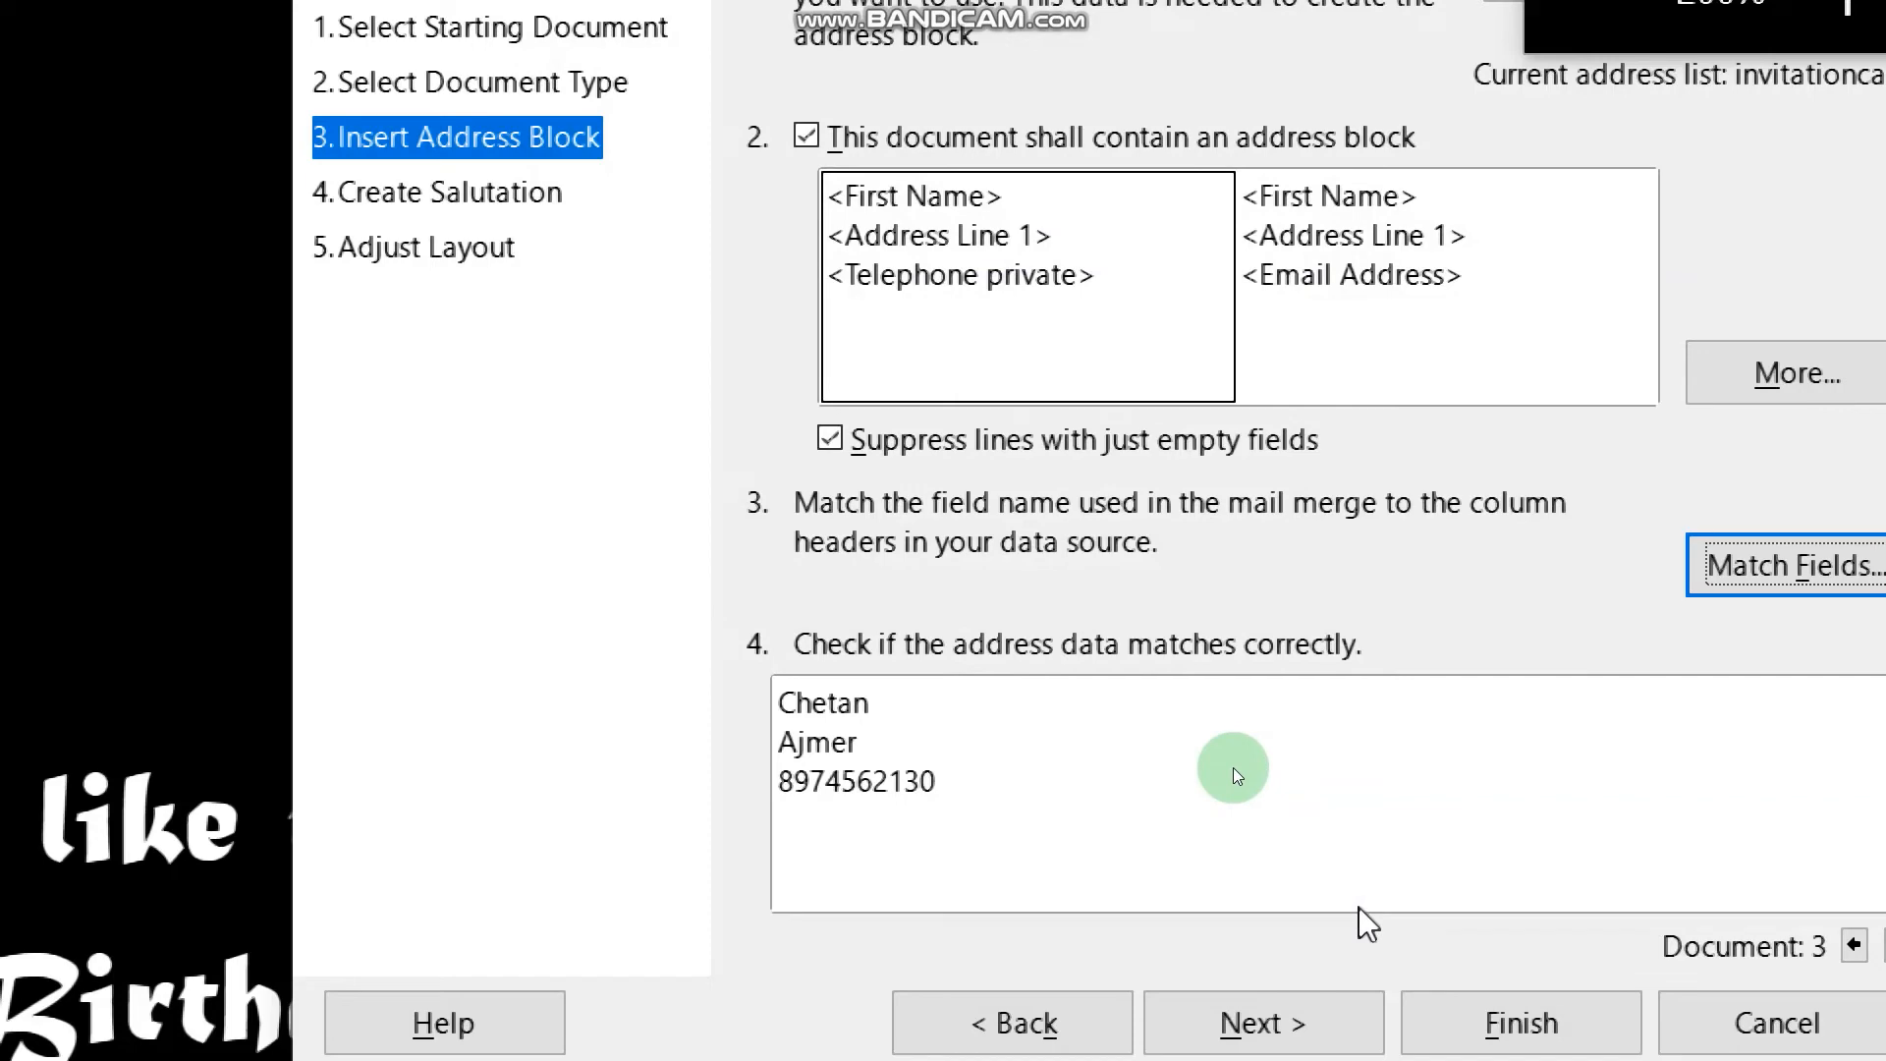
pyautogui.press('super+minus')
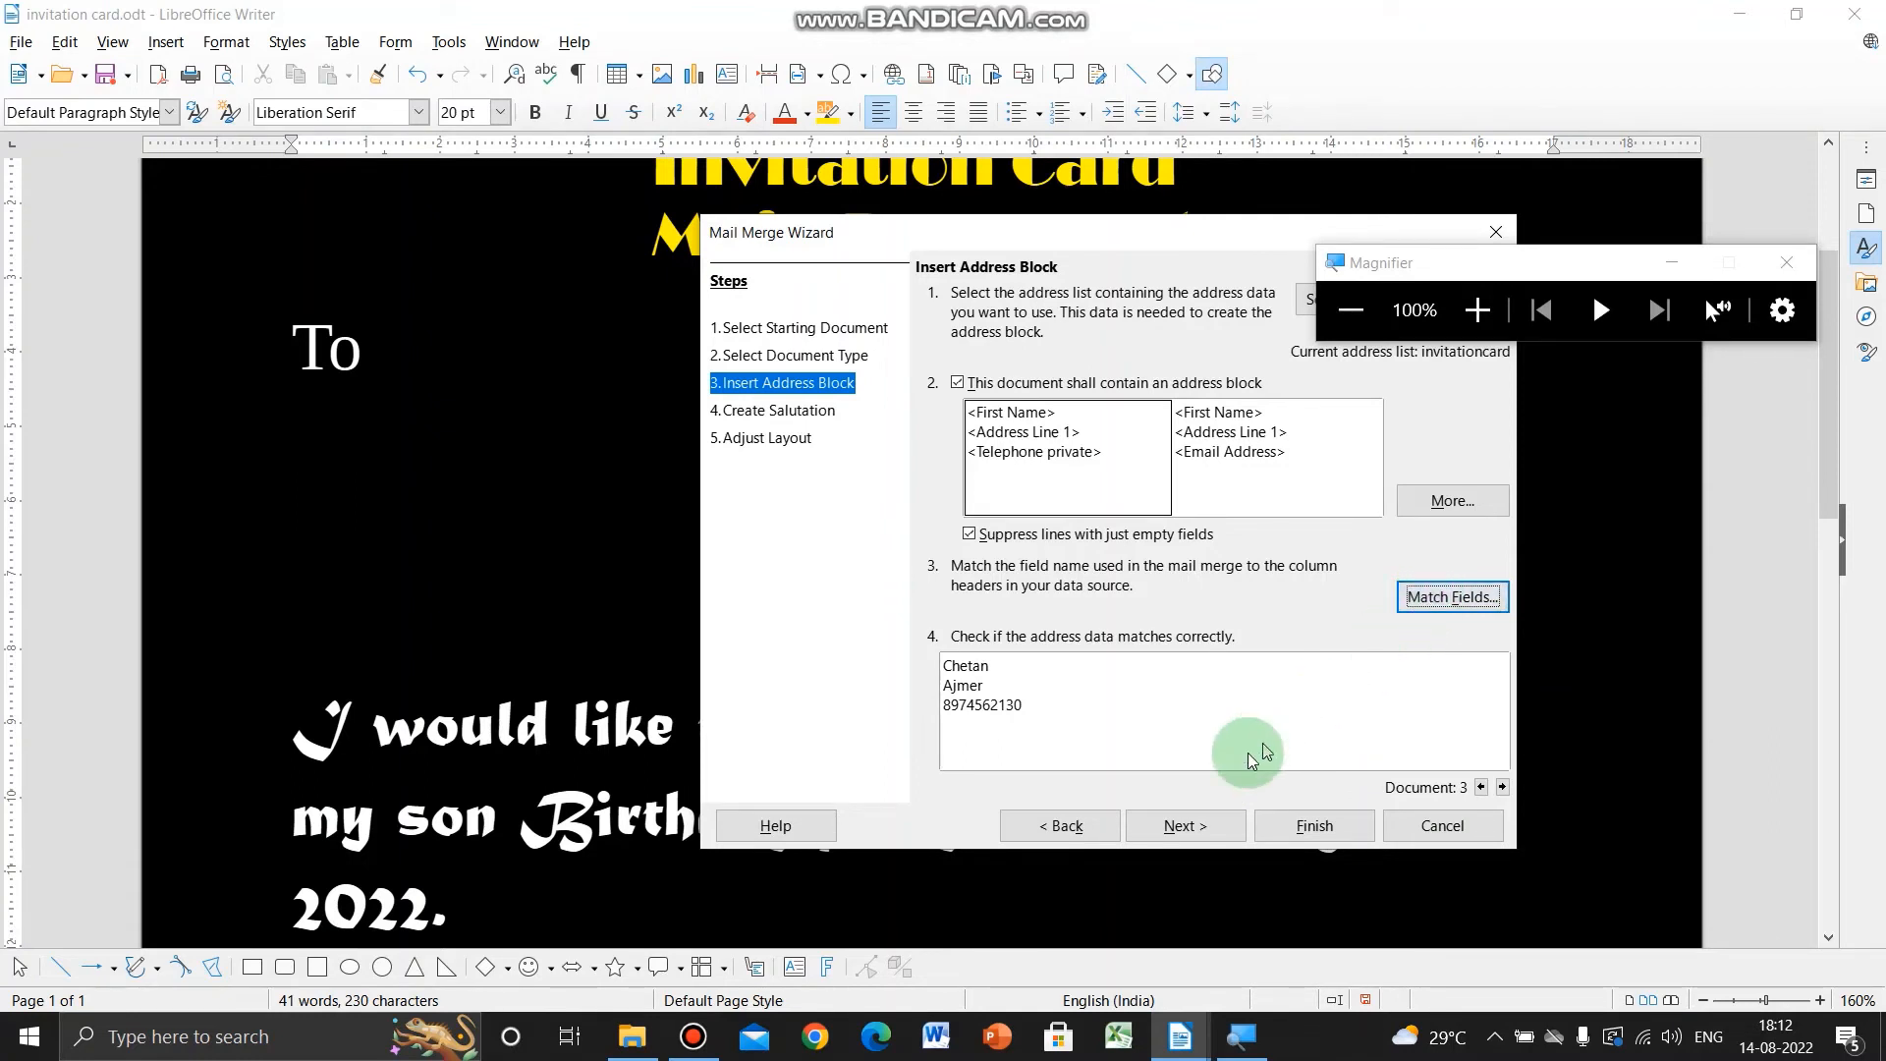
# - Review the male, female and general salutation options, then exclude the salutation and continue to Adjust Layout
pyautogui.click(1198, 838)
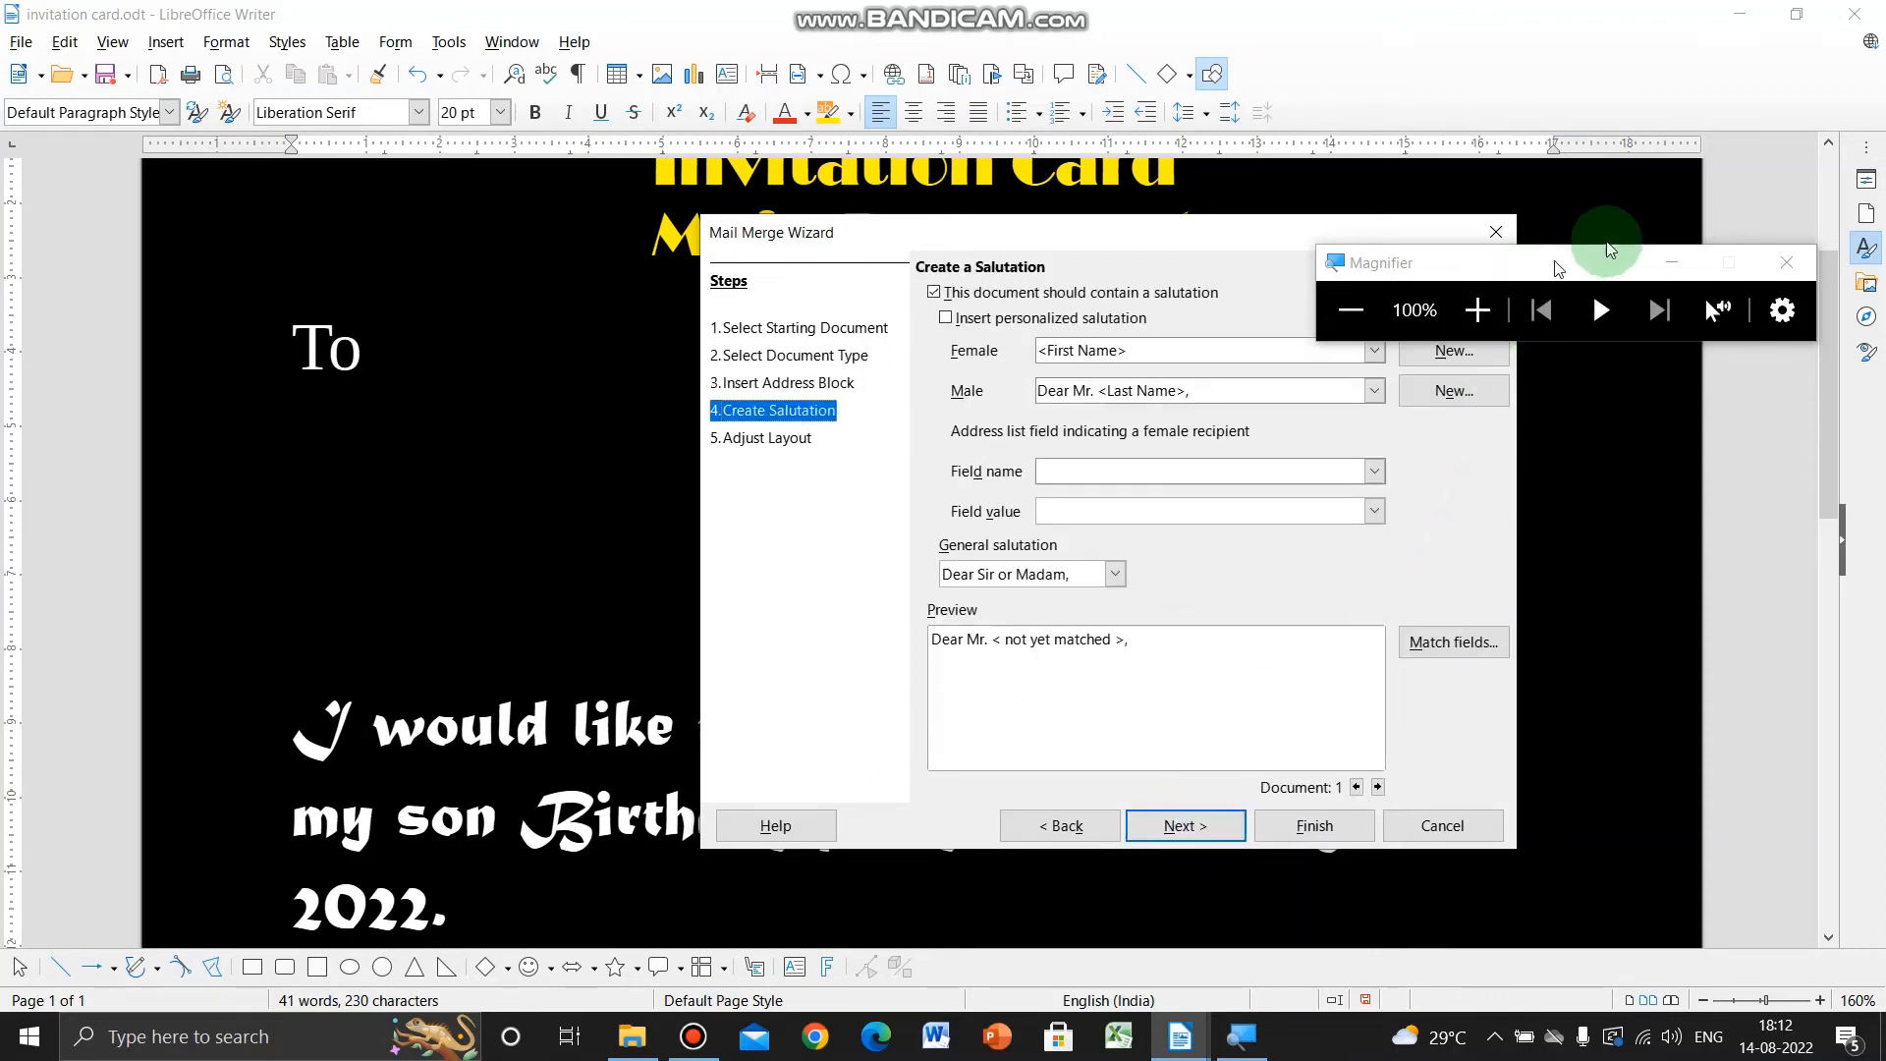
pyautogui.click(1787, 263)
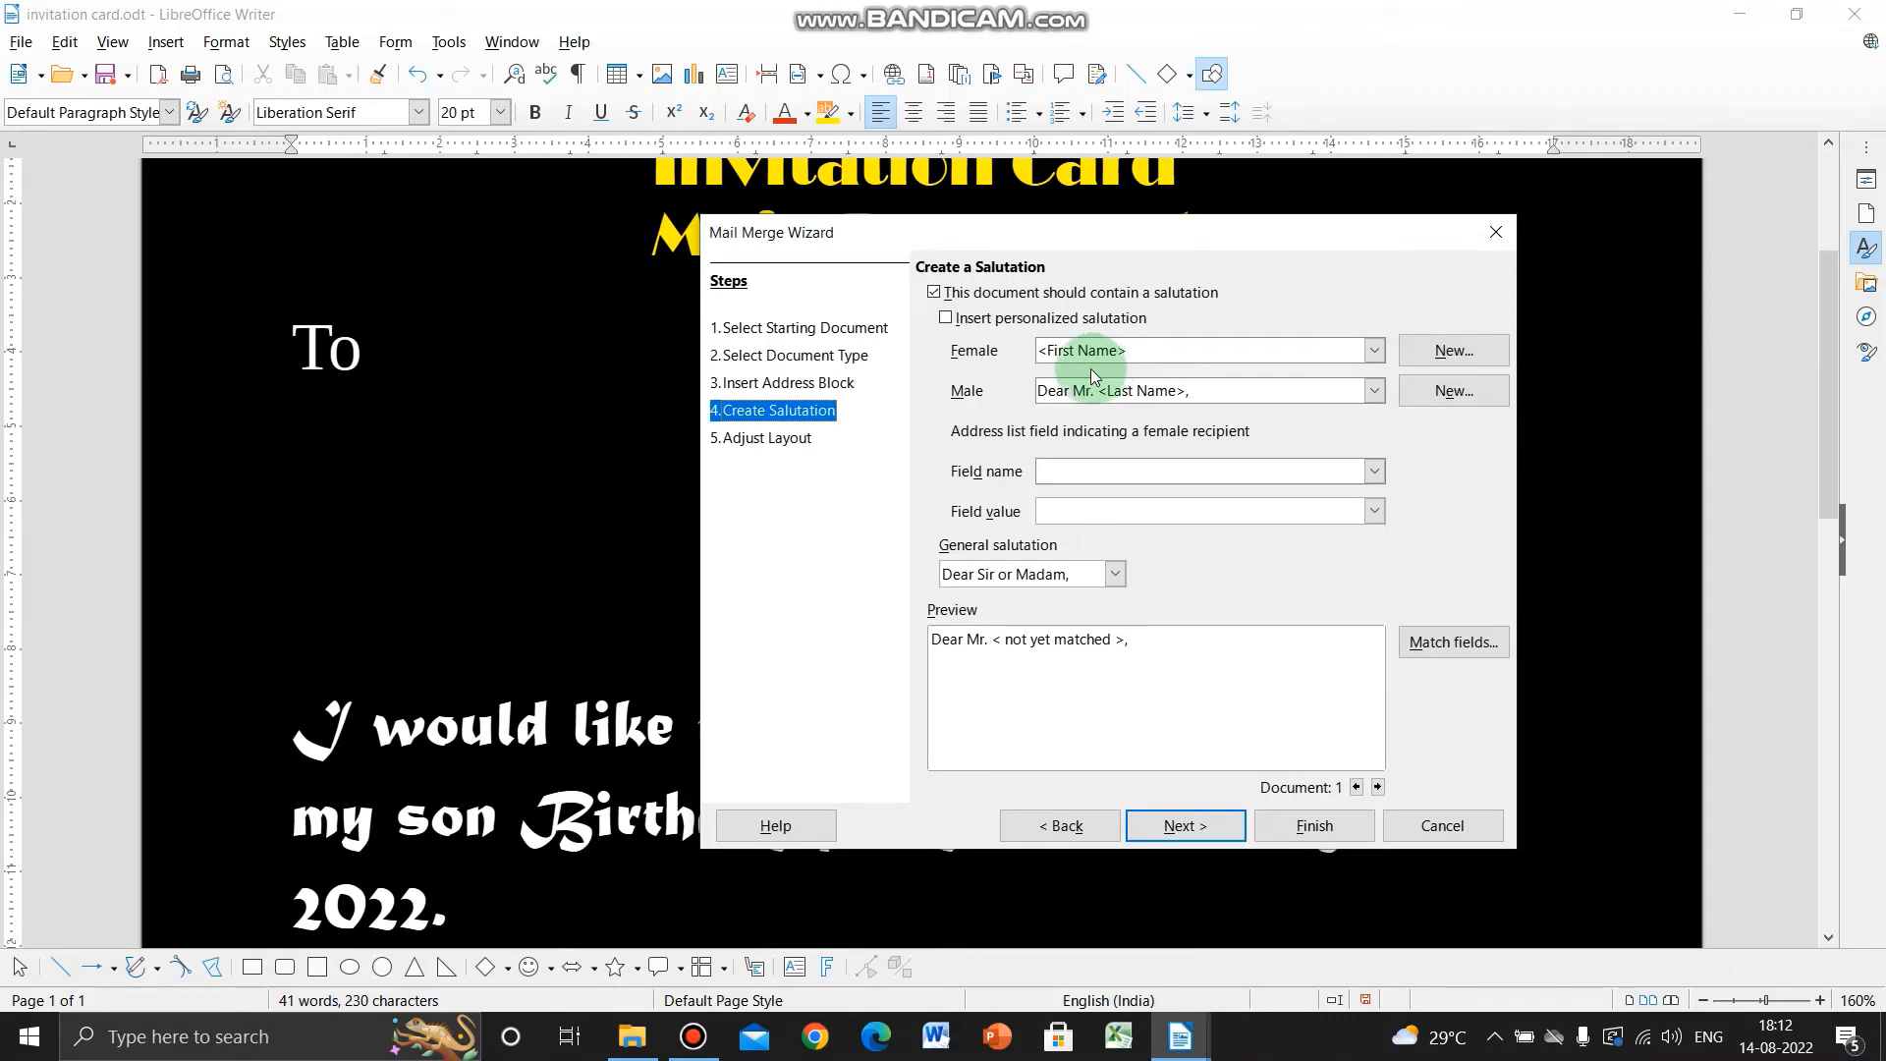
pyautogui.click(947, 319)
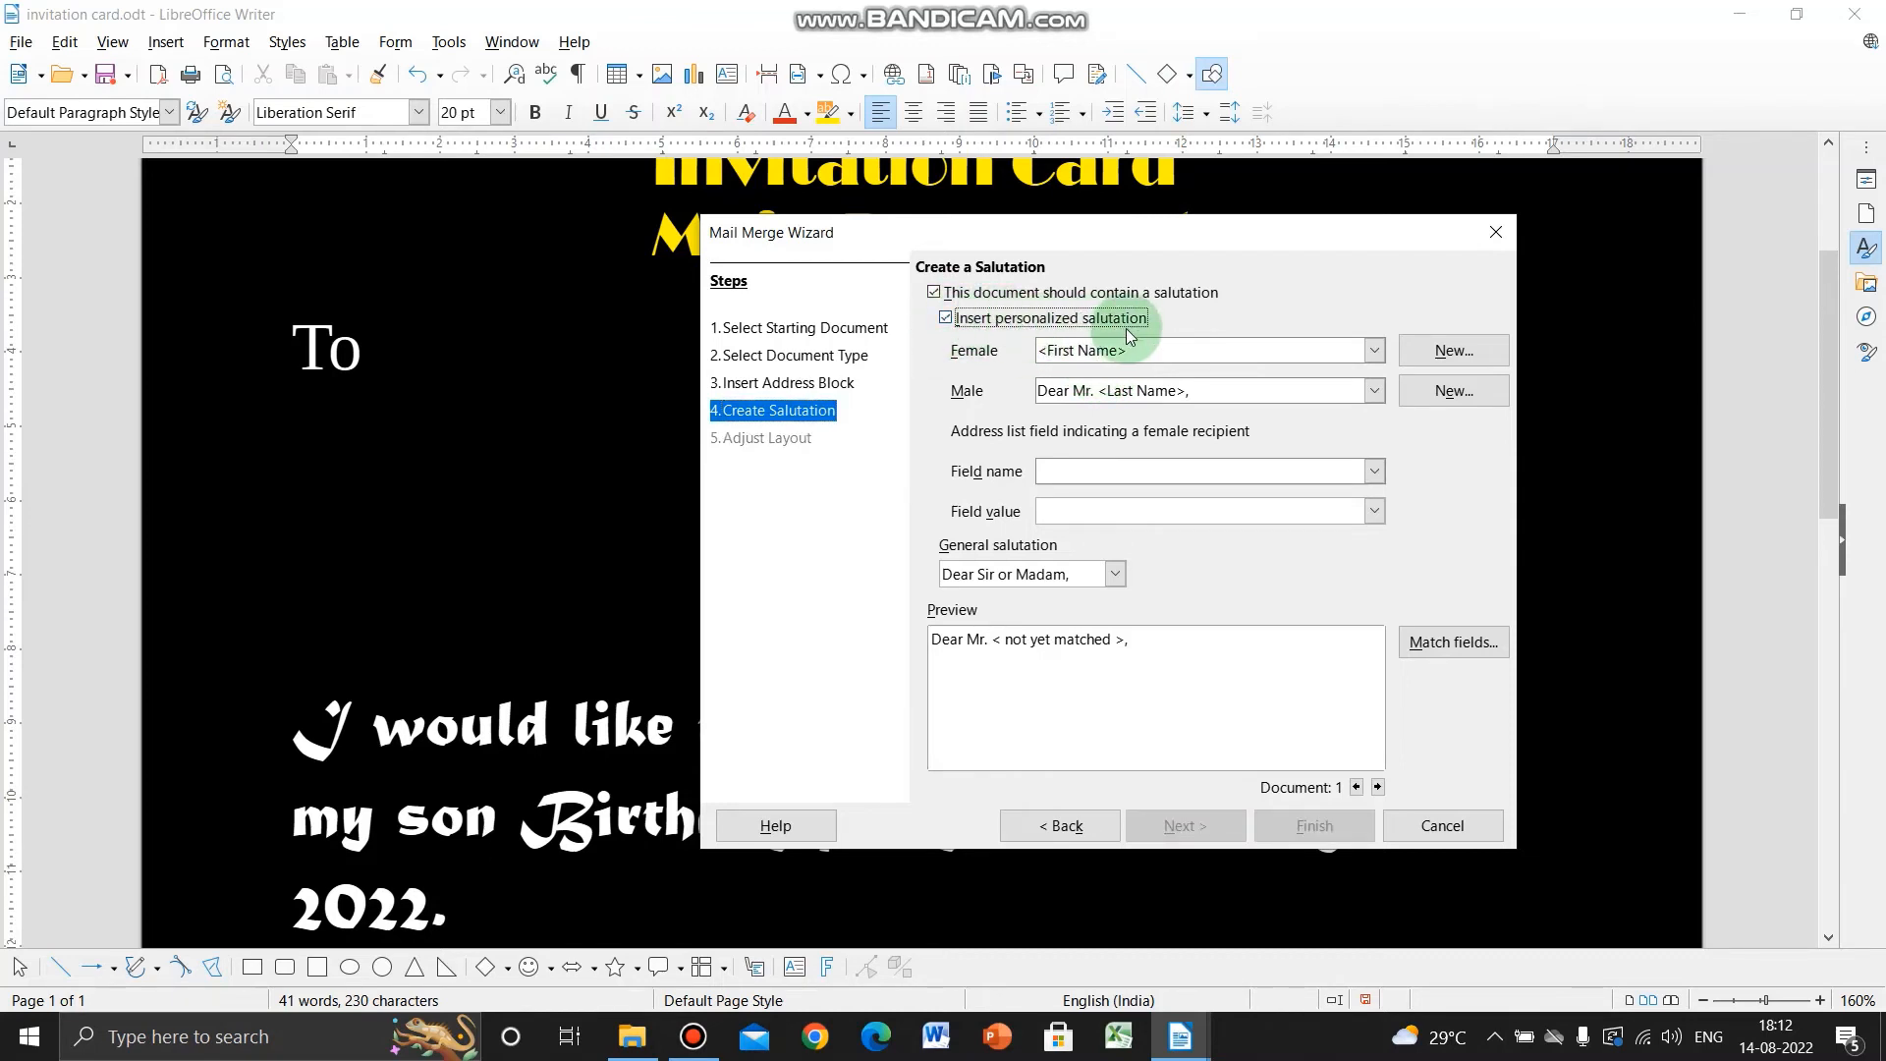
pyautogui.click(1373, 394)
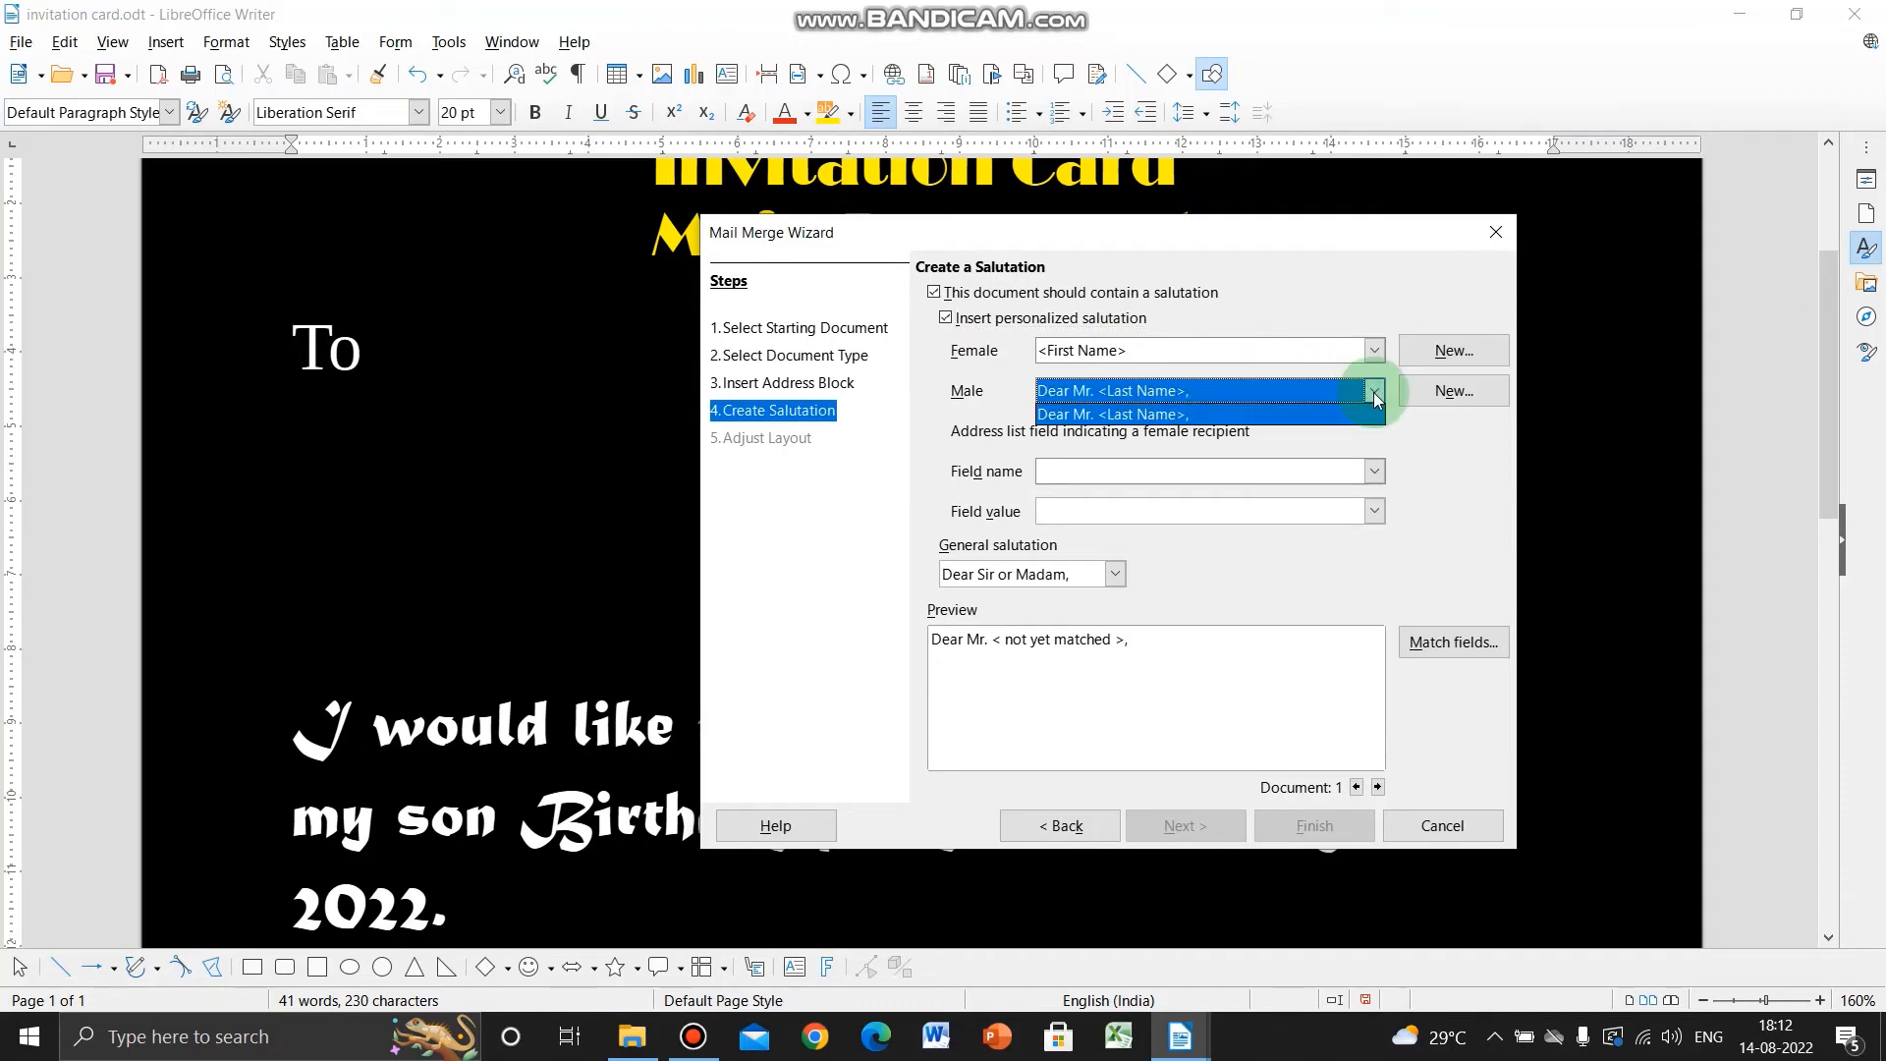
pyautogui.click(1374, 394)
pyautogui.click(1375, 352)
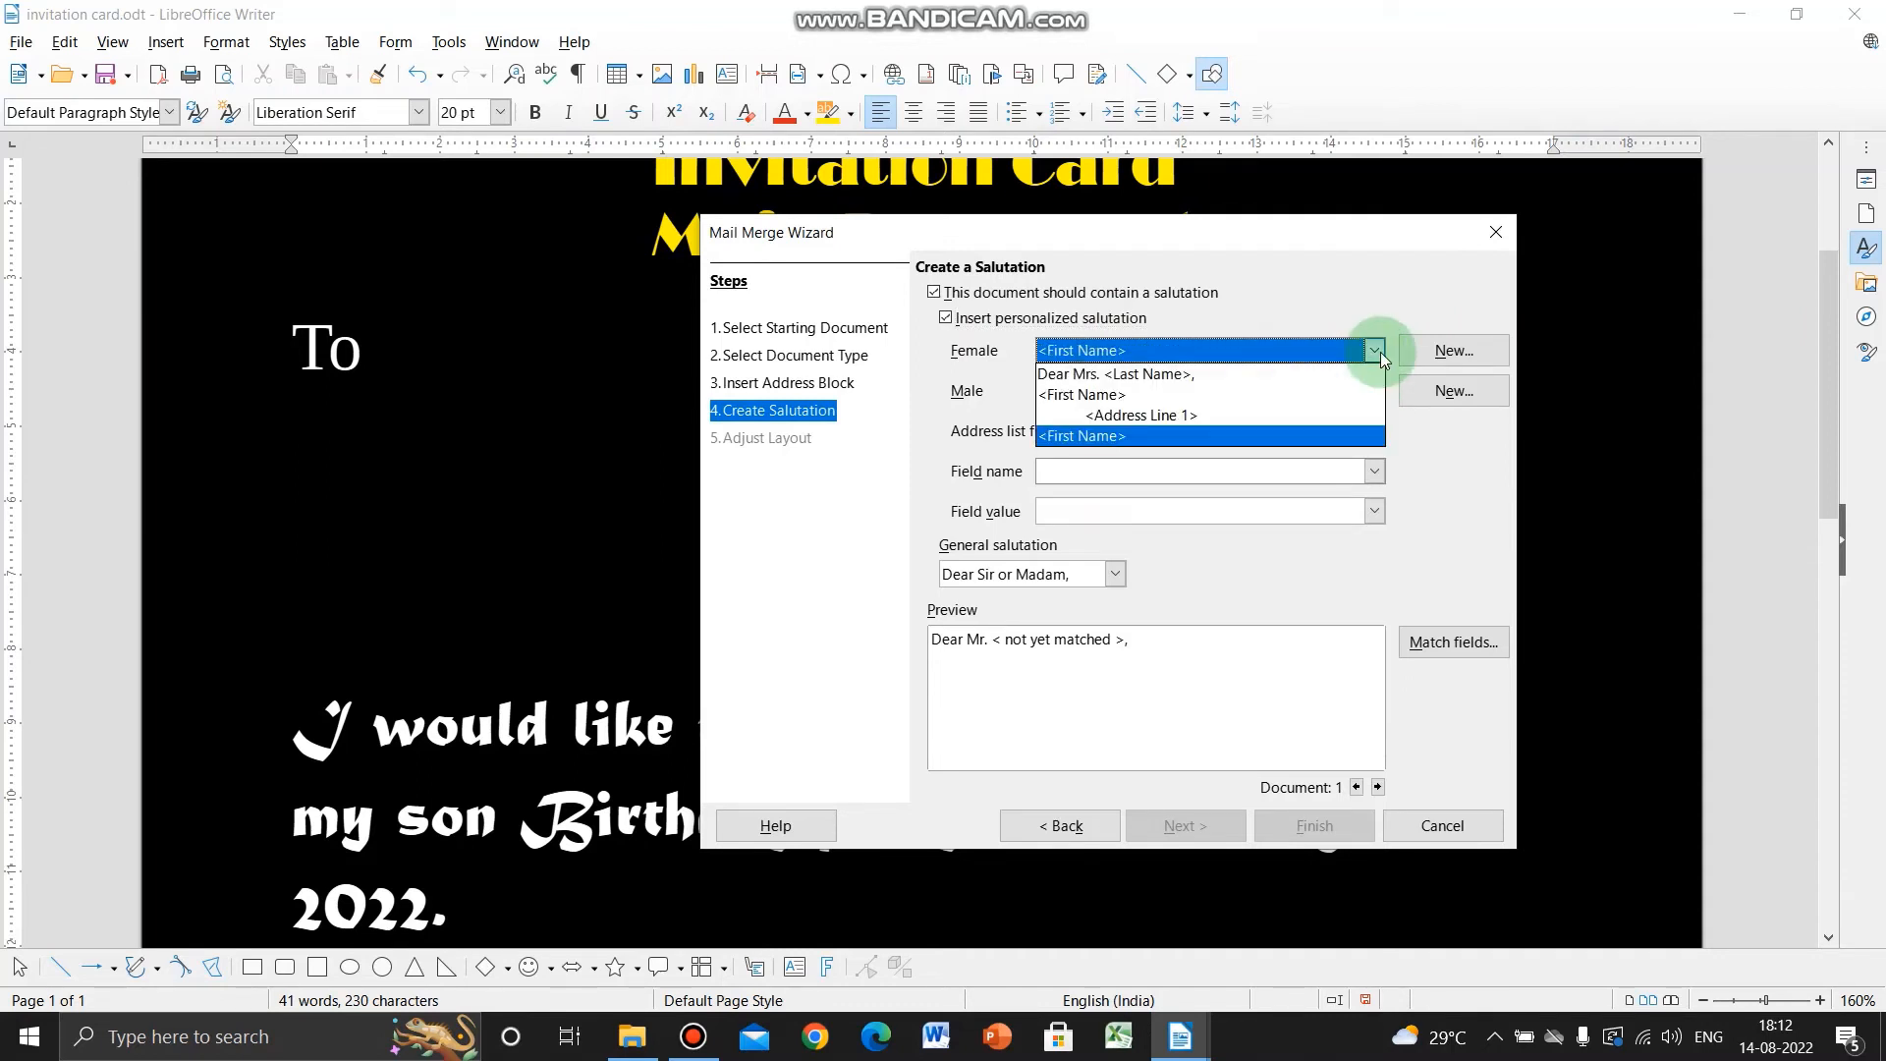
pyautogui.click(1381, 352)
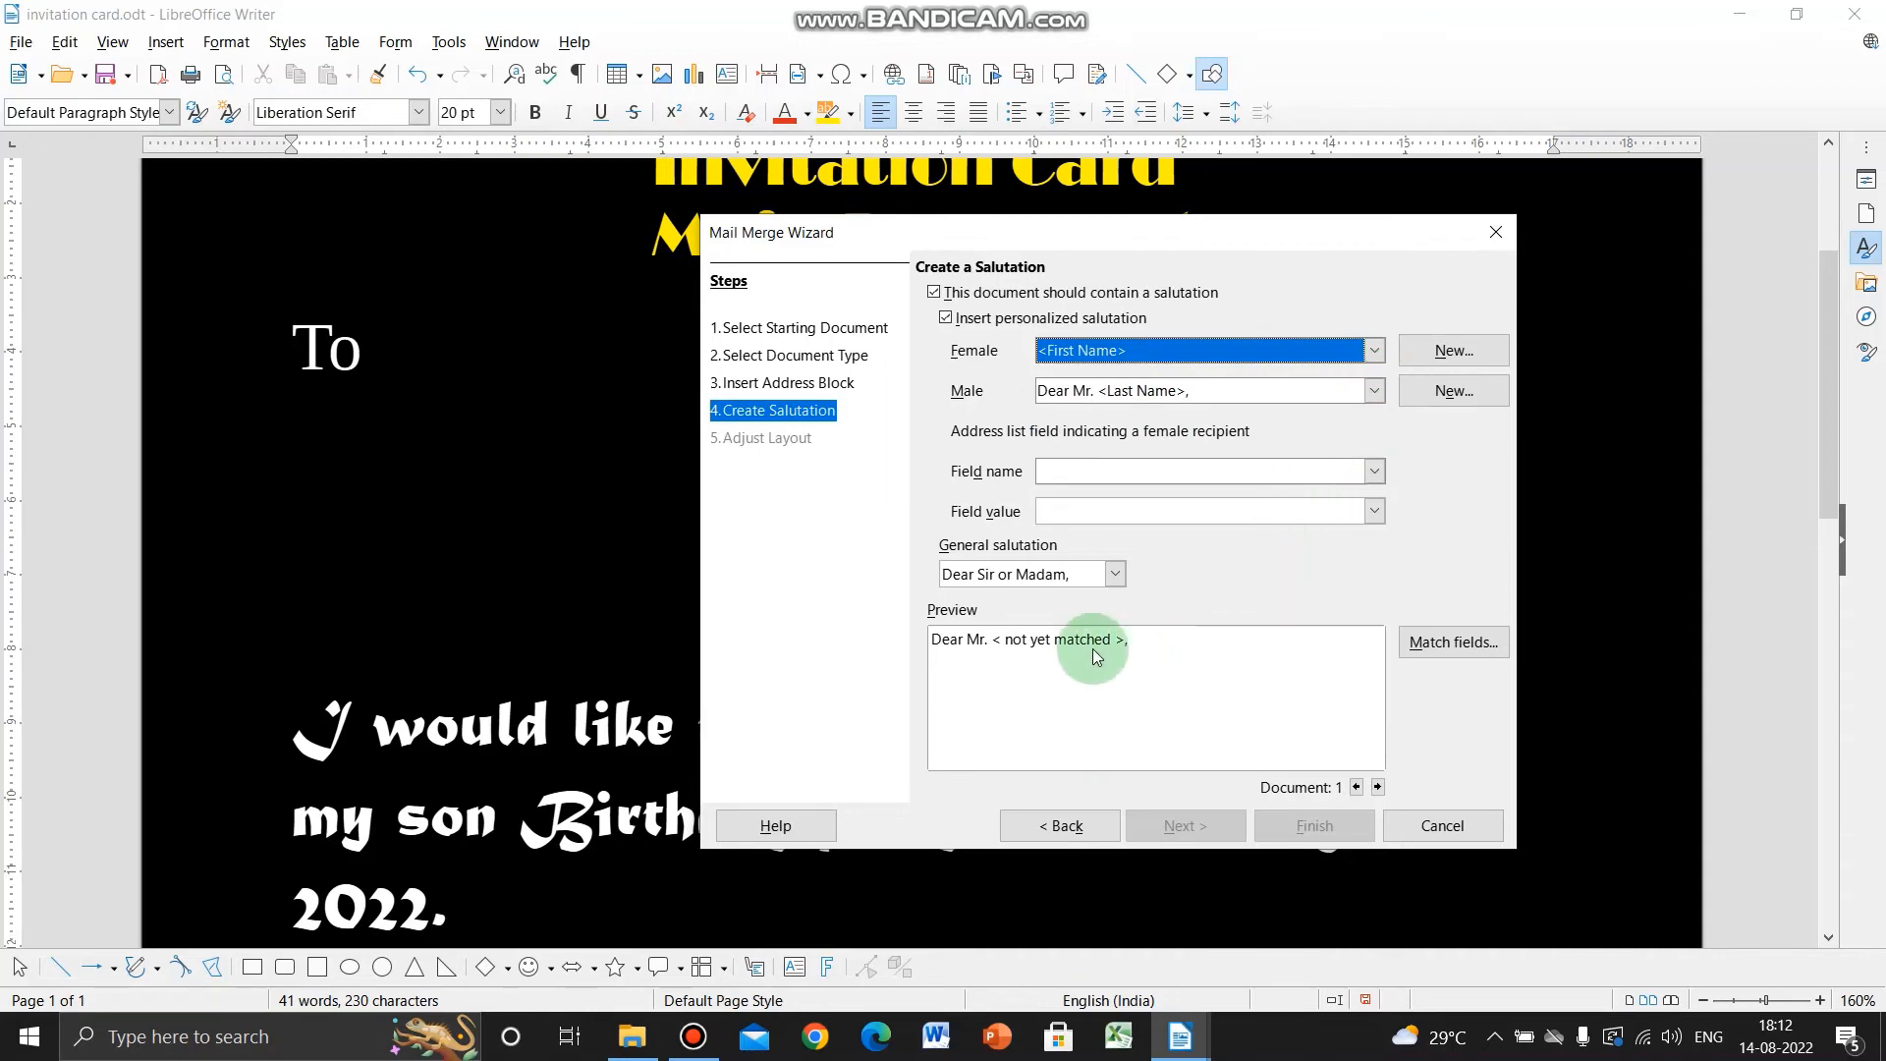
pyautogui.click(1118, 578)
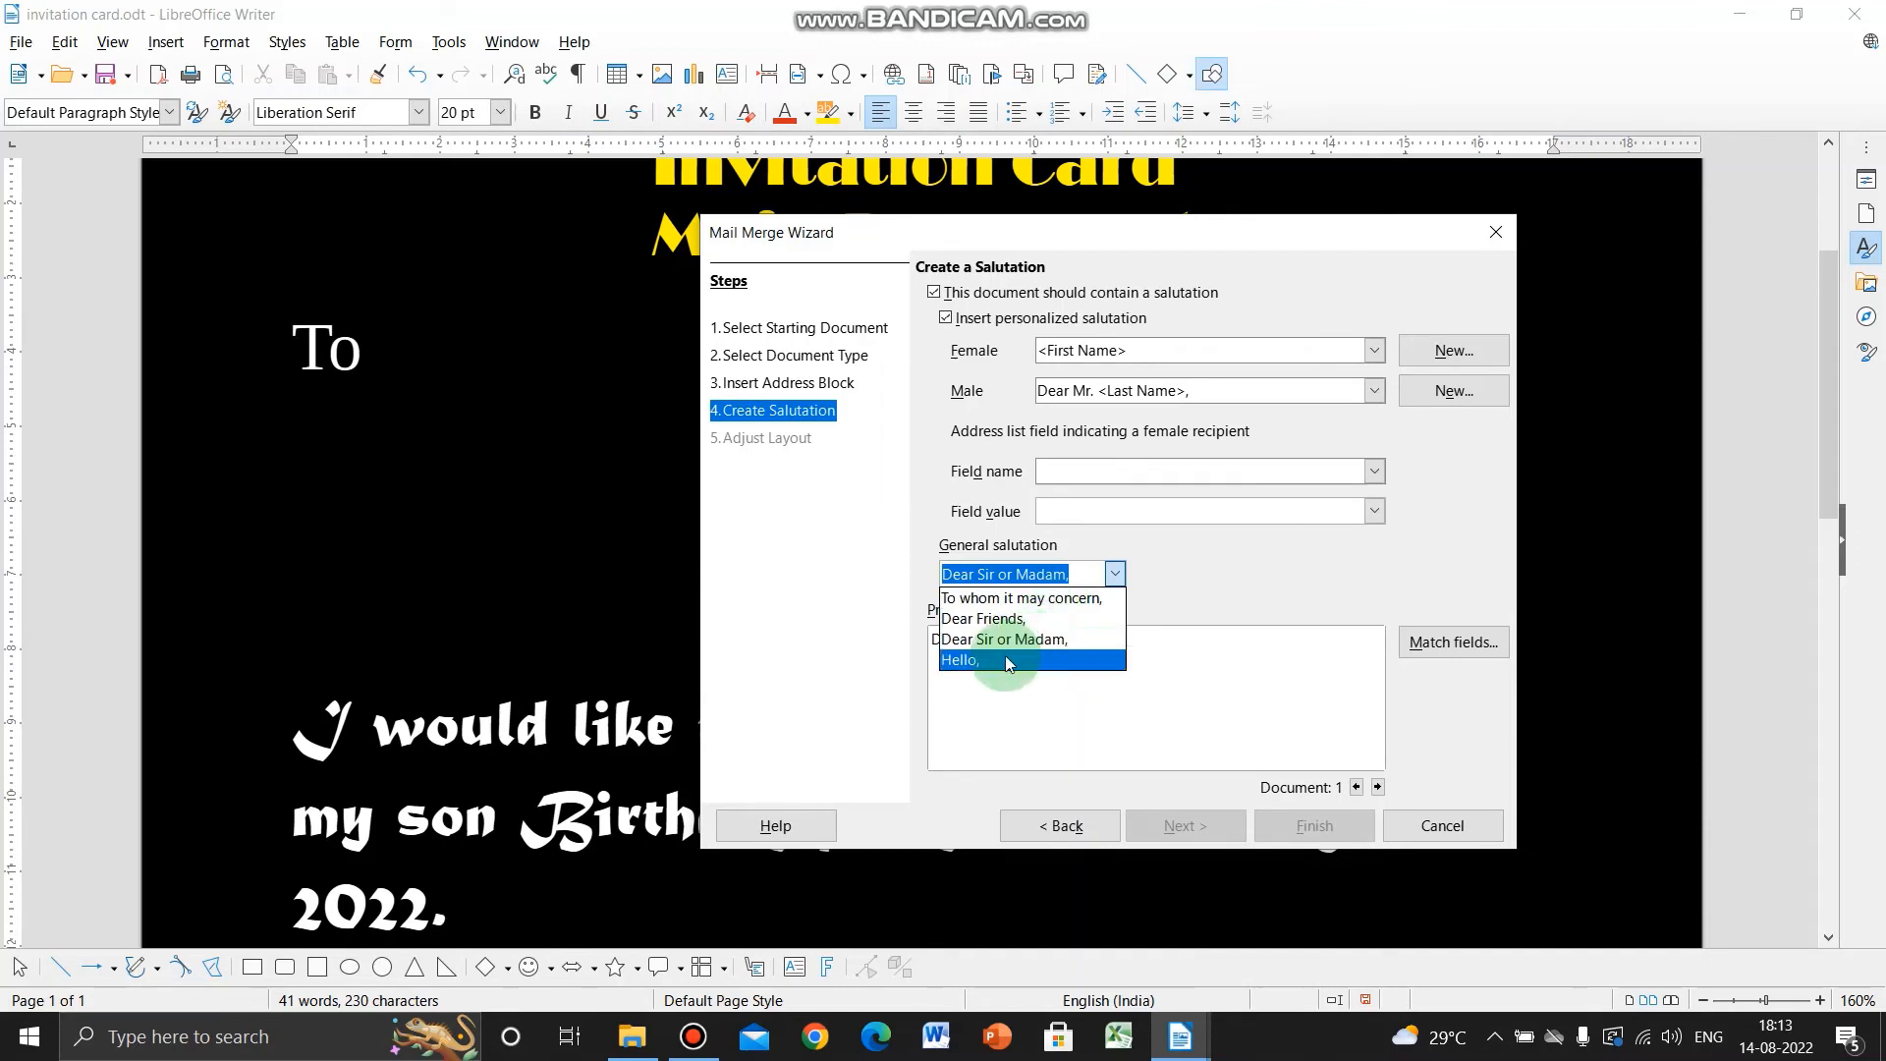
pyautogui.click(1236, 558)
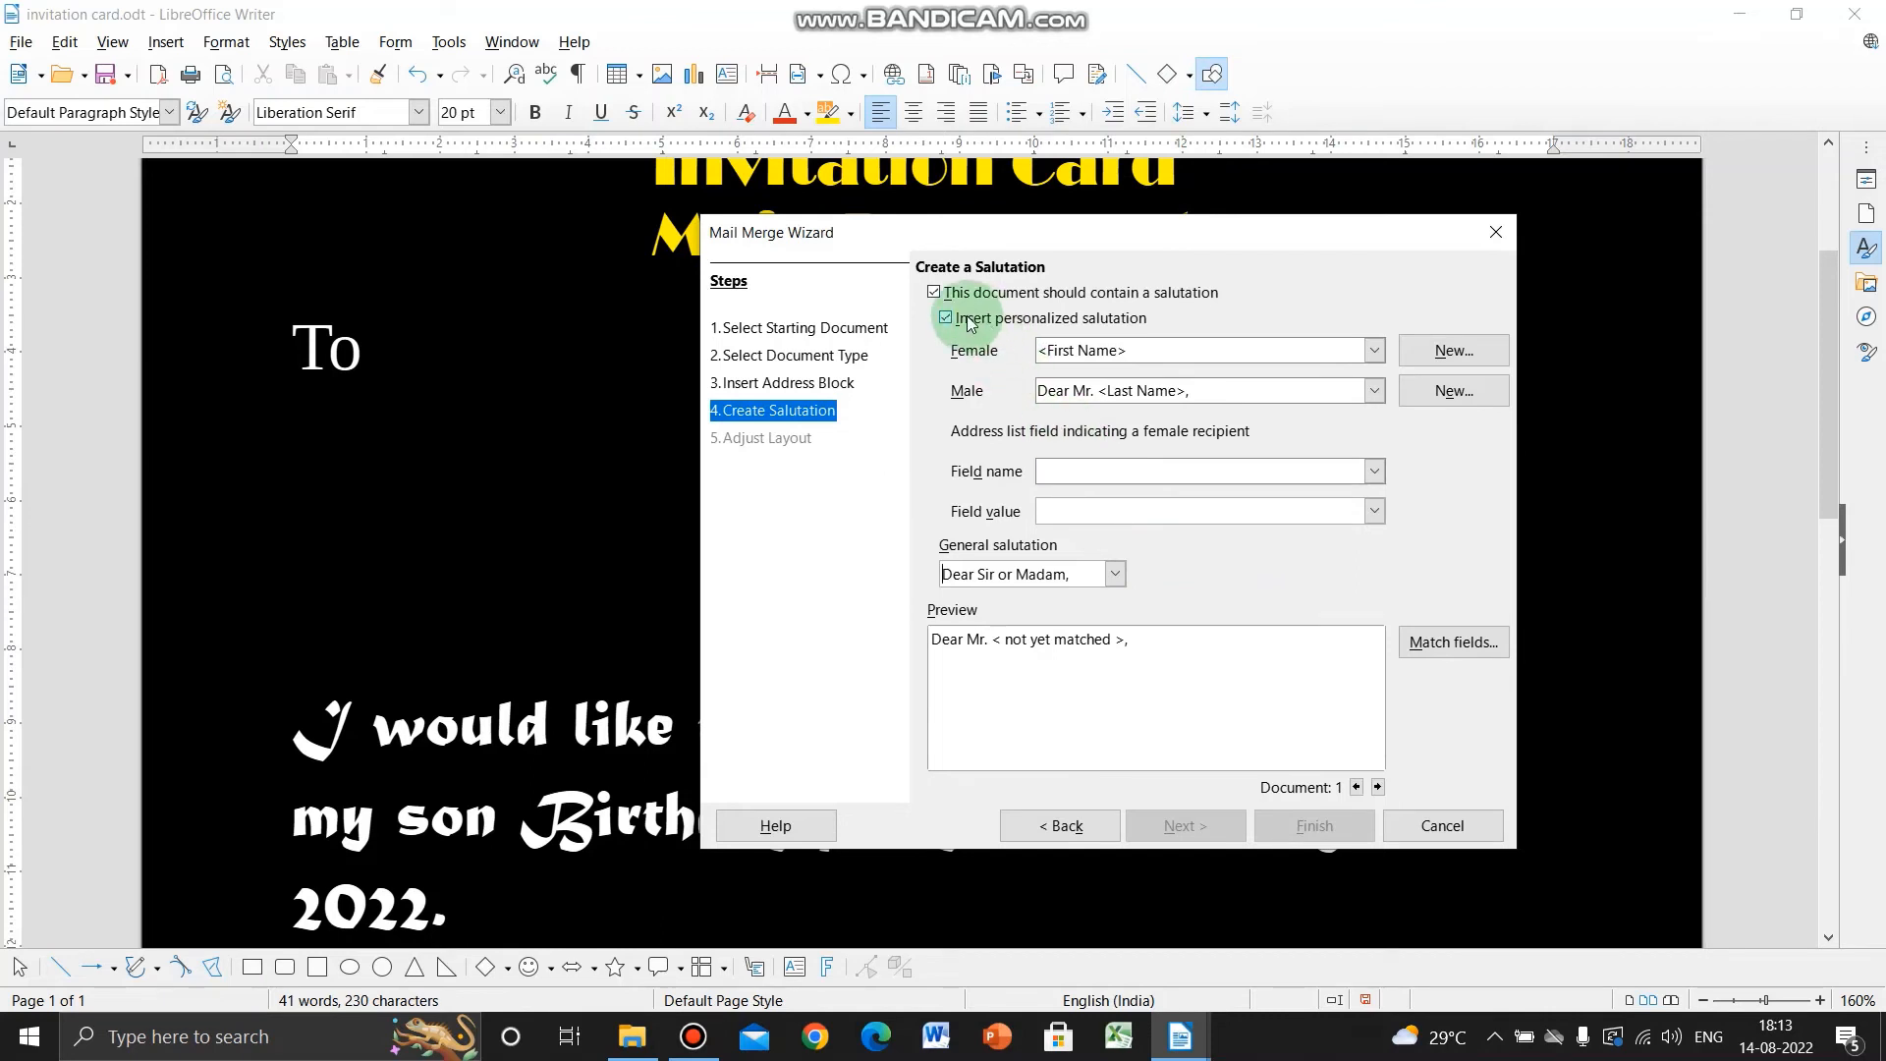
pyautogui.click(934, 293)
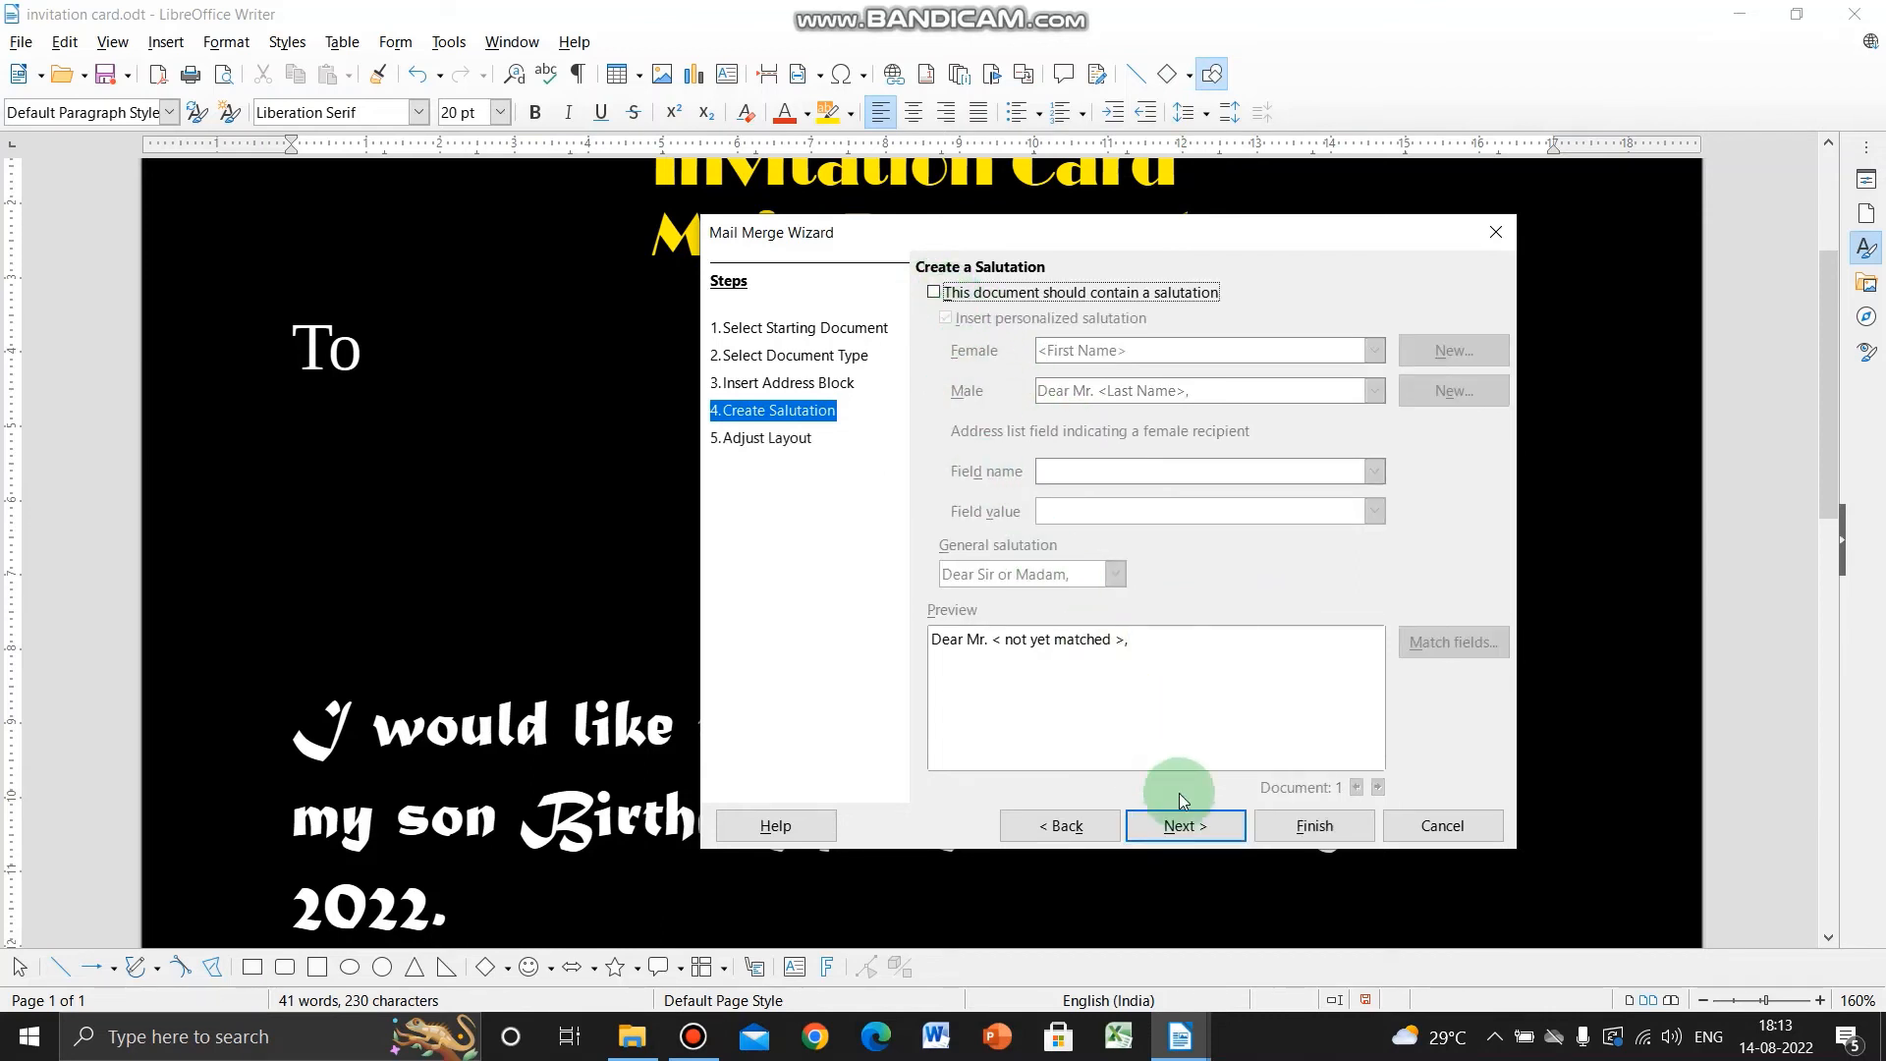
pyautogui.click(1191, 826)
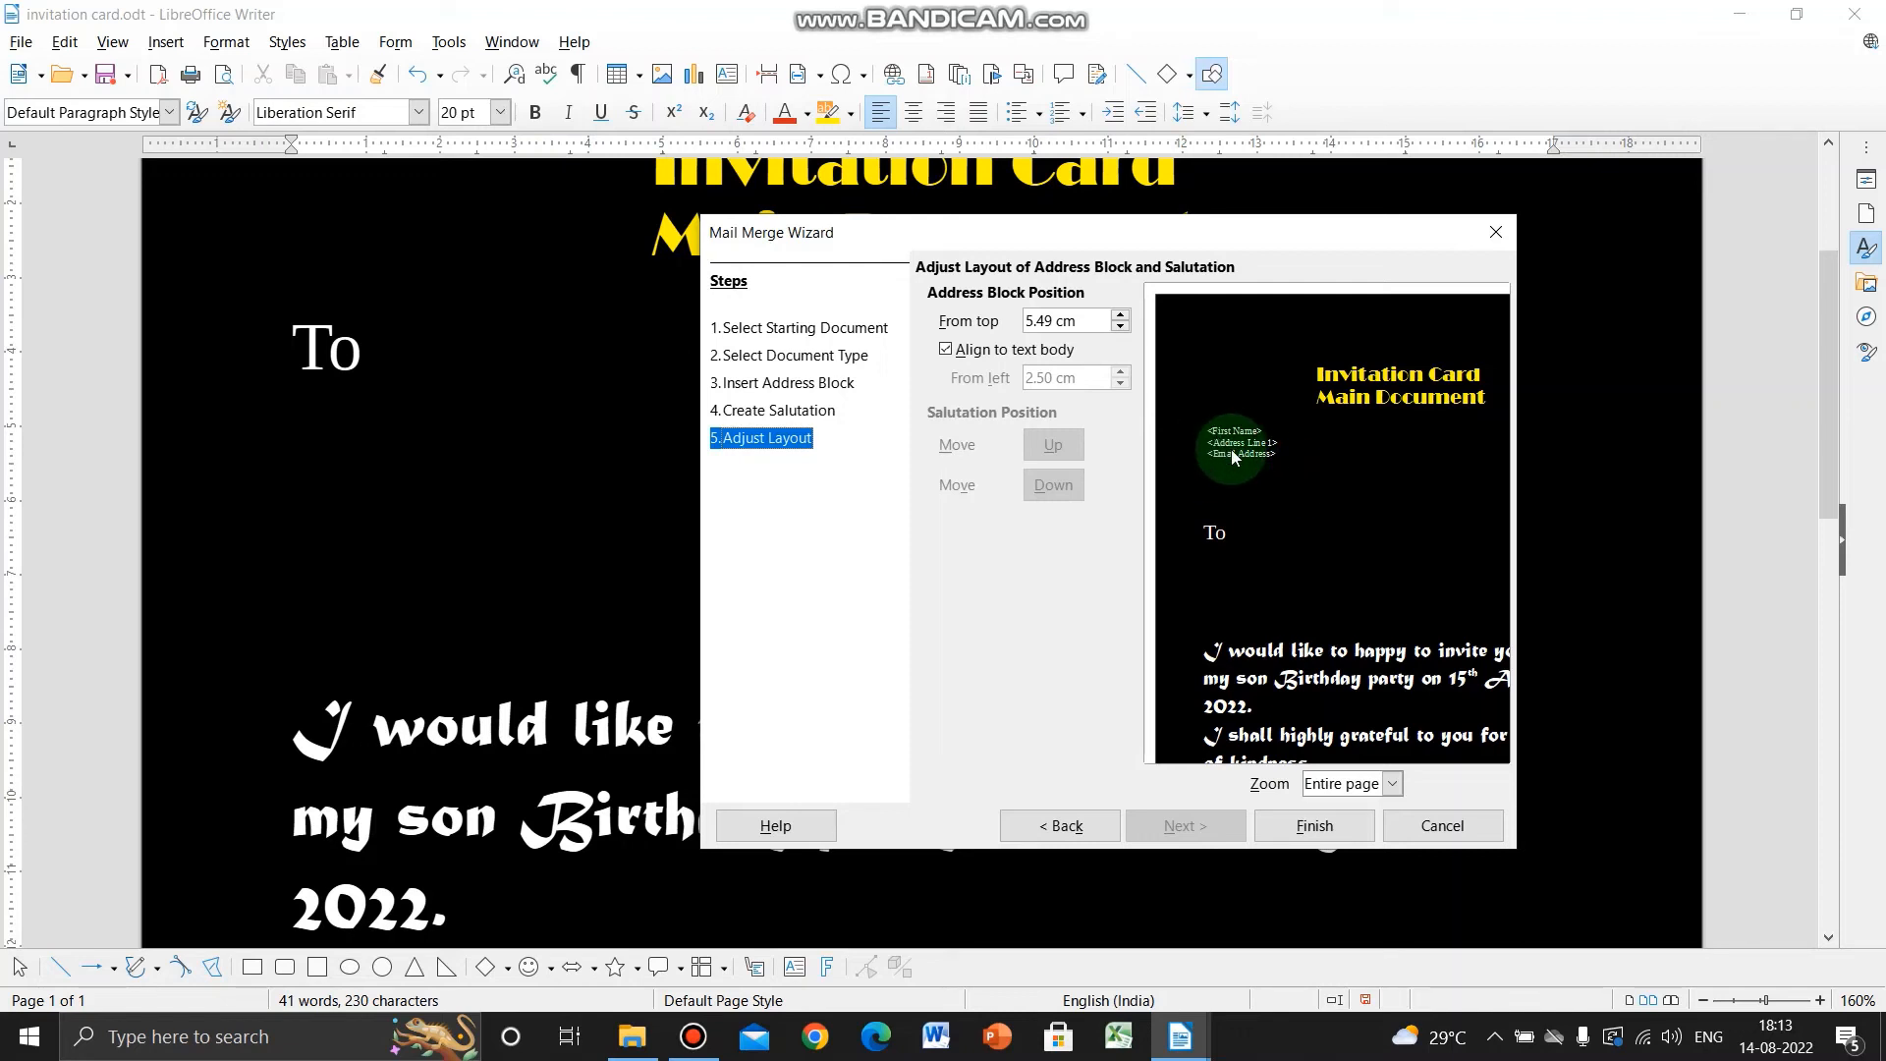
# - Position the address block 7.90 cm from the top with Entire page zoom and finish the wizard
pyautogui.press('super+plus')
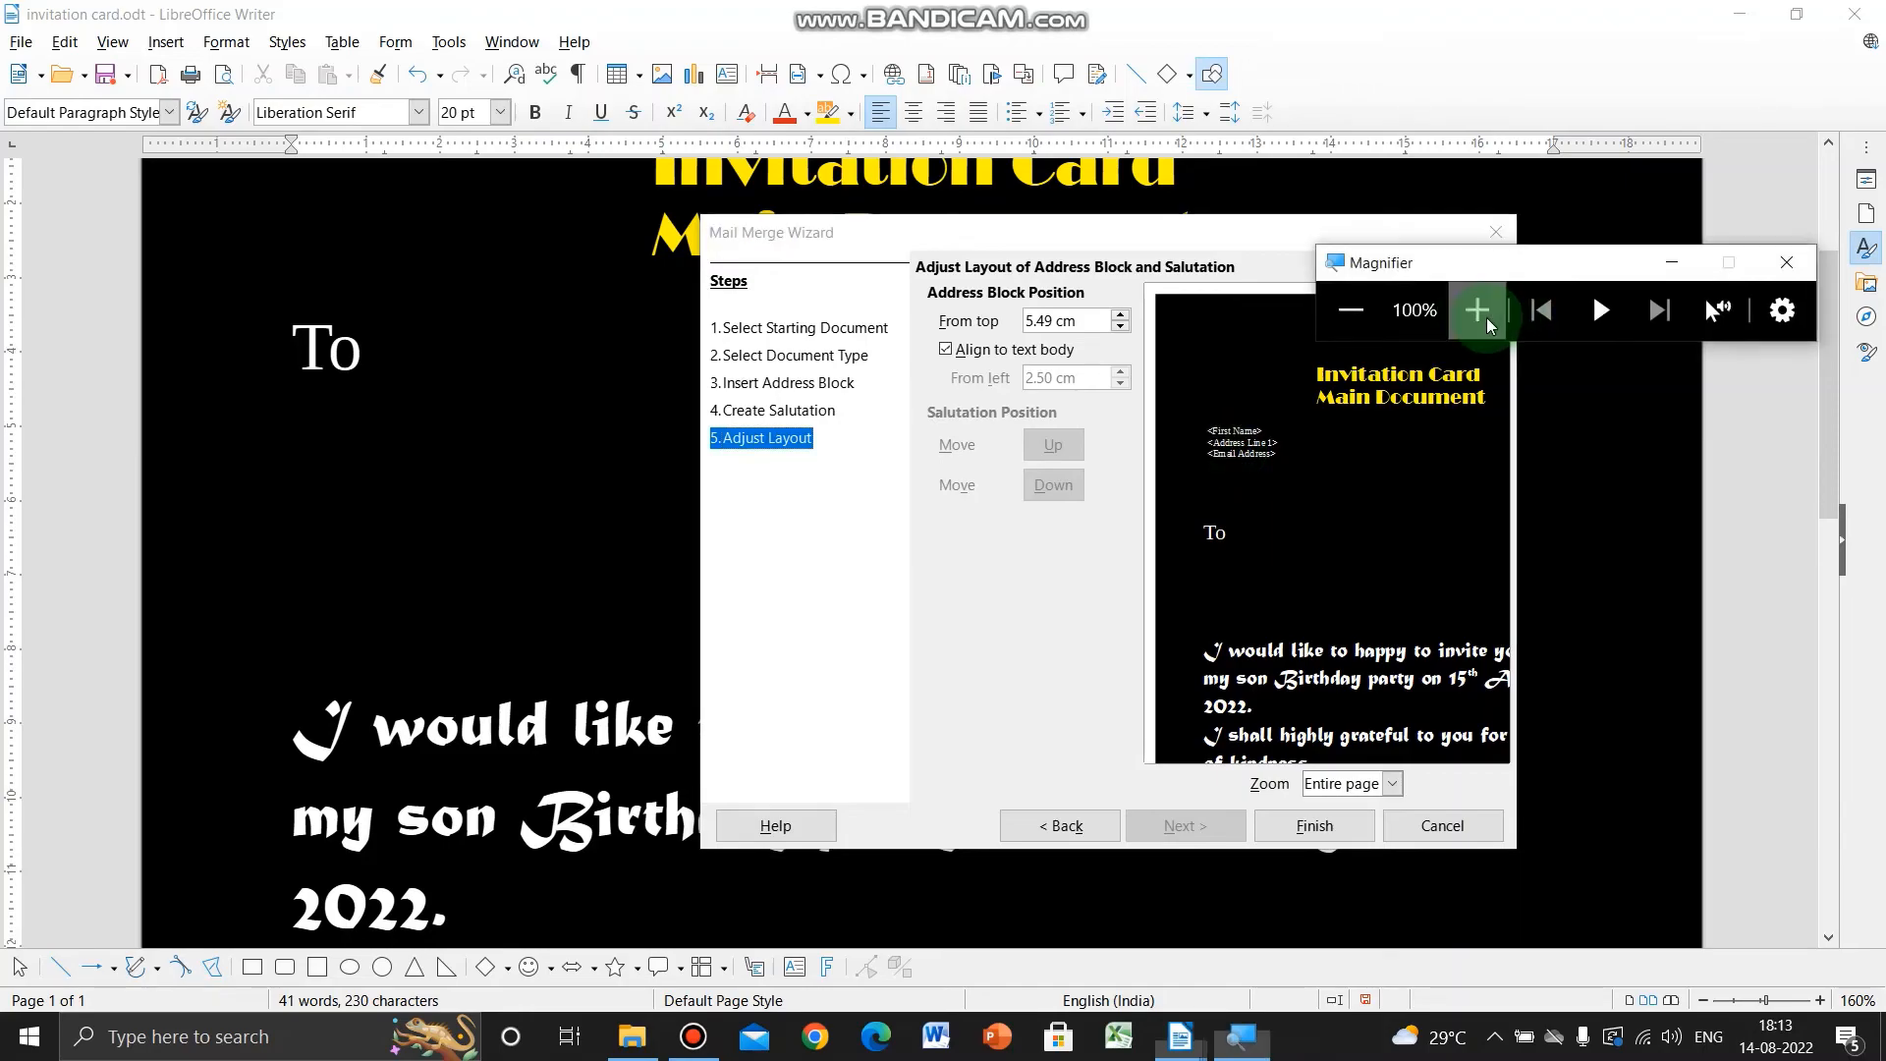
pyautogui.click(1488, 317)
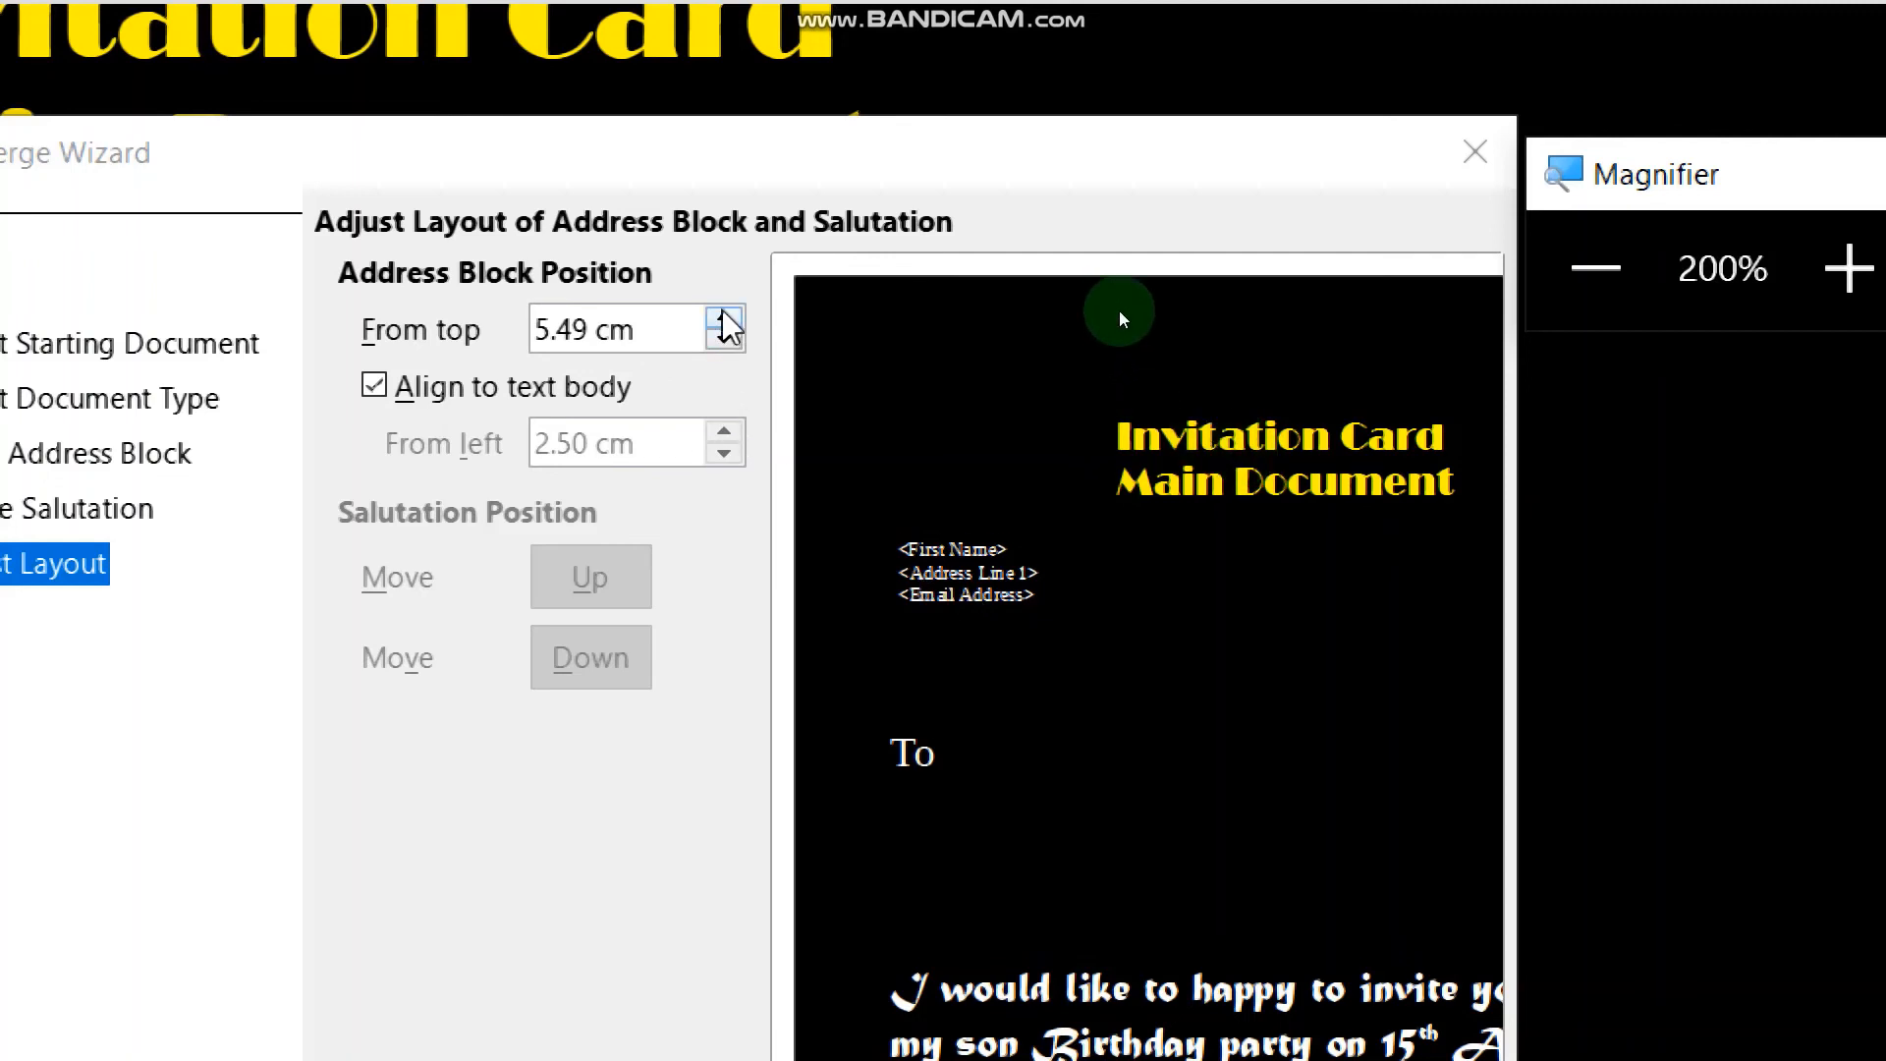
pyautogui.moveTo(724, 321); pyautogui.dragTo(724, 321)
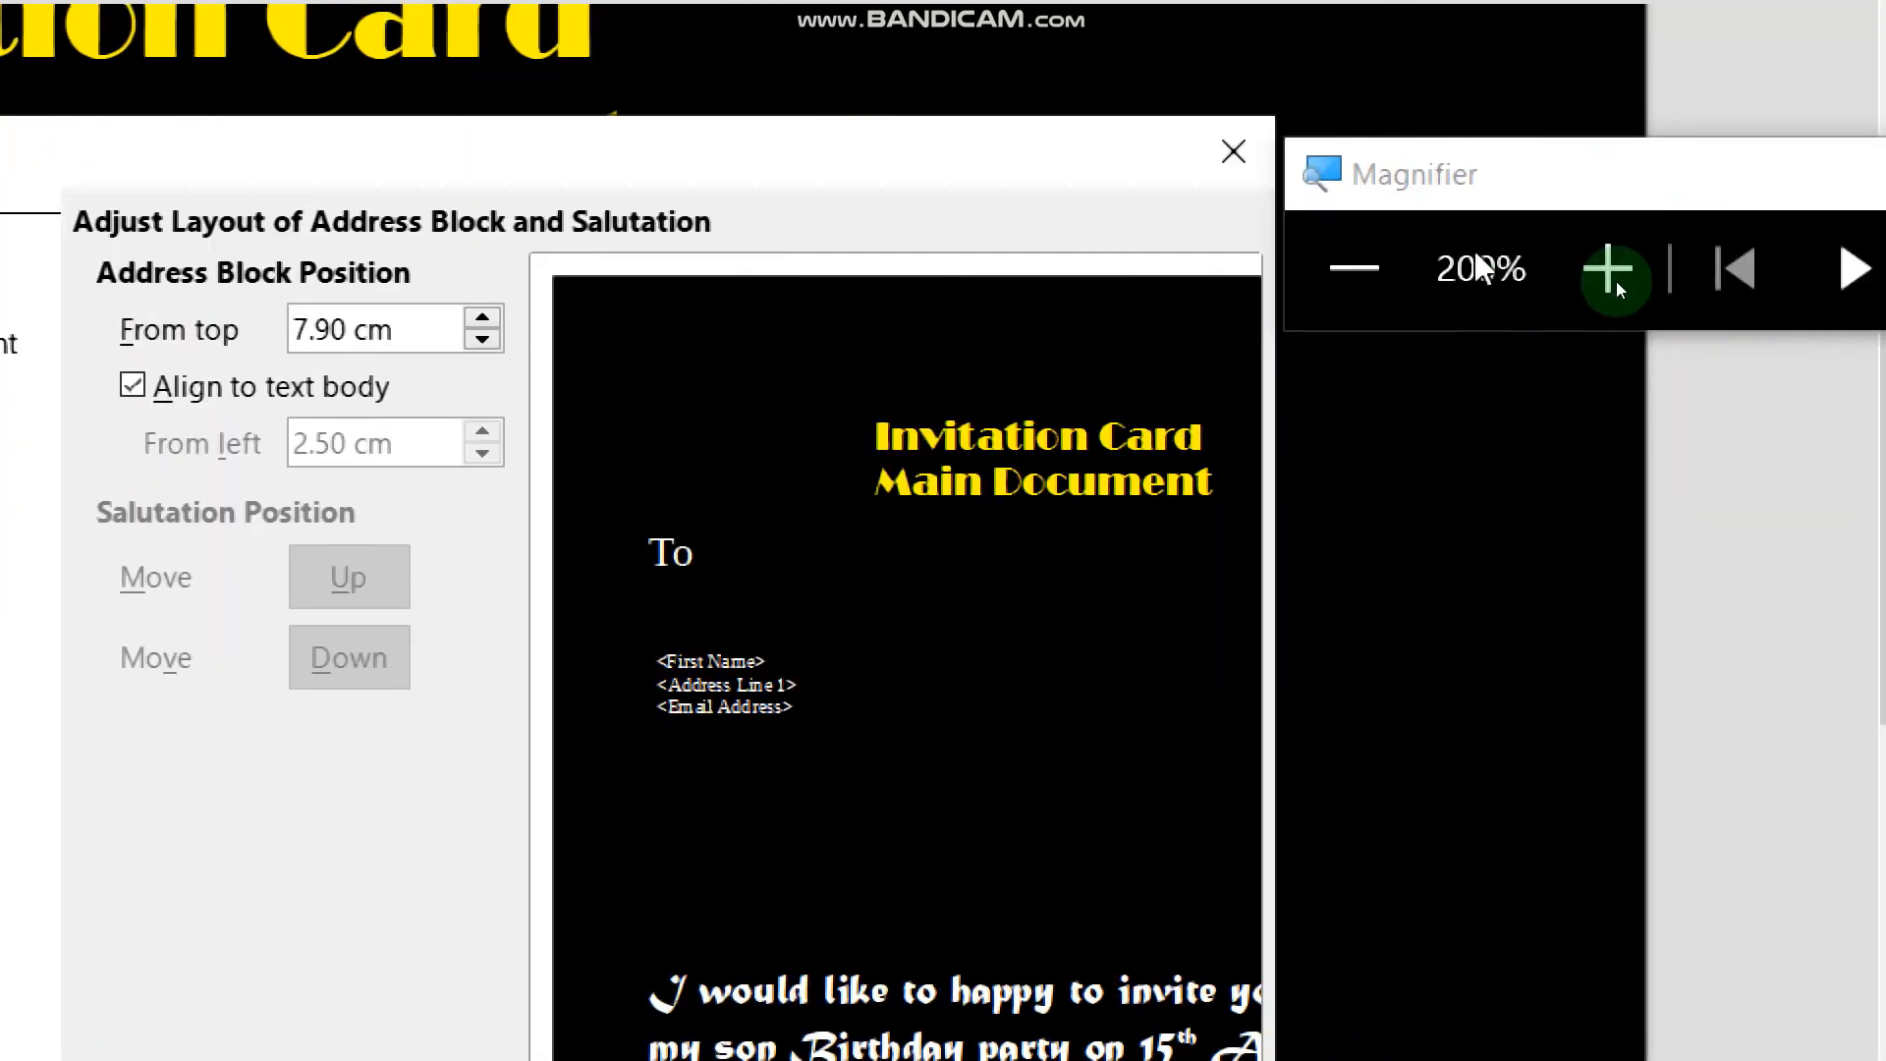
pyautogui.click(1354, 267)
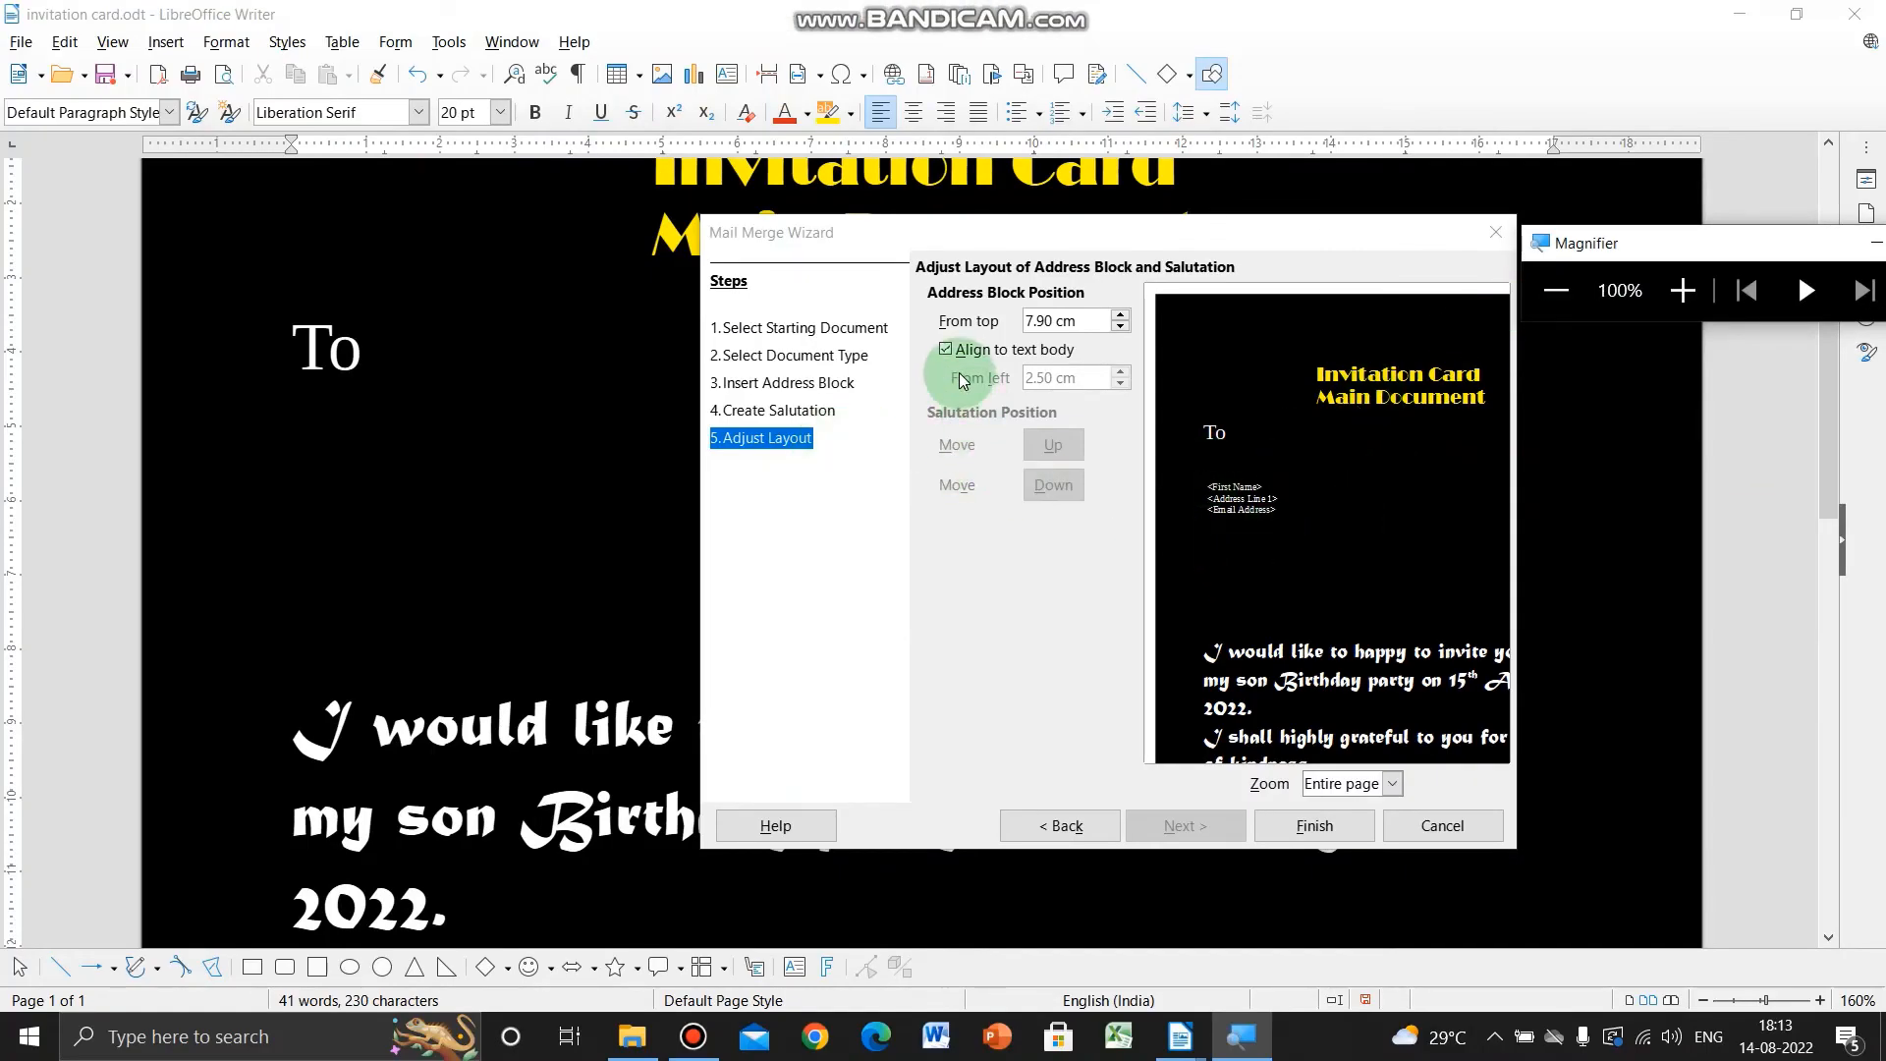
pyautogui.click(1394, 786)
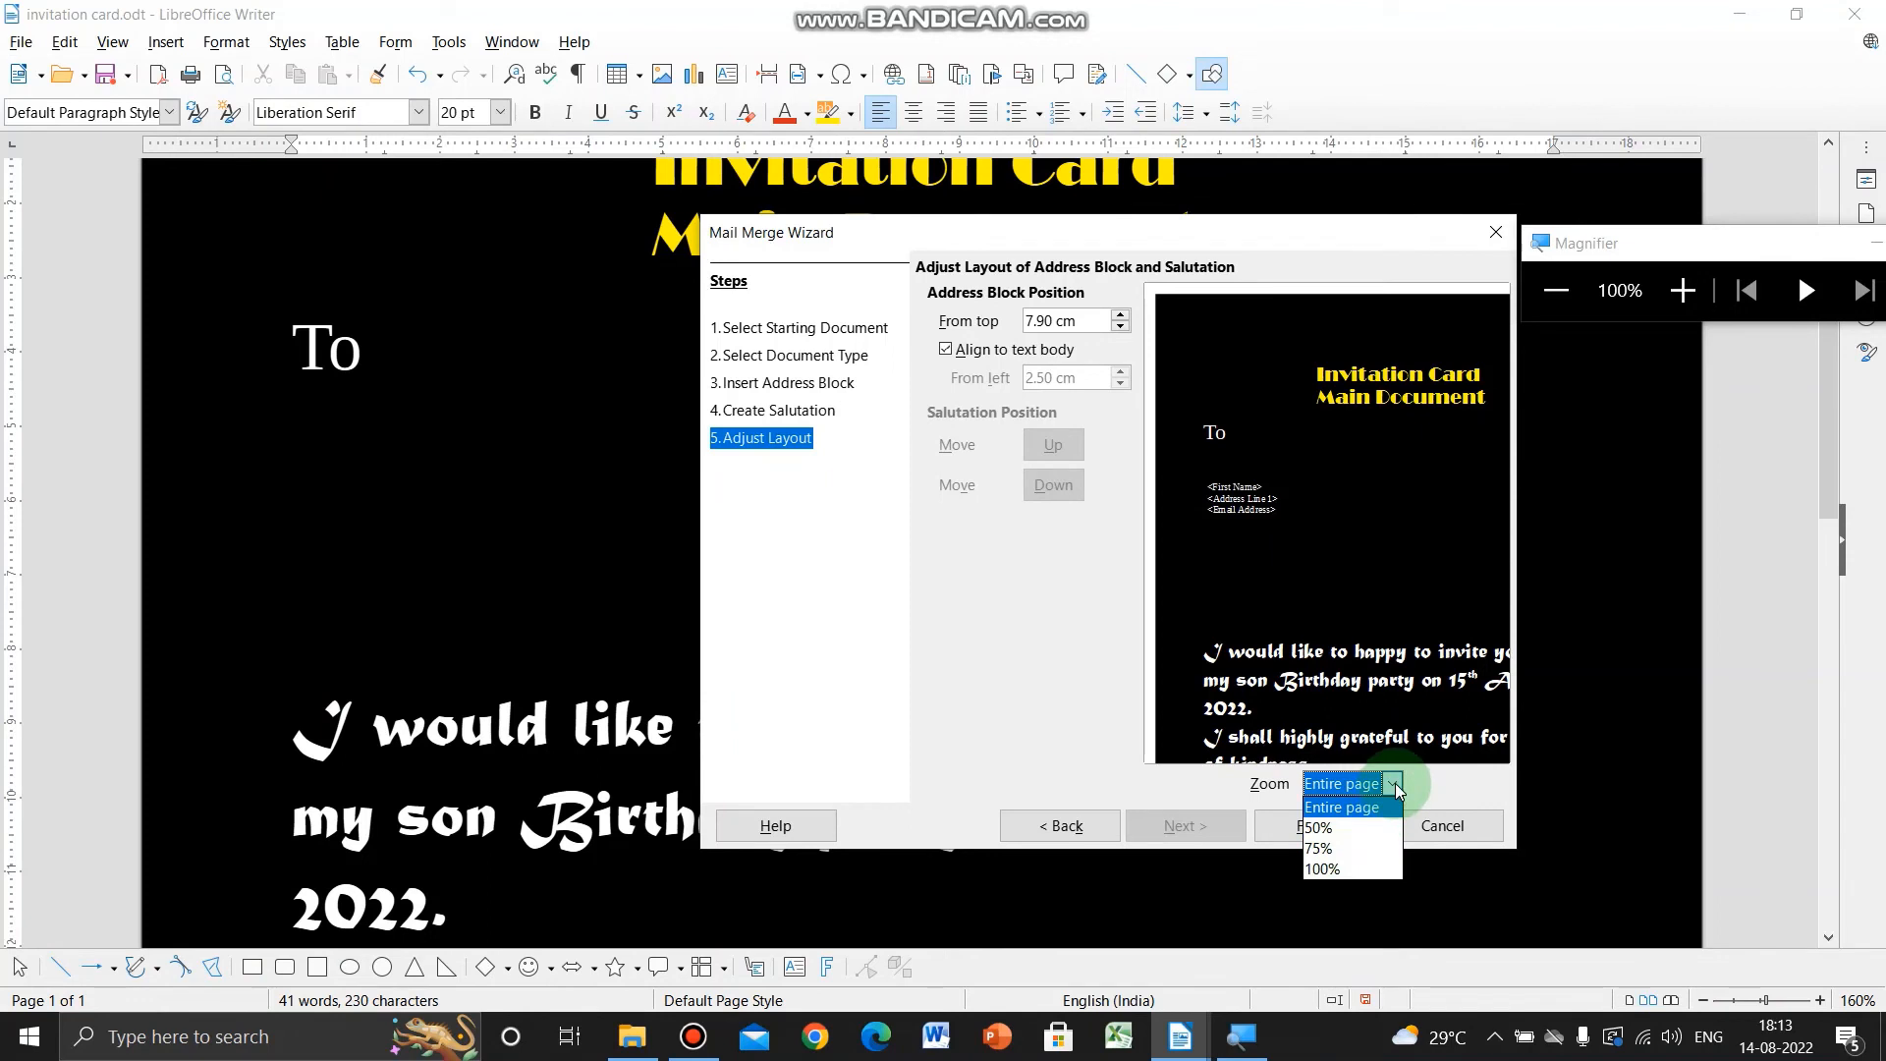
pyautogui.click(1395, 786)
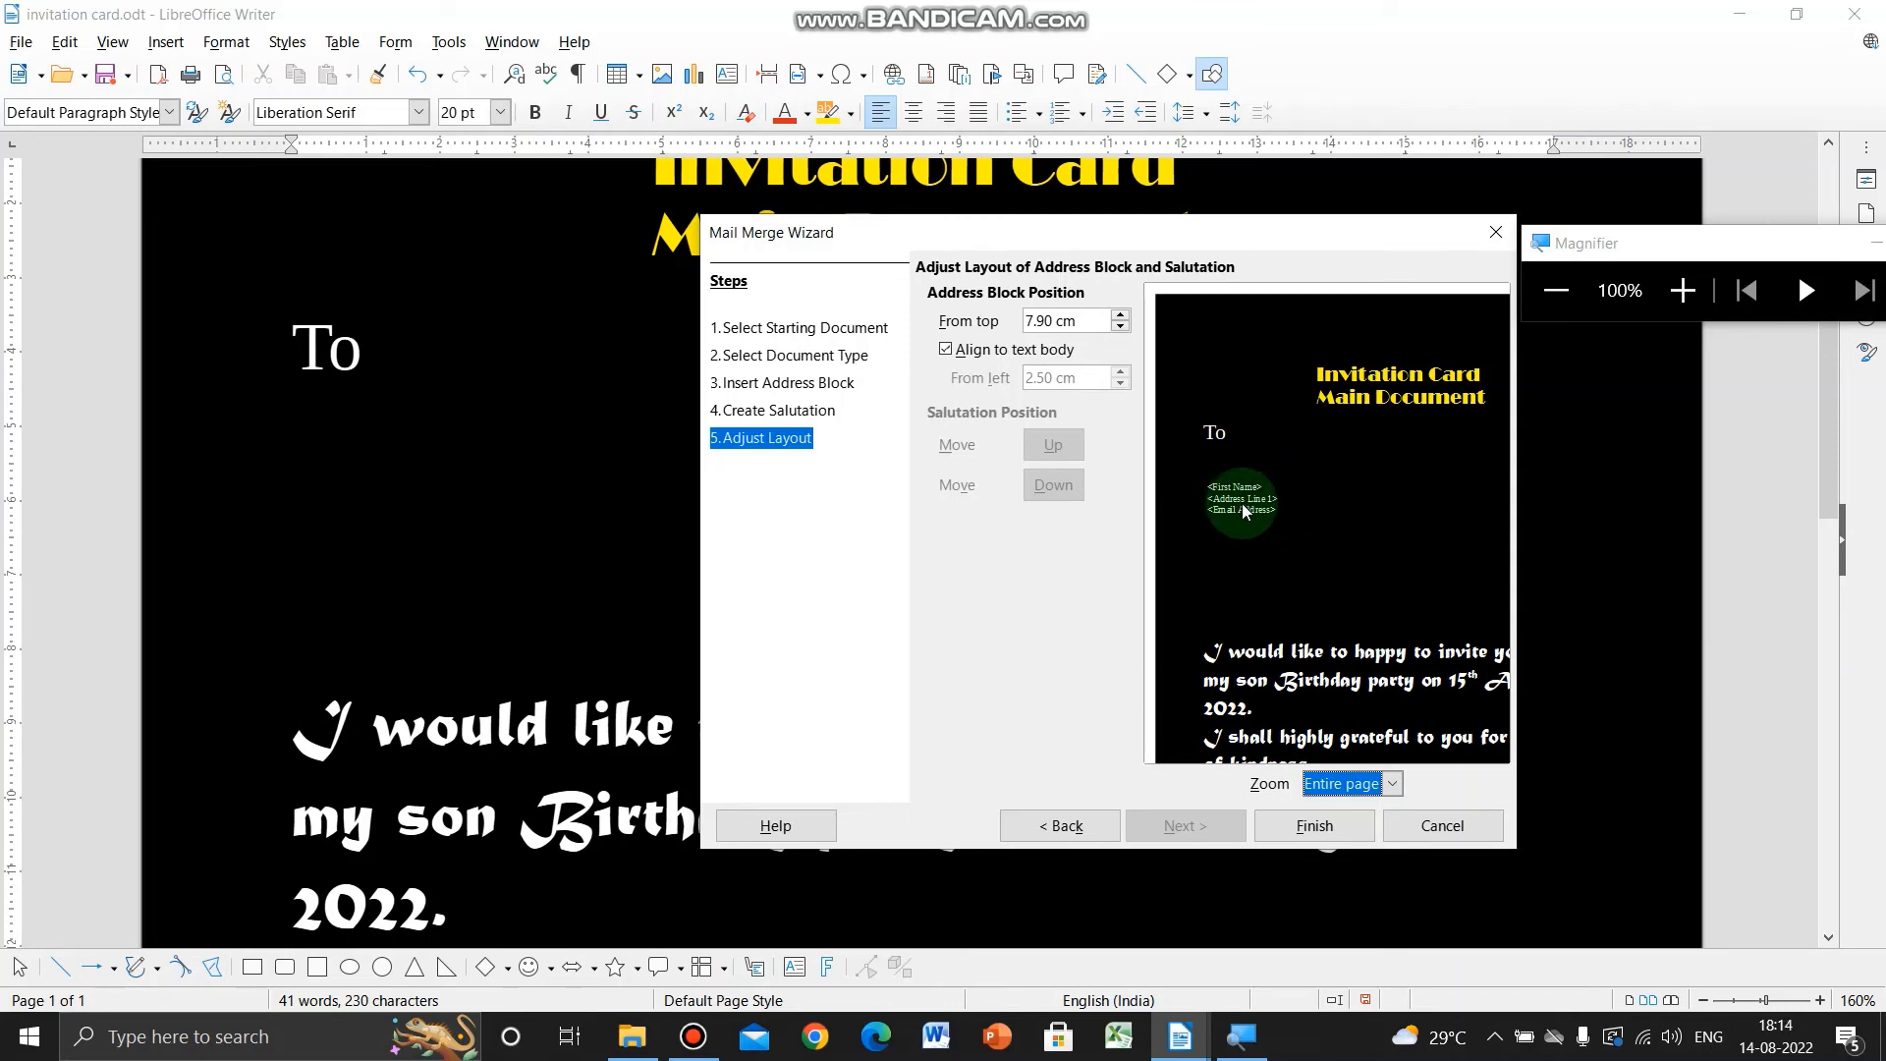
pyautogui.click(1316, 828)
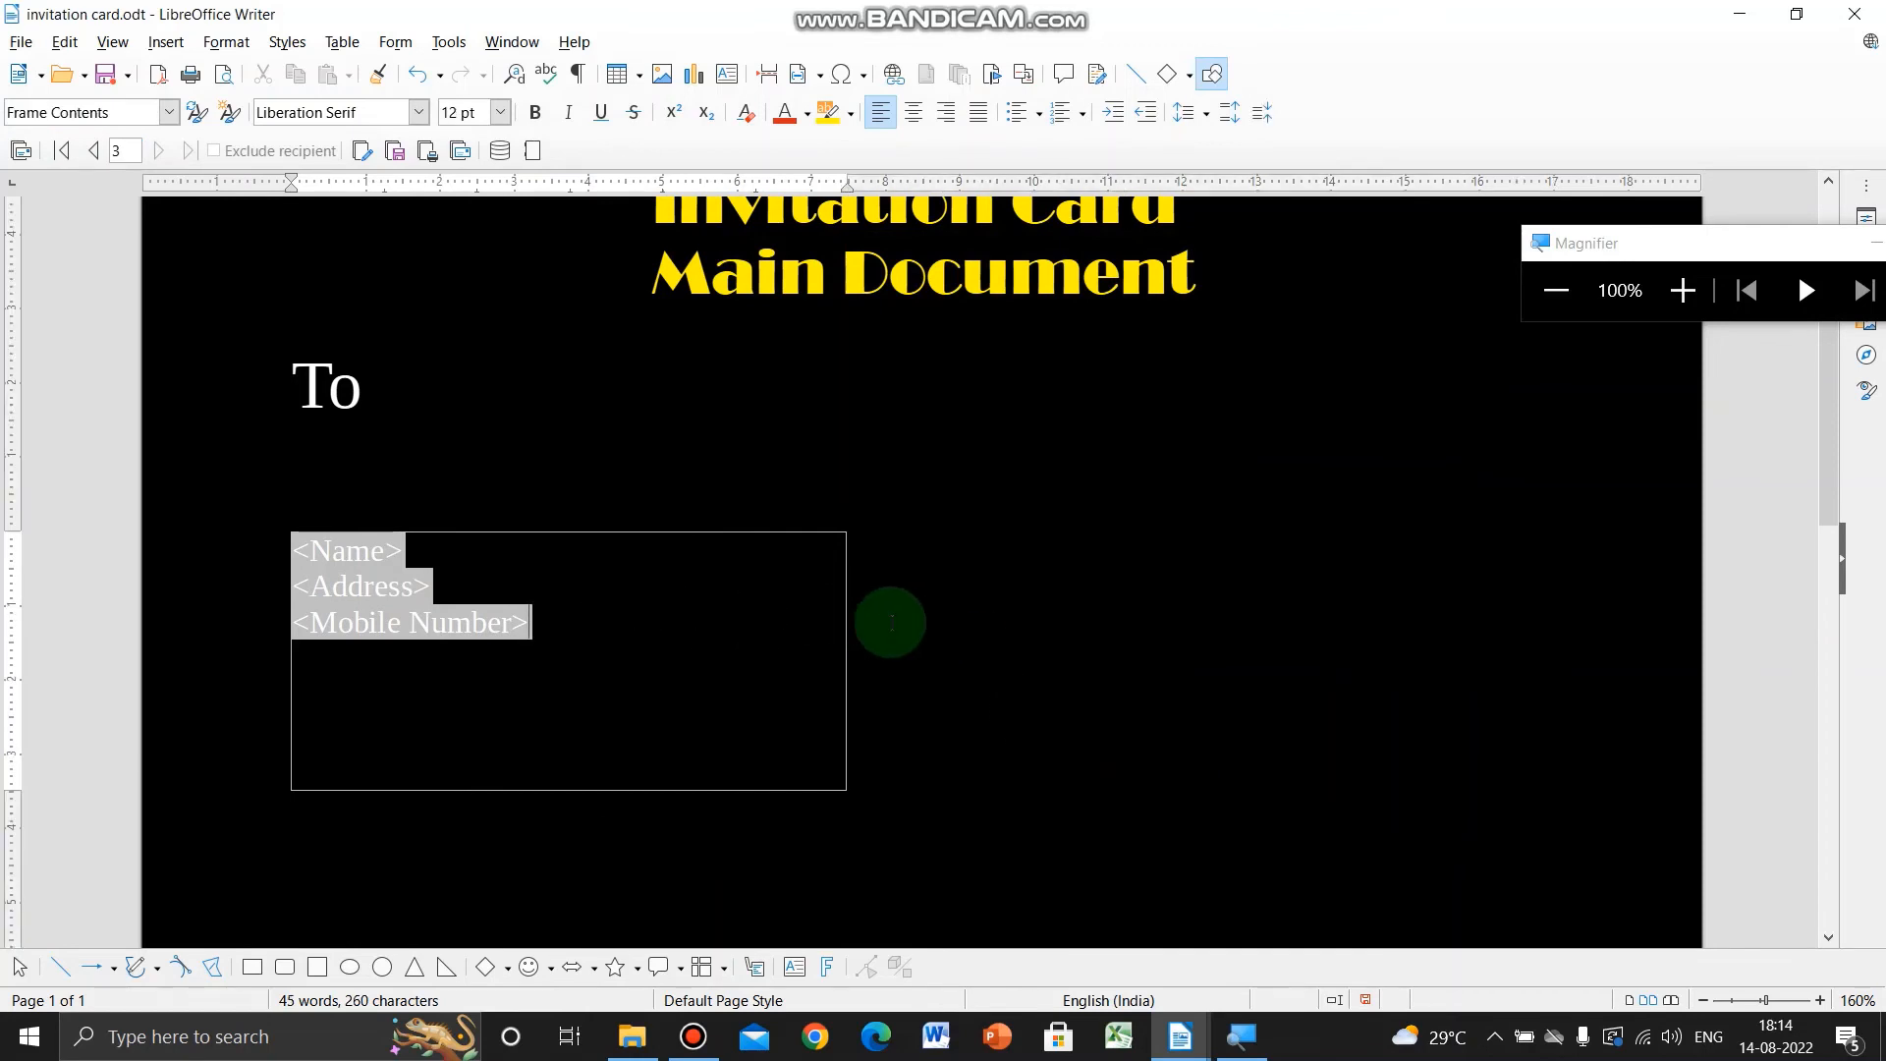
# - Color the Name, Address and Mobile Number fields red
pyautogui.scroll(-3, 891, 622)
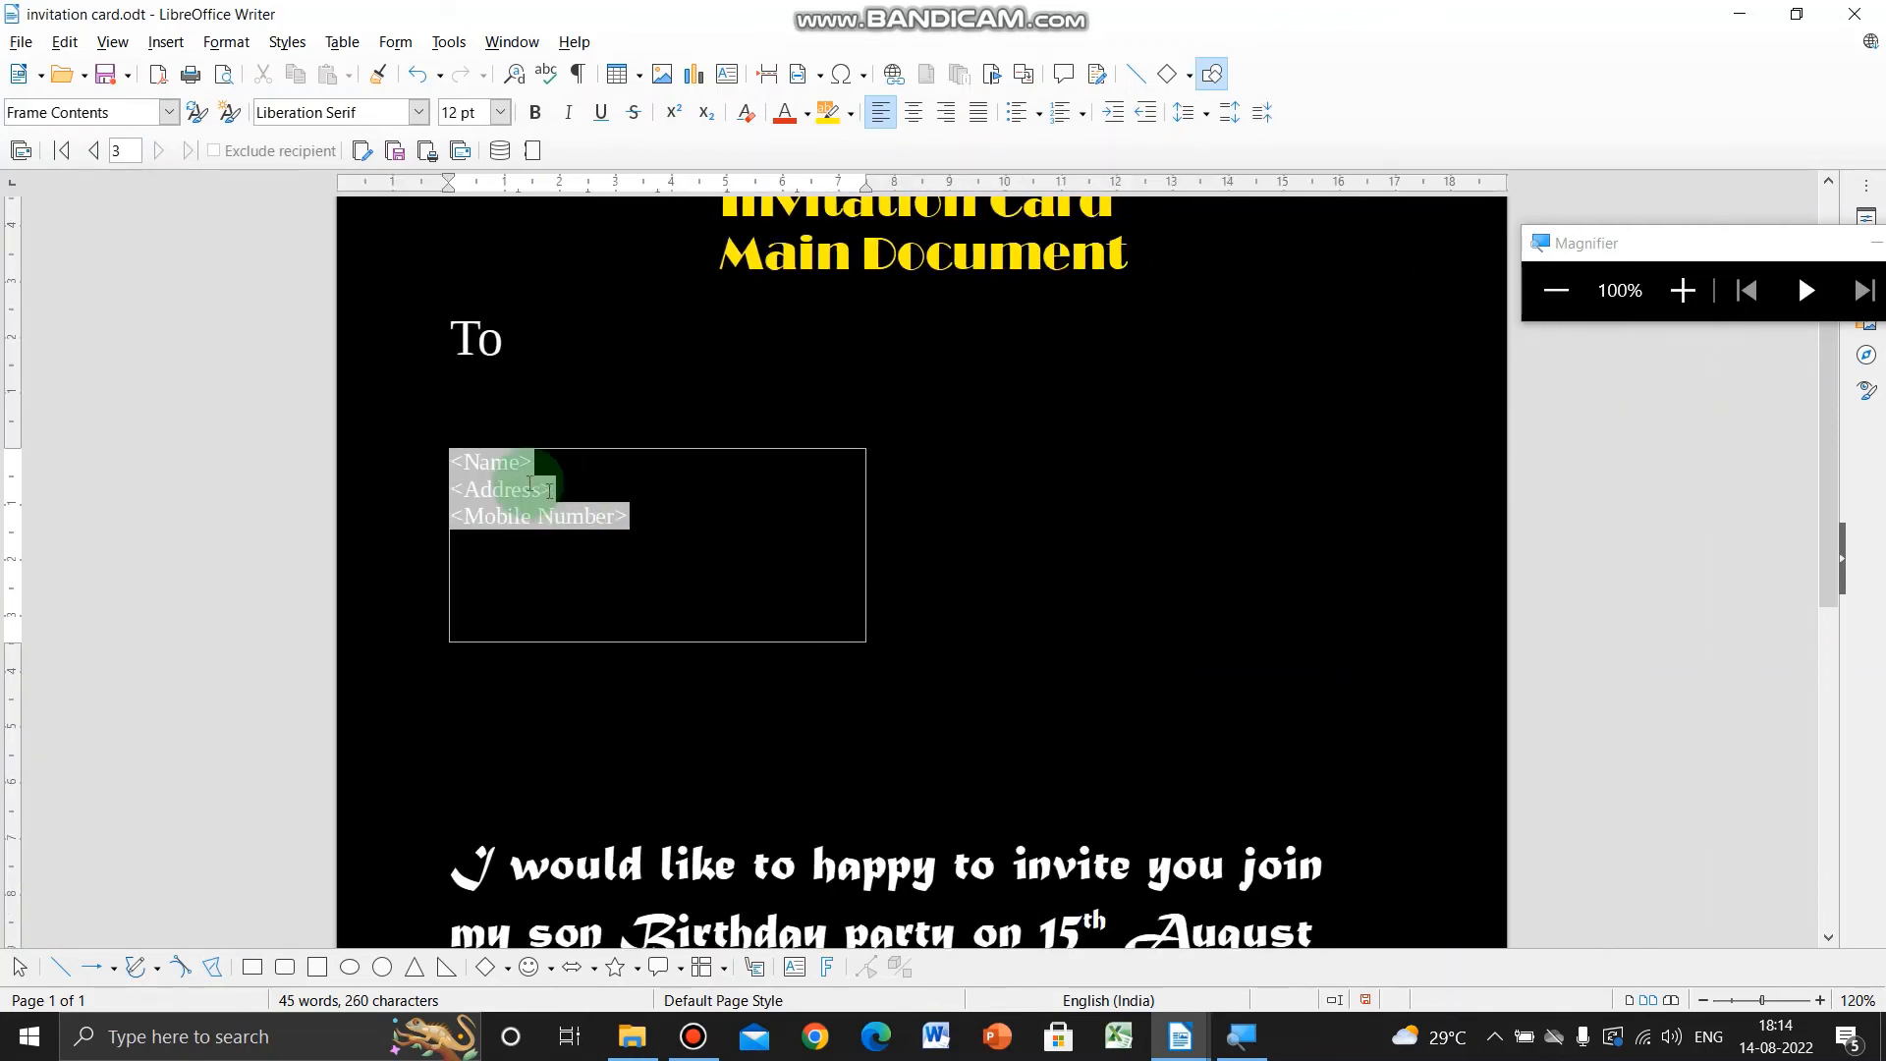
pyautogui.click(493, 464)
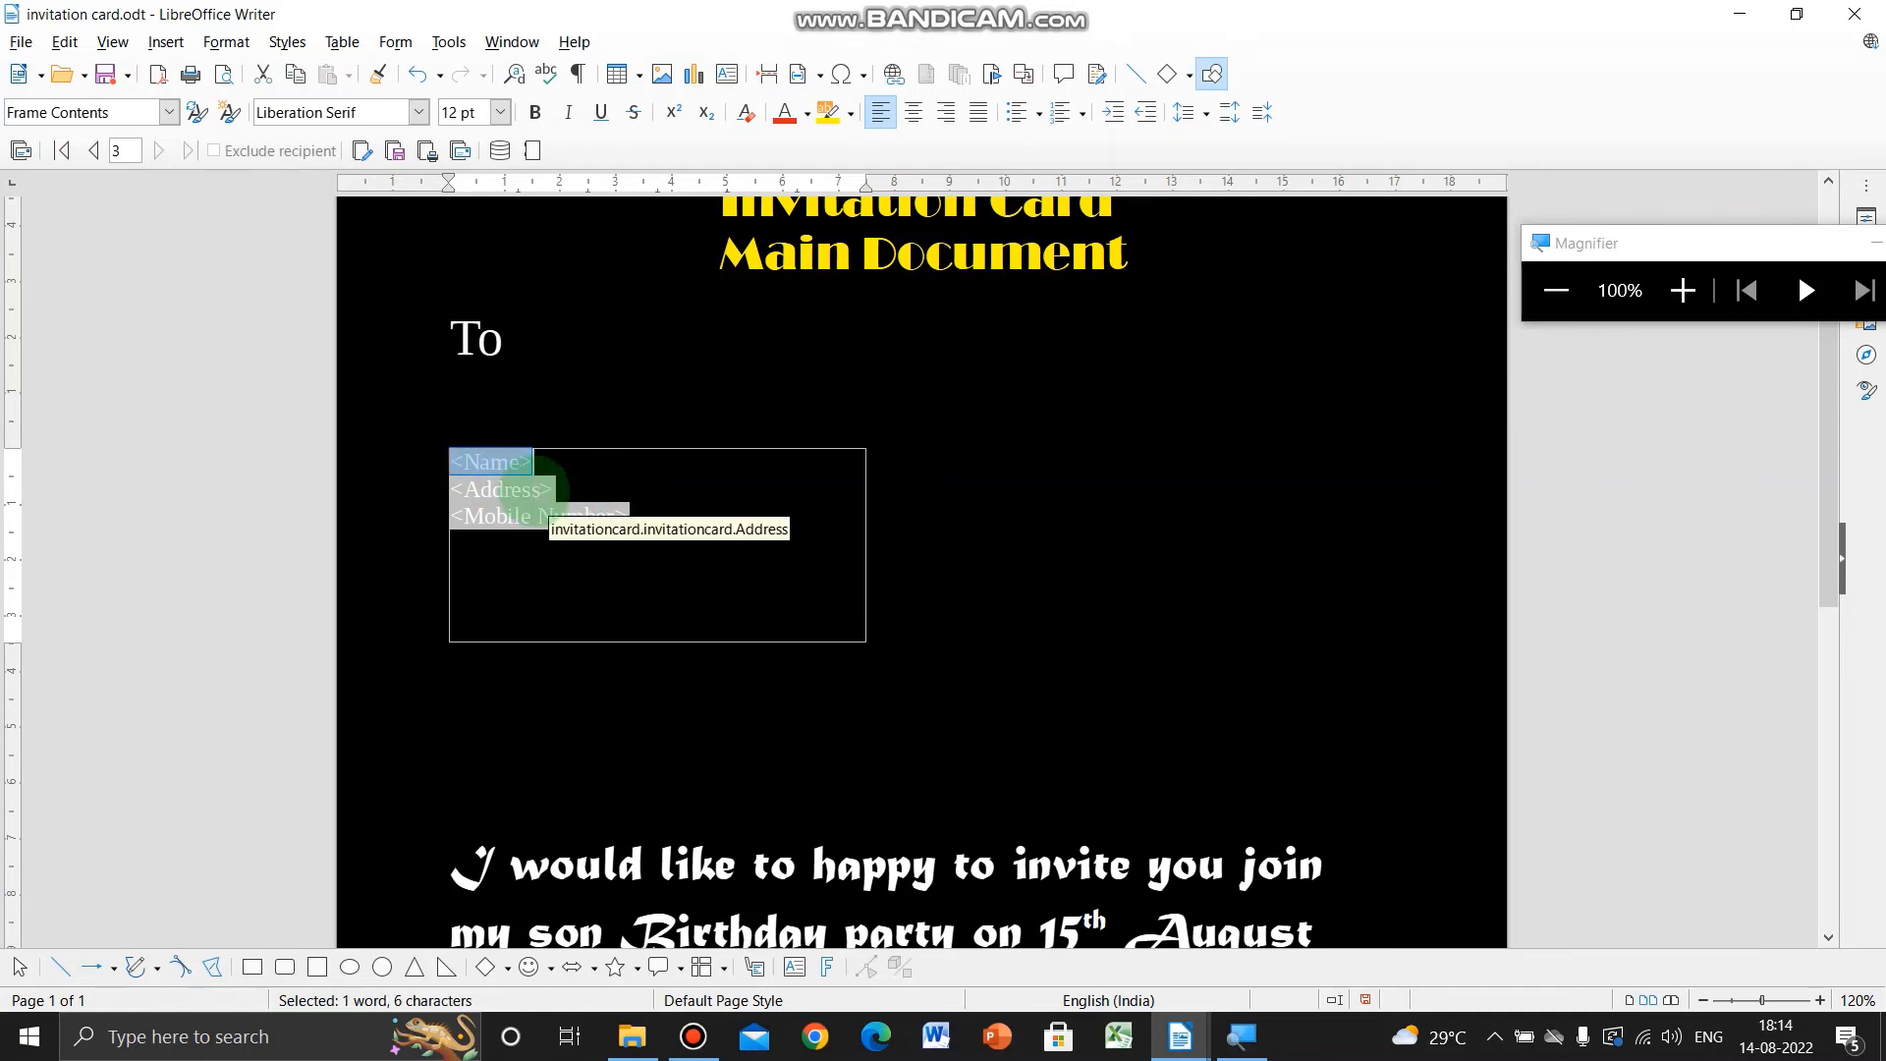
pyautogui.click(526, 491)
pyautogui.moveTo(639, 520); pyautogui.dragTo(452, 460)
pyautogui.click(785, 112)
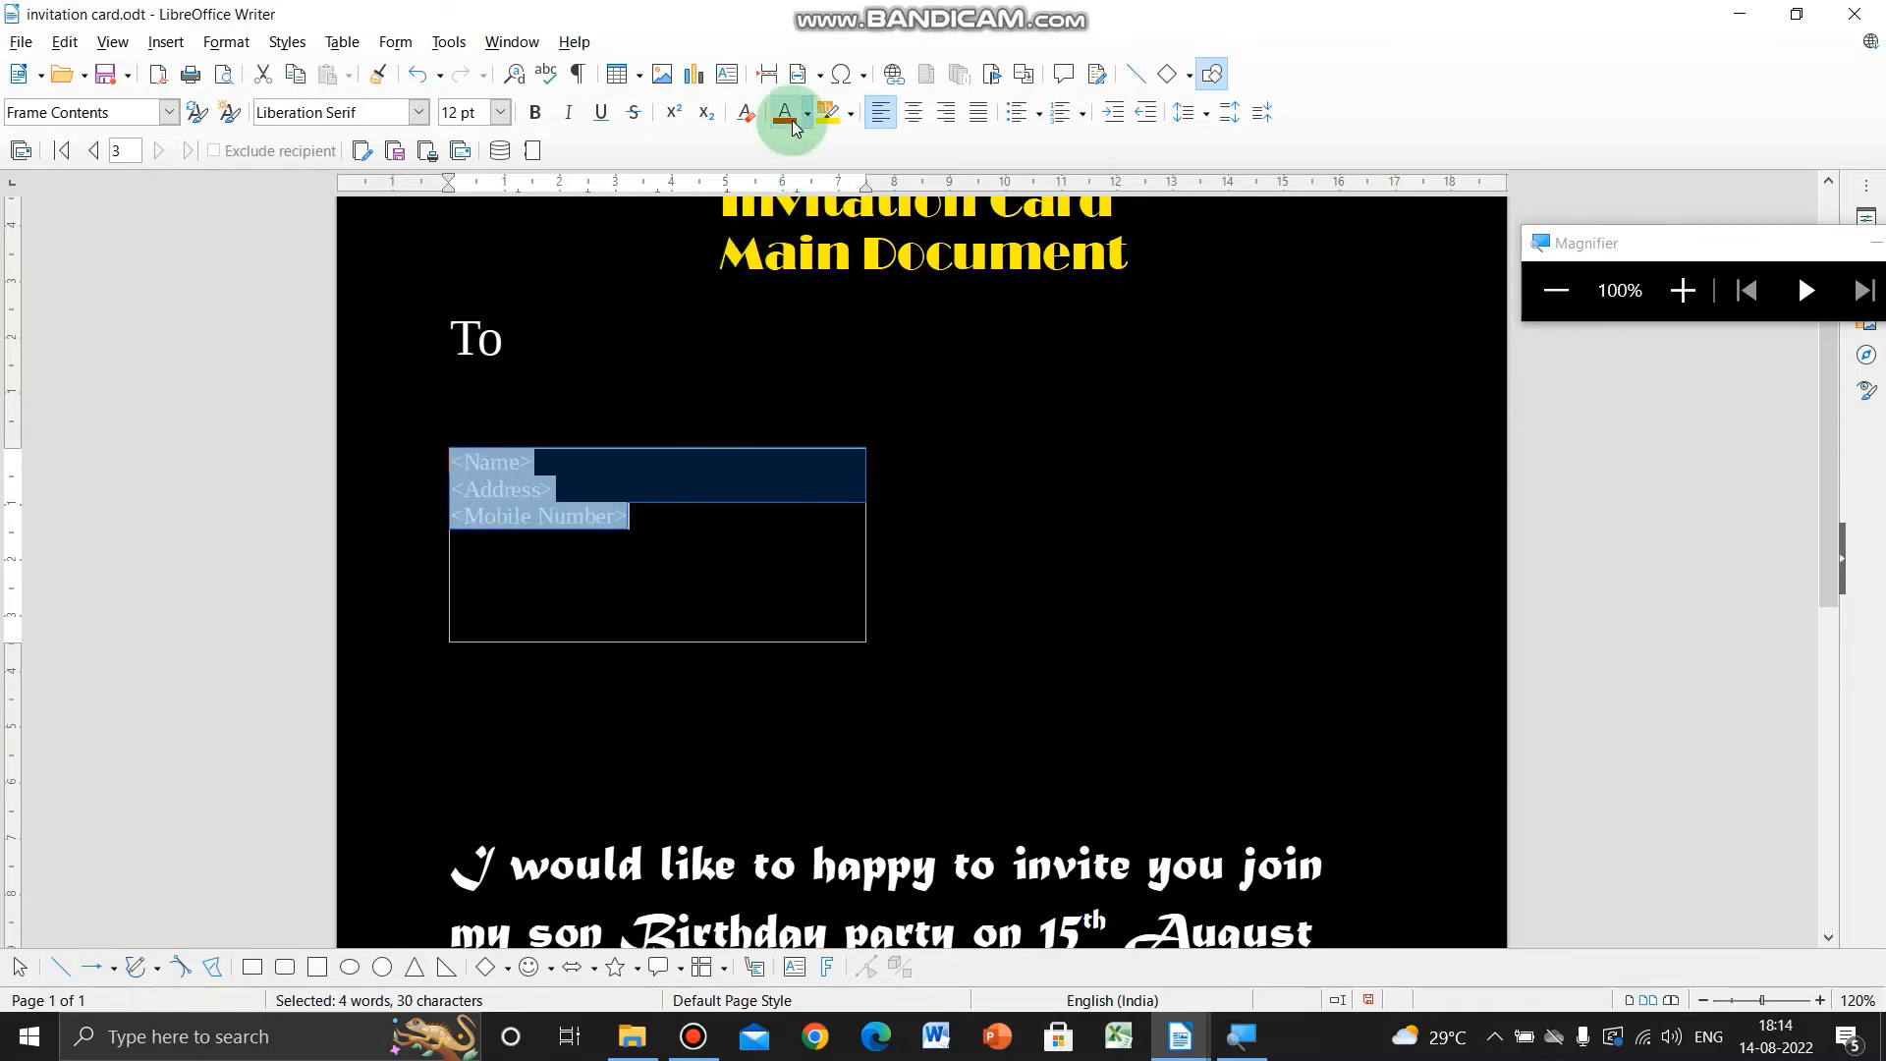
pyautogui.click(703, 574)
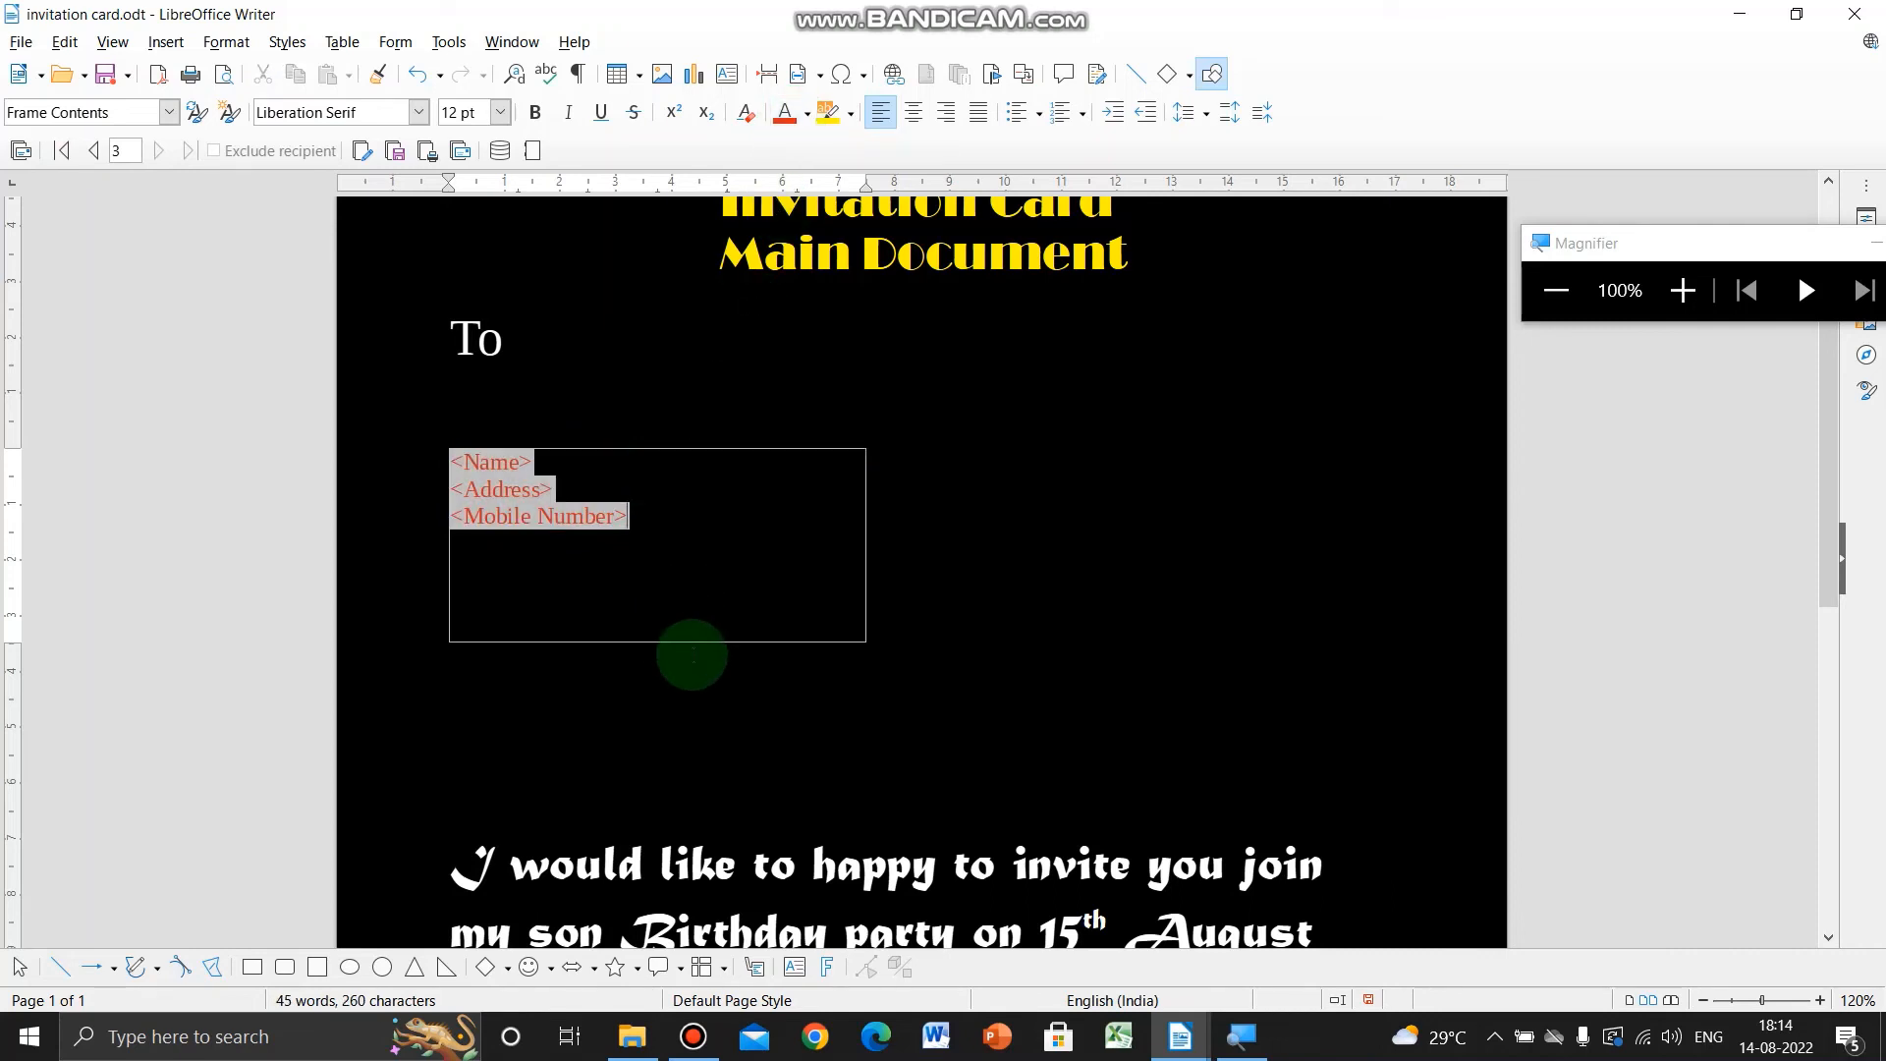
# - Make the three merge fields 22 pt and bold
pyautogui.moveTo(631, 516); pyautogui.dragTo(459, 452)
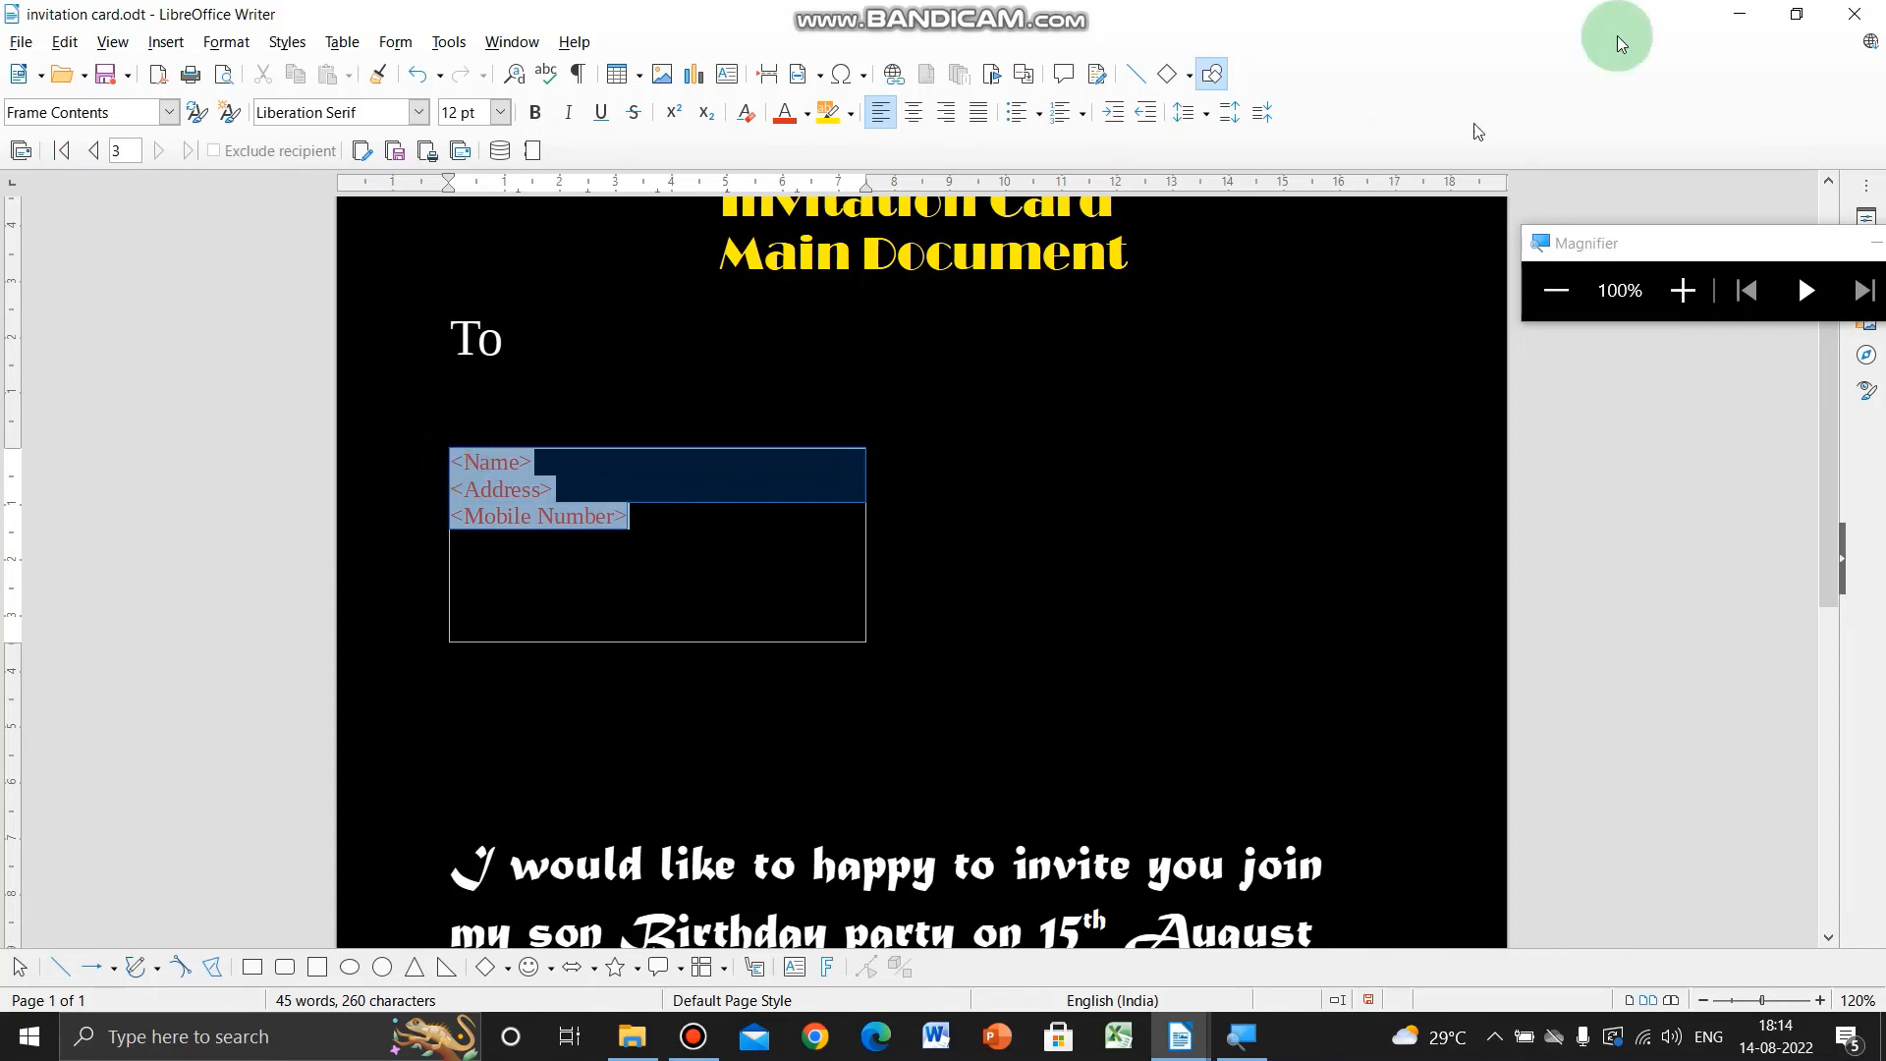
pyautogui.click(500, 112)
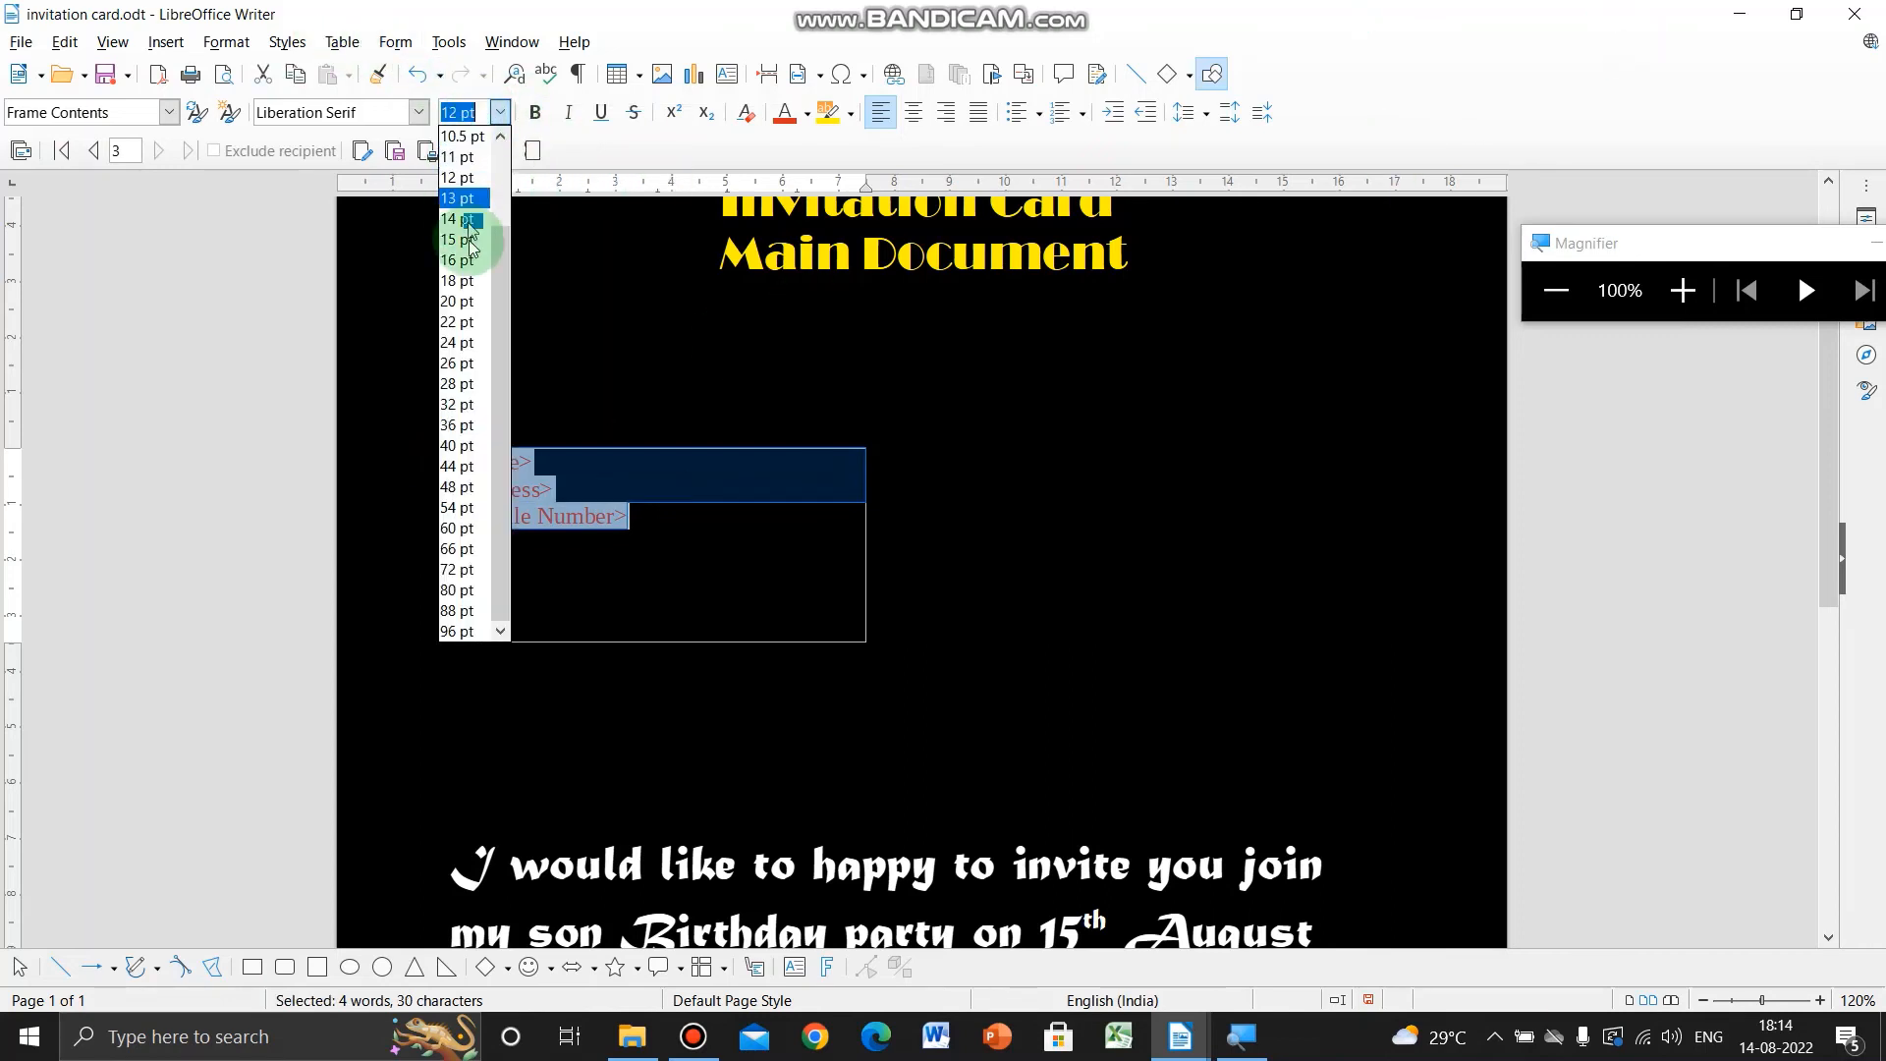
pyautogui.click(456, 321)
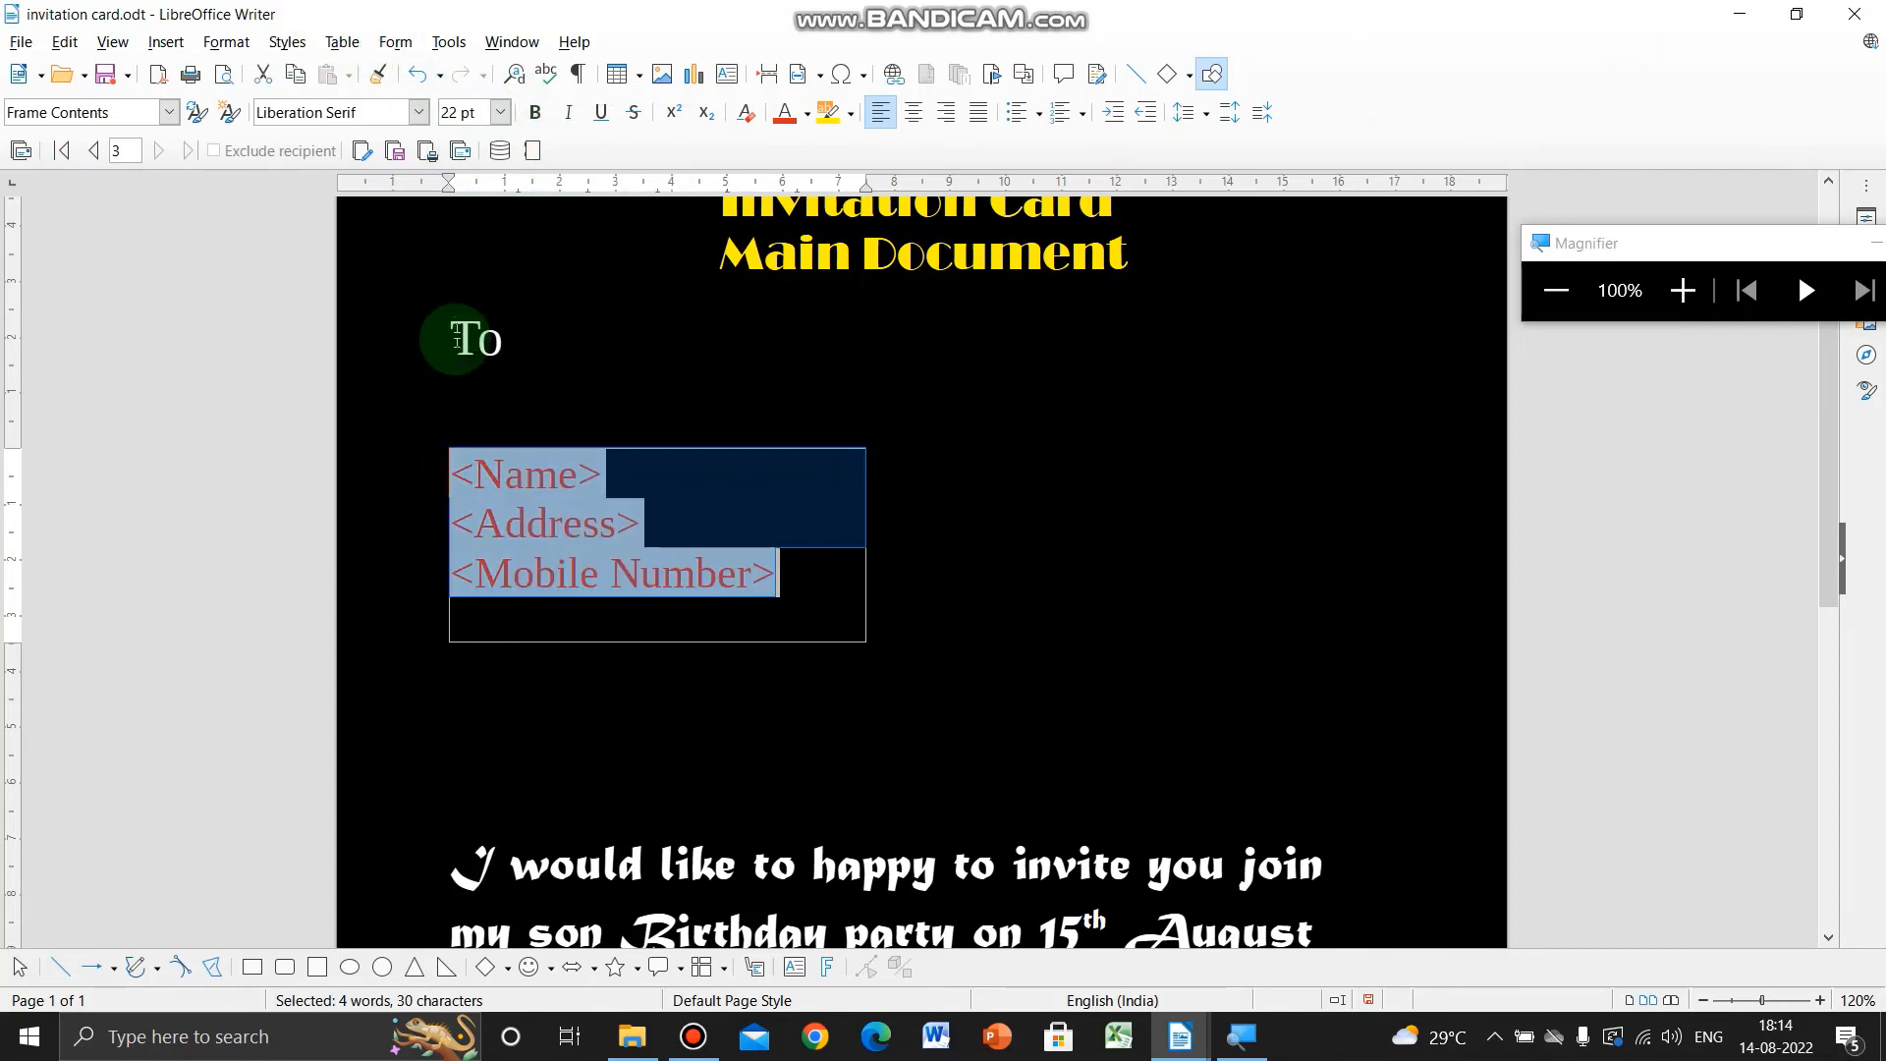
pyautogui.click(538, 114)
pyautogui.click(761, 511)
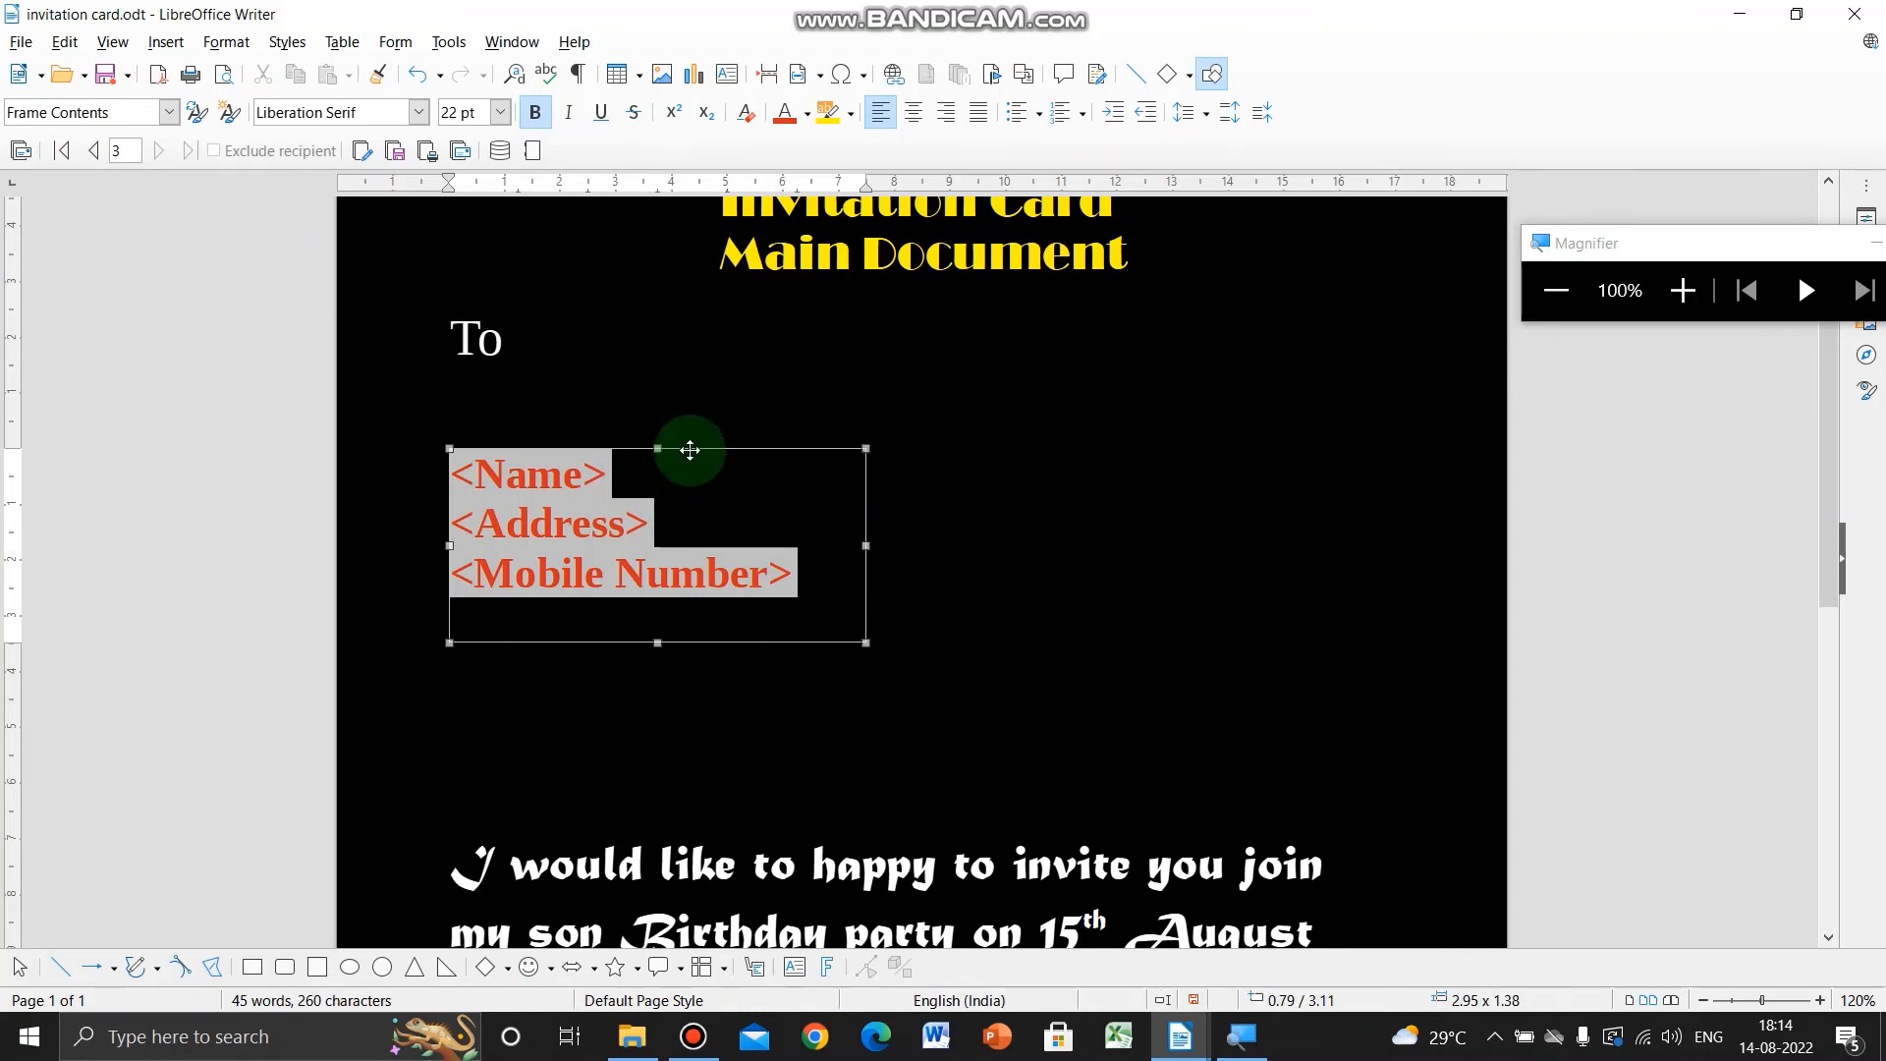
# - Move the address block frame slightly down and to the right
pyautogui.moveTo(687, 446); pyautogui.dragTo(803, 501)
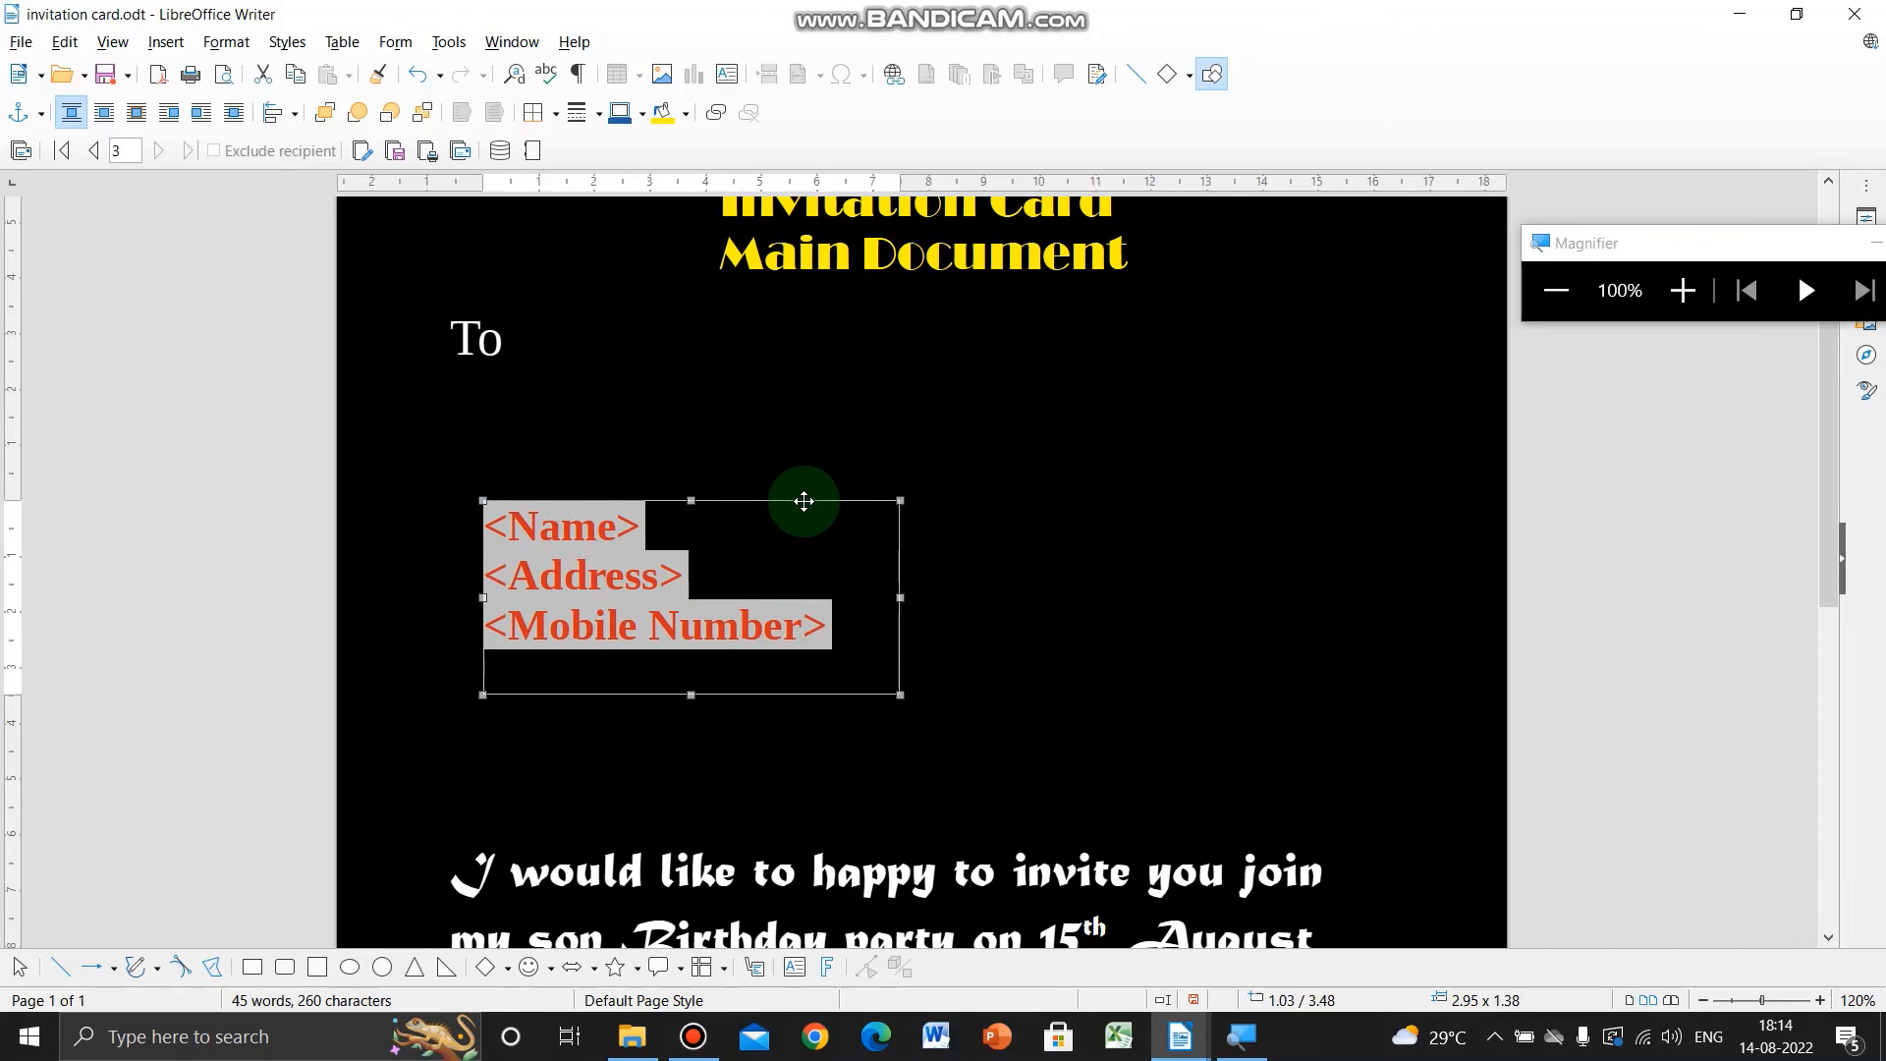
pyautogui.scroll(-4, 800, 505)
pyautogui.scroll(-2, 799, 507)
pyautogui.scroll(-1, 797, 509)
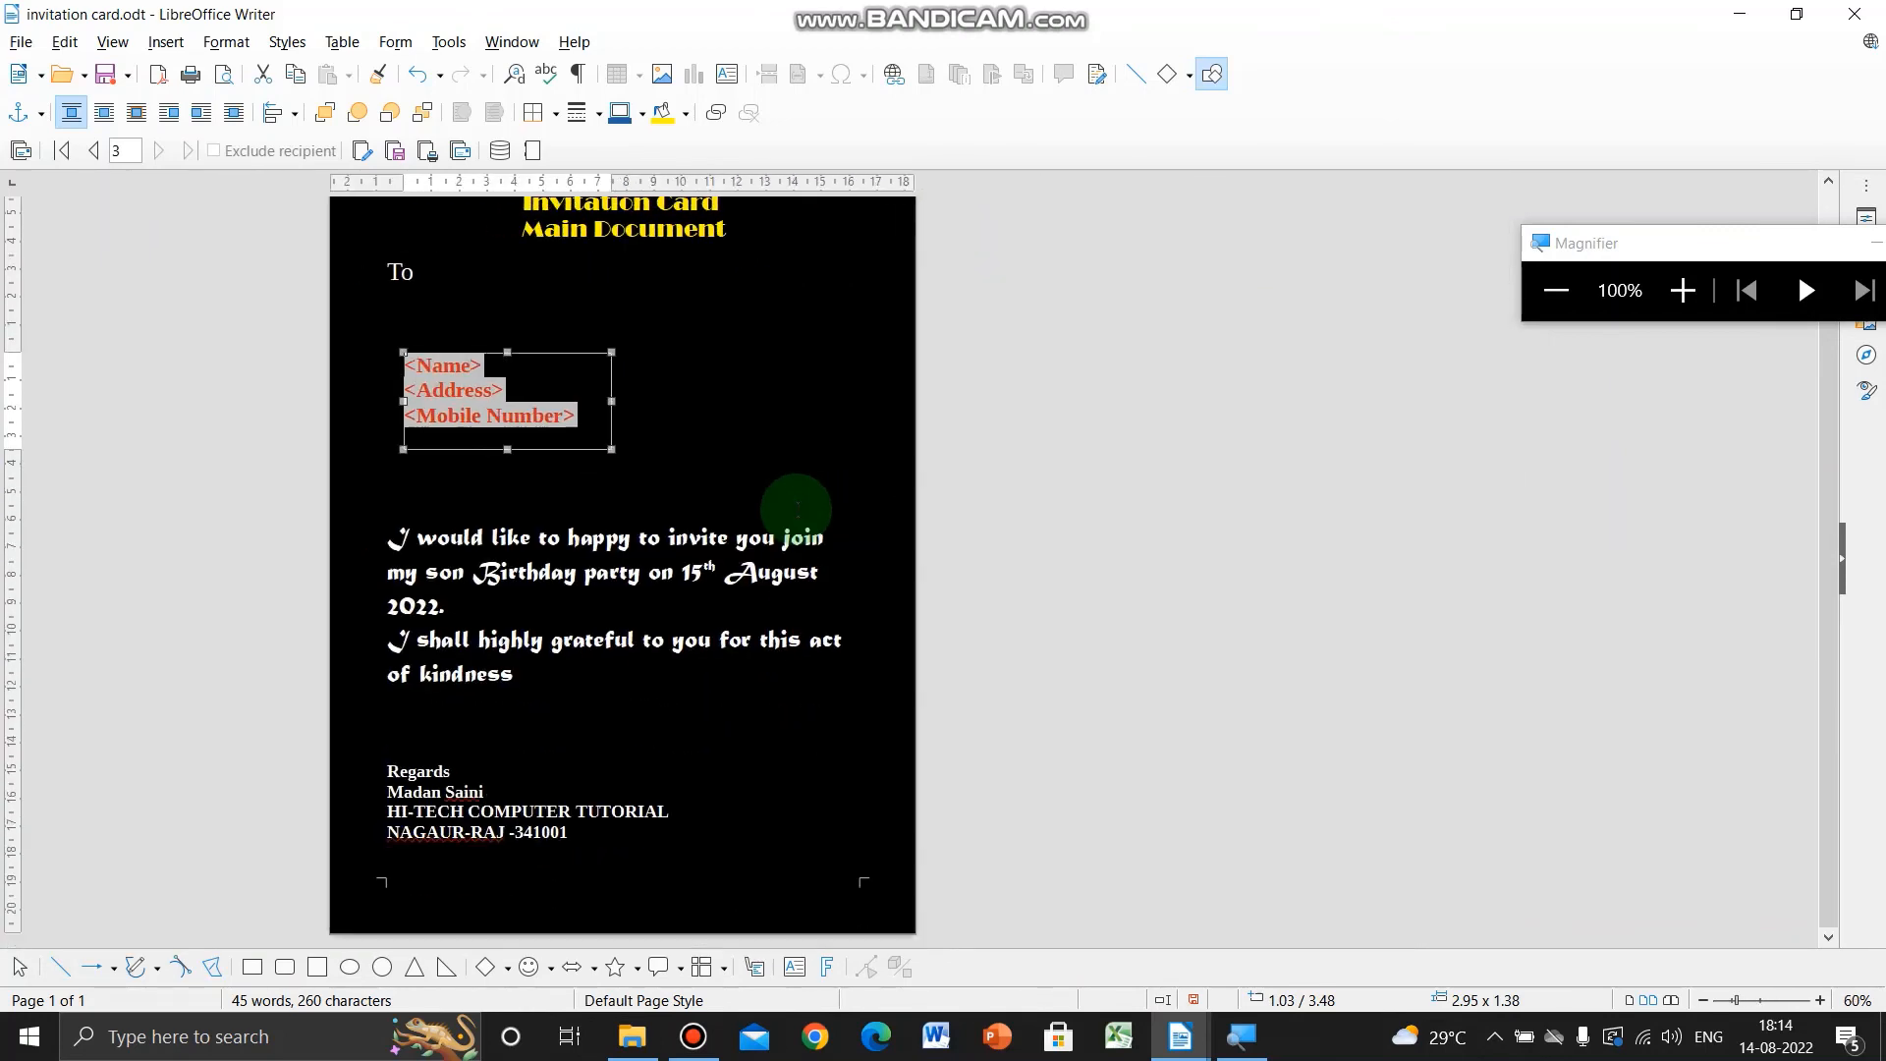
pyautogui.scroll(3, 797, 509)
# - Create the individual merged documents in Untitled 2, maximized, and review the five recipient pages
pyautogui.scroll(5, 797, 509)
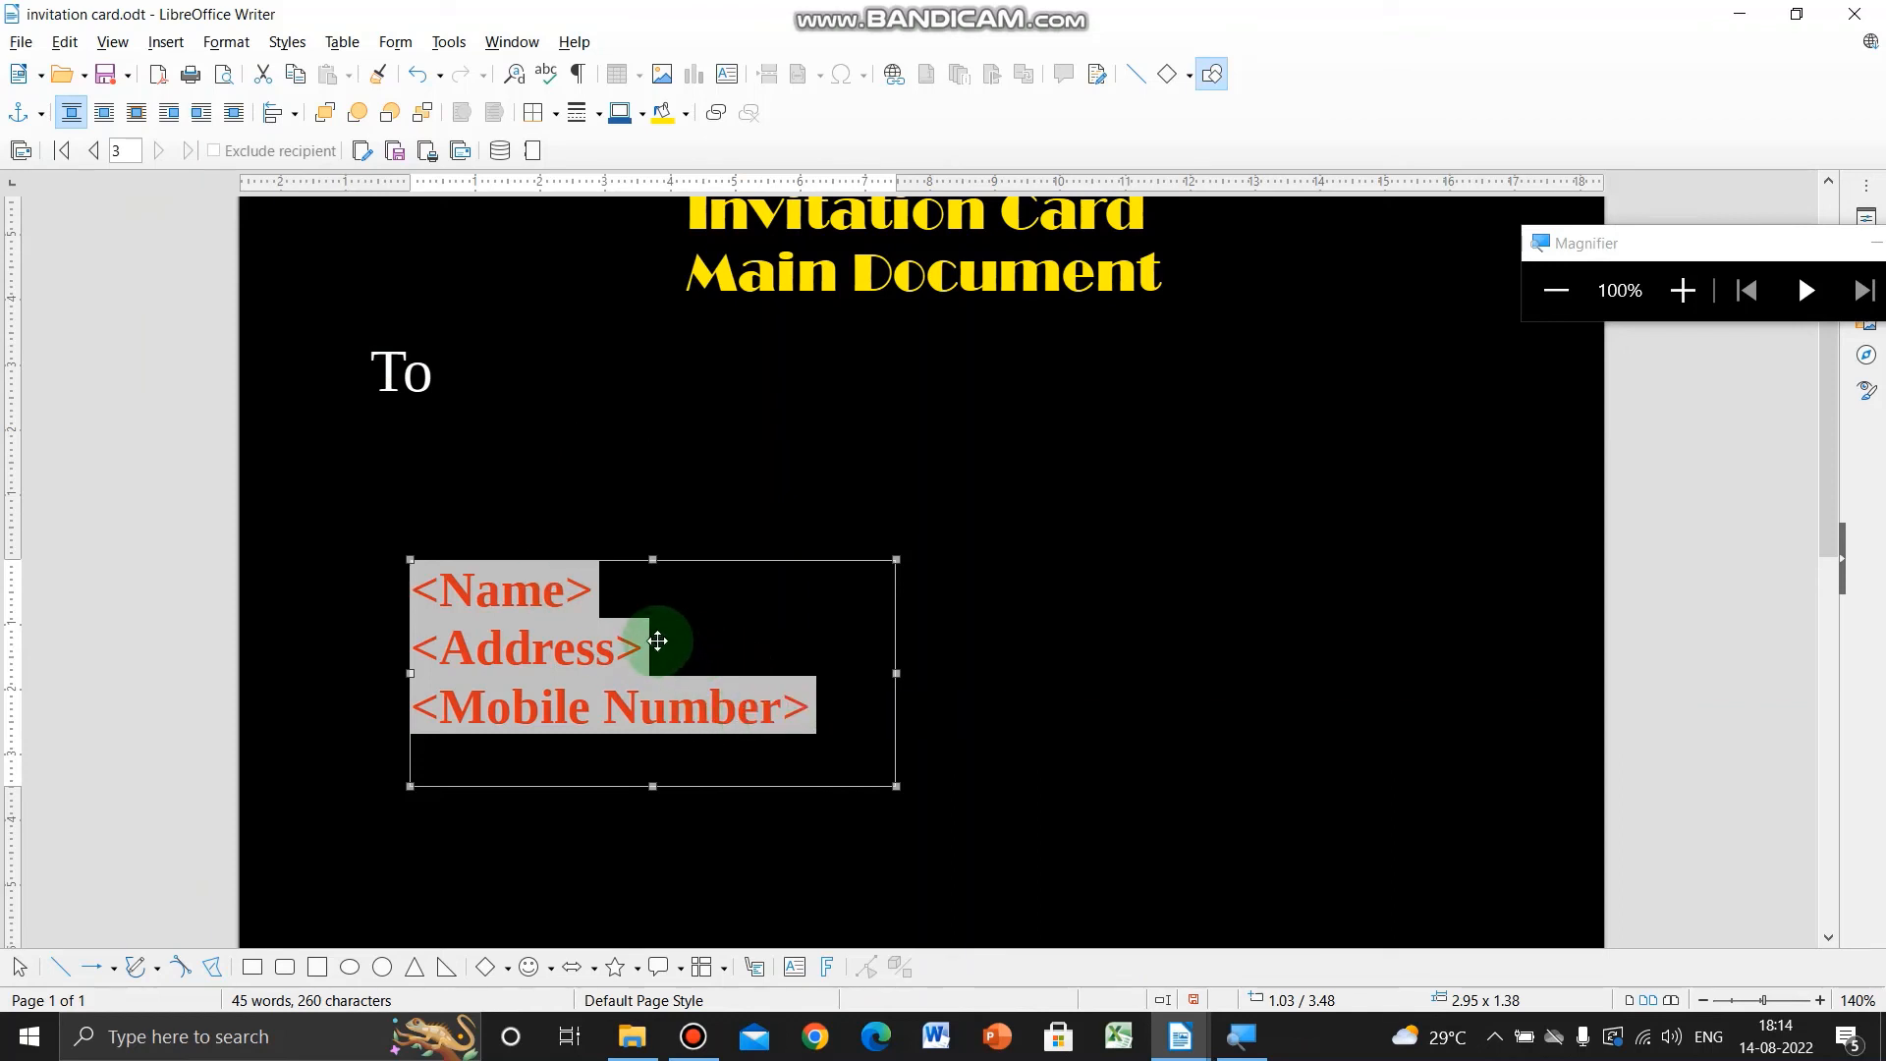
pyautogui.click(362, 153)
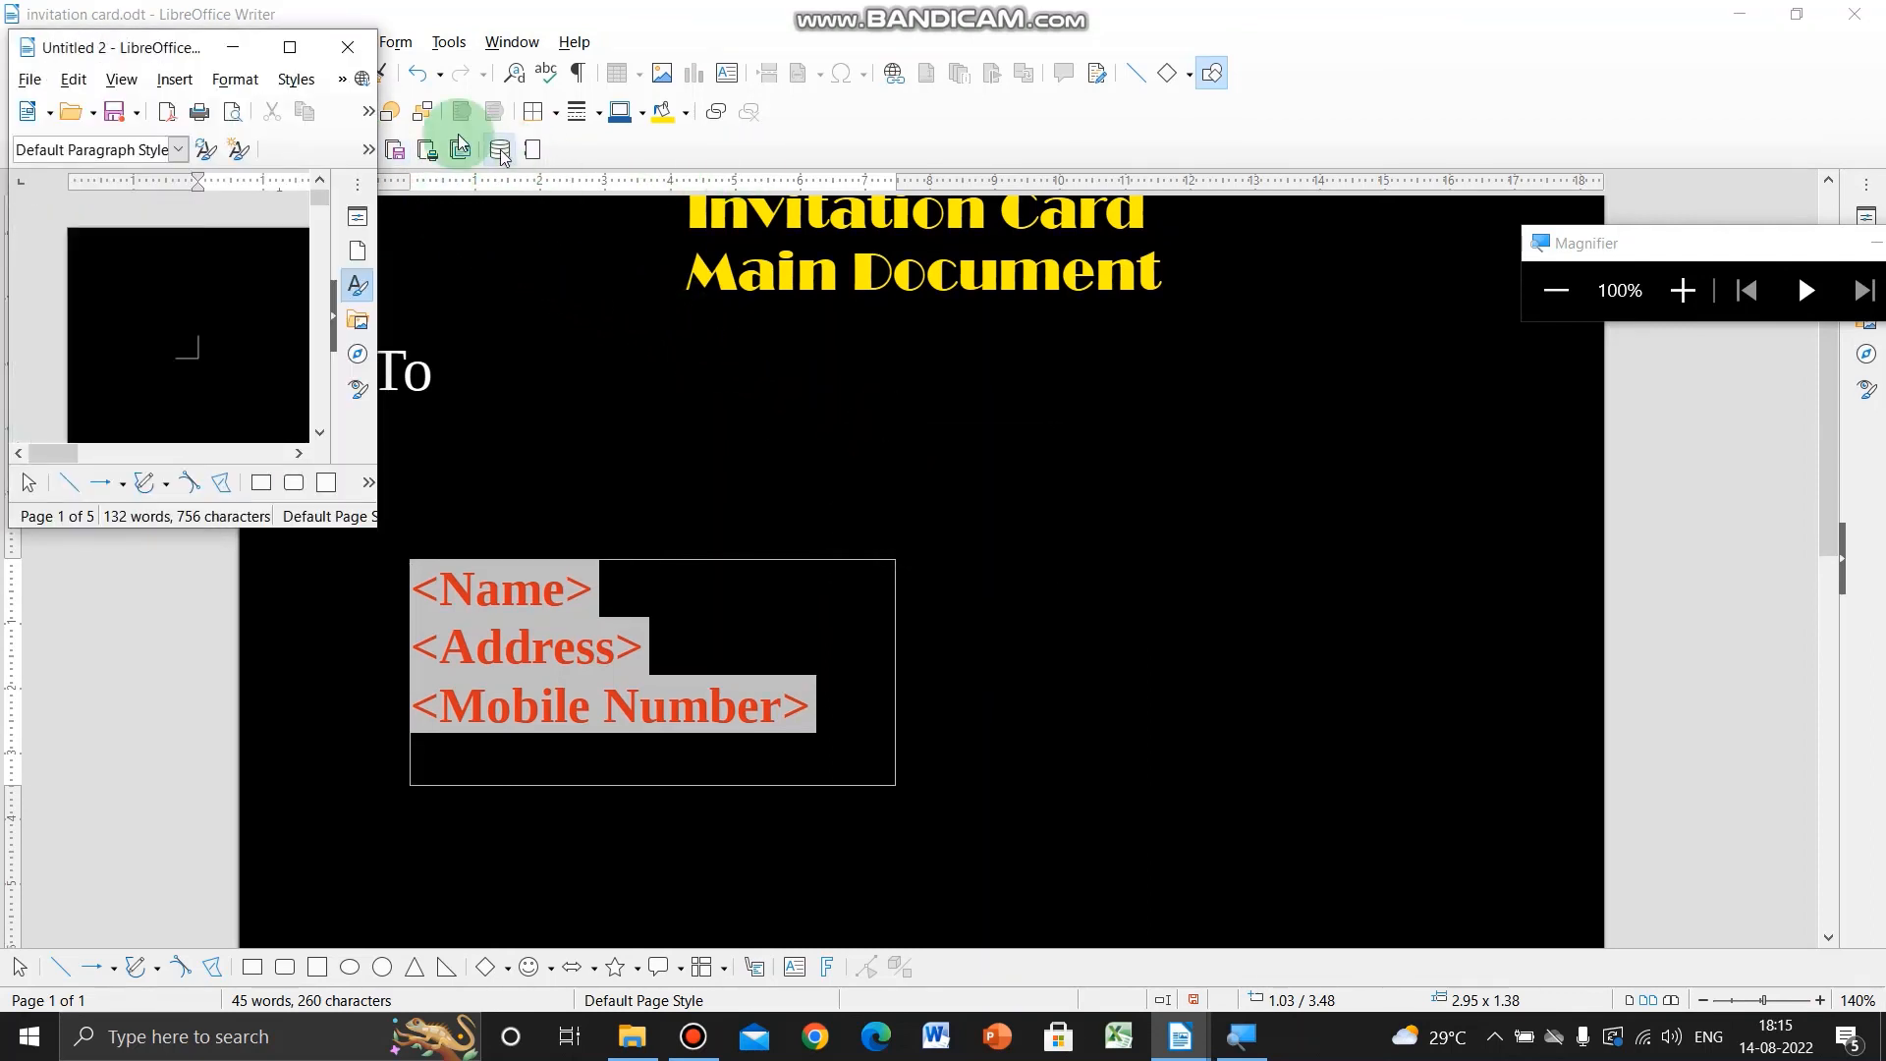
pyautogui.click(290, 49)
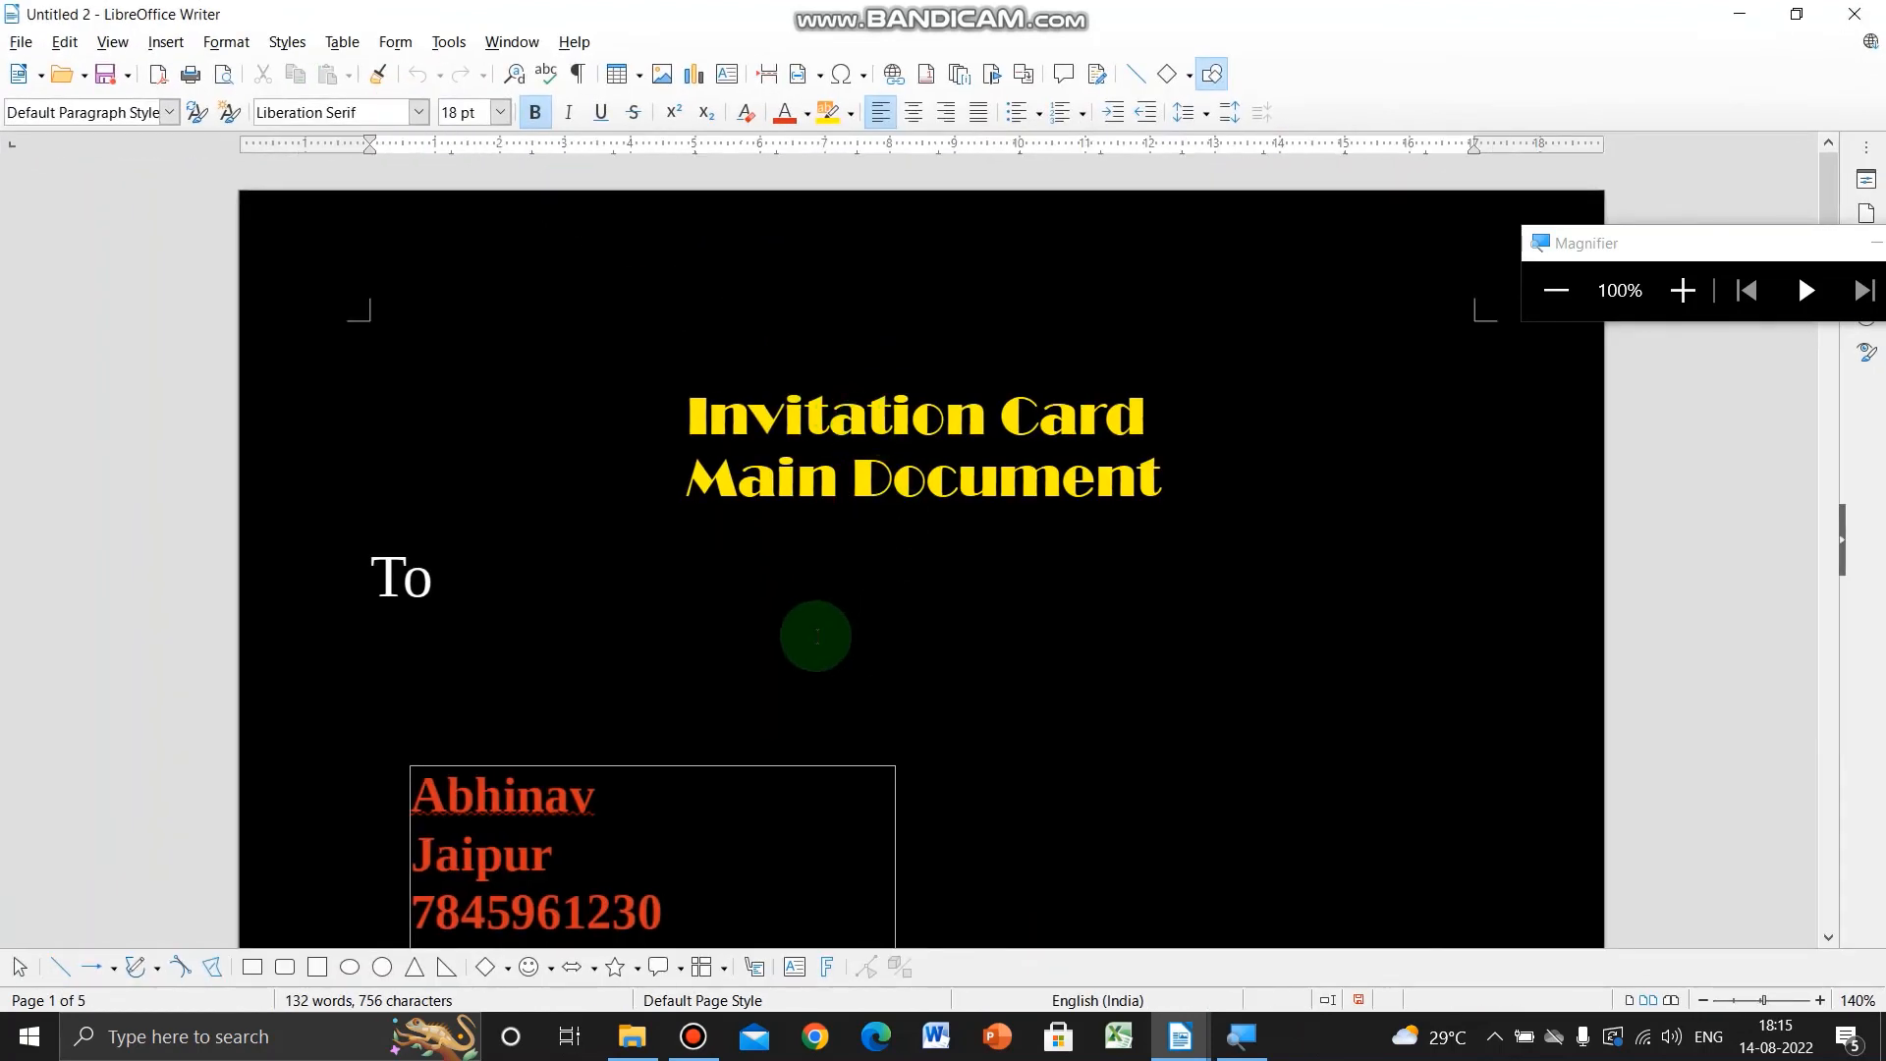
pyautogui.scroll(-3, 817, 637)
pyautogui.scroll(-3, 816, 637)
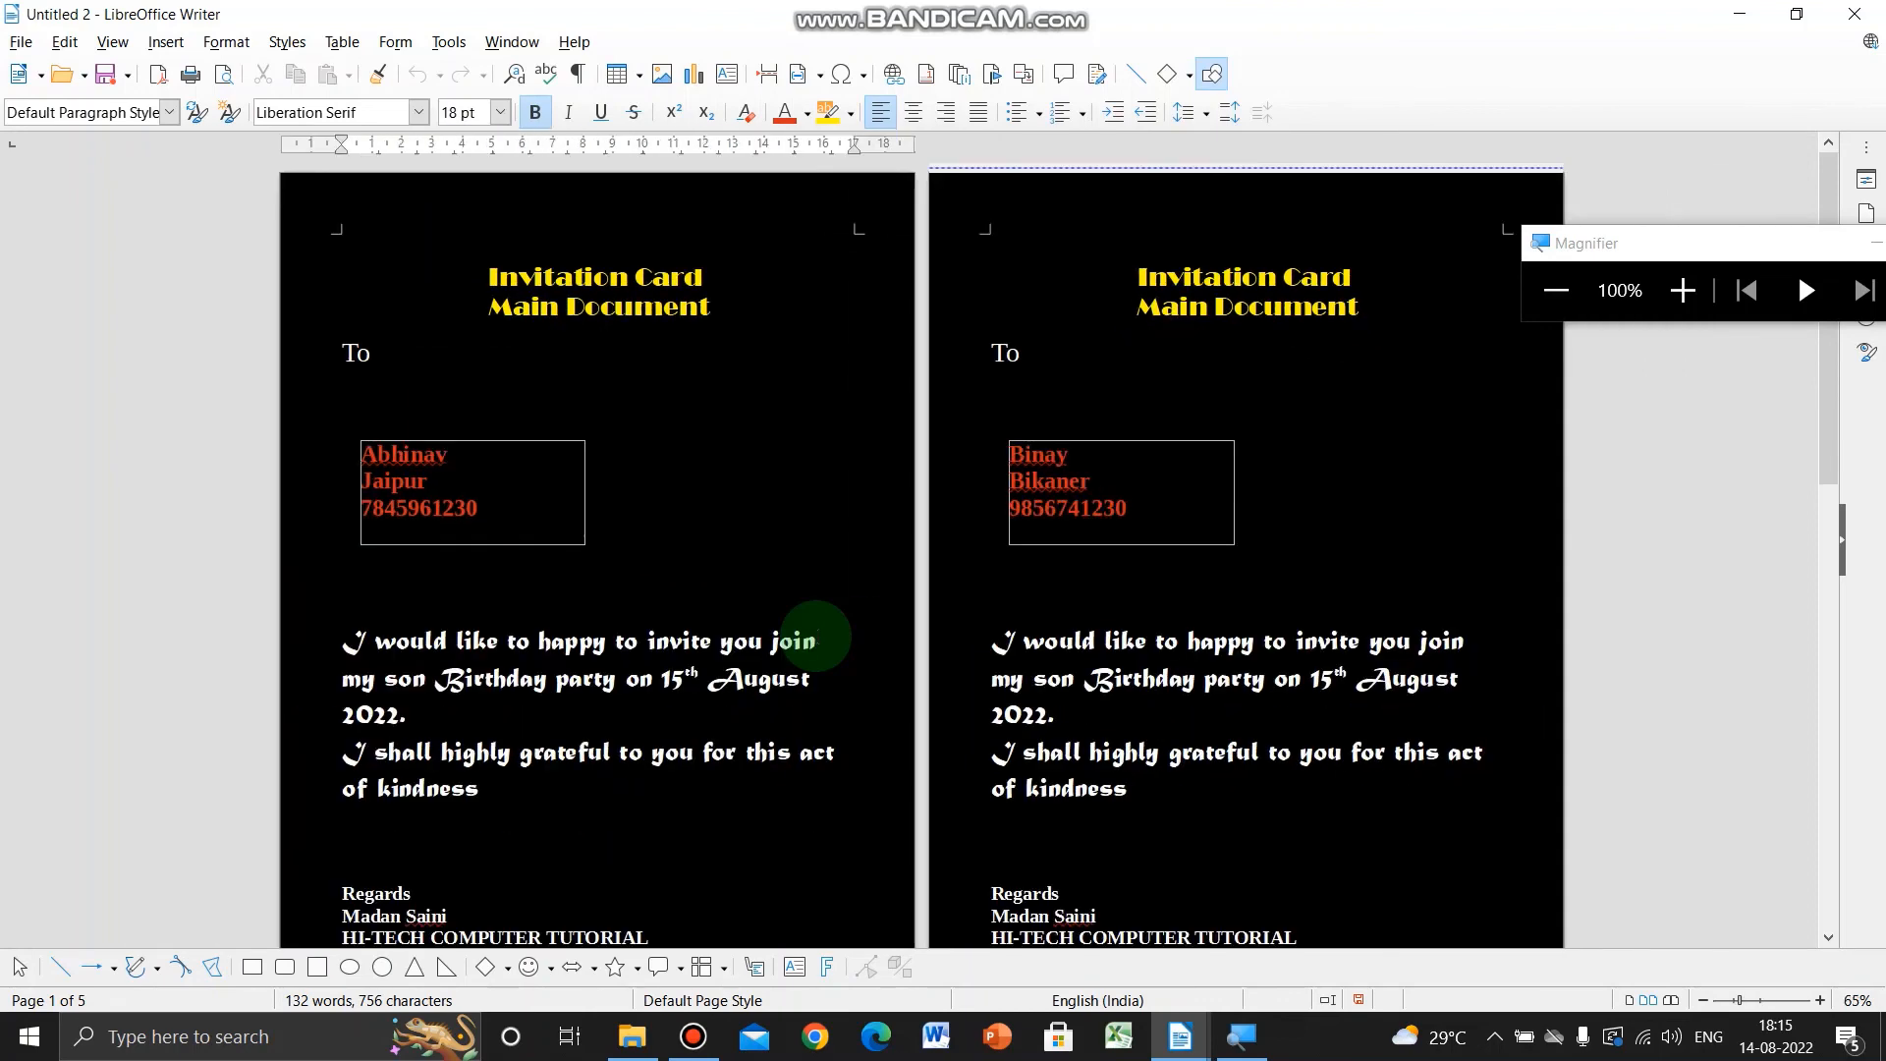
pyautogui.scroll(-2, 816, 636)
pyautogui.scroll(1, 817, 637)
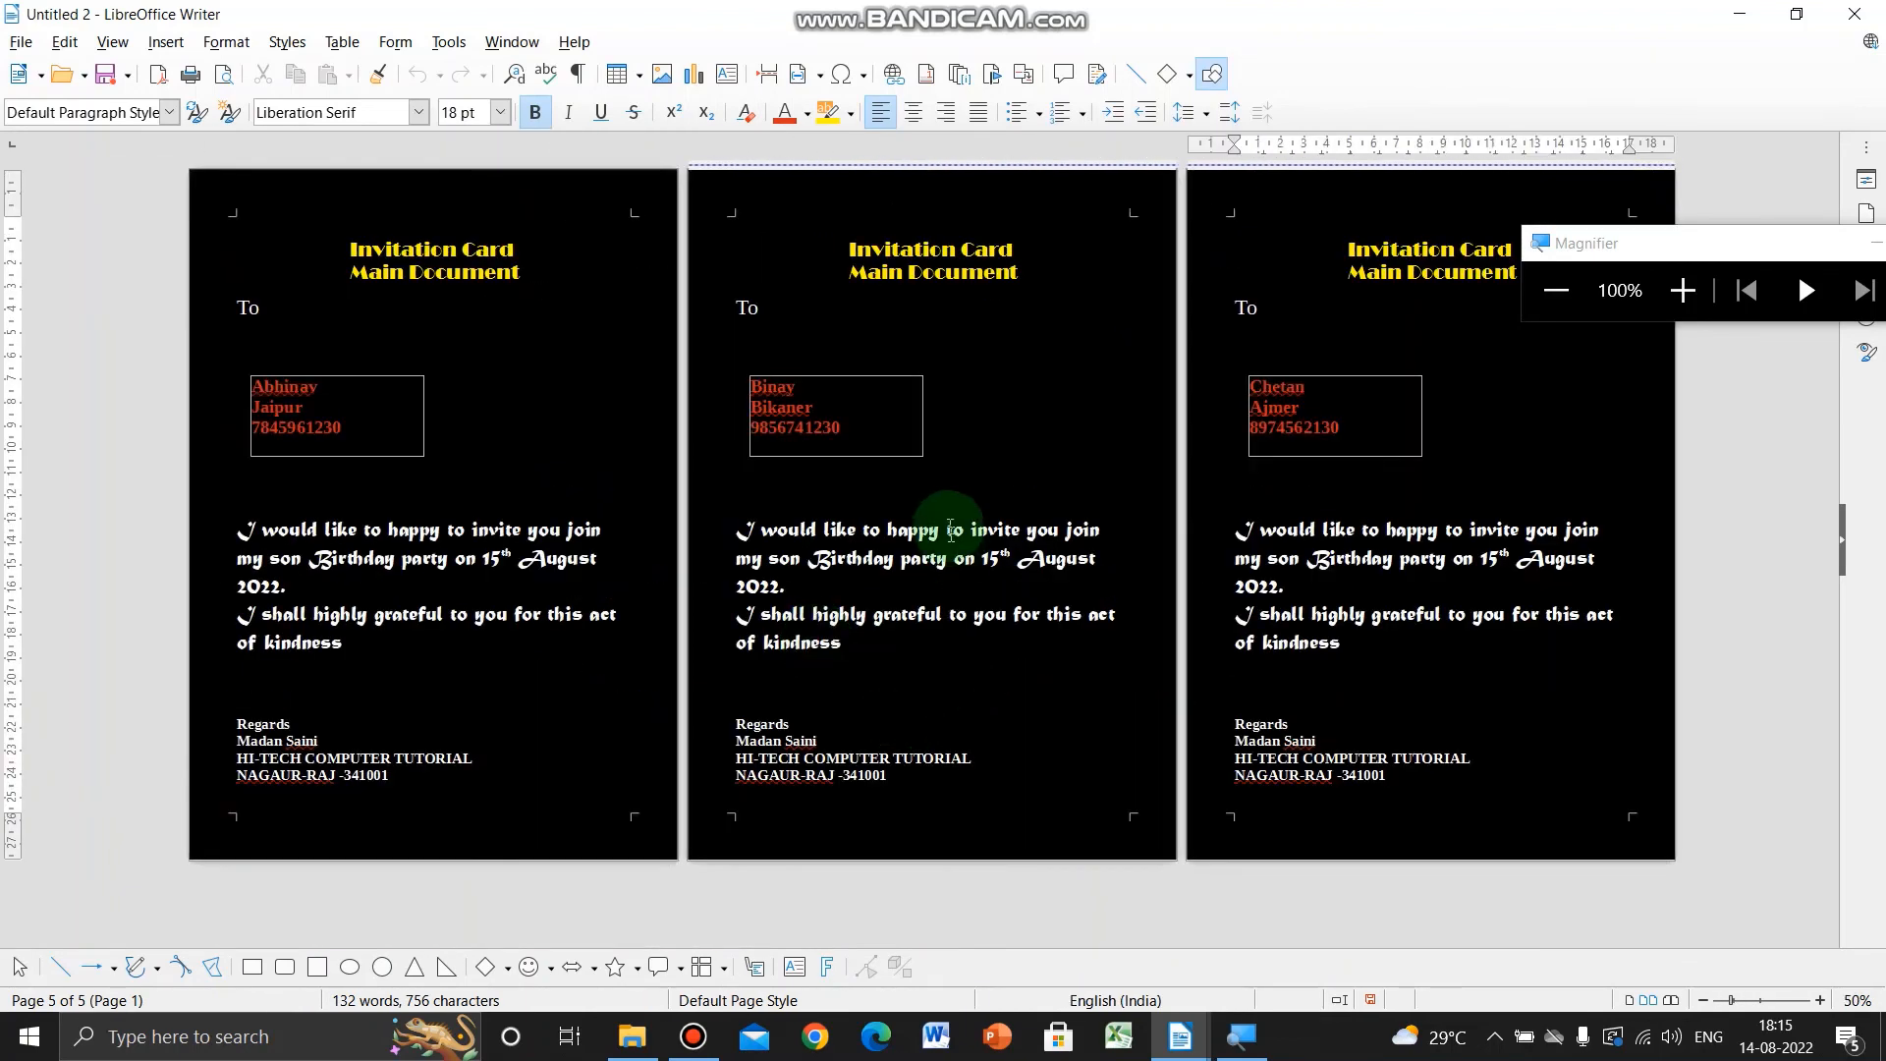
pyautogui.moveTo(1666, 252); pyautogui.dragTo(1373, 447)
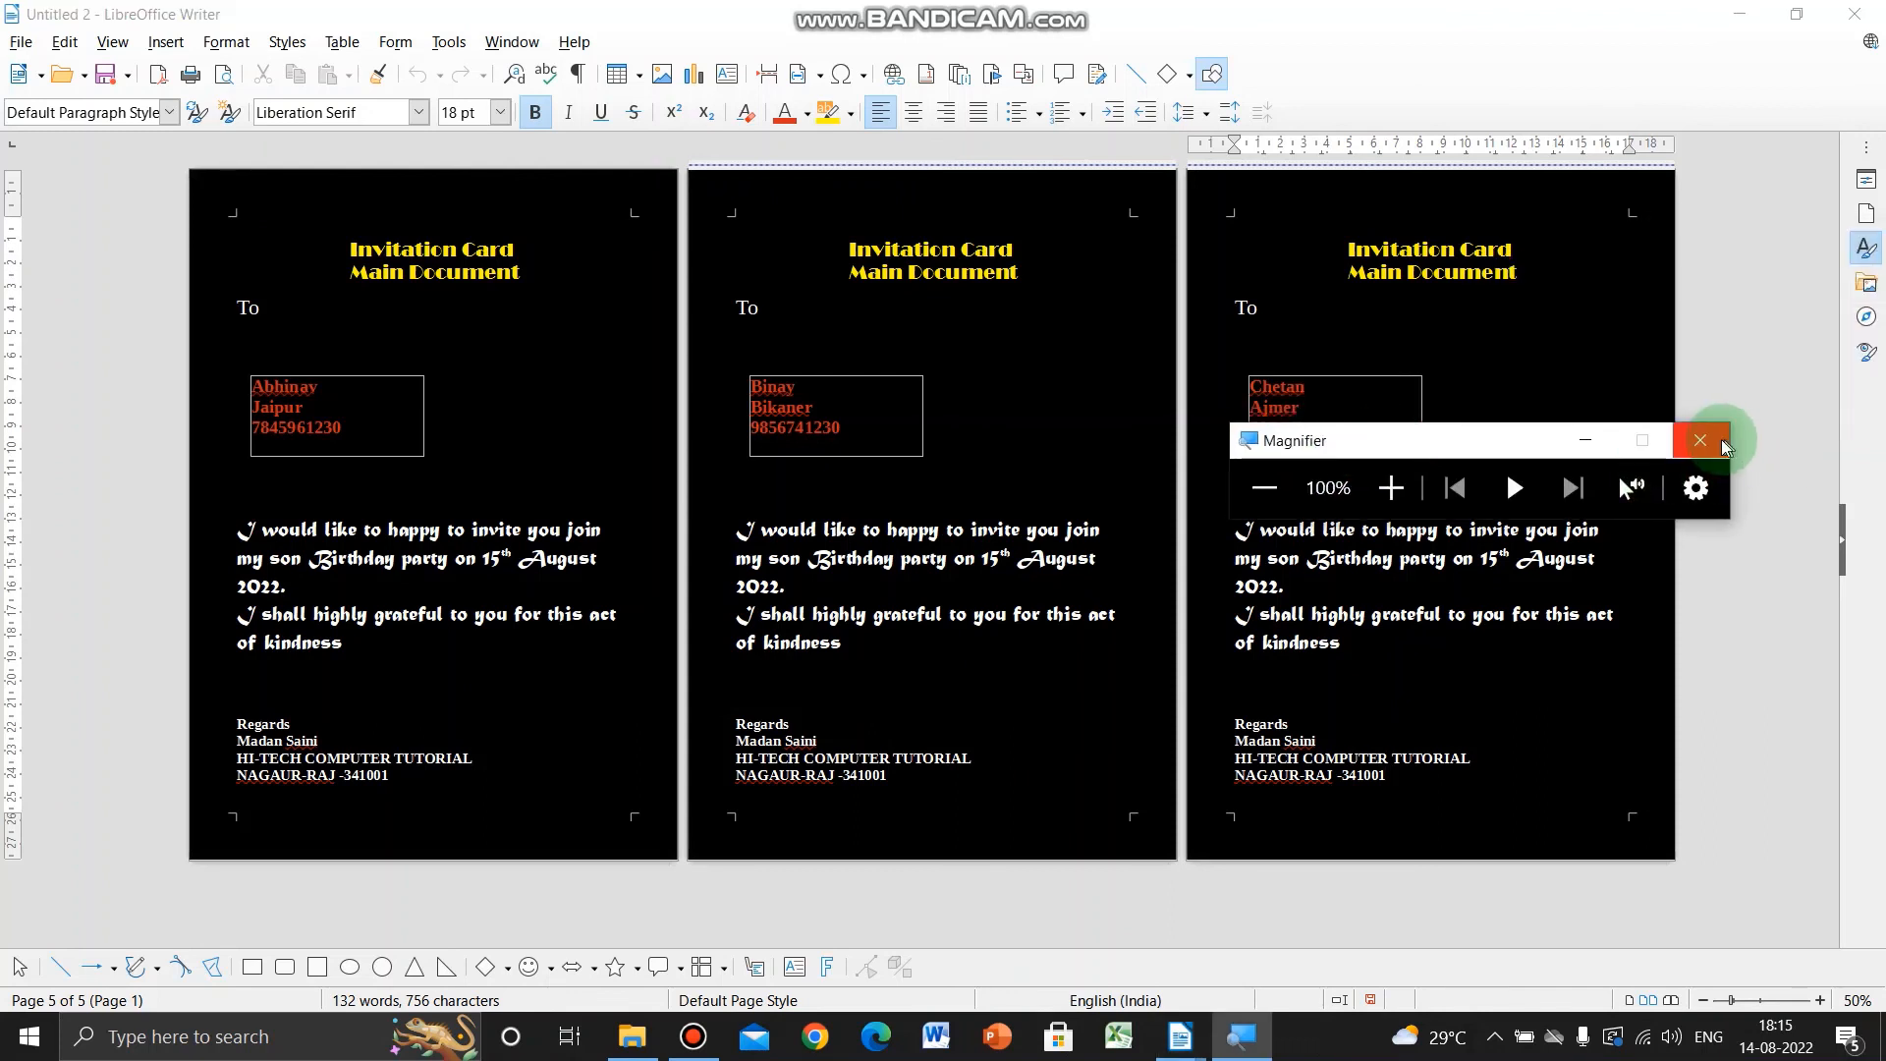
pyautogui.click(1717, 439)
pyautogui.click(1235, 724)
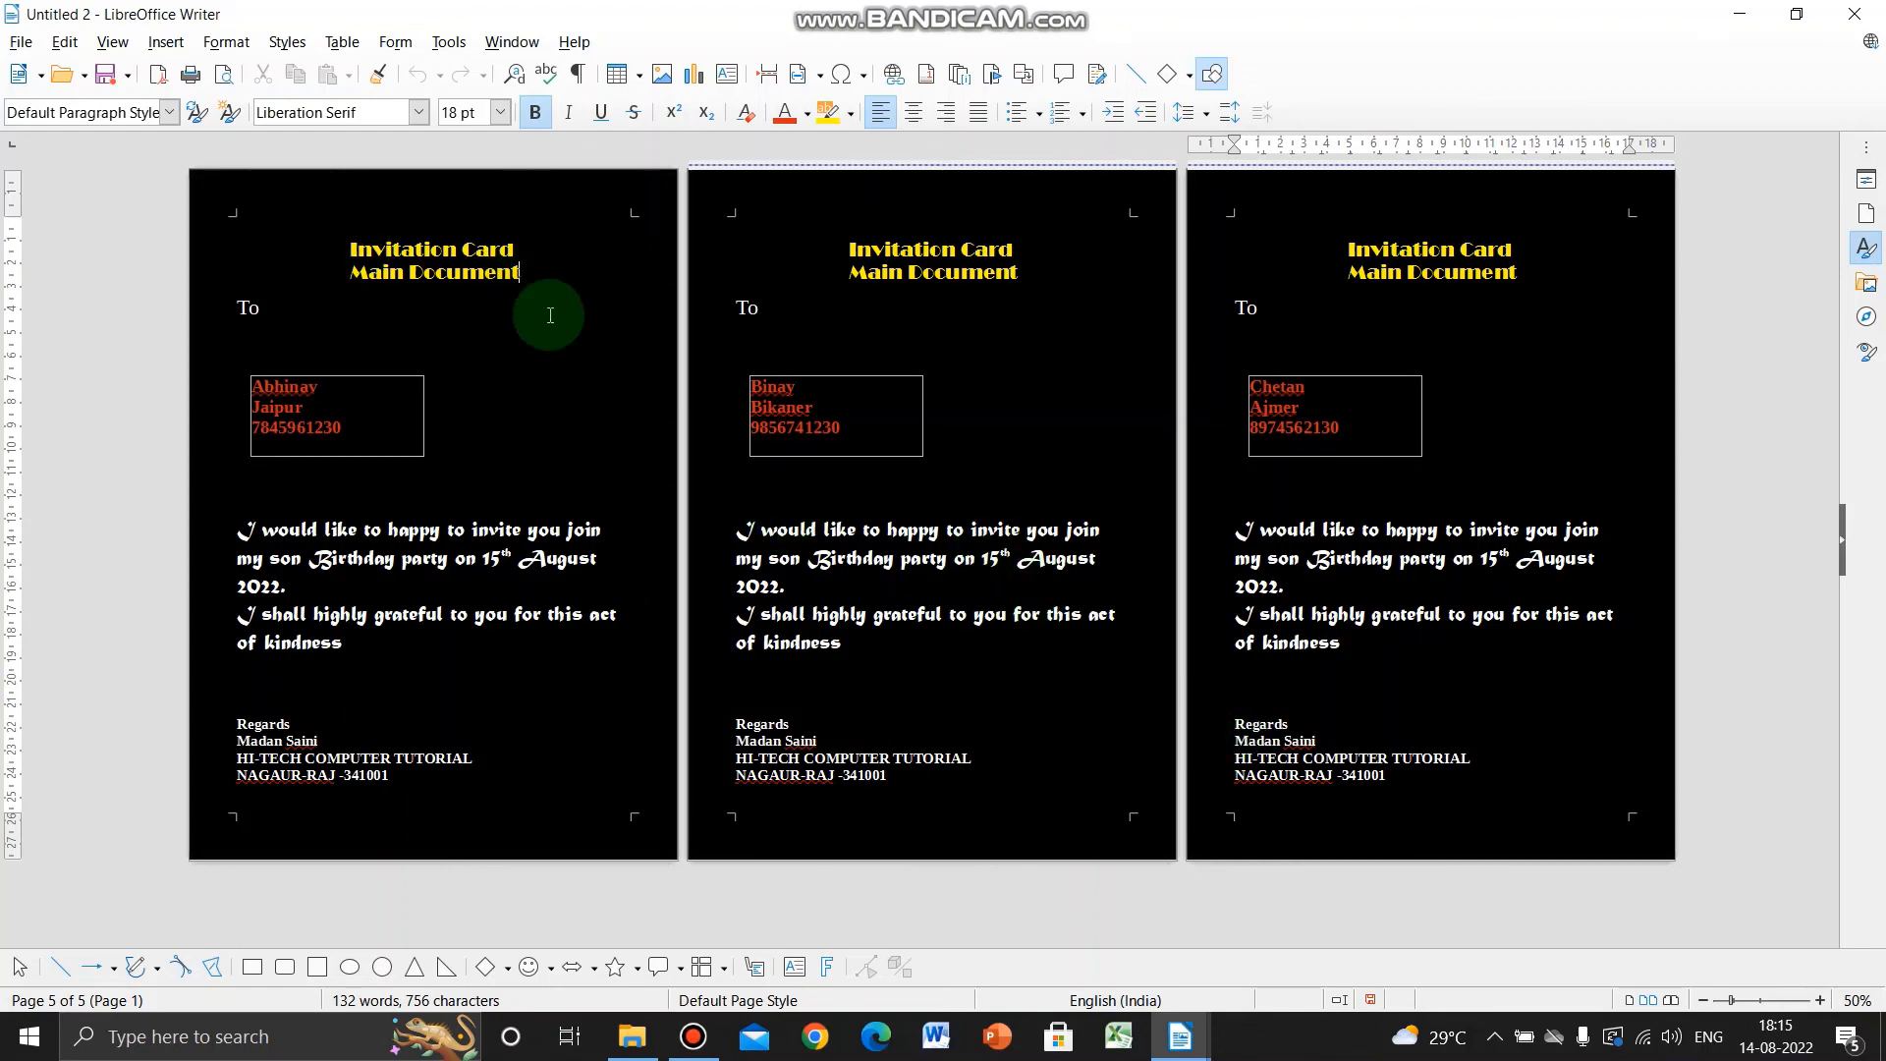
# - Add the line 'Data Source - Table -.csv' under Main Document, followed by an empty line
pyautogui.click(576, 331)
pyautogui.scroll(5, 576, 331)
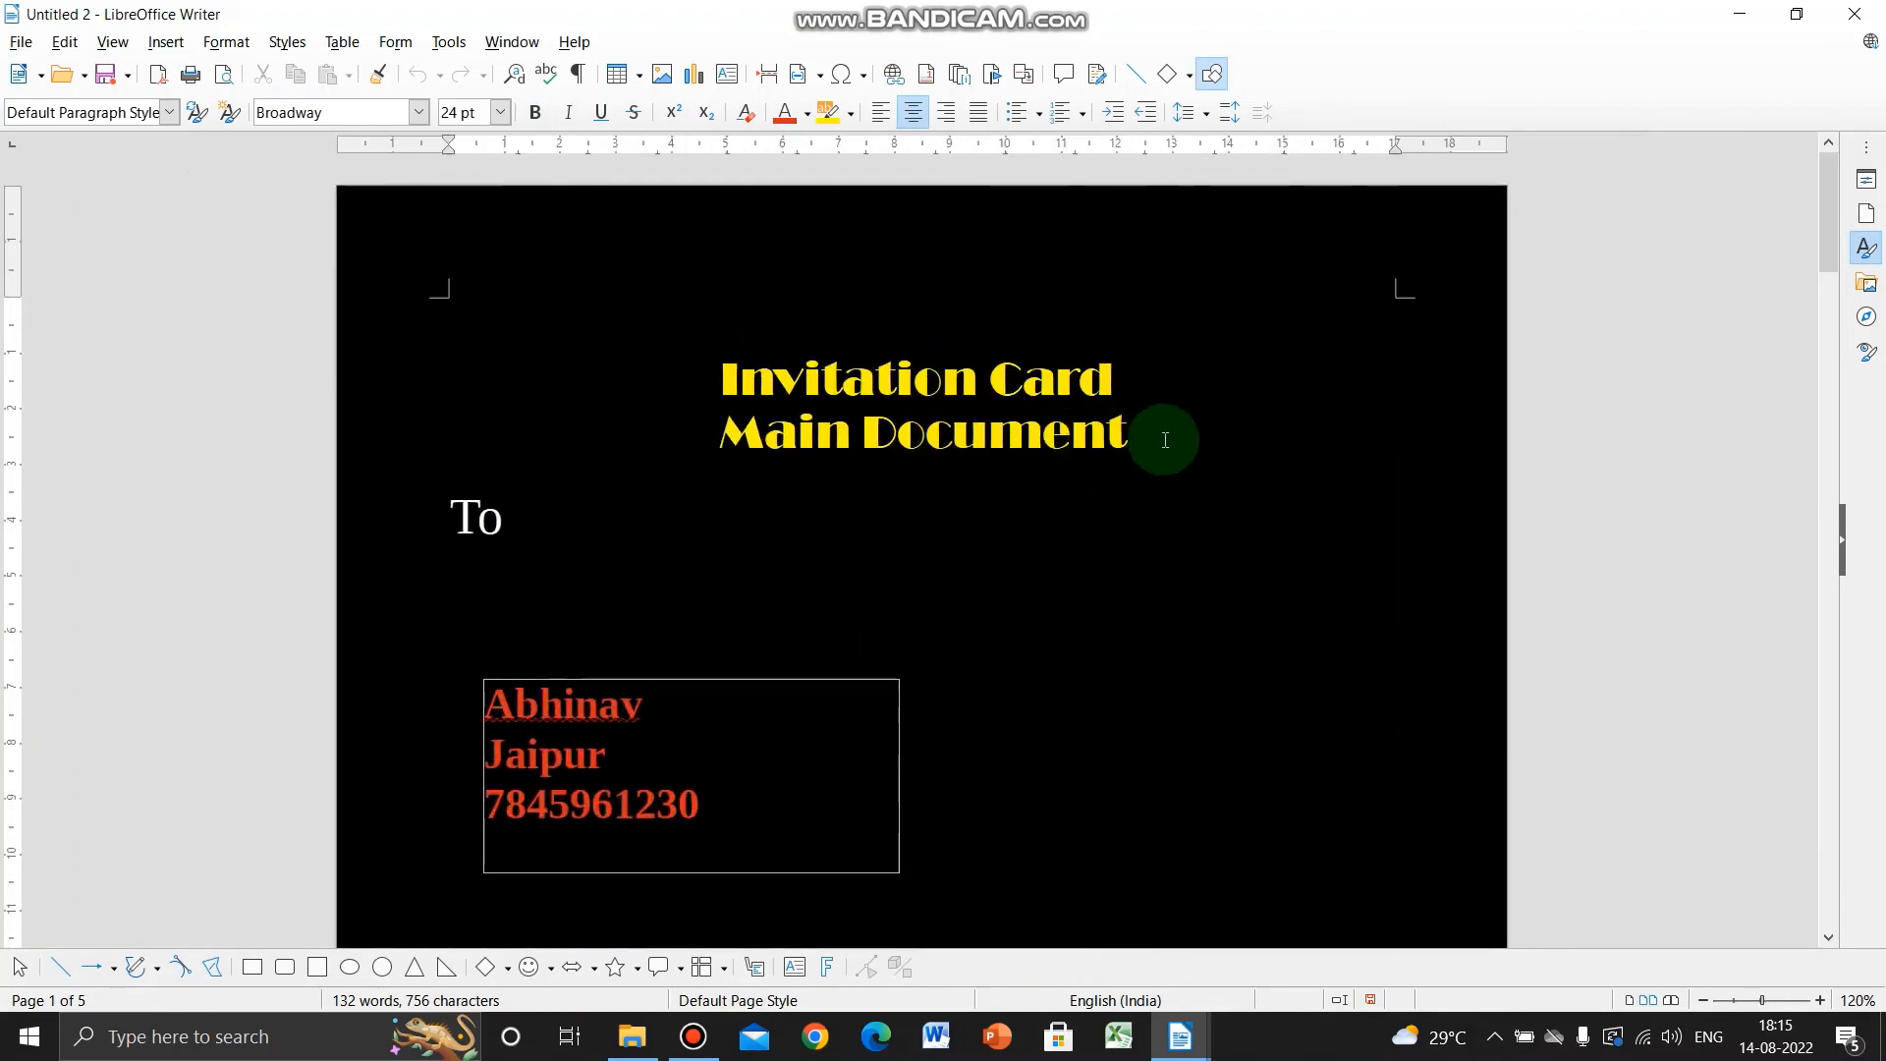
pyautogui.press('Return')
pyautogui.write('Data')
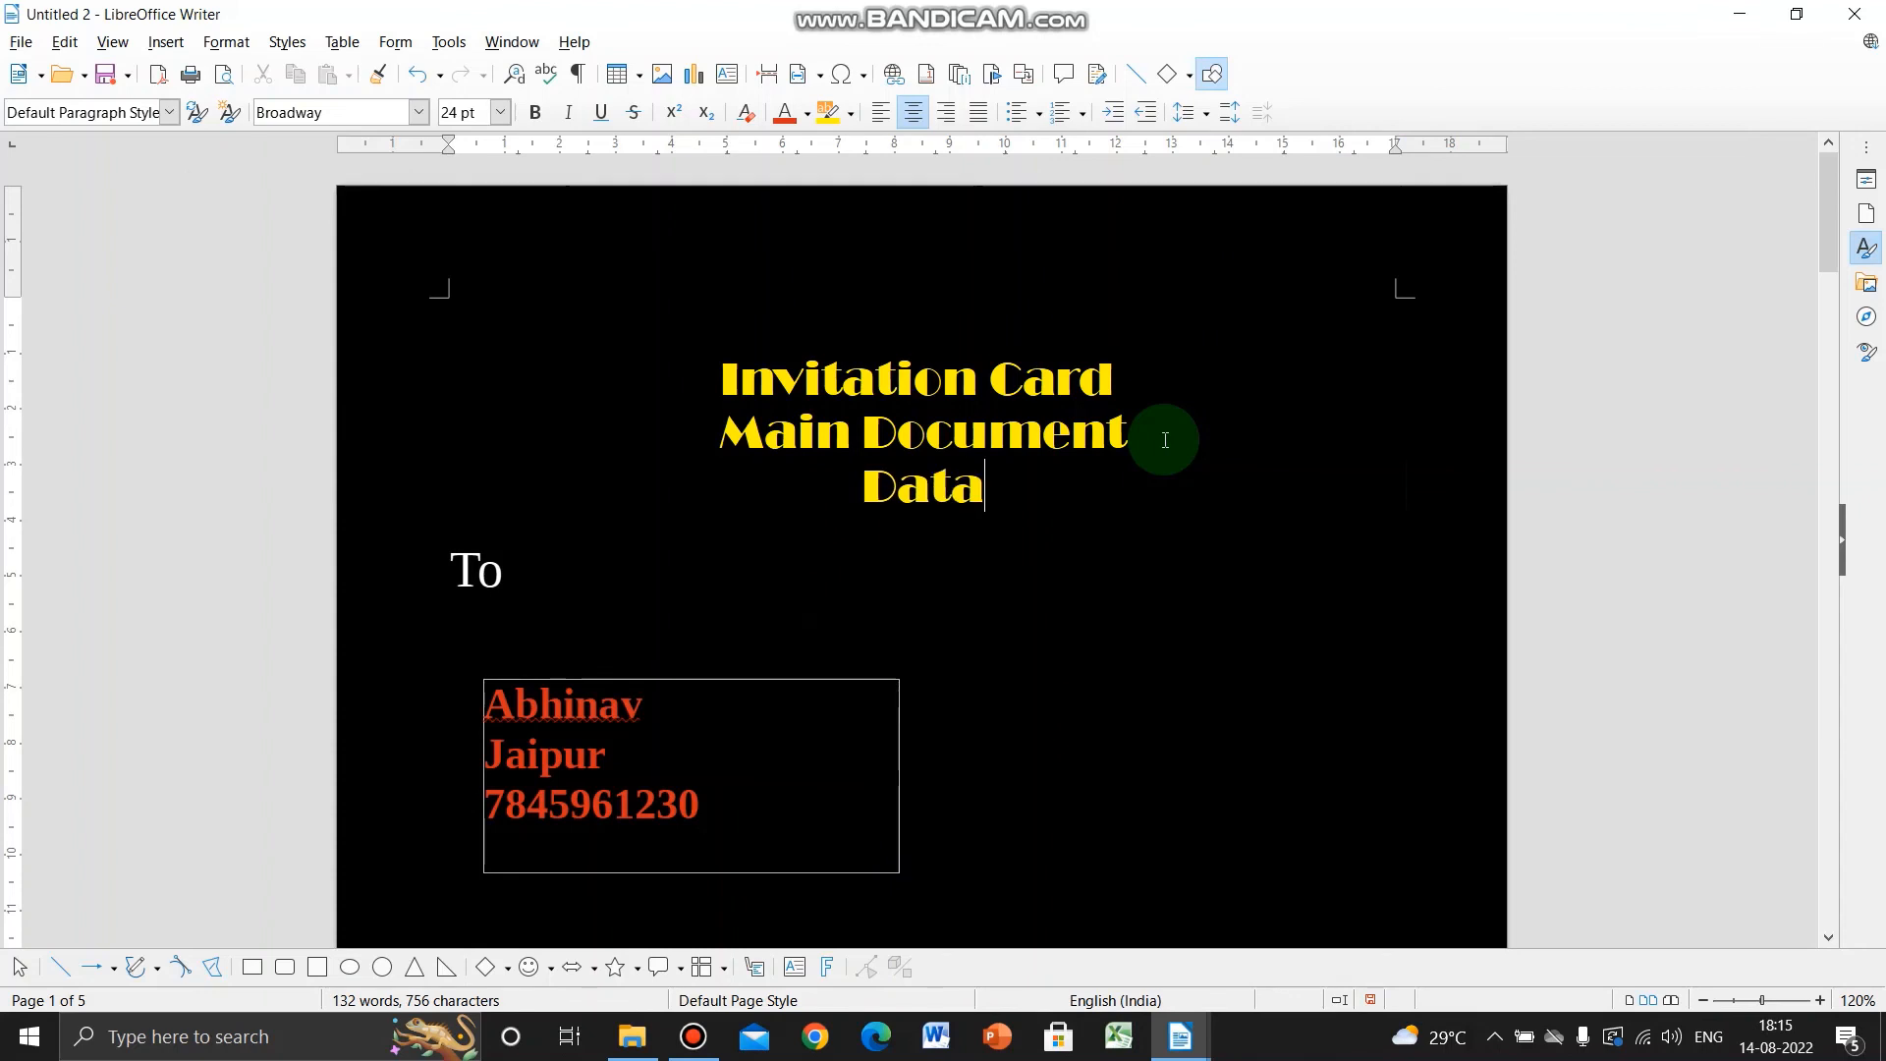
pyautogui.write(' Source ')
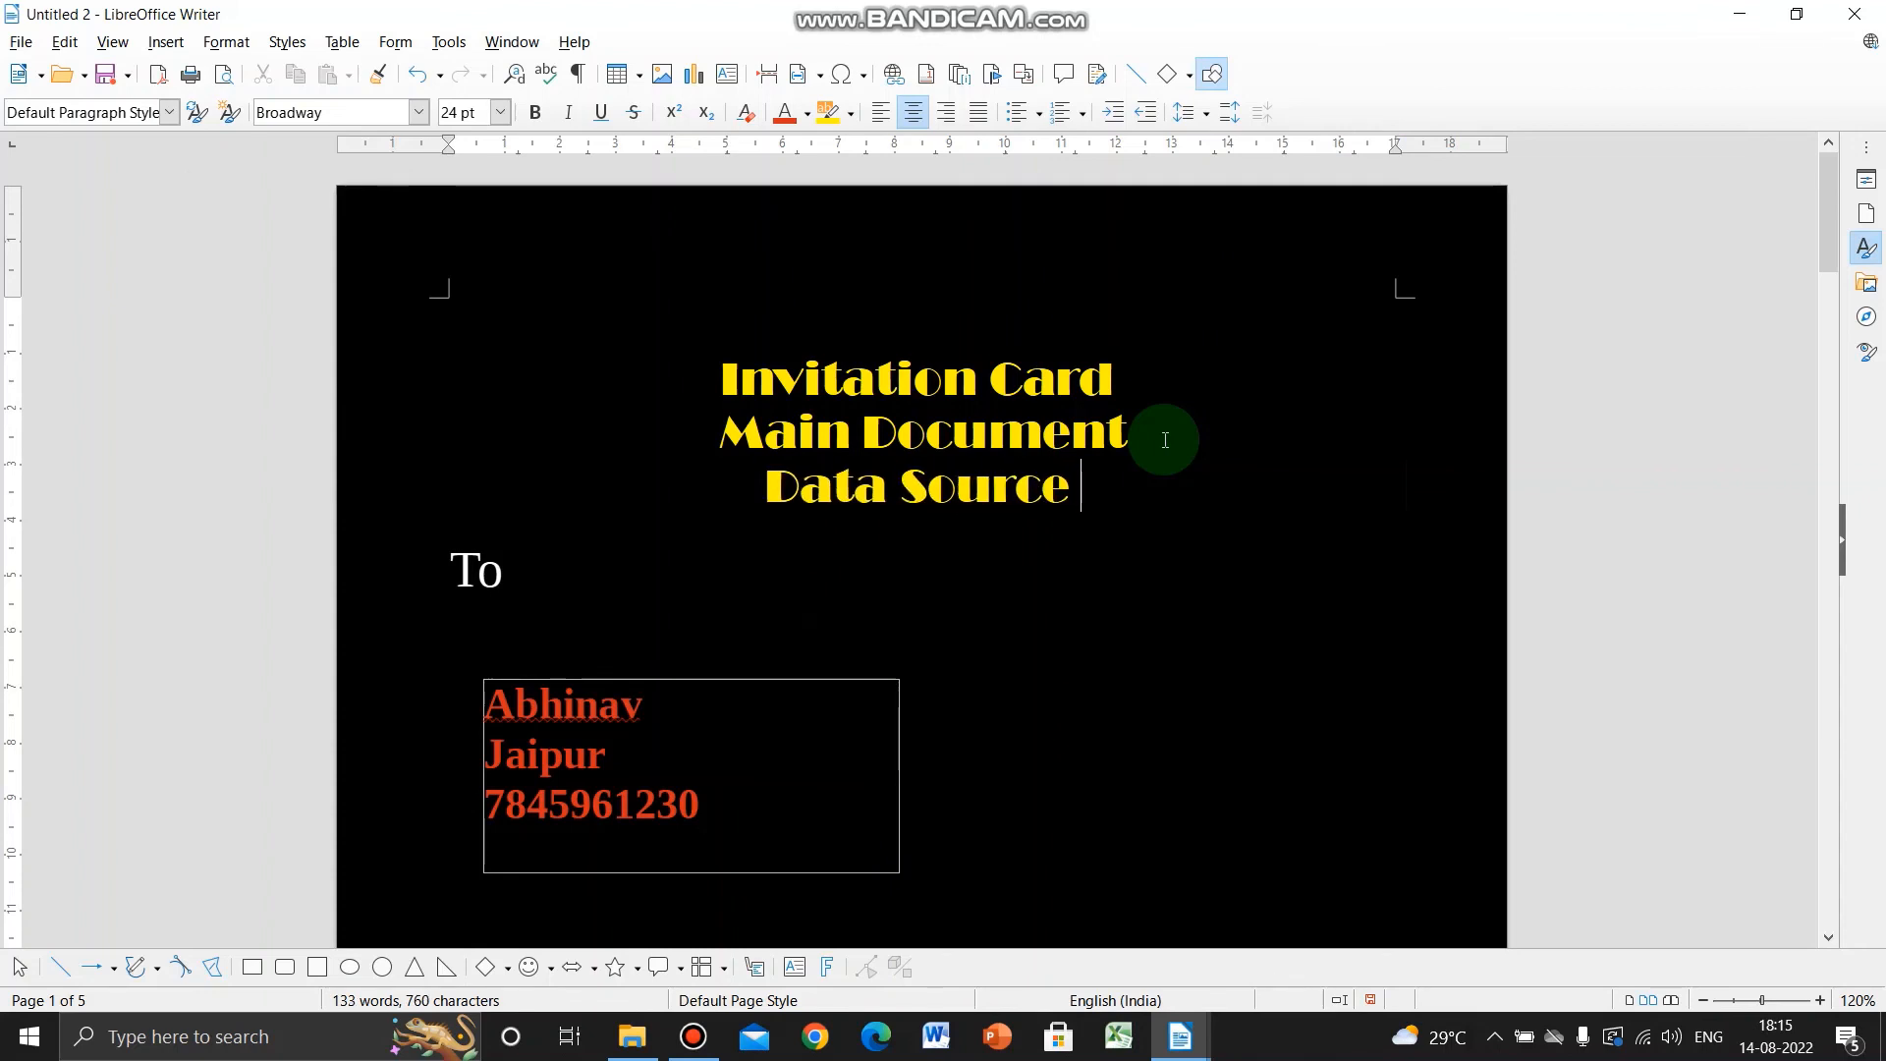
pyautogui.write('- Table')
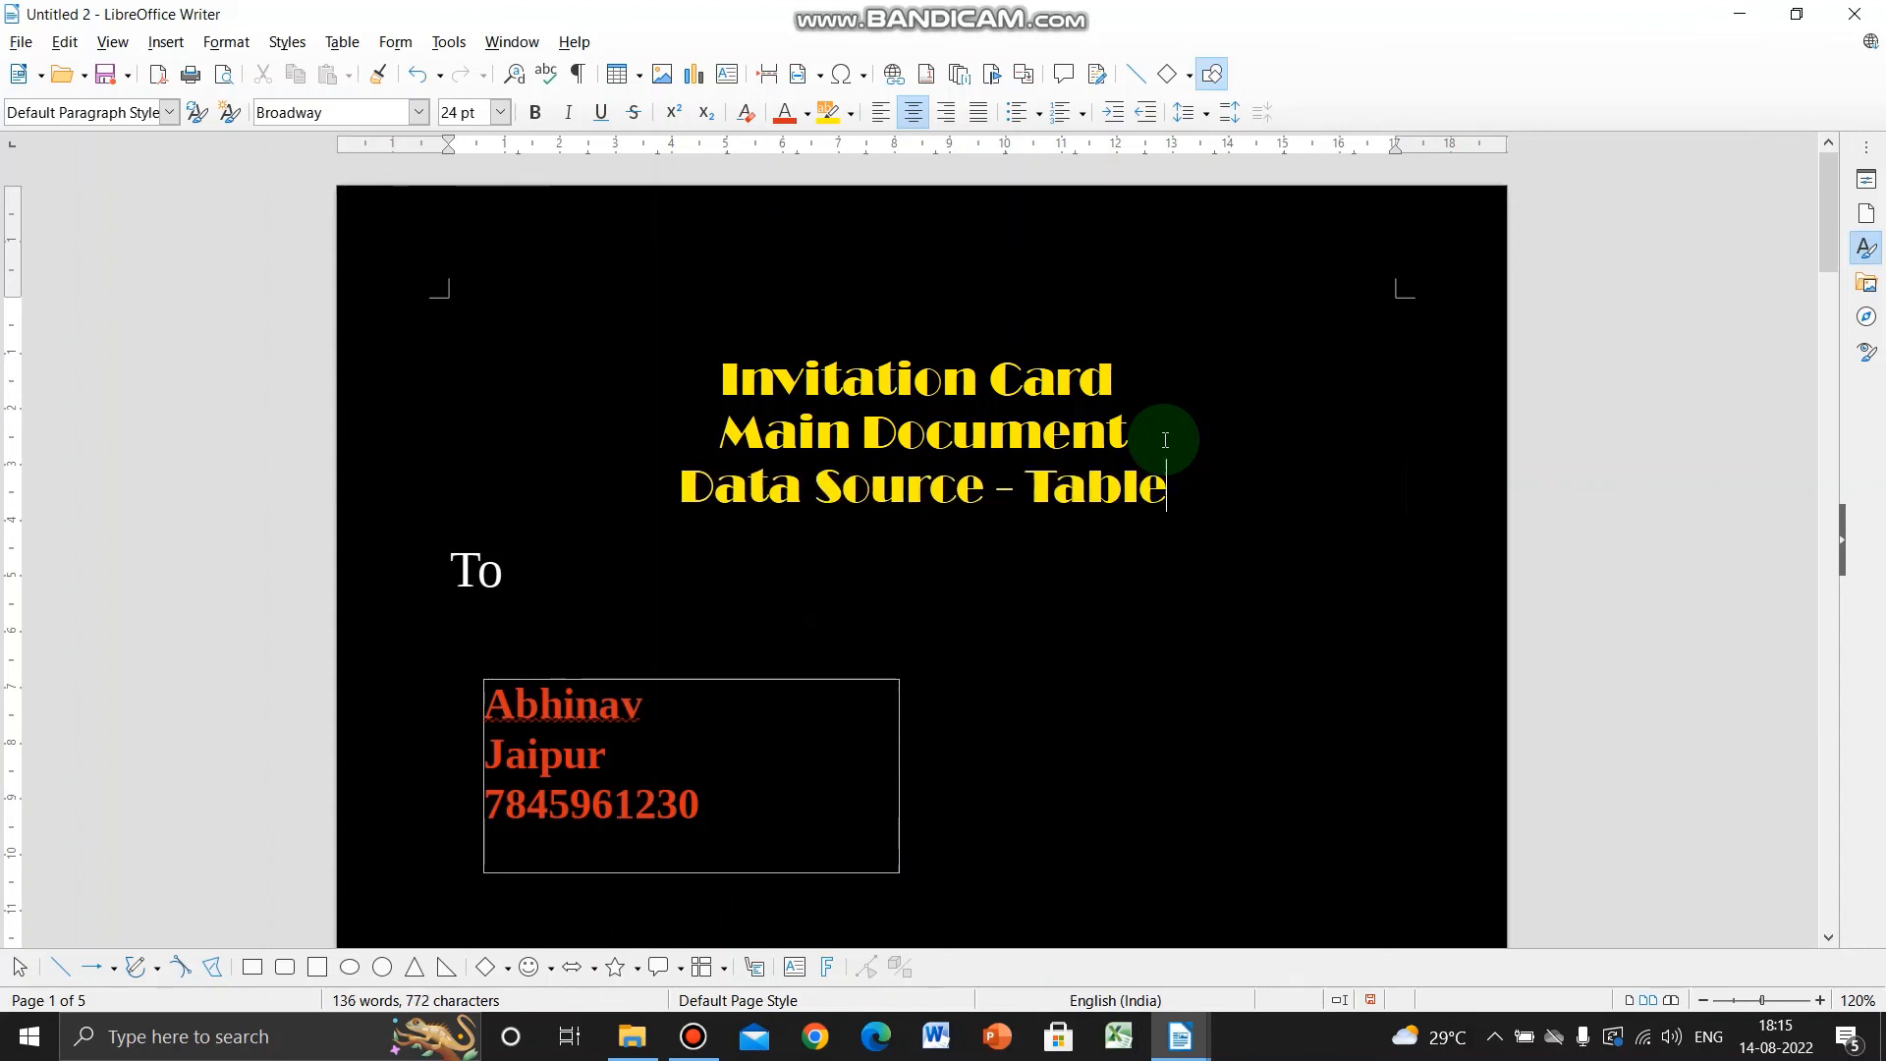
pyautogui.write(' -.')
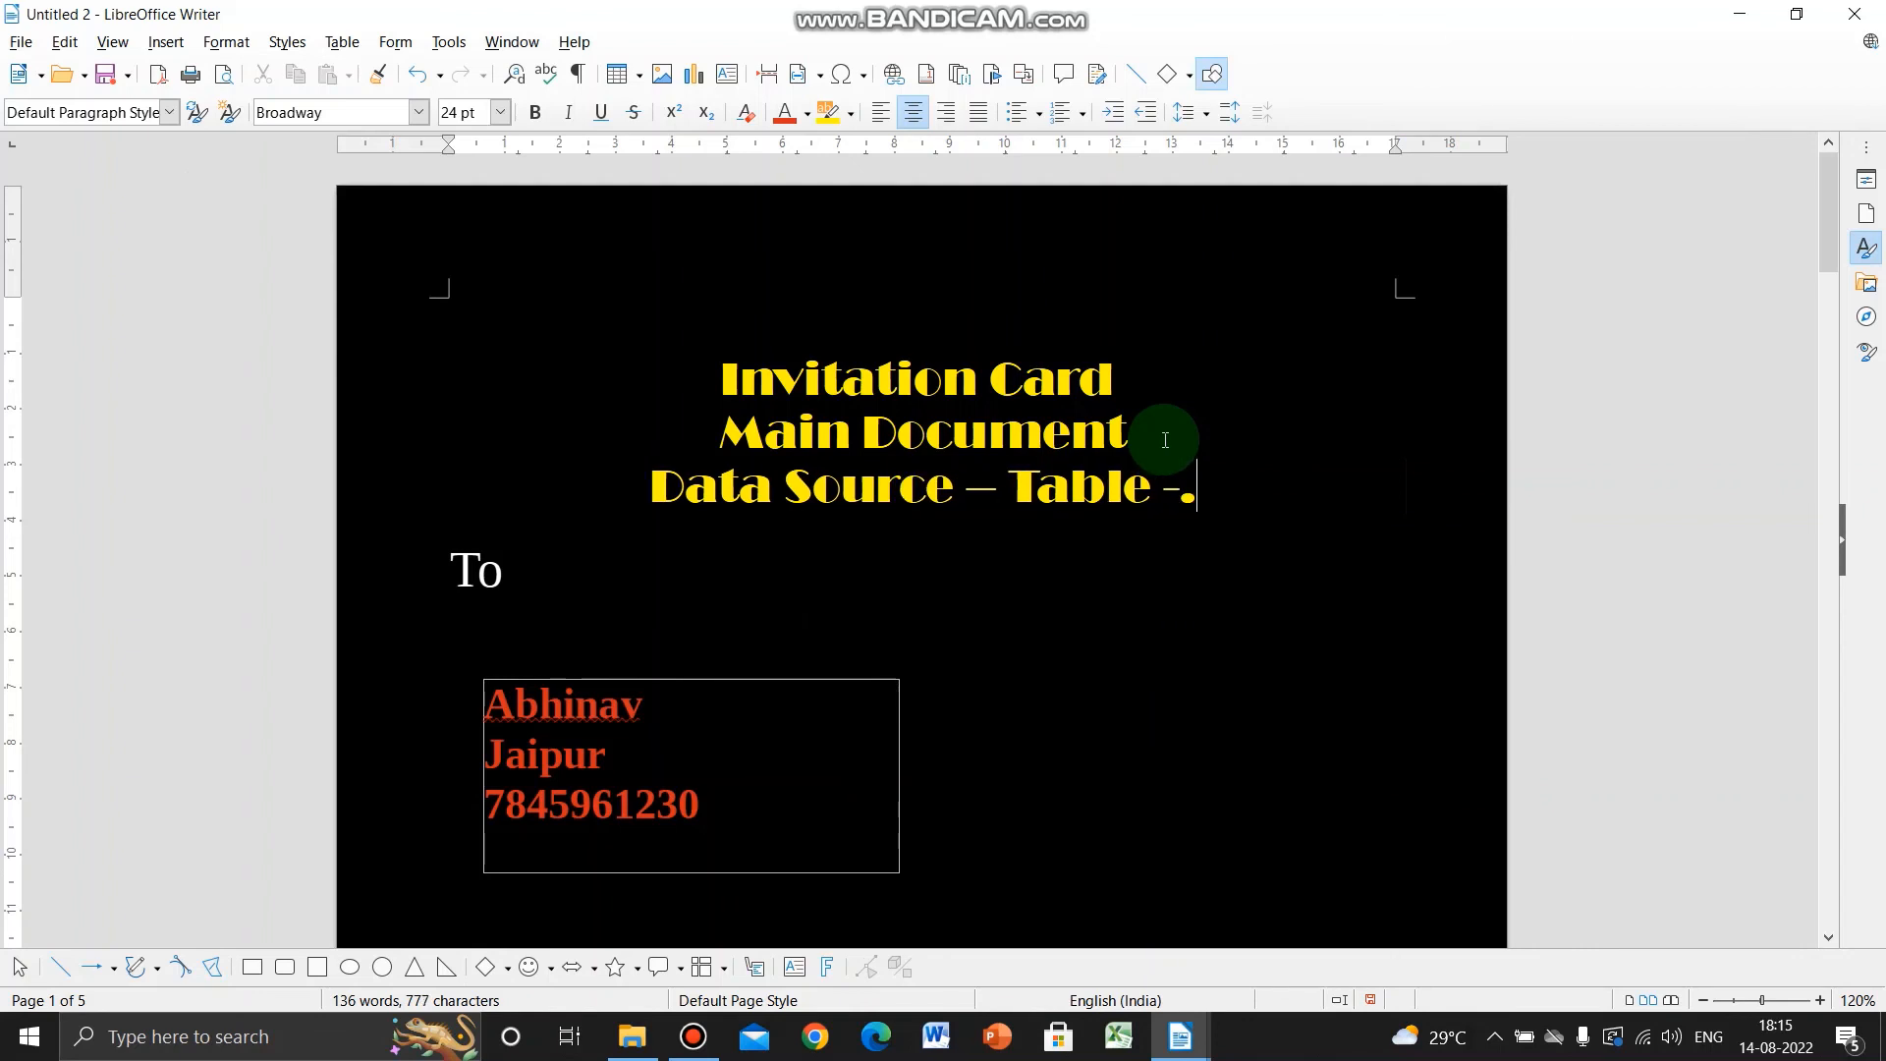
pyautogui.write('cs')
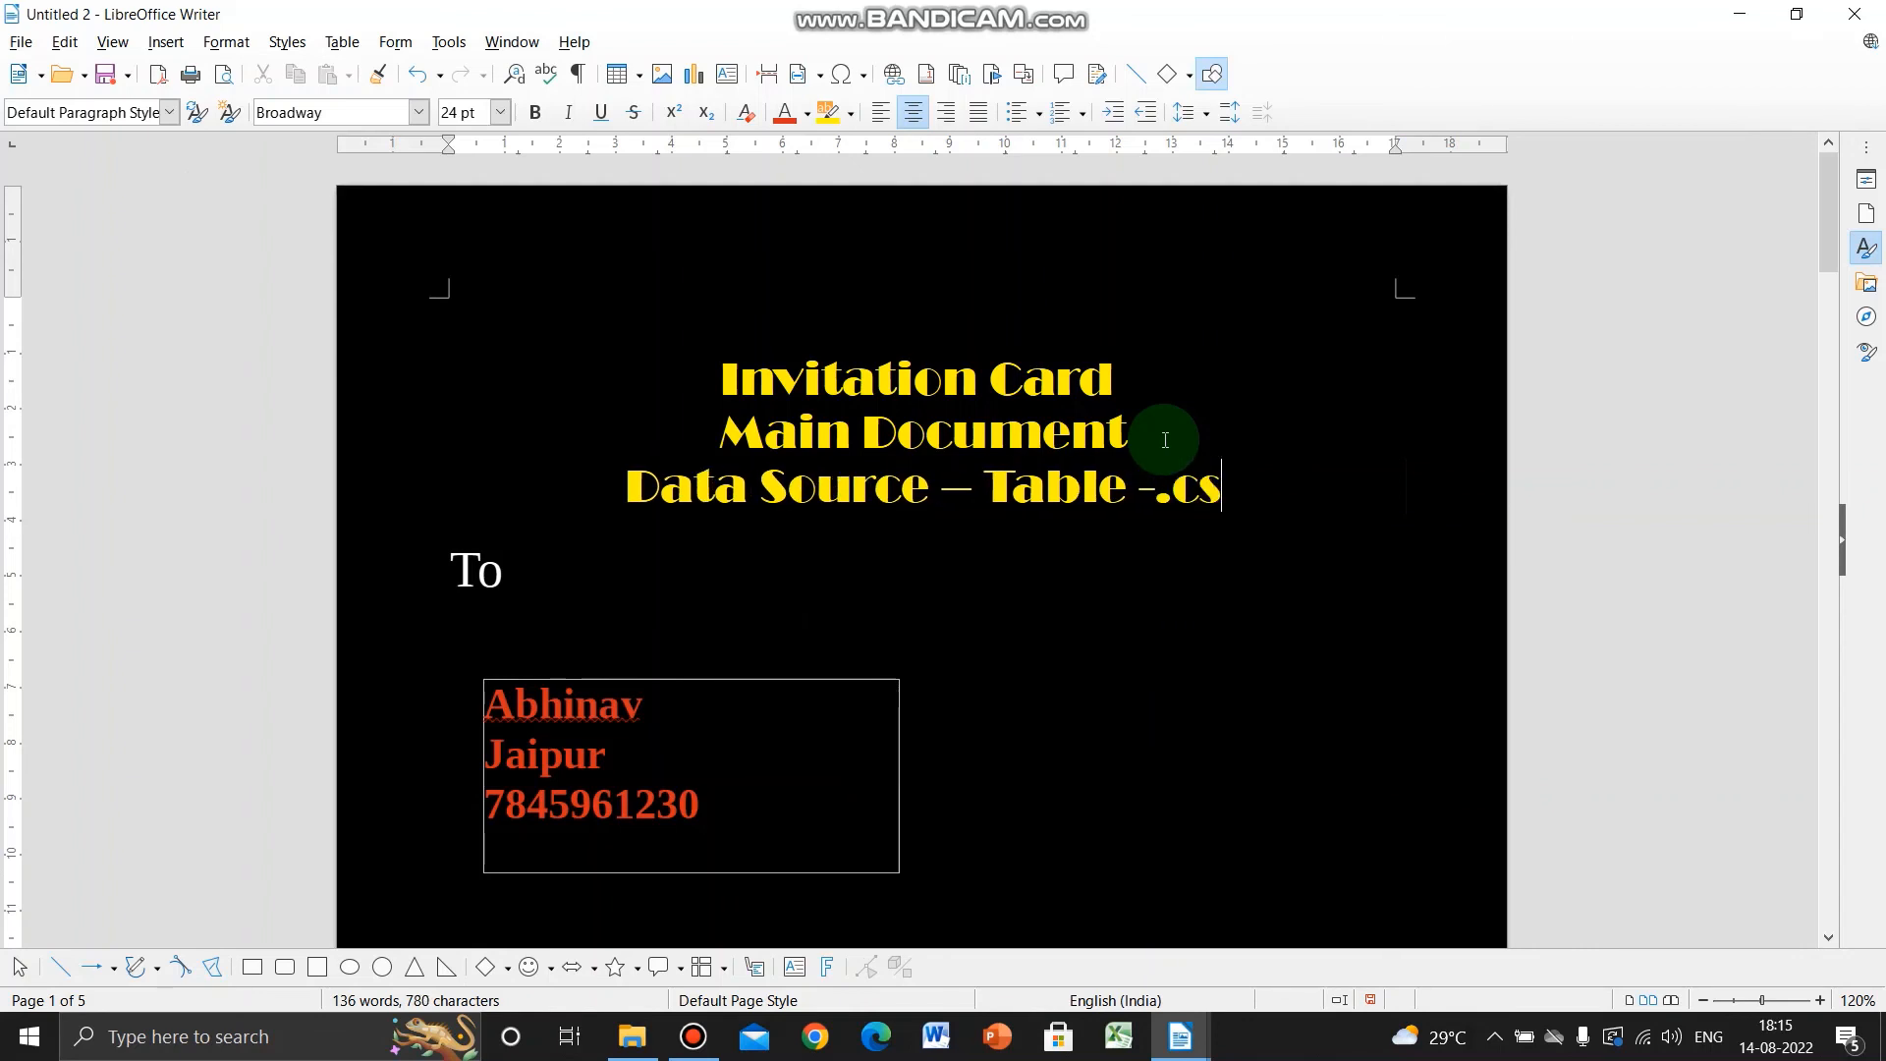
pyautogui.write('v')
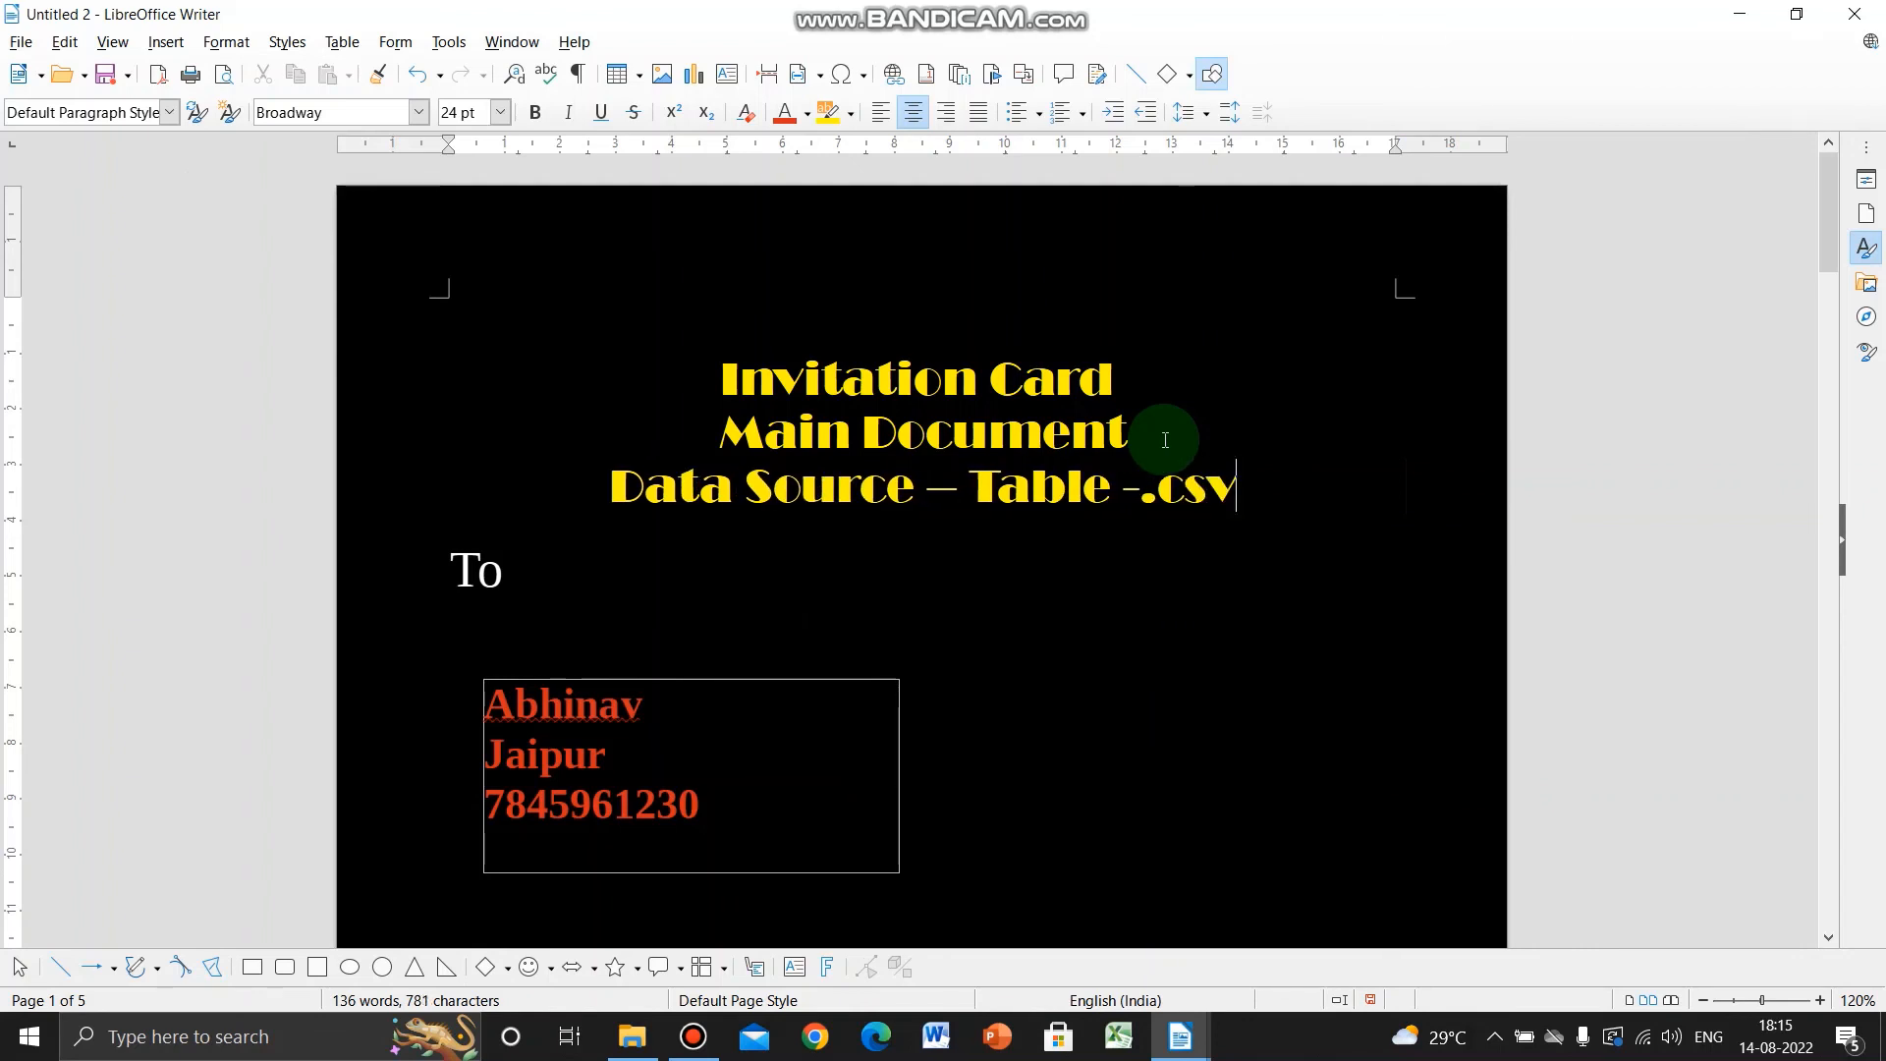
pyautogui.press('Return')
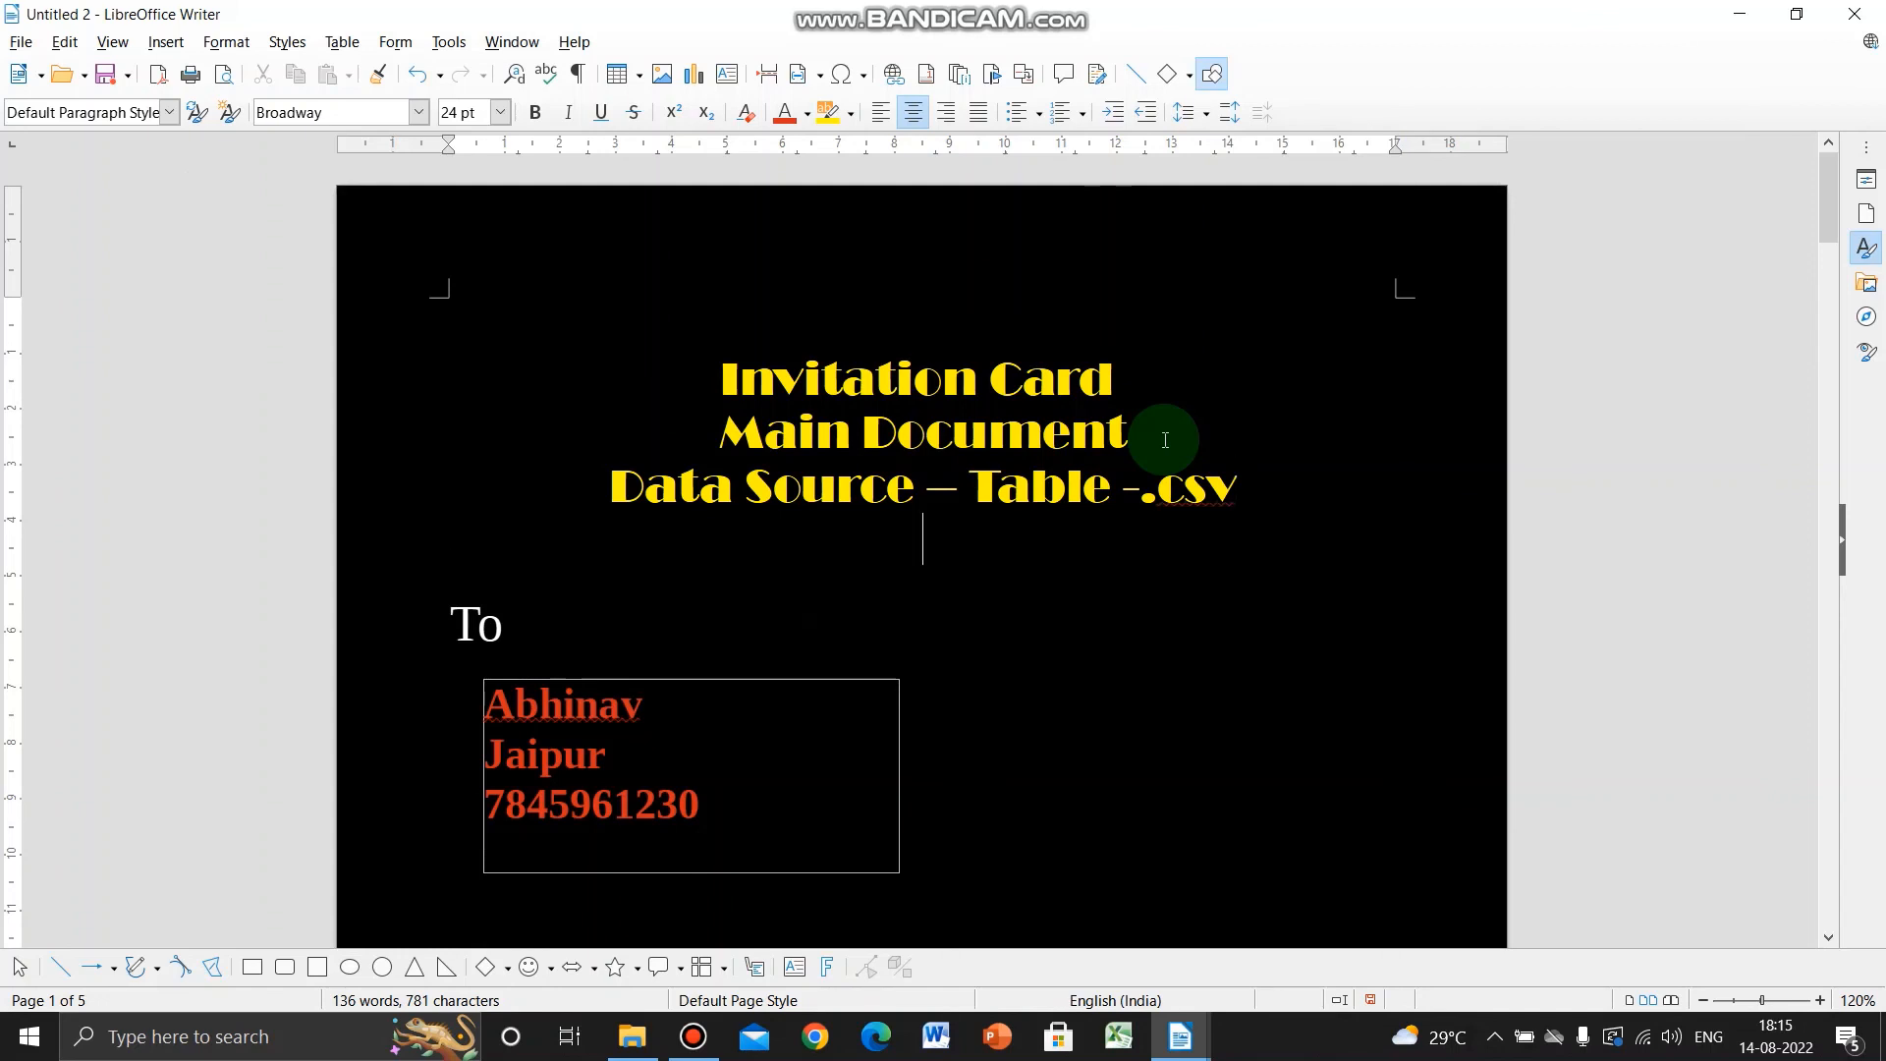